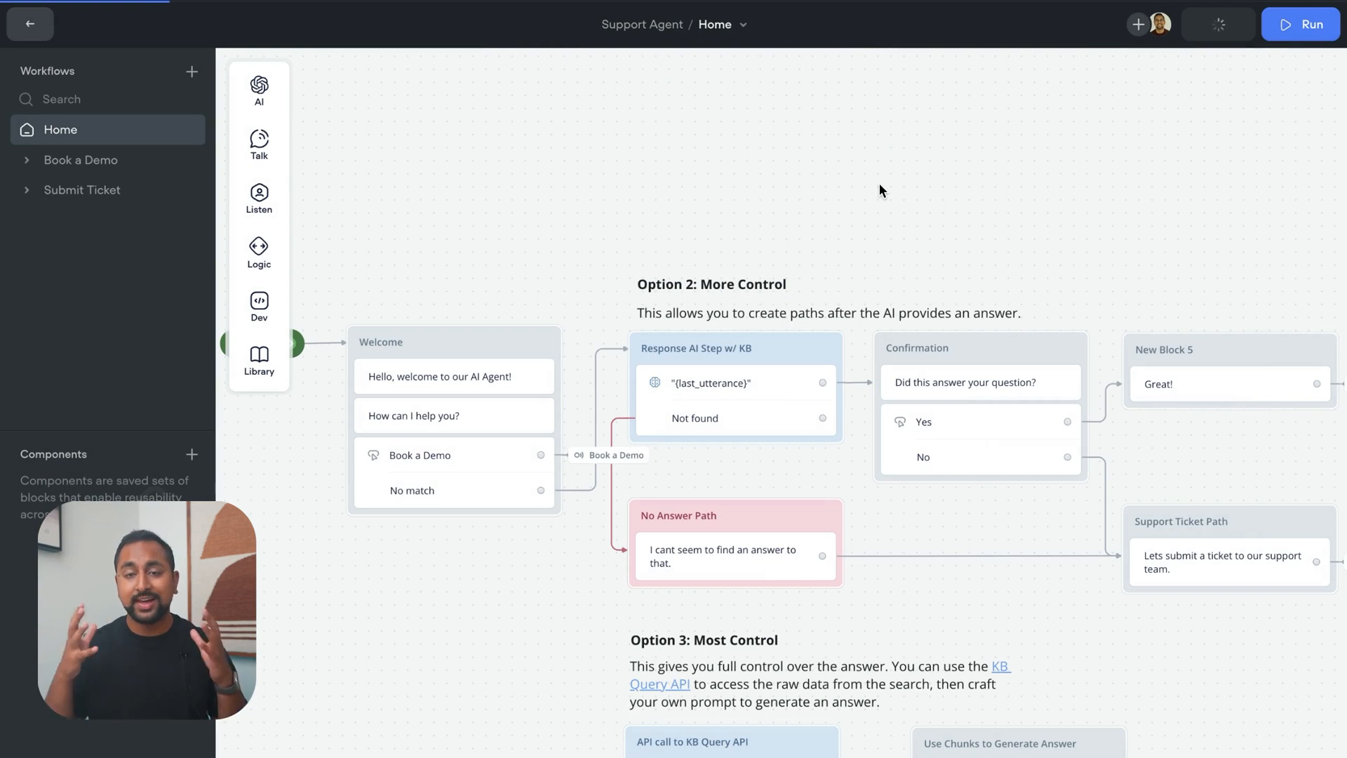
Open the web chat embed settings for the published agent and copy the installation code snippet
{"action": "mouse_move", "coordinate": [1203, 28]}
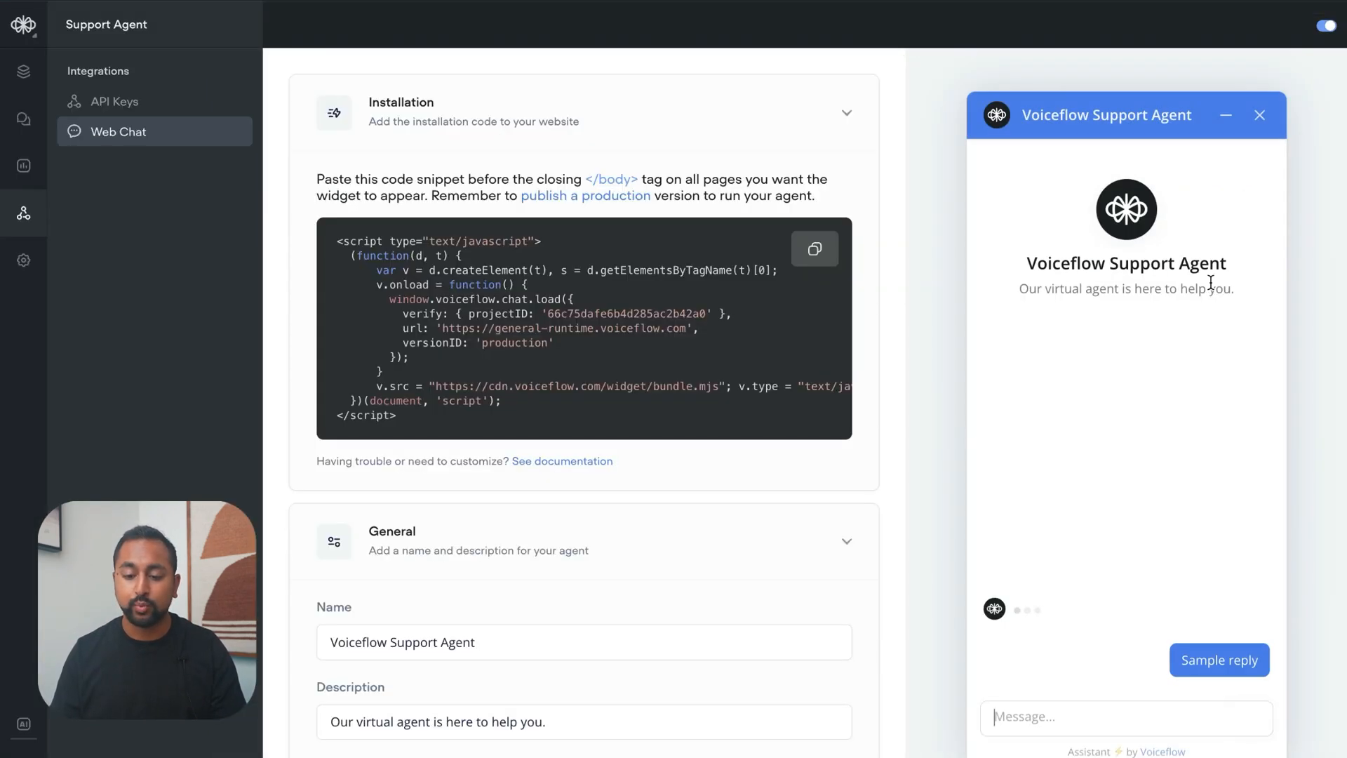
{"action": "left_click", "coordinate": [1210, 284]}
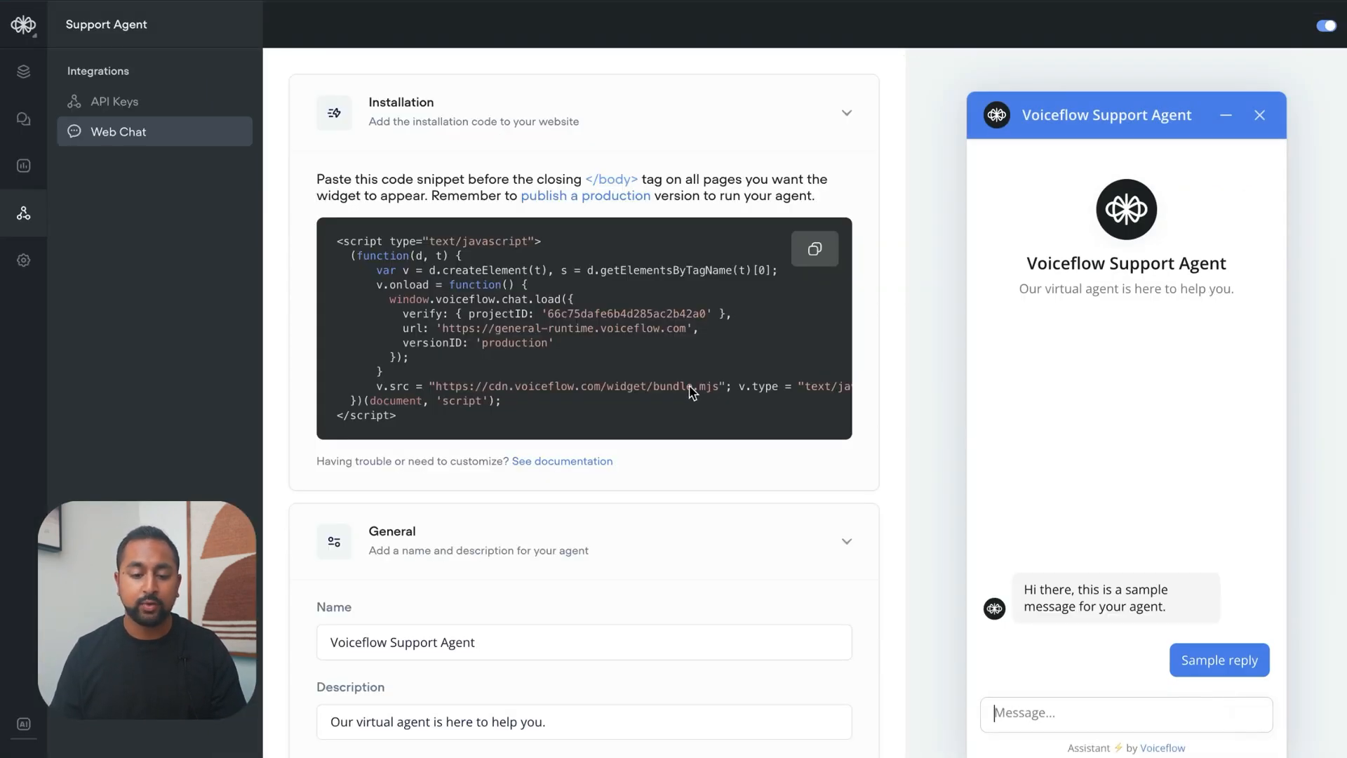
{"action": "left_click", "coordinate": [814, 249]}
Examine the agent's name, description and chat persistence options in the General settings
{"action": "scroll", "coordinate": [768, 263], "scroll_direction": "down", "scroll_amount": 1}
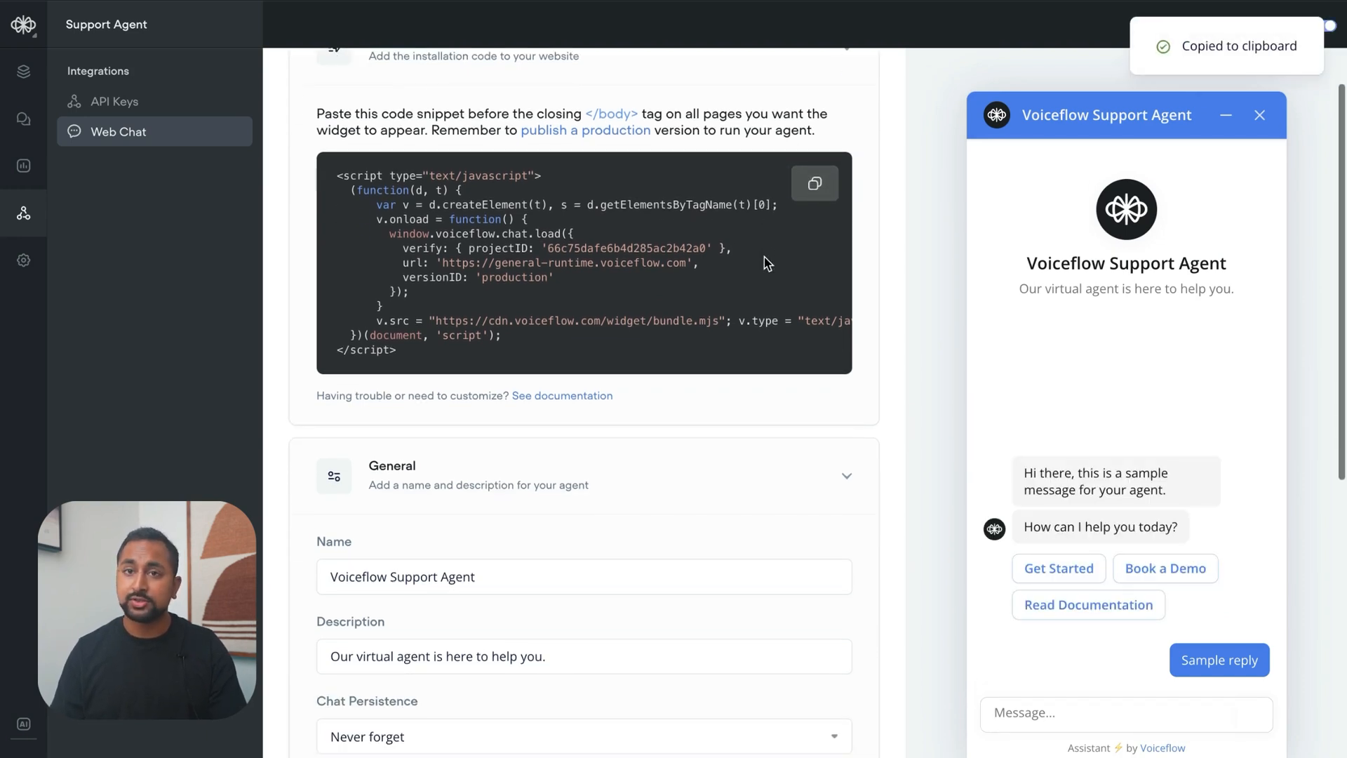
{"action": "scroll", "coordinate": [768, 263], "scroll_direction": "down", "scroll_amount": 4}
{"action": "left_click", "coordinate": [486, 305]}
{"action": "double_click", "coordinate": [486, 306]}
{"action": "left_click", "coordinate": [570, 306]}
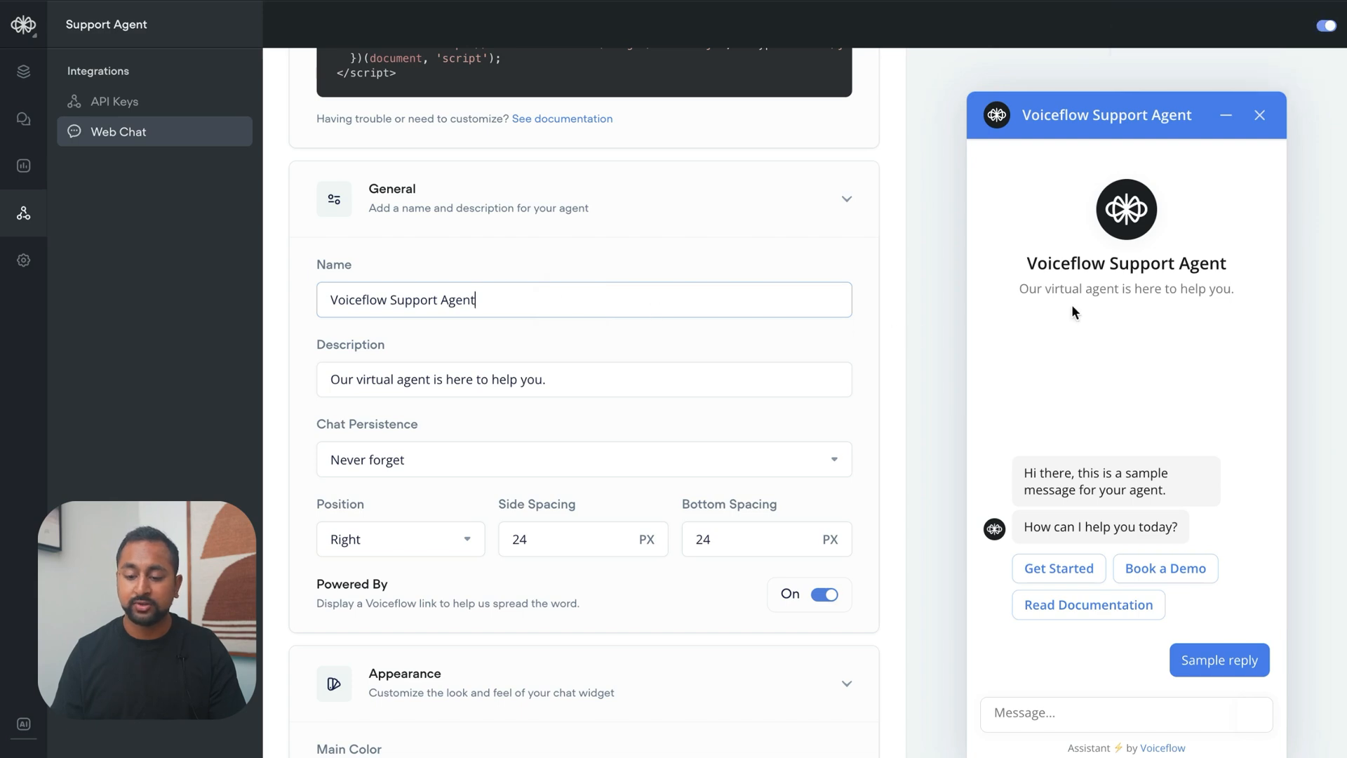
{"action": "scroll", "coordinate": [555, 417], "scroll_direction": "down", "scroll_amount": 4}
{"action": "scroll", "coordinate": [553, 418], "scroll_direction": "up", "scroll_amount": 1}
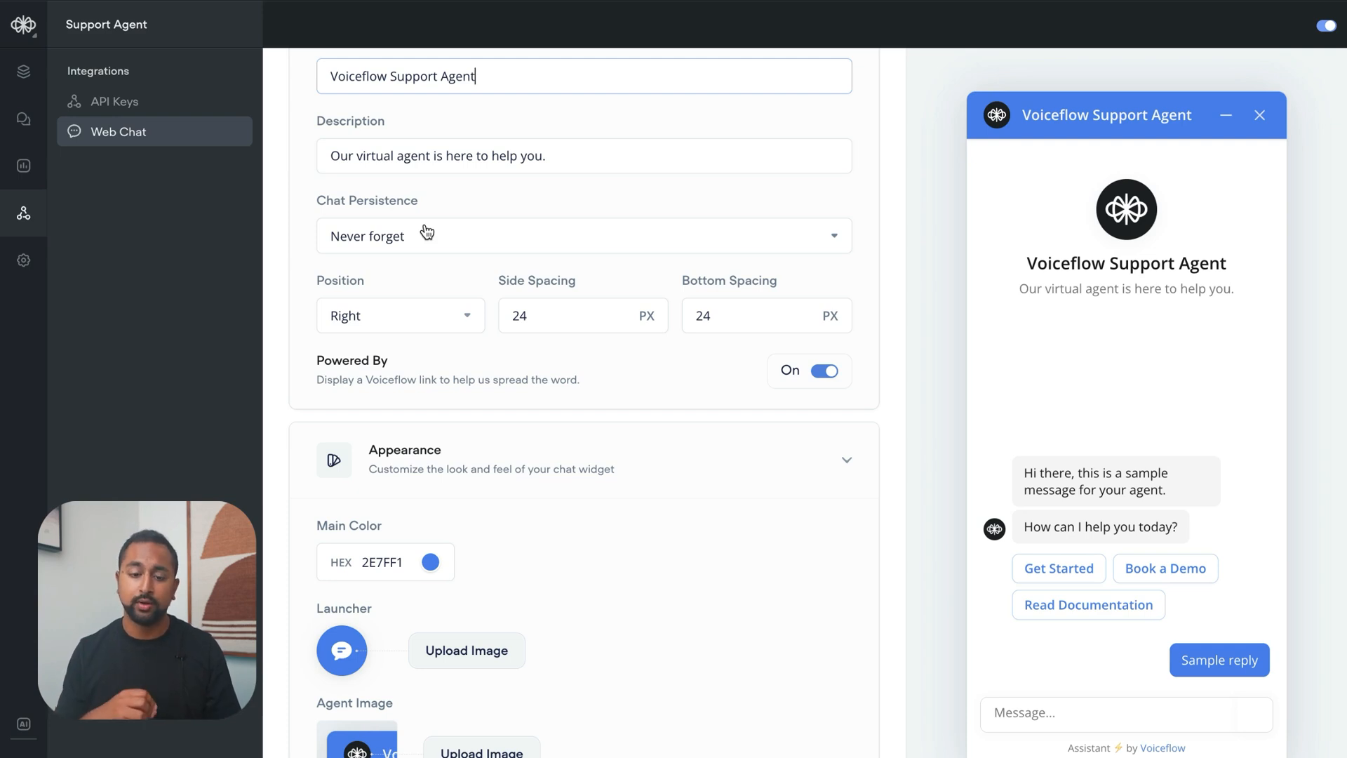
{"action": "left_click", "coordinate": [426, 233]}
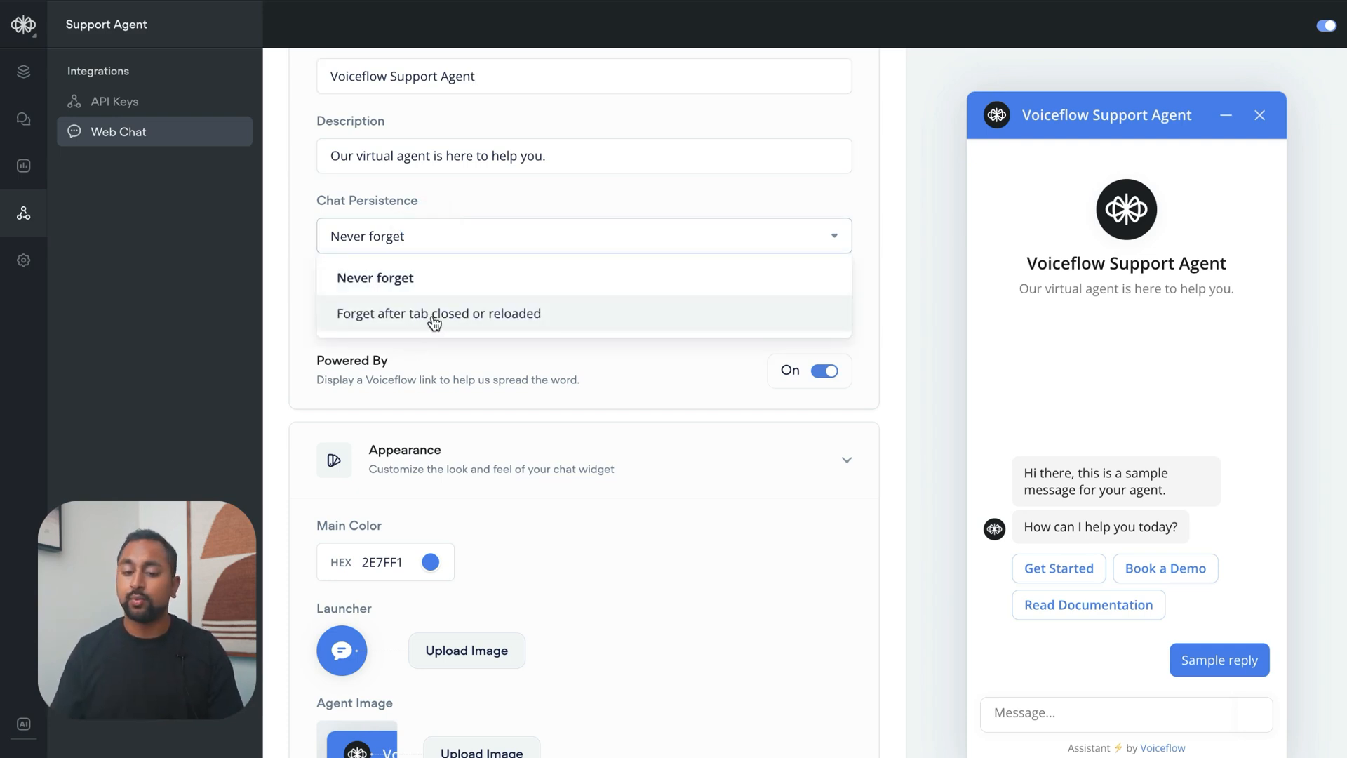
{"action": "left_click", "coordinate": [470, 200]}
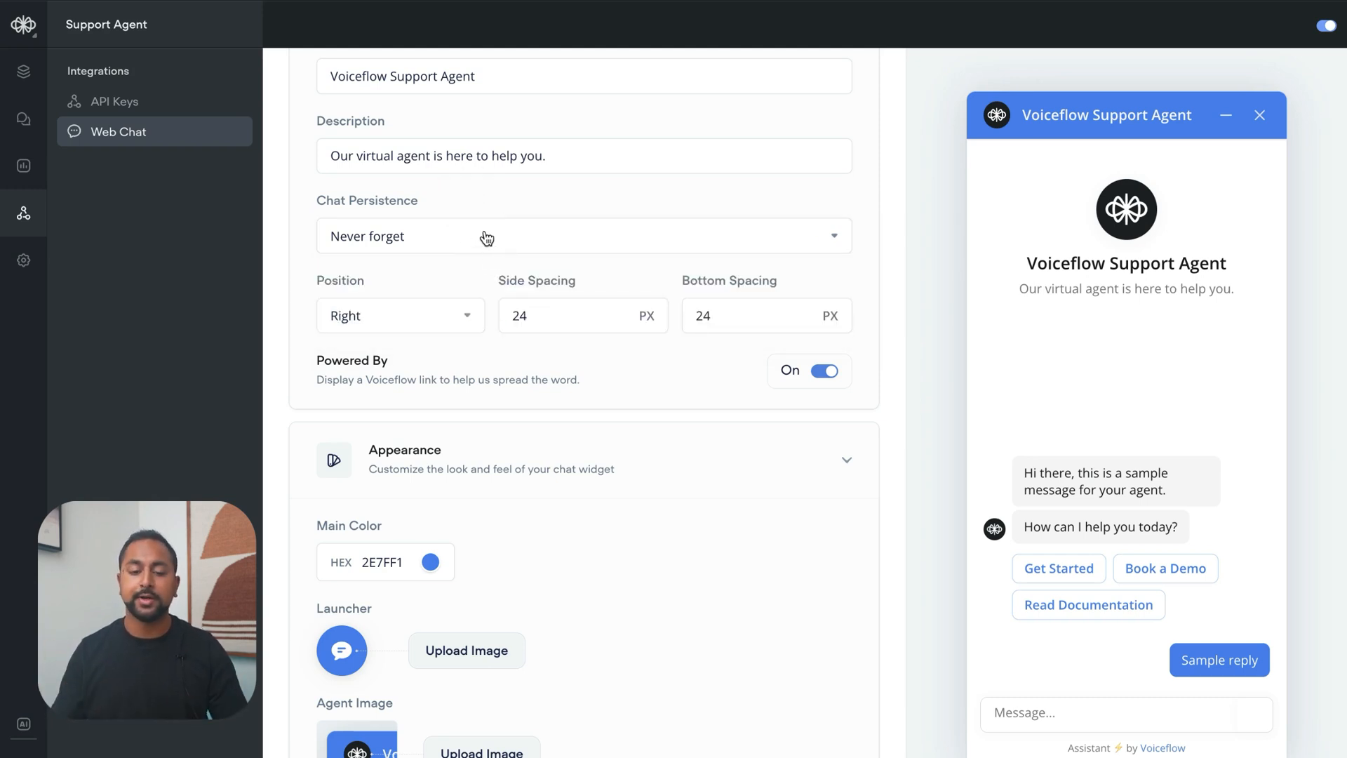
Set the chat widget's main color to the blue 2E88F1 in the Appearance settings
{"action": "scroll", "coordinate": [486, 238], "scroll_direction": "down", "scroll_amount": 2}
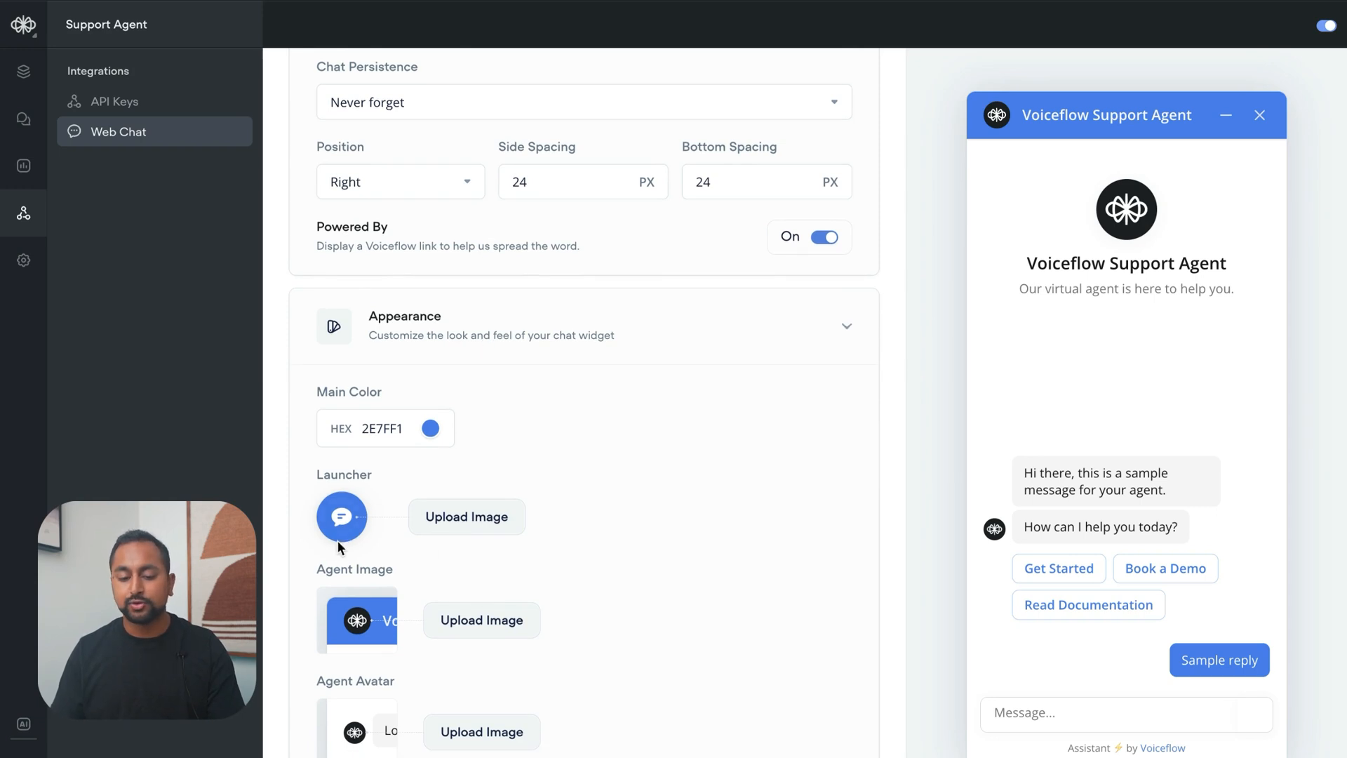
{"action": "left_click", "coordinate": [436, 430]}
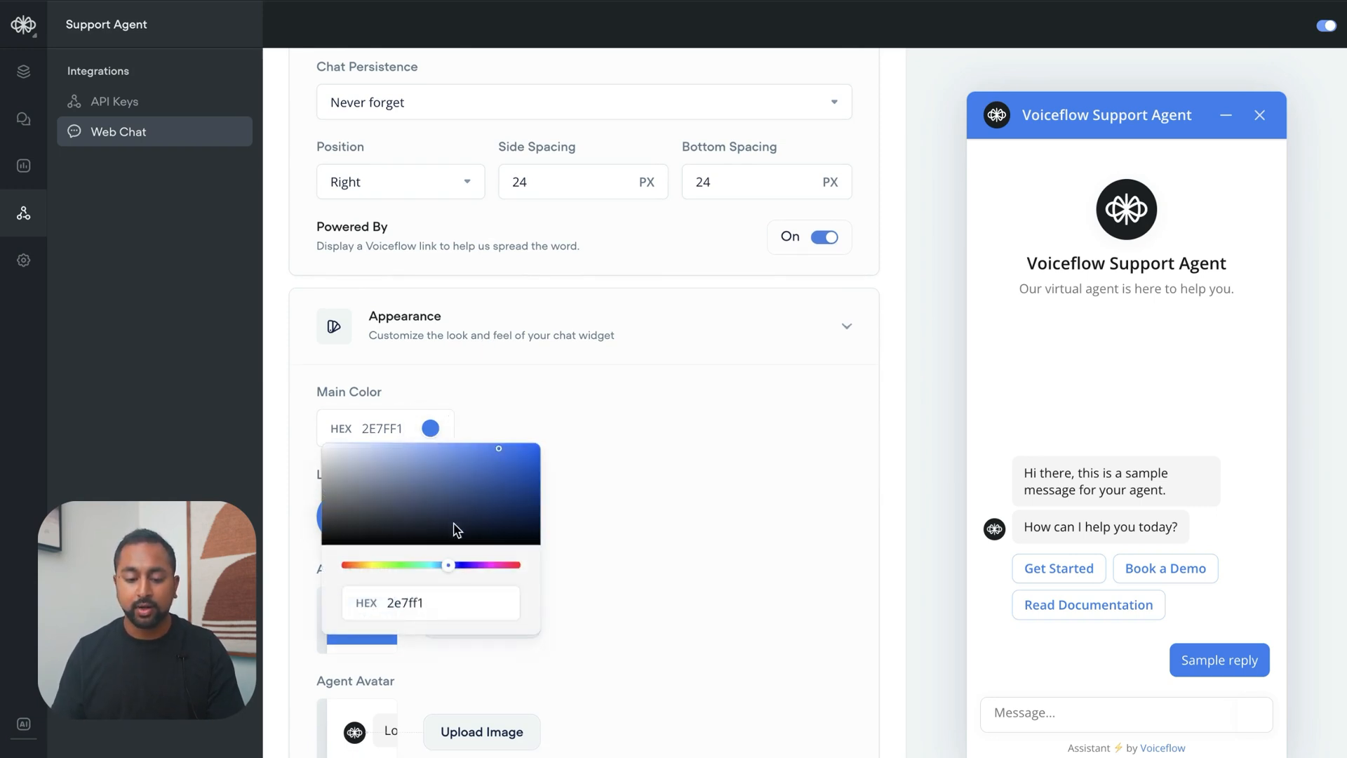
{"action": "mouse_move", "coordinate": [440, 569]}
{"action": "left_mouse_down"}
{"action": "mouse_move", "coordinate": [351, 559]}
{"action": "mouse_move", "coordinate": [451, 566]}
{"action": "left_mouse_up"}
{"action": "left_click", "coordinate": [635, 470]}
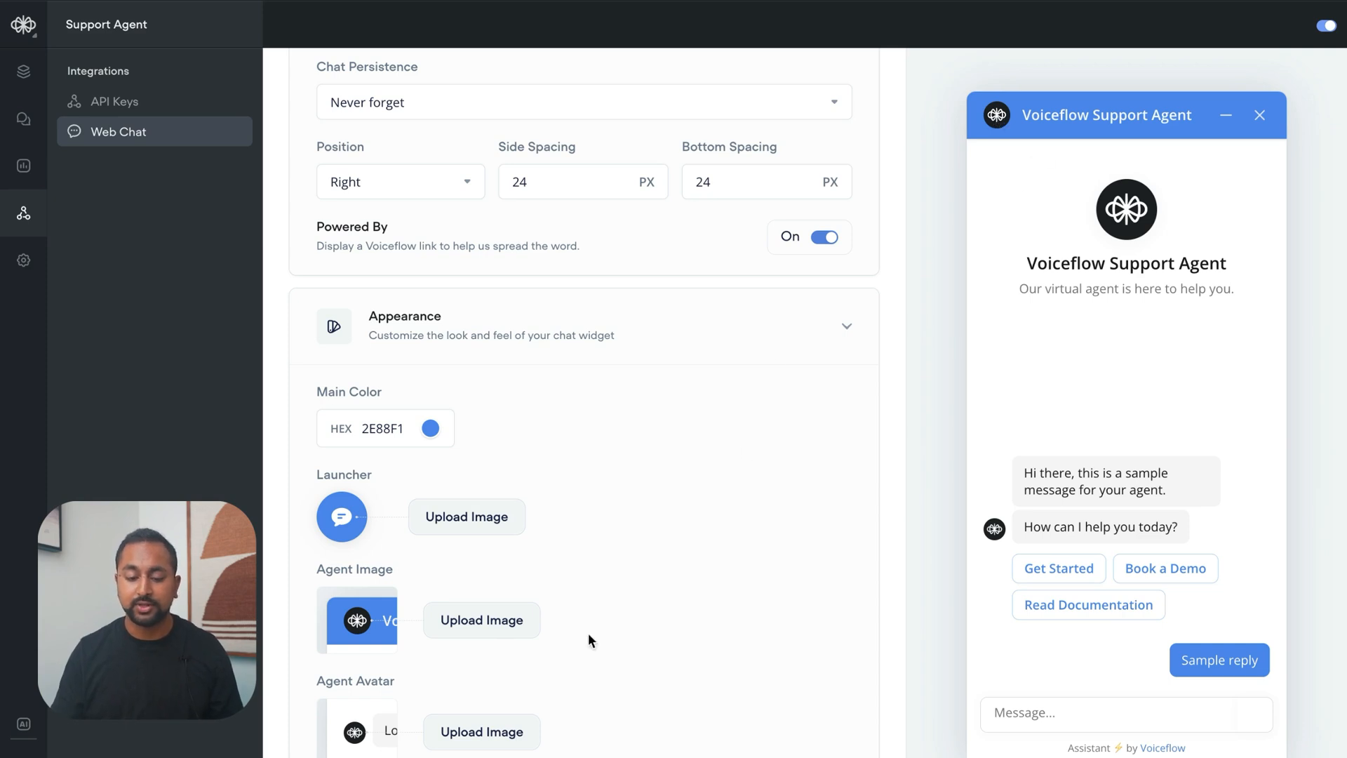
Copy the web chat installation snippet again and switch to the Webflow project
{"action": "scroll", "coordinate": [718, 539], "scroll_direction": "up", "scroll_amount": 10}
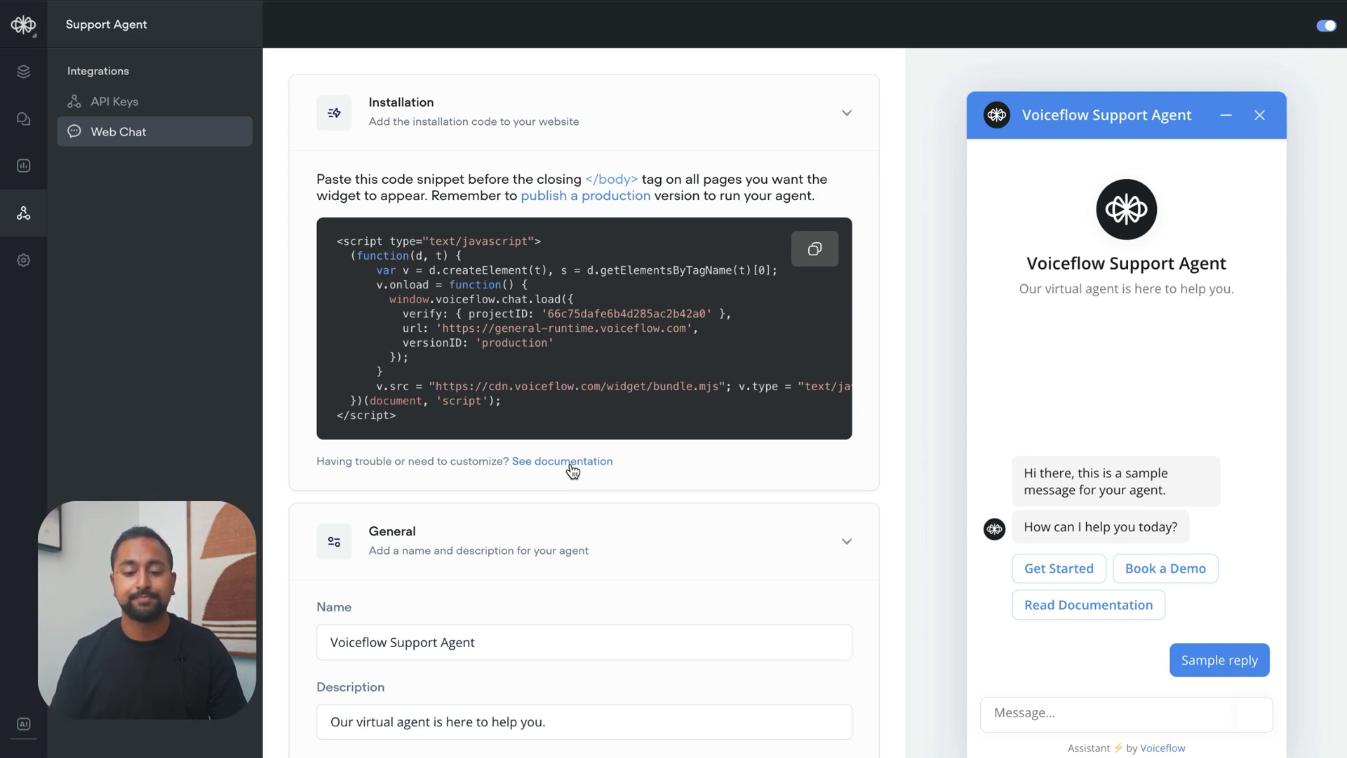
{"action": "left_click", "coordinate": [813, 250]}
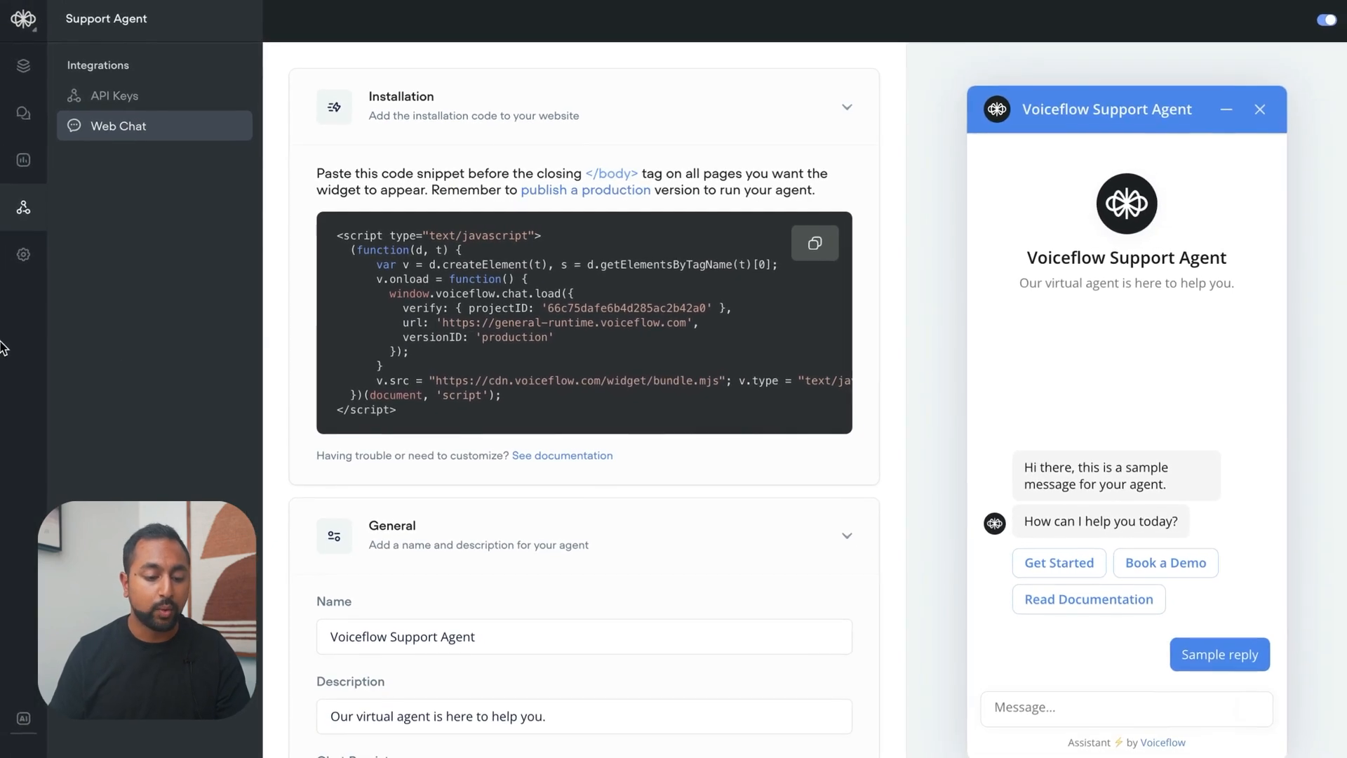
{"action": "mouse_move", "coordinate": [2, 347]}
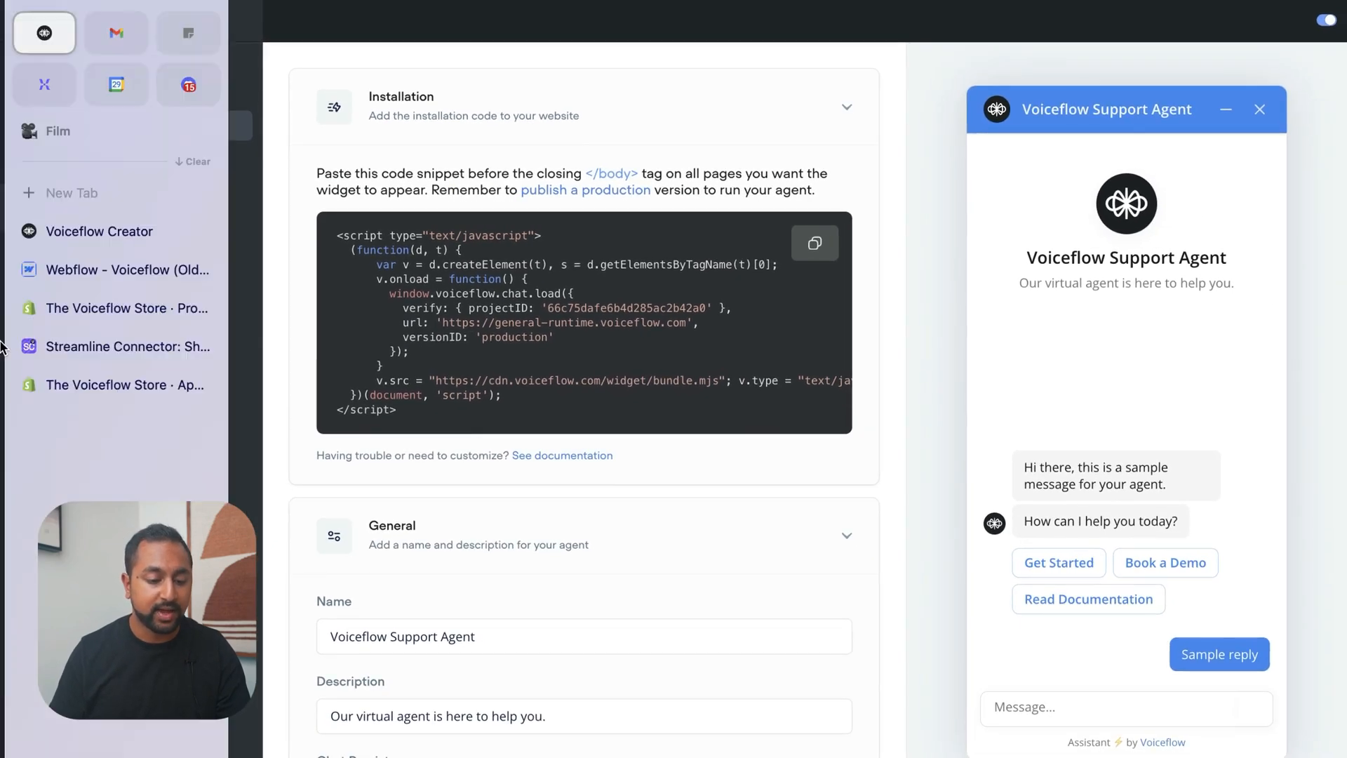
{"action": "left_click", "coordinate": [95, 269]}
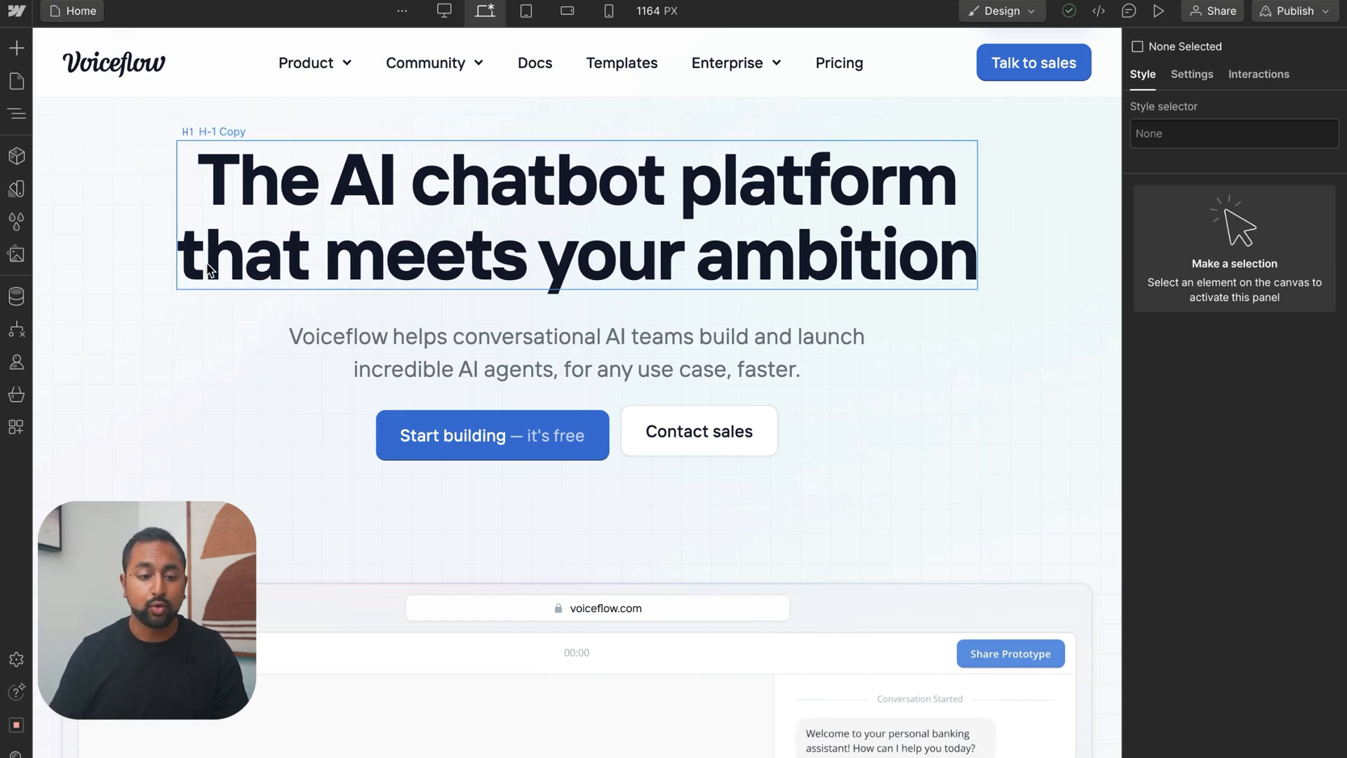
Paste the snippet after the existing code in the Home page's Before </body> tag custom code and save the page settings
{"action": "left_click", "coordinate": [15, 82]}
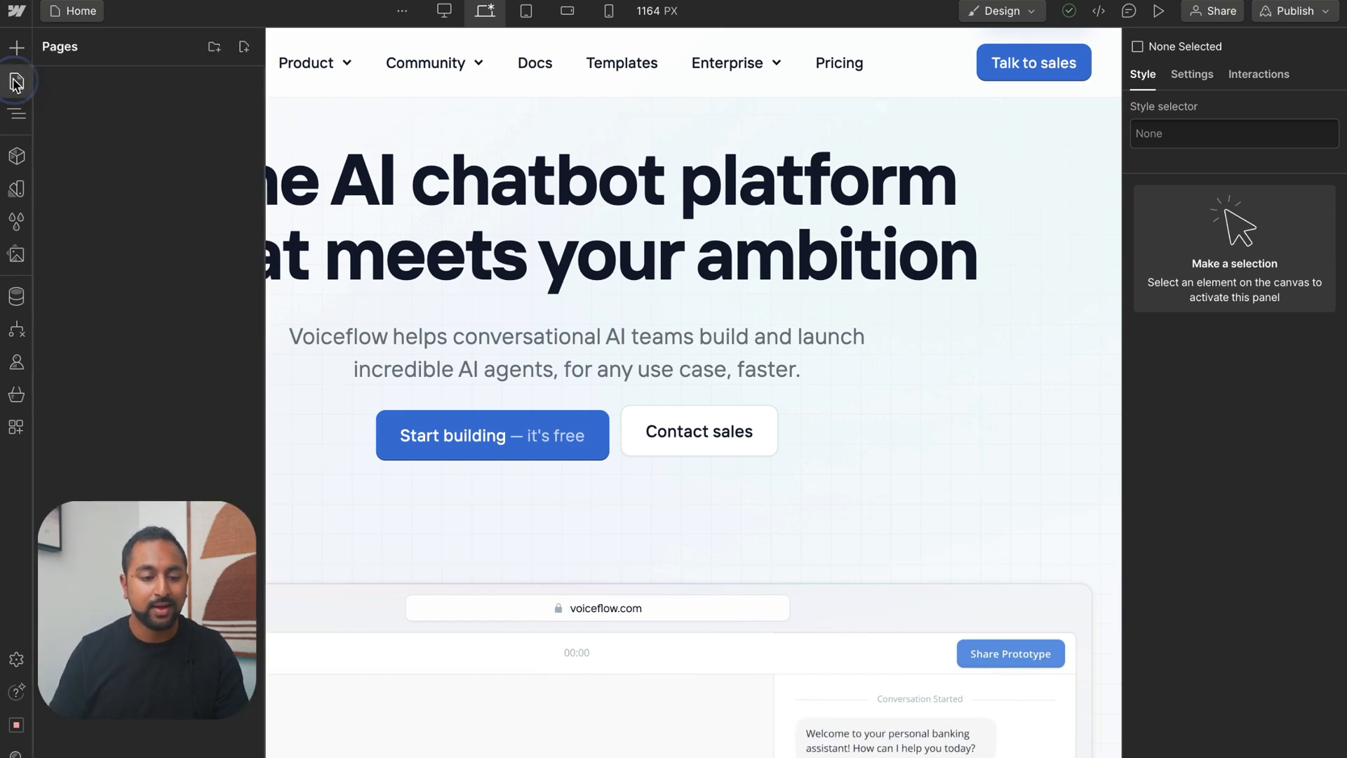
{"action": "left_click", "coordinate": [236, 150]}
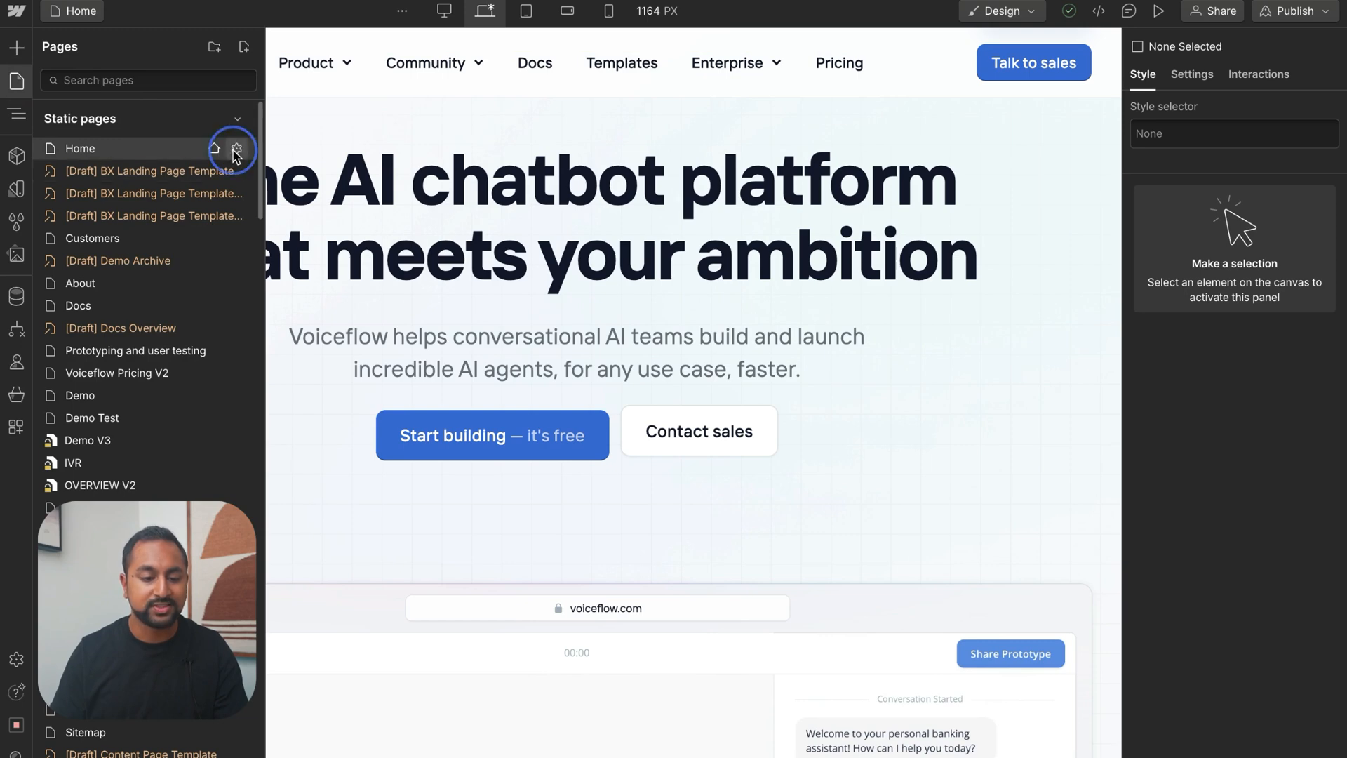
{"action": "scroll", "coordinate": [442, 379], "scroll_direction": "down", "scroll_amount": 8}
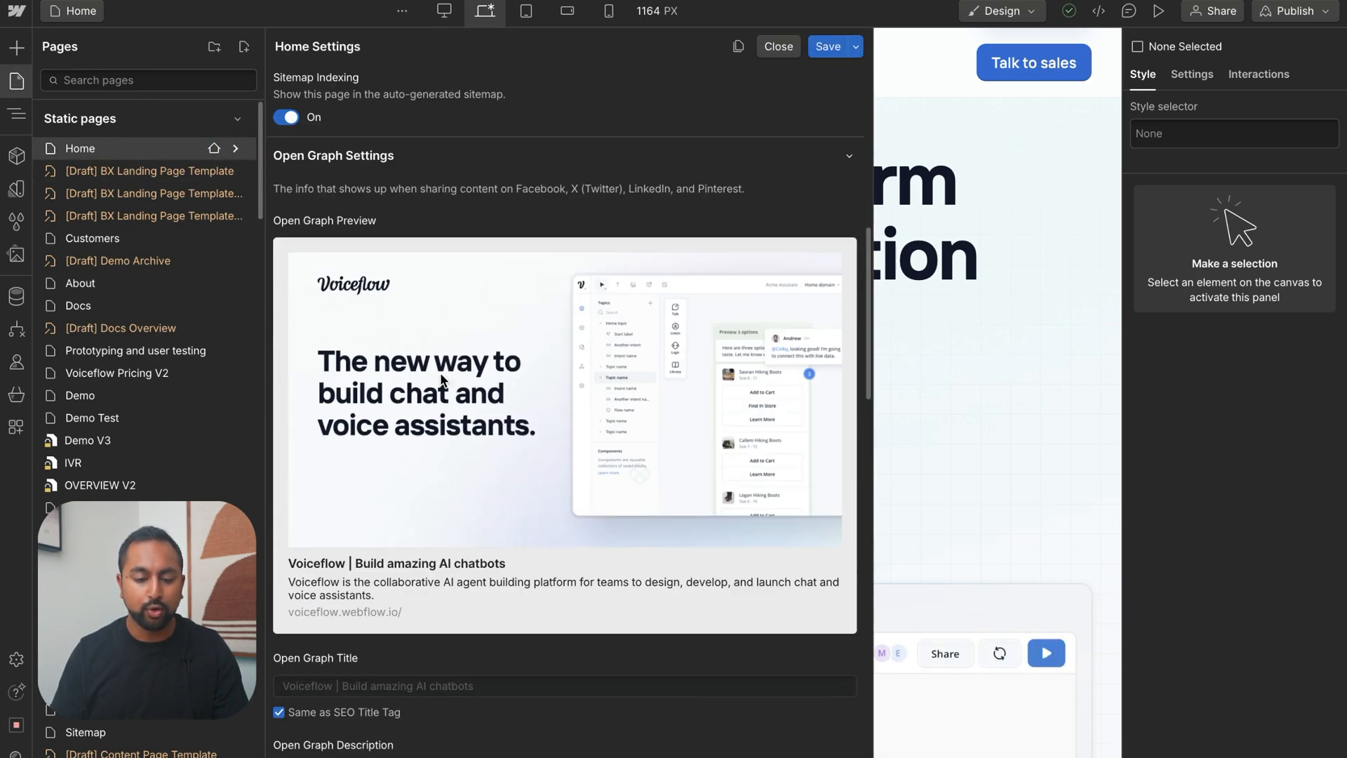
{"action": "scroll", "coordinate": [442, 377], "scroll_direction": "down", "scroll_amount": 15}
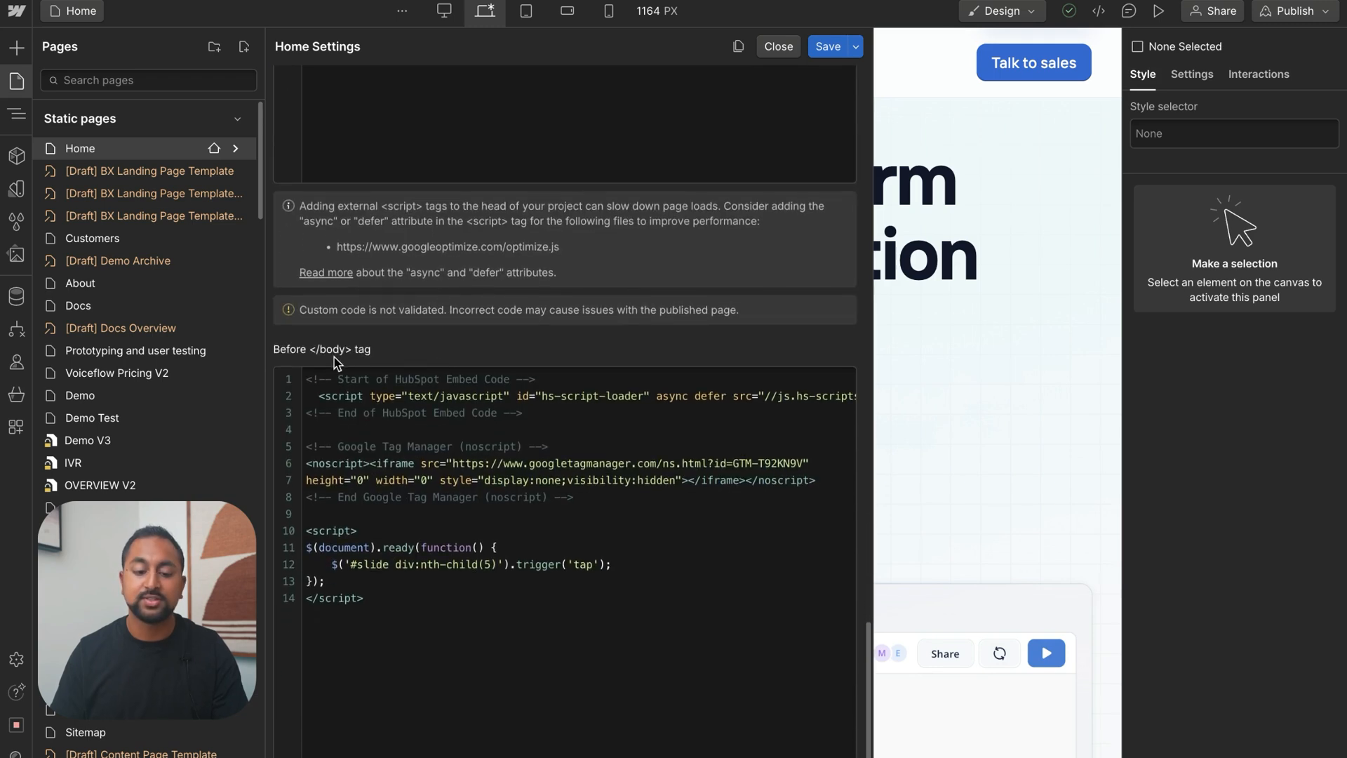
{"action": "scroll", "coordinate": [397, 357], "scroll_direction": "down", "scroll_amount": 1}
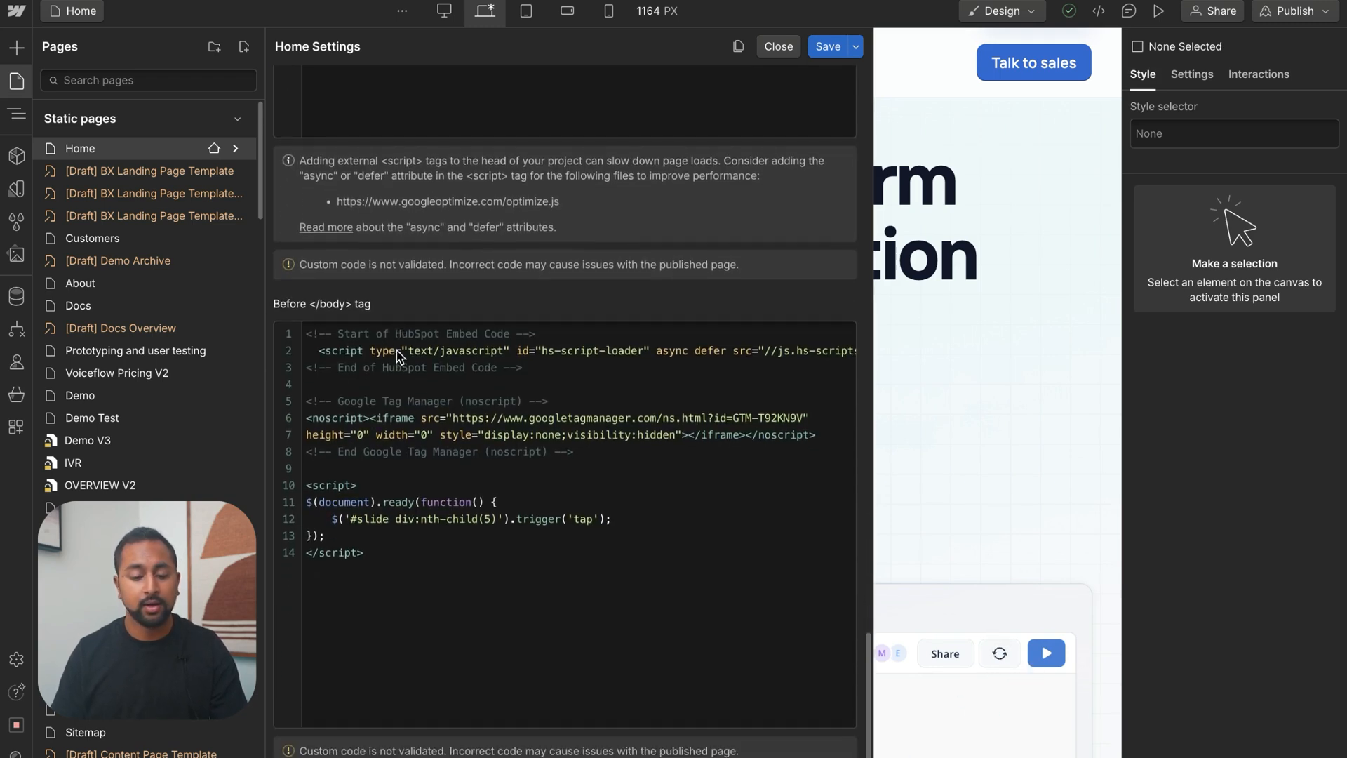
{"action": "left_click", "coordinate": [470, 560]}
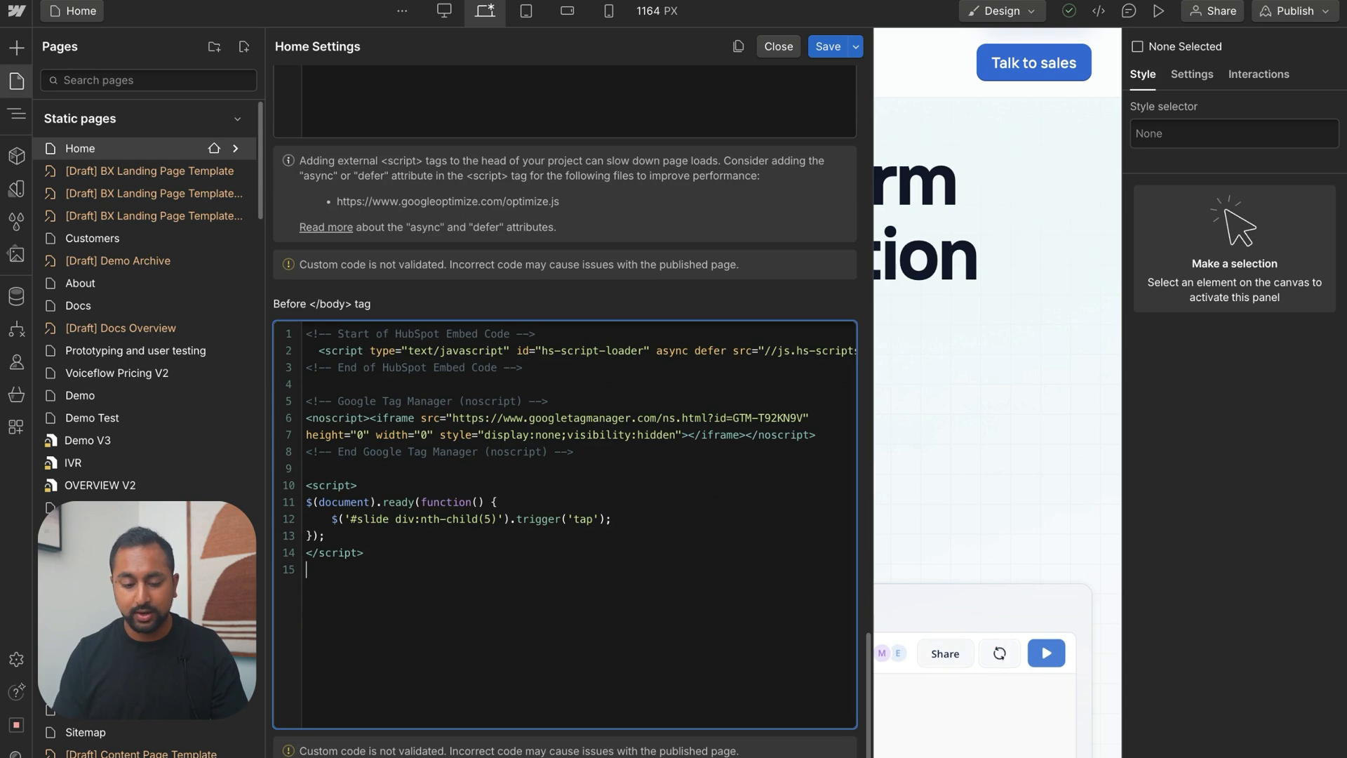
{"action": "key", "text": "ctrl+v"}
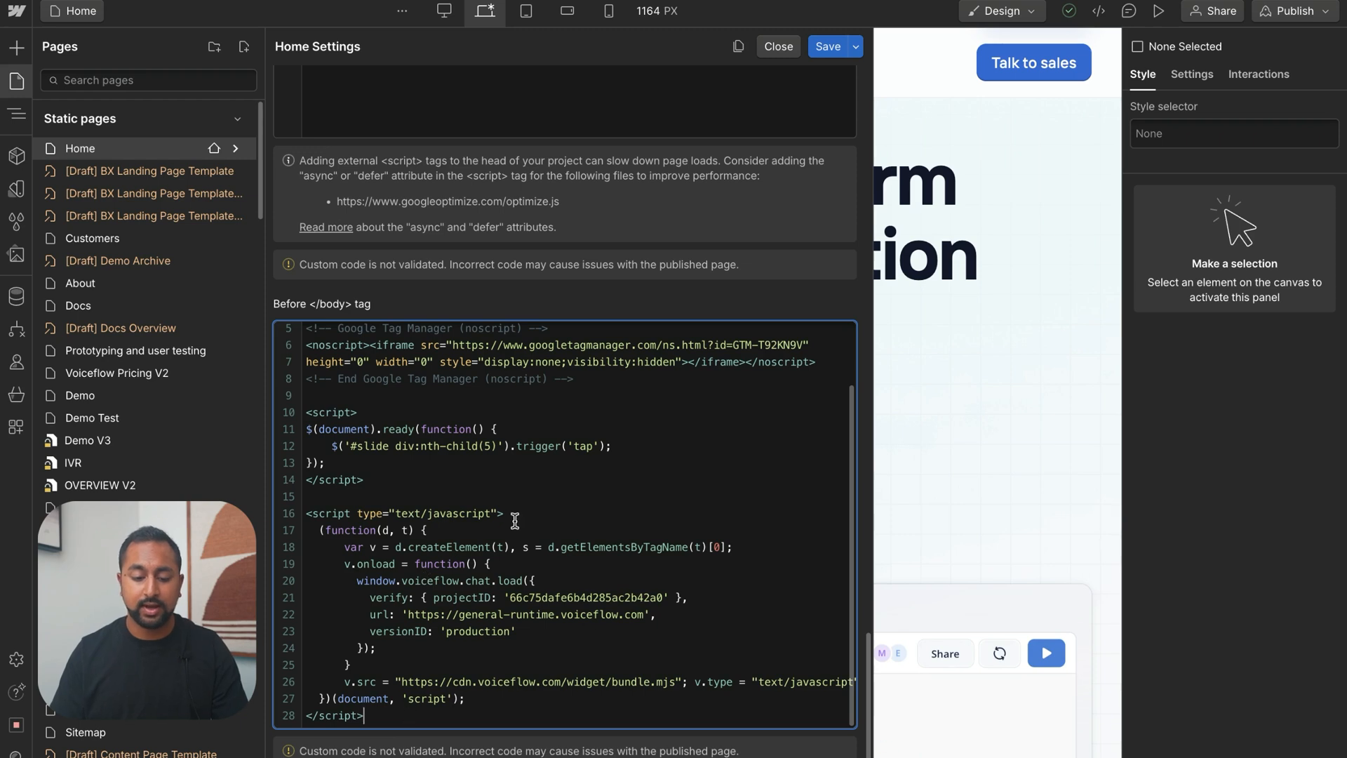
{"action": "left_click", "coordinate": [827, 48]}
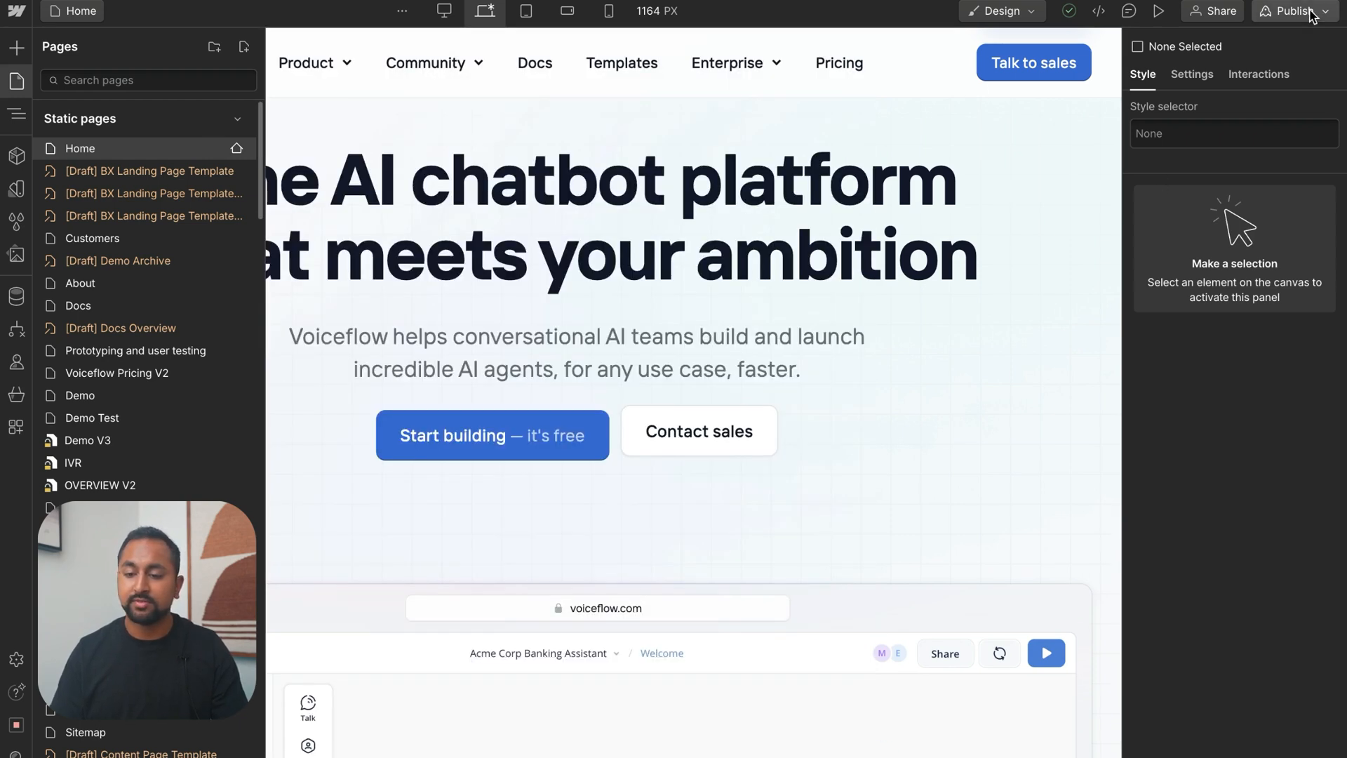
Publish the site to the voiceflow.webflow.io staging domain and open the published site
{"action": "left_click", "coordinate": [1309, 12]}
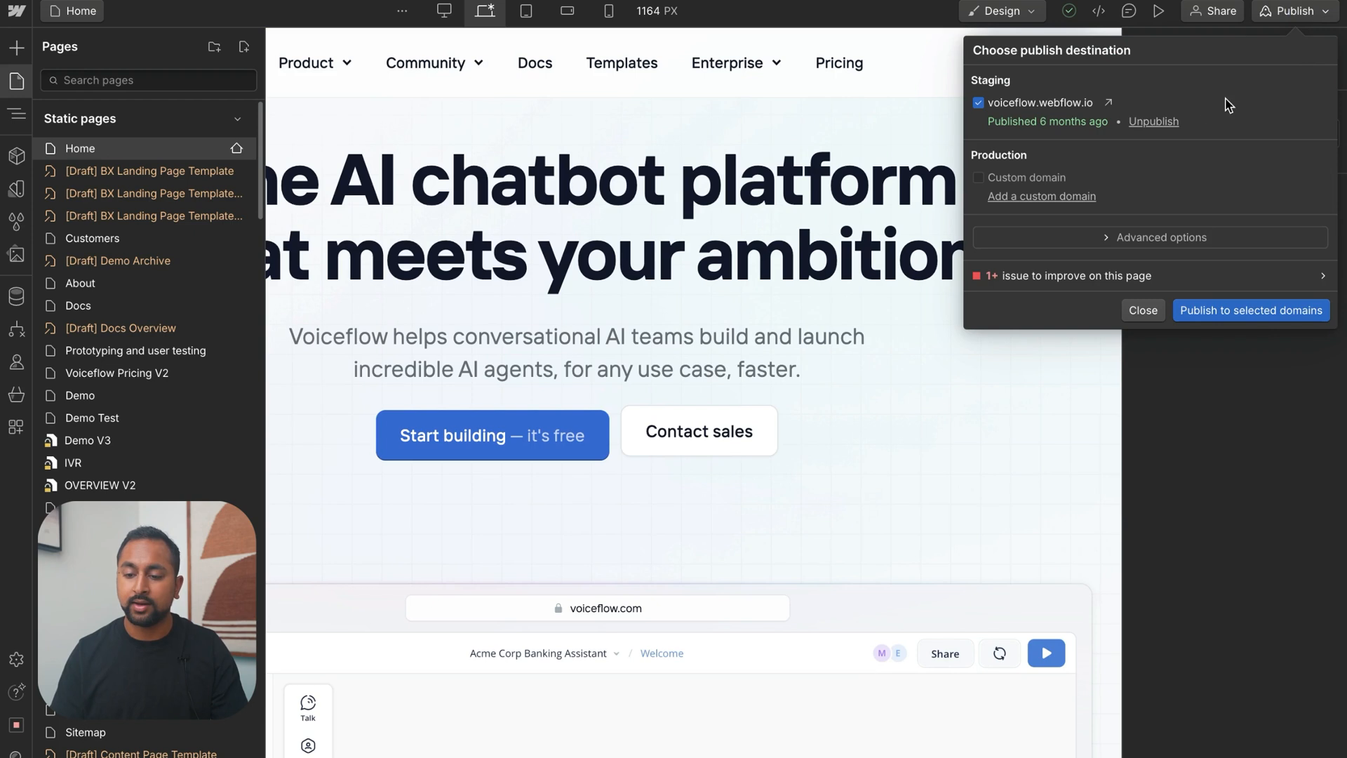
{"action": "left_click", "coordinate": [1243, 309]}
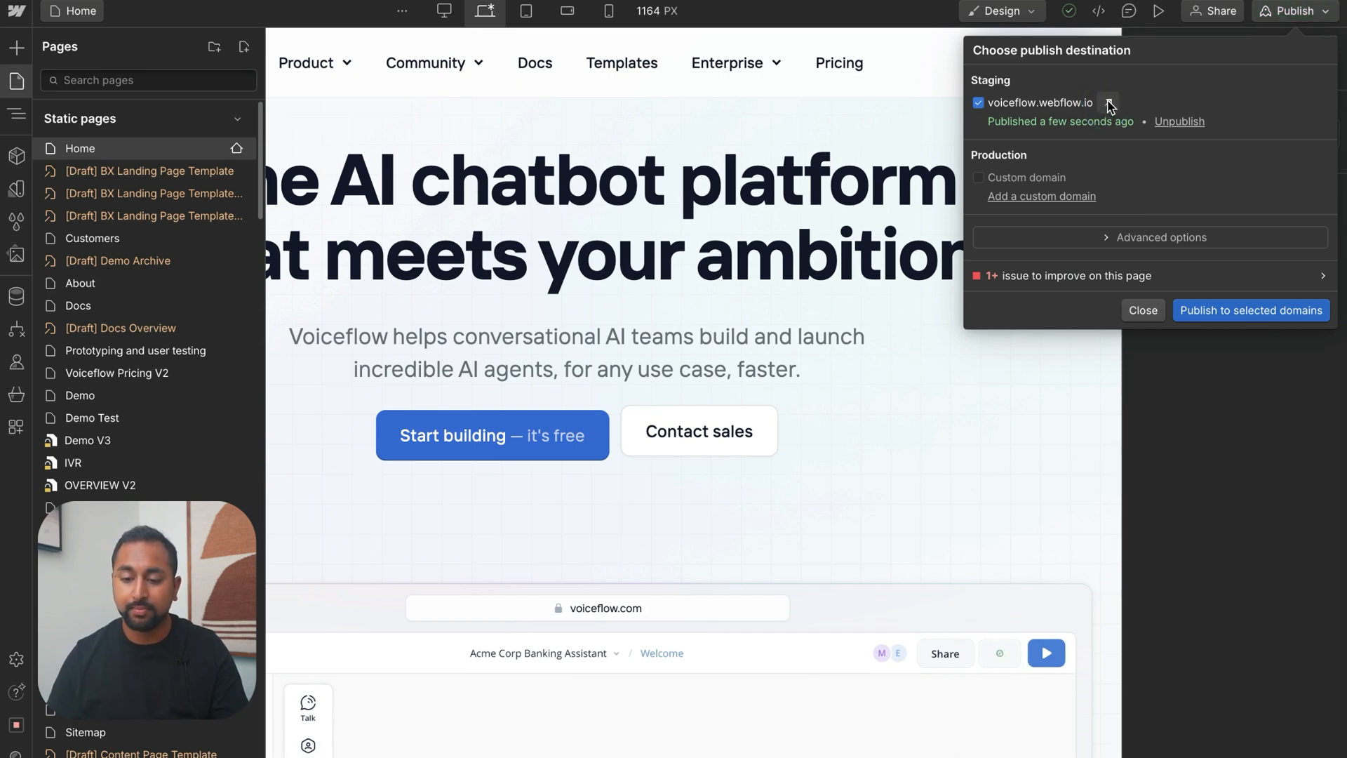
{"action": "left_click", "coordinate": [1108, 103]}
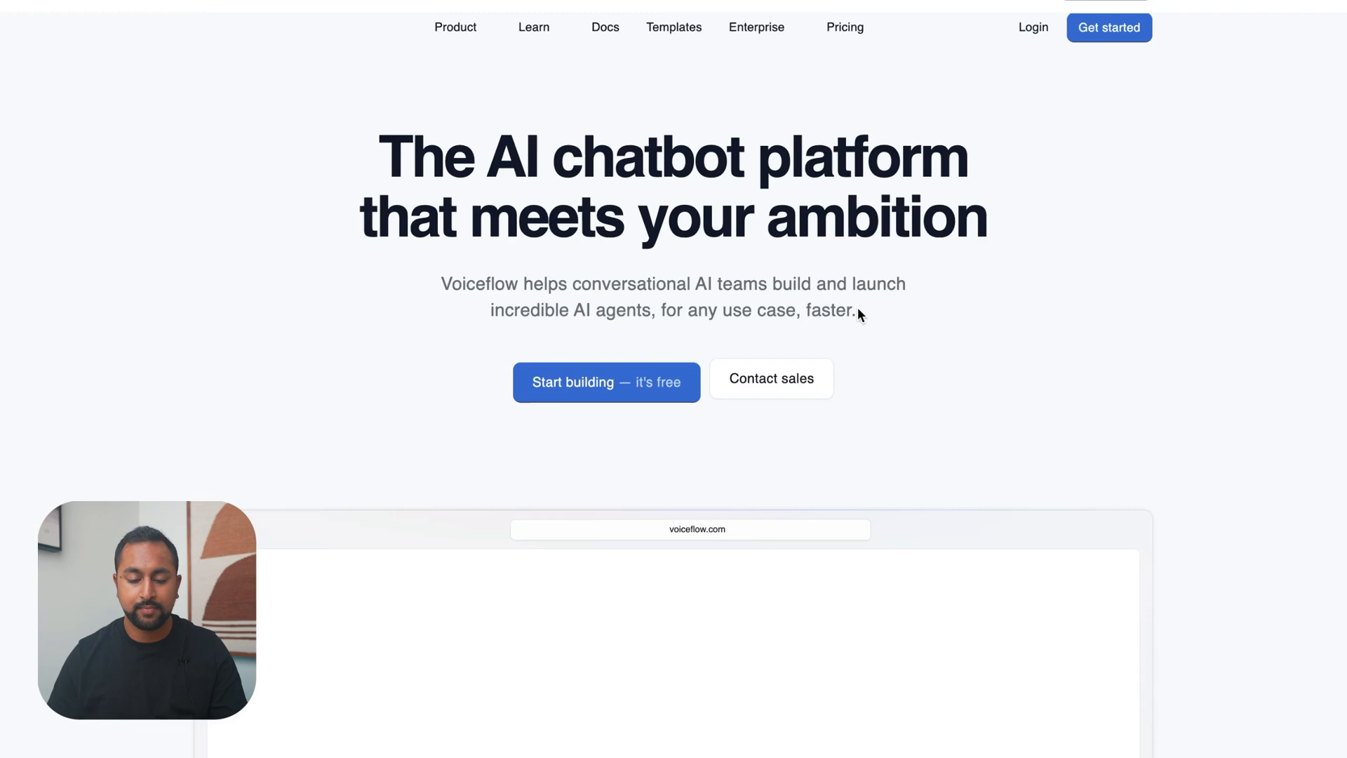
Open the chat widget on the published page and ask "How do I use the API step in Voiceflow?"
{"action": "scroll", "coordinate": [858, 296], "scroll_direction": "down", "scroll_amount": 1}
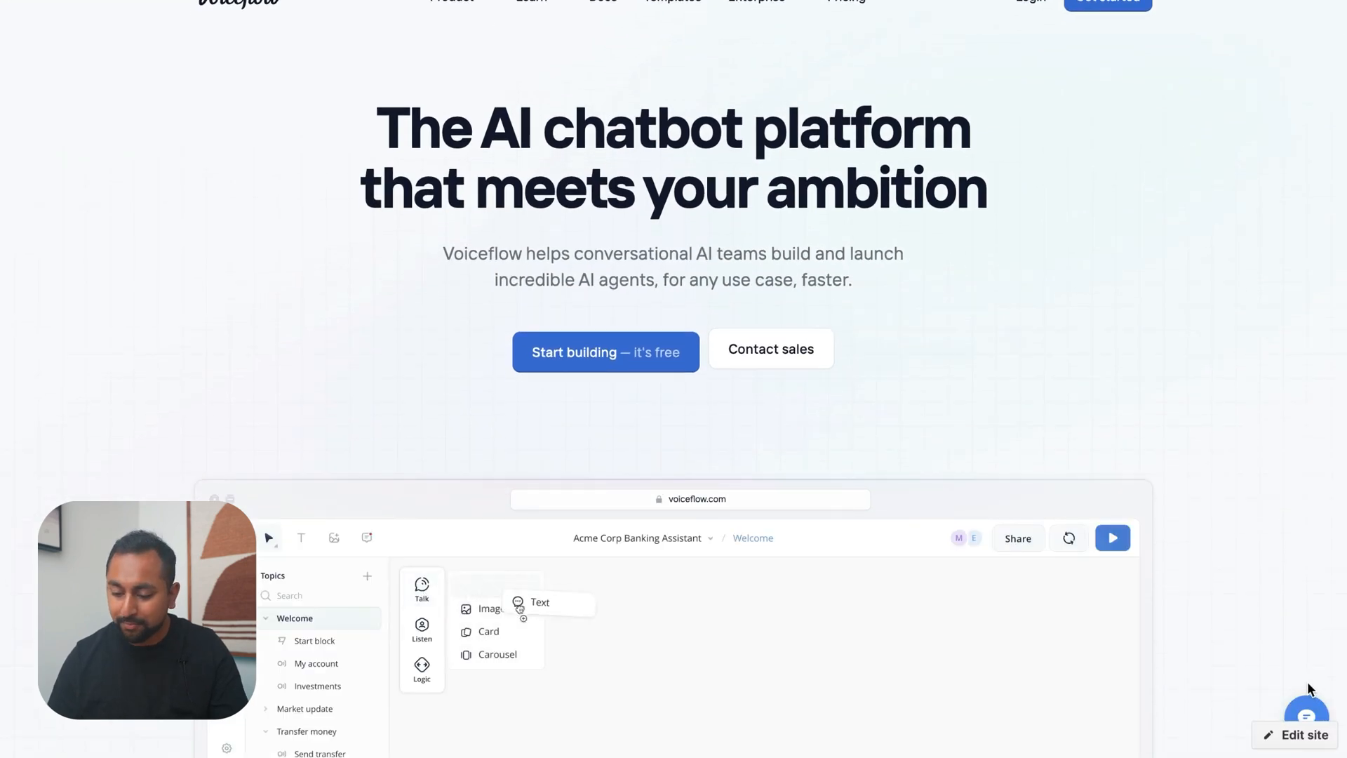
{"action": "scroll", "coordinate": [1307, 680], "scroll_direction": "down", "scroll_amount": 1}
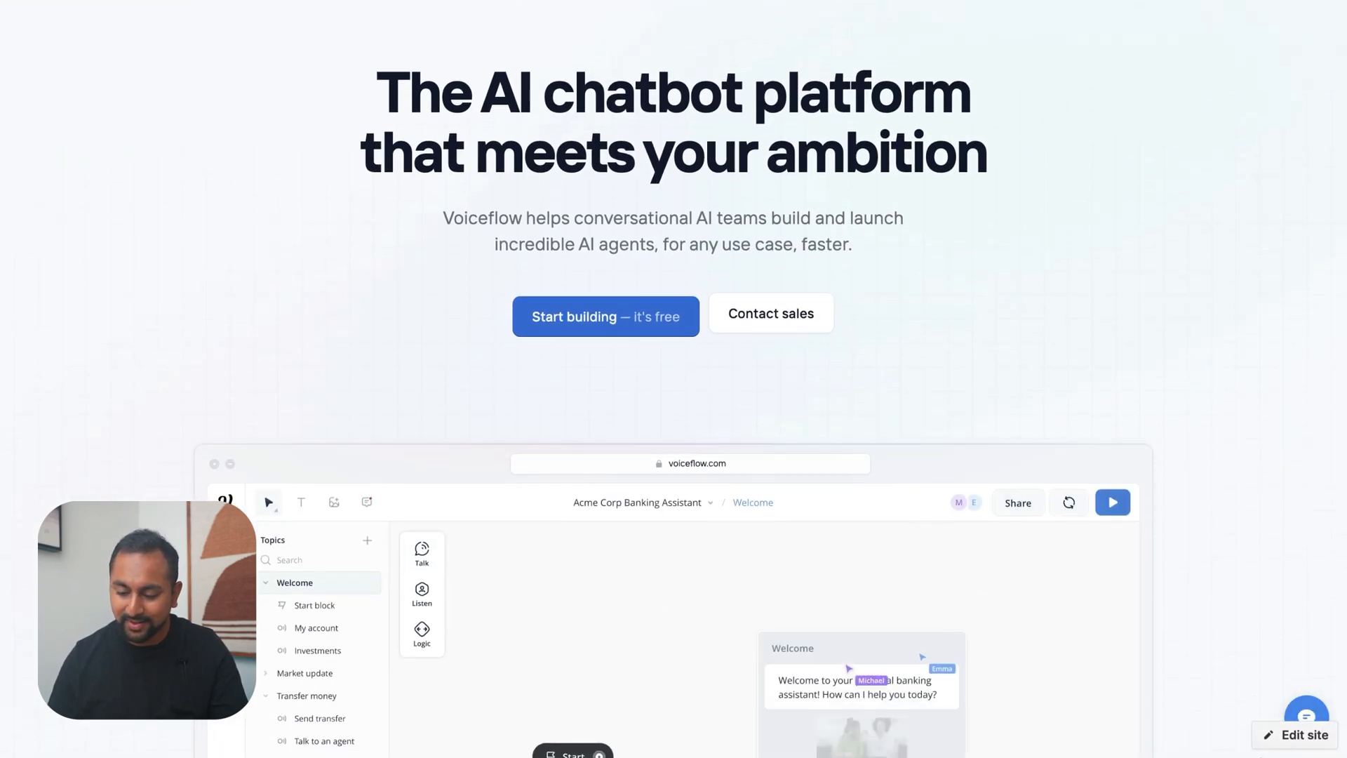
{"action": "scroll", "coordinate": [1298, 632], "scroll_direction": "down", "scroll_amount": 1}
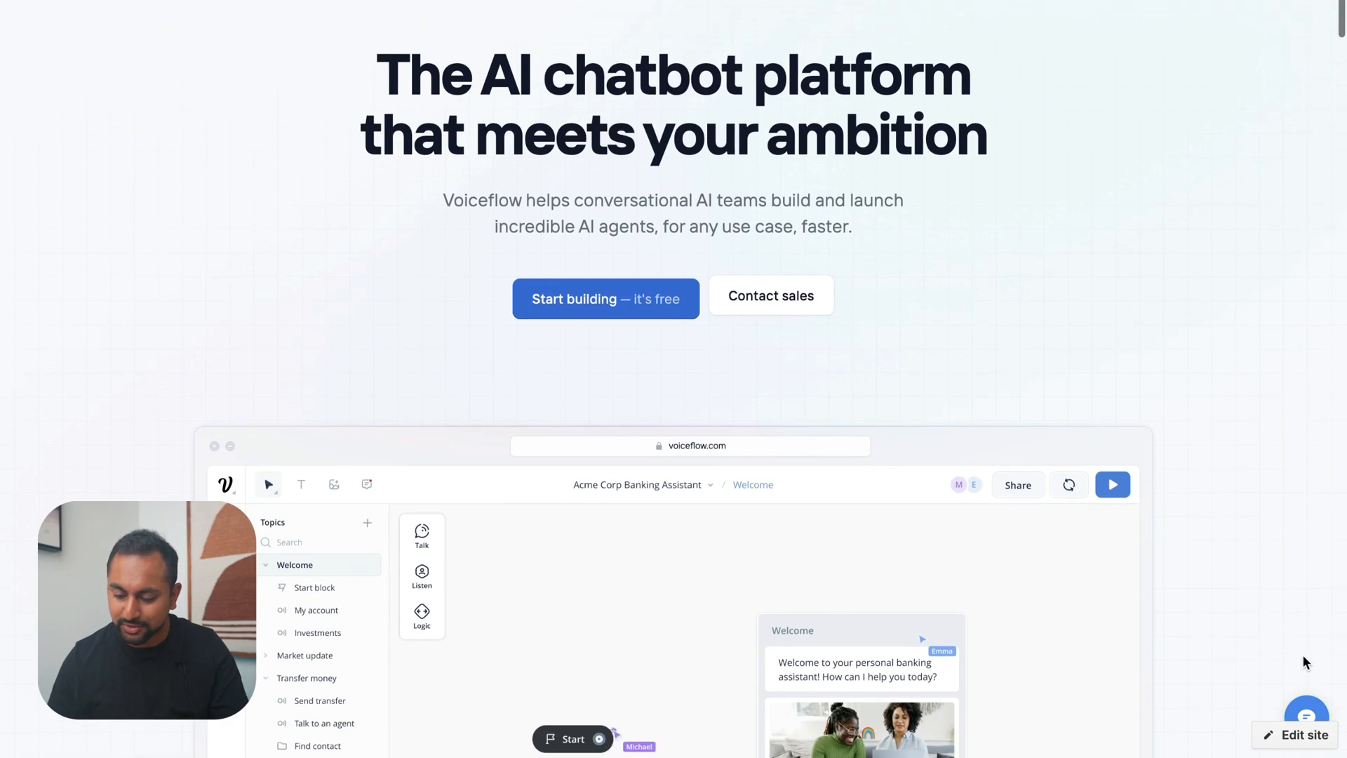
{"action": "left_click", "coordinate": [1307, 712]}
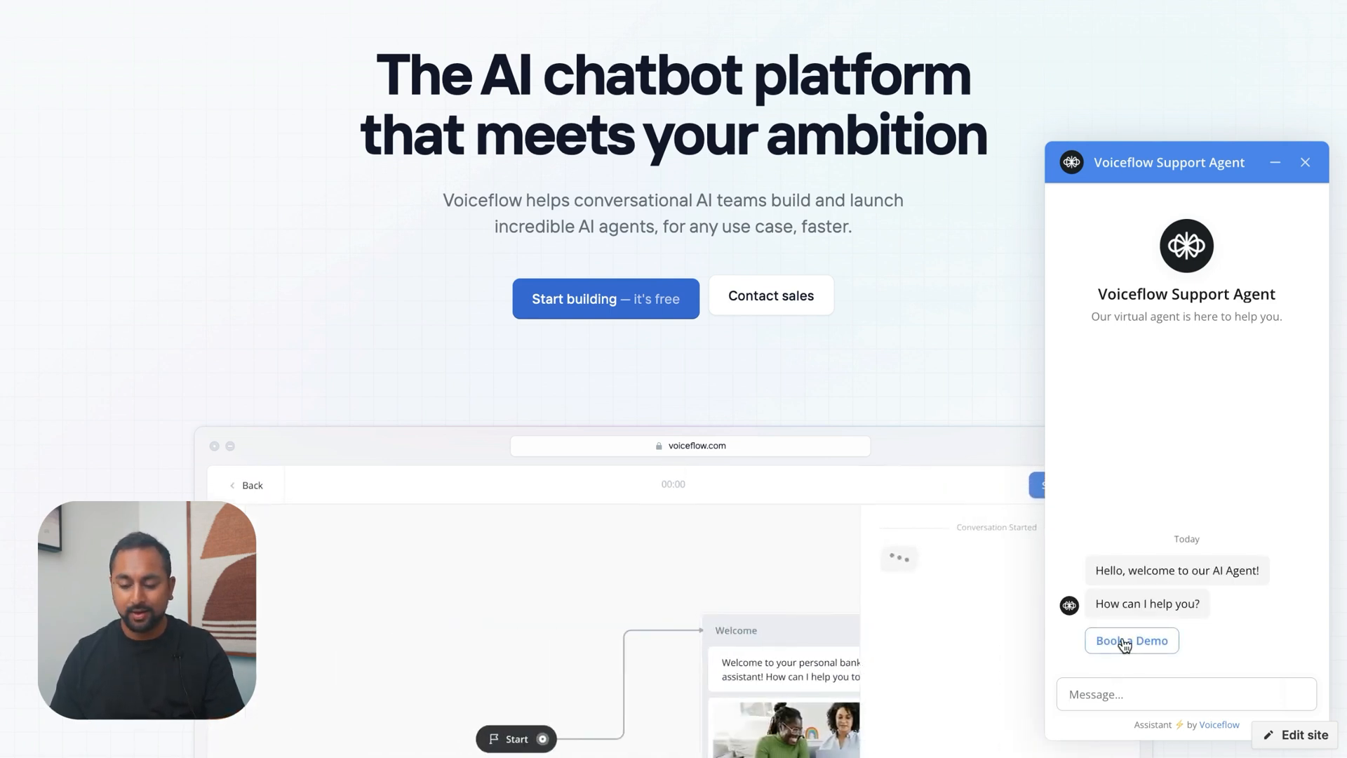
{"action": "left_click", "coordinate": [1118, 694]}
{"action": "type", "text": "How do I use the "}
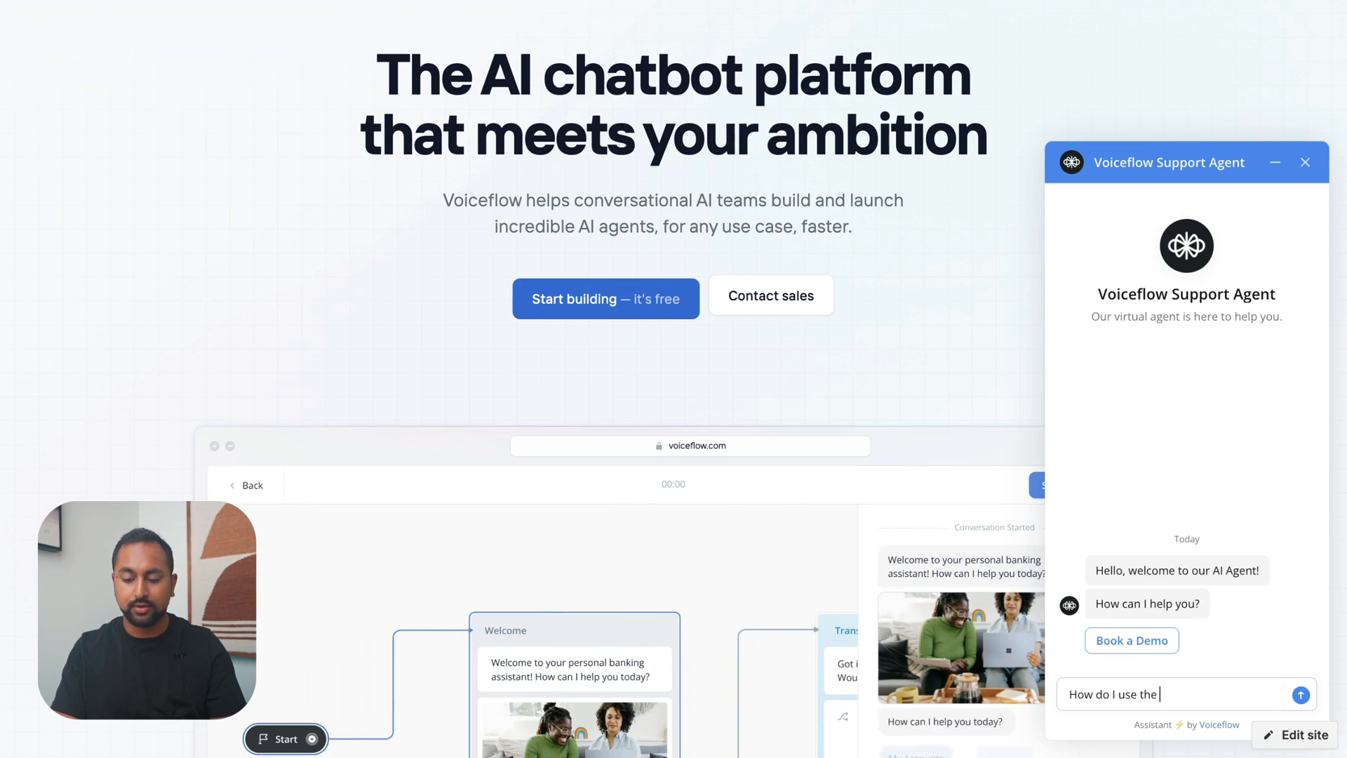
{"action": "type", "text": "API step in Voiceflow?"}
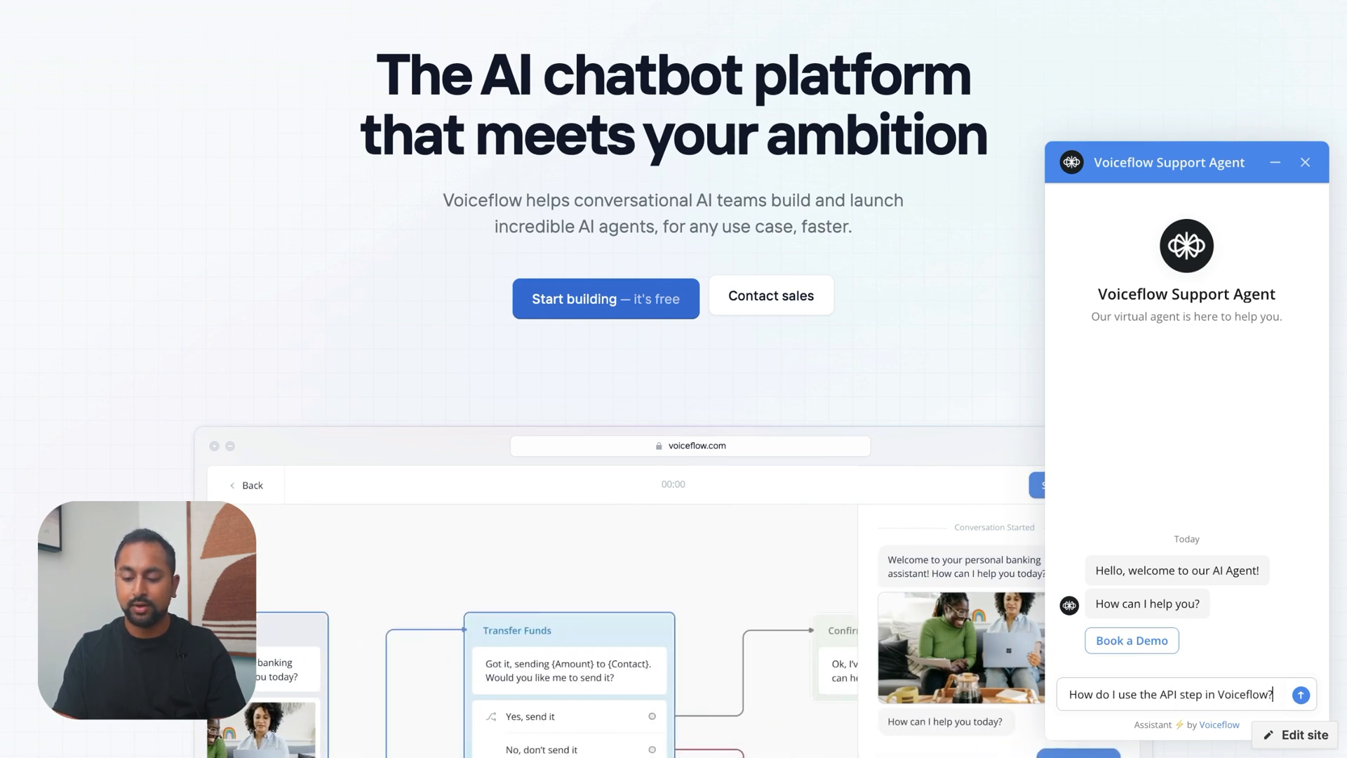
{"action": "key", "text": "Return"}
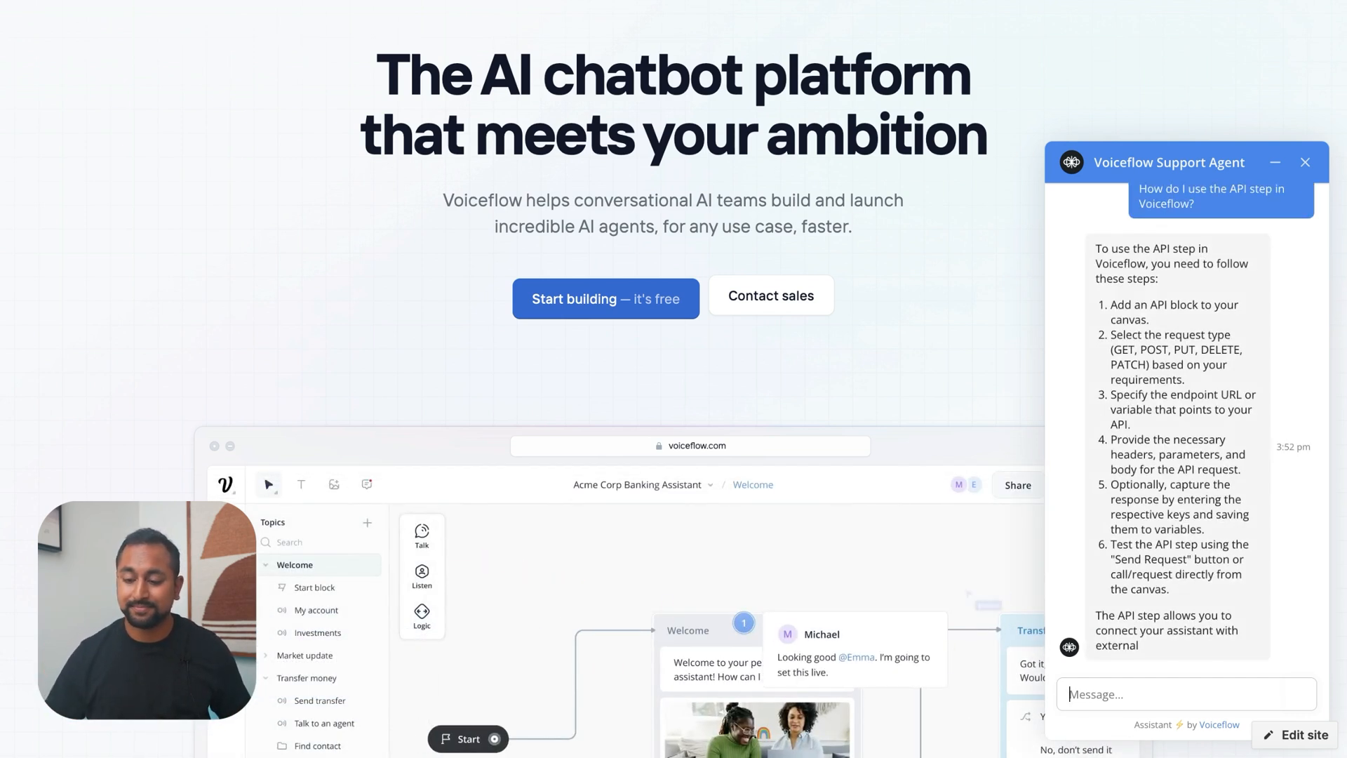
Answer No to the agent's question about whether the reply helped, and close the chat widget
{"action": "left_click", "coordinate": [1157, 651]}
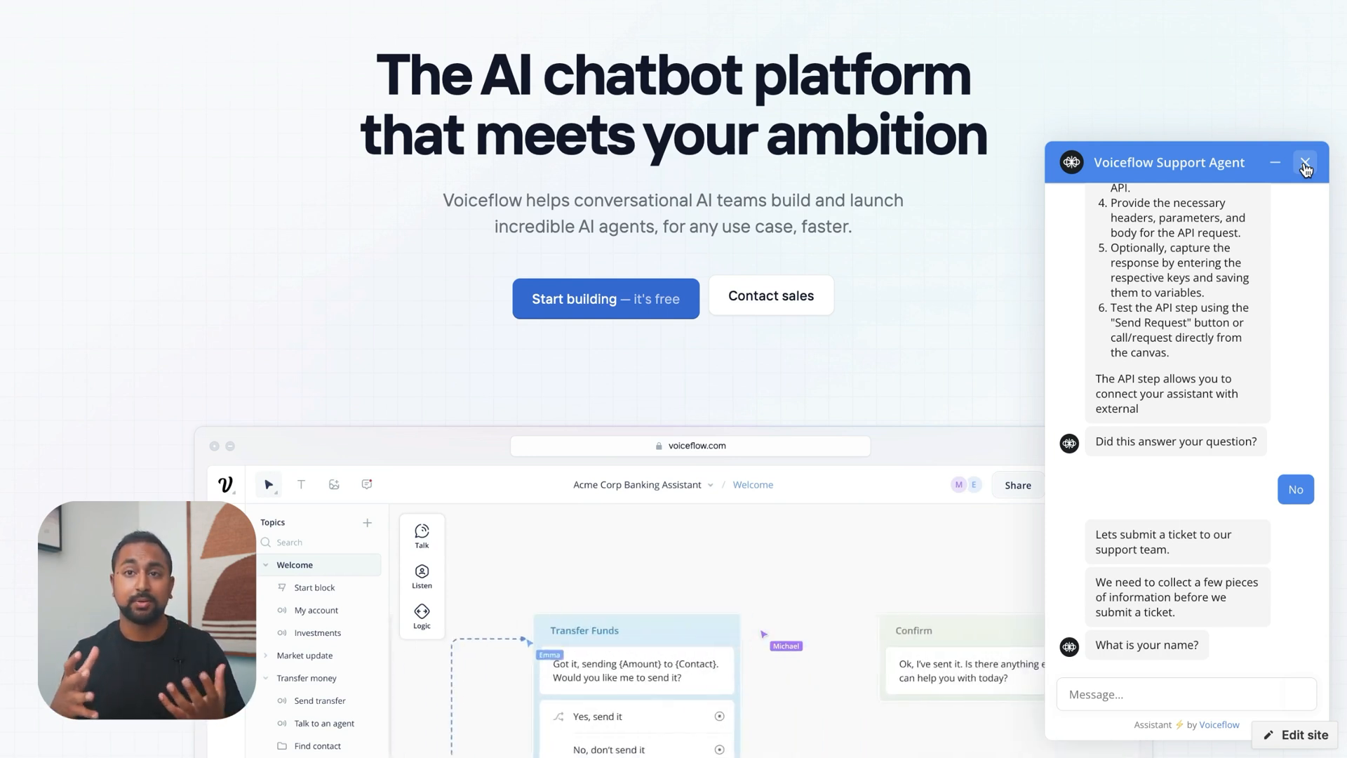
{"action": "left_click", "coordinate": [1305, 164]}
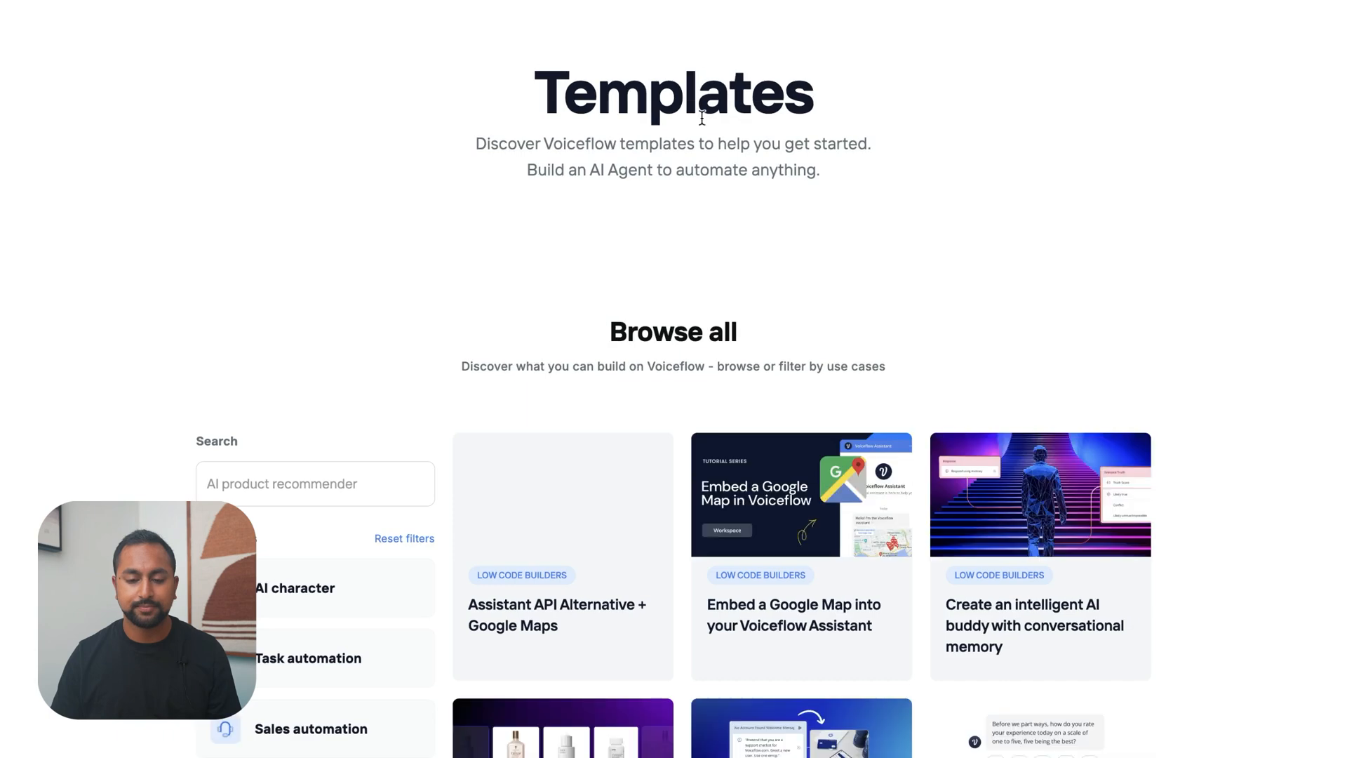
{"action": "scroll", "coordinate": [1122, 516], "scroll_direction": "down", "scroll_amount": 4}
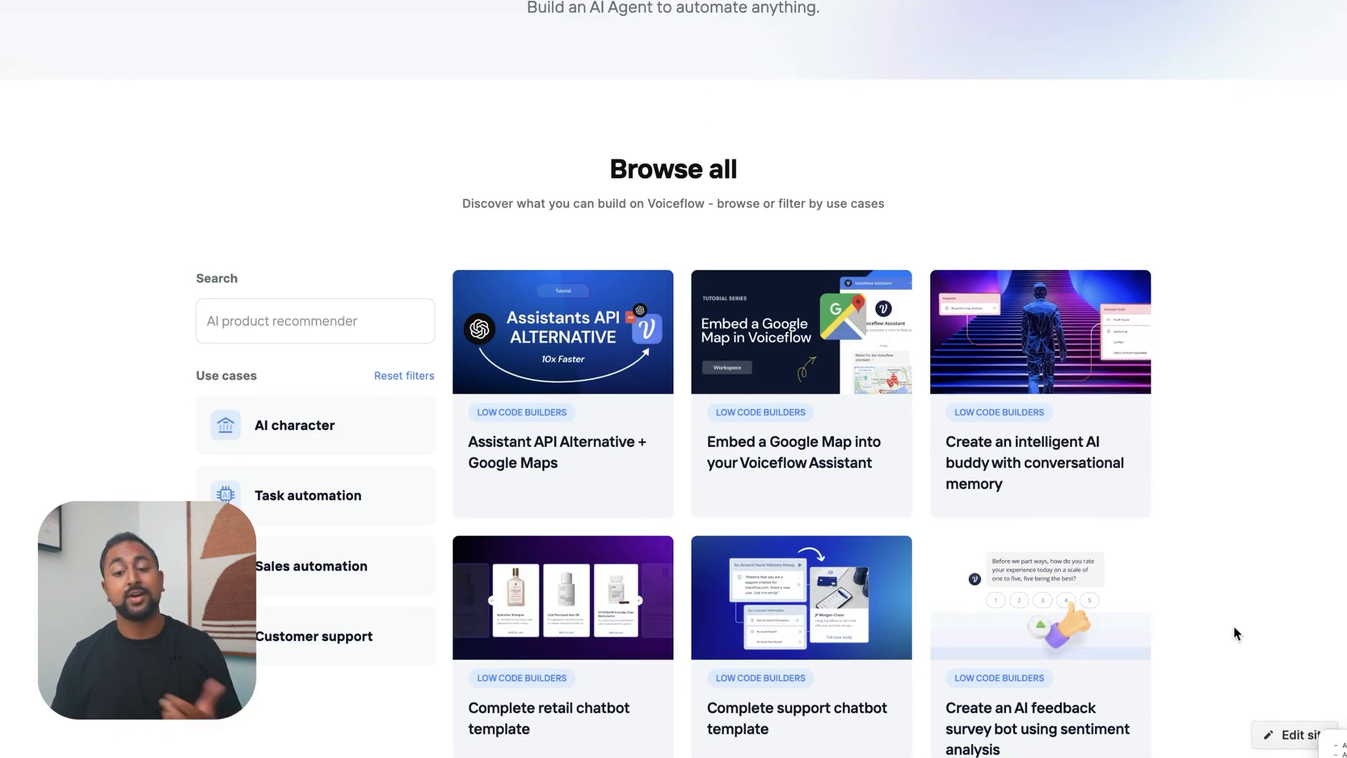
Switch to the Webflow designer, close the page list and publish options, and open the site settings
{"action": "scroll", "coordinate": [1233, 625], "scroll_direction": "up", "scroll_amount": 3}
{"action": "mouse_move", "coordinate": [4, 274]}
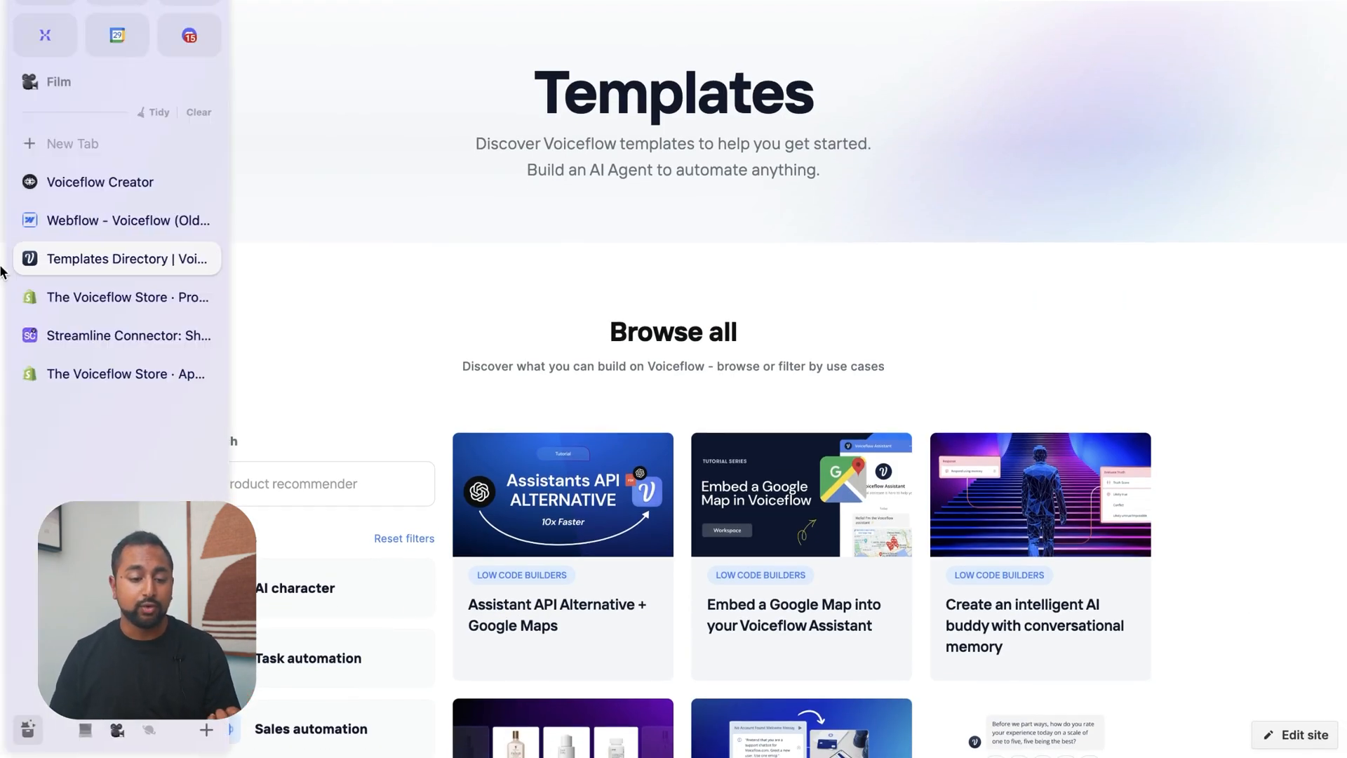
{"action": "left_click", "coordinate": [93, 232]}
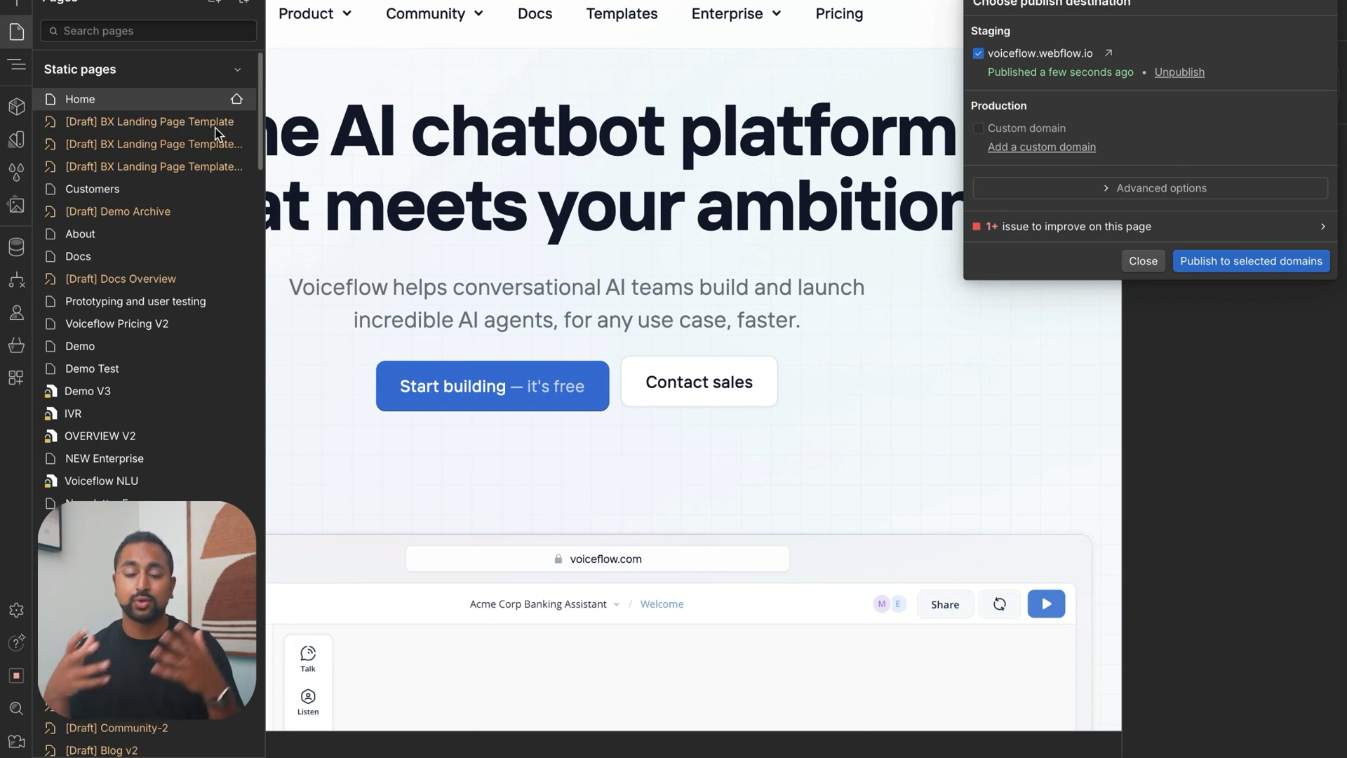
{"action": "left_click", "coordinate": [68, 17]}
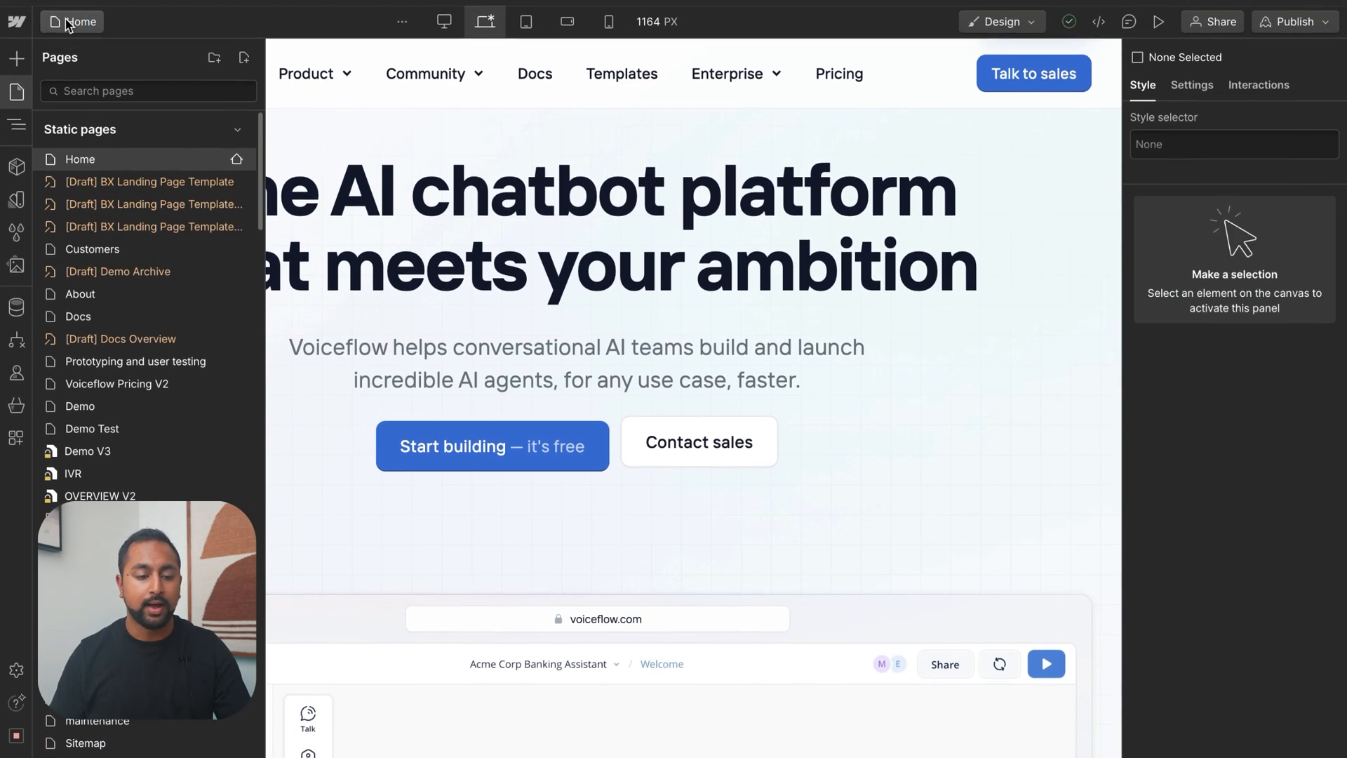
{"action": "left_click", "coordinate": [16, 22]}
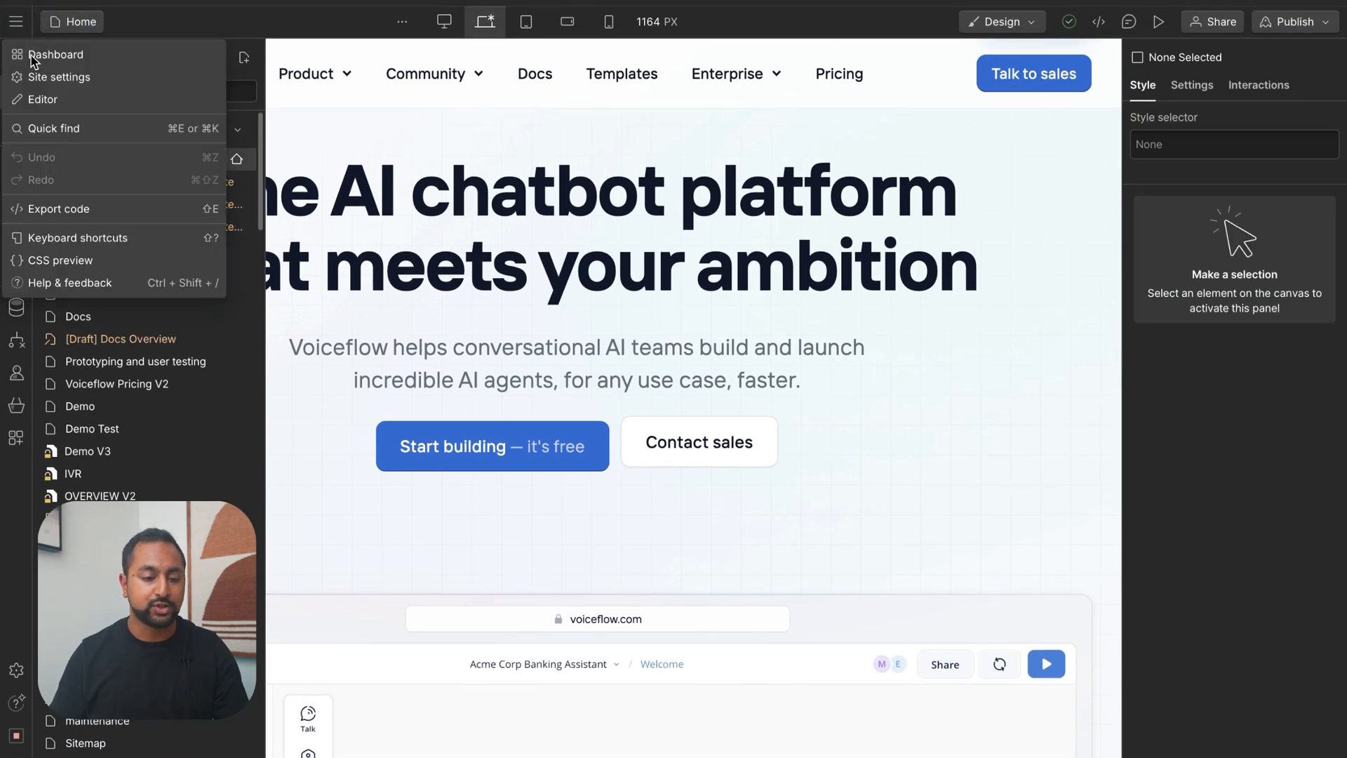
{"action": "left_click", "coordinate": [107, 78]}
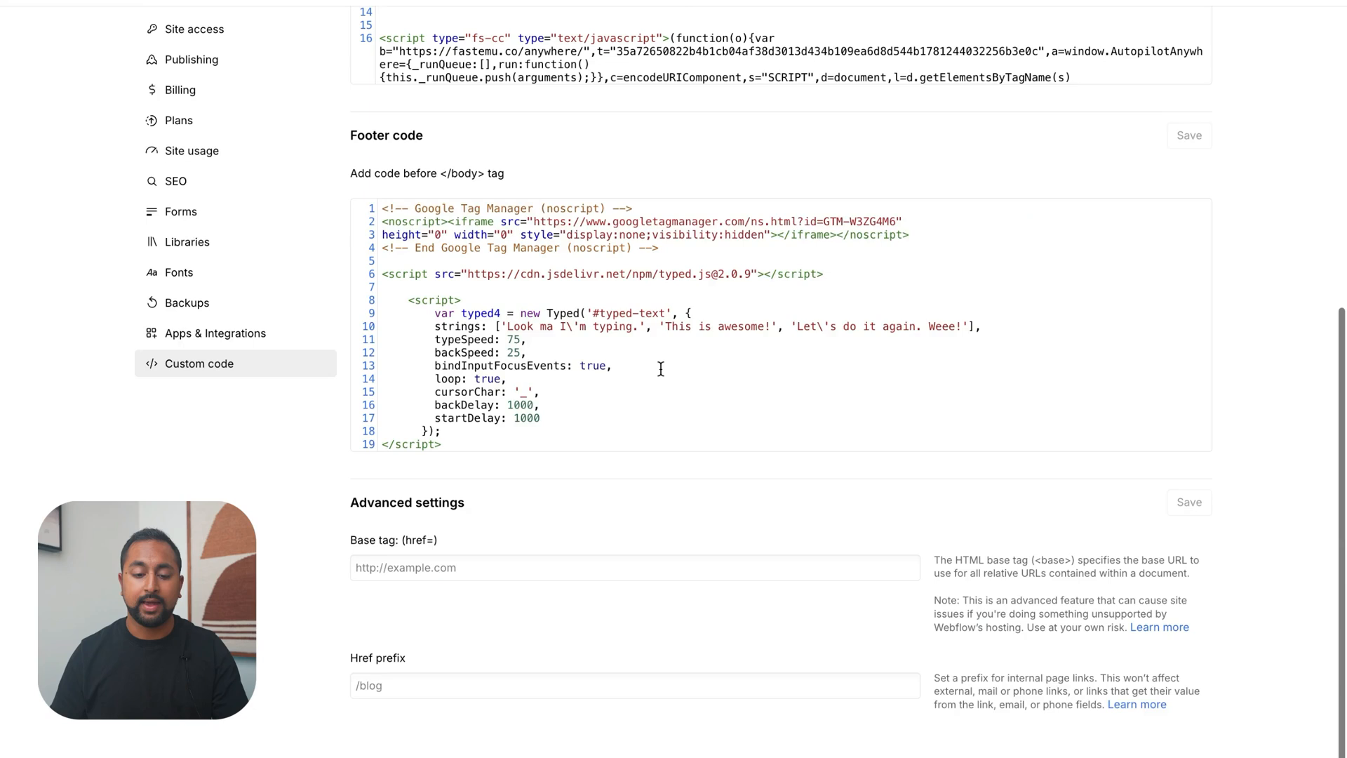
{"action": "scroll", "coordinate": [590, 298], "scroll_direction": "up", "scroll_amount": 1}
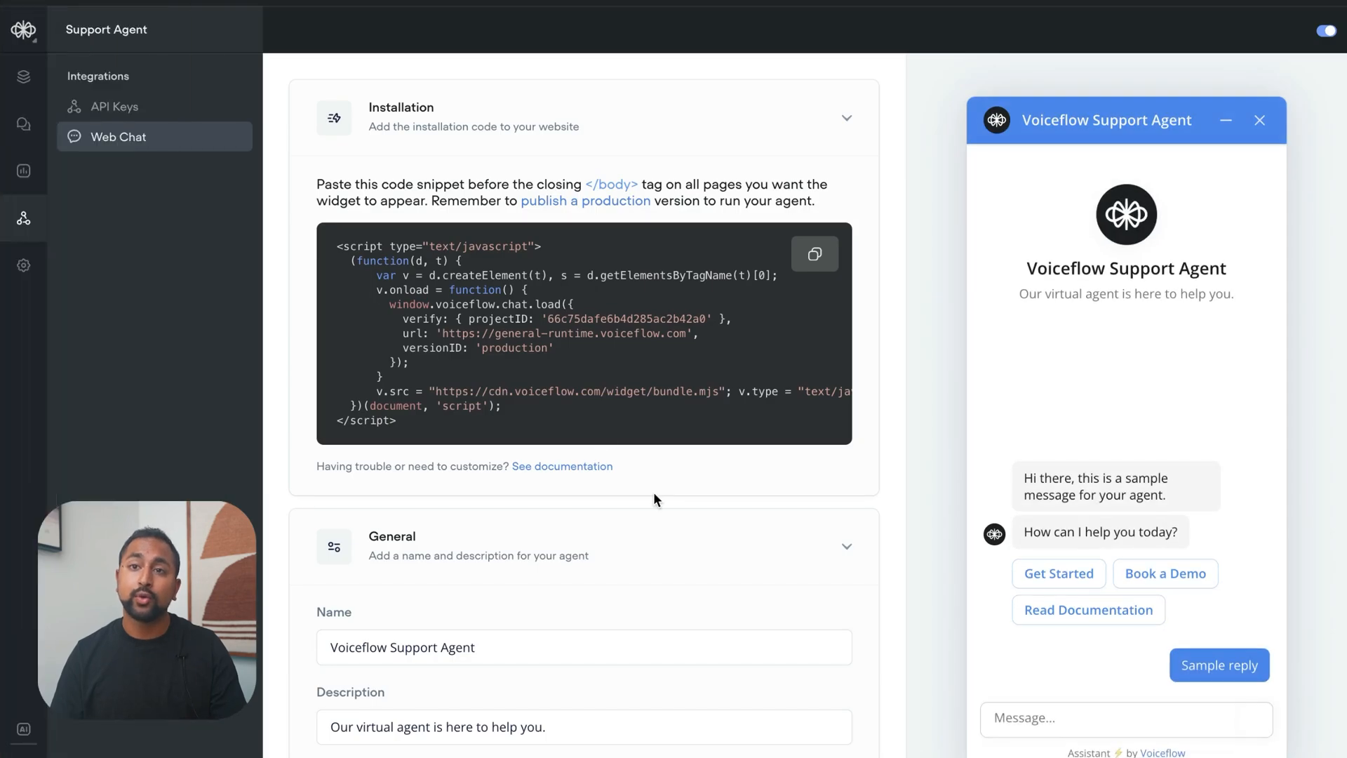
Open the Home workflow of the Support Agent in Voiceflow Creator
{"action": "left_click", "coordinate": [25, 77]}
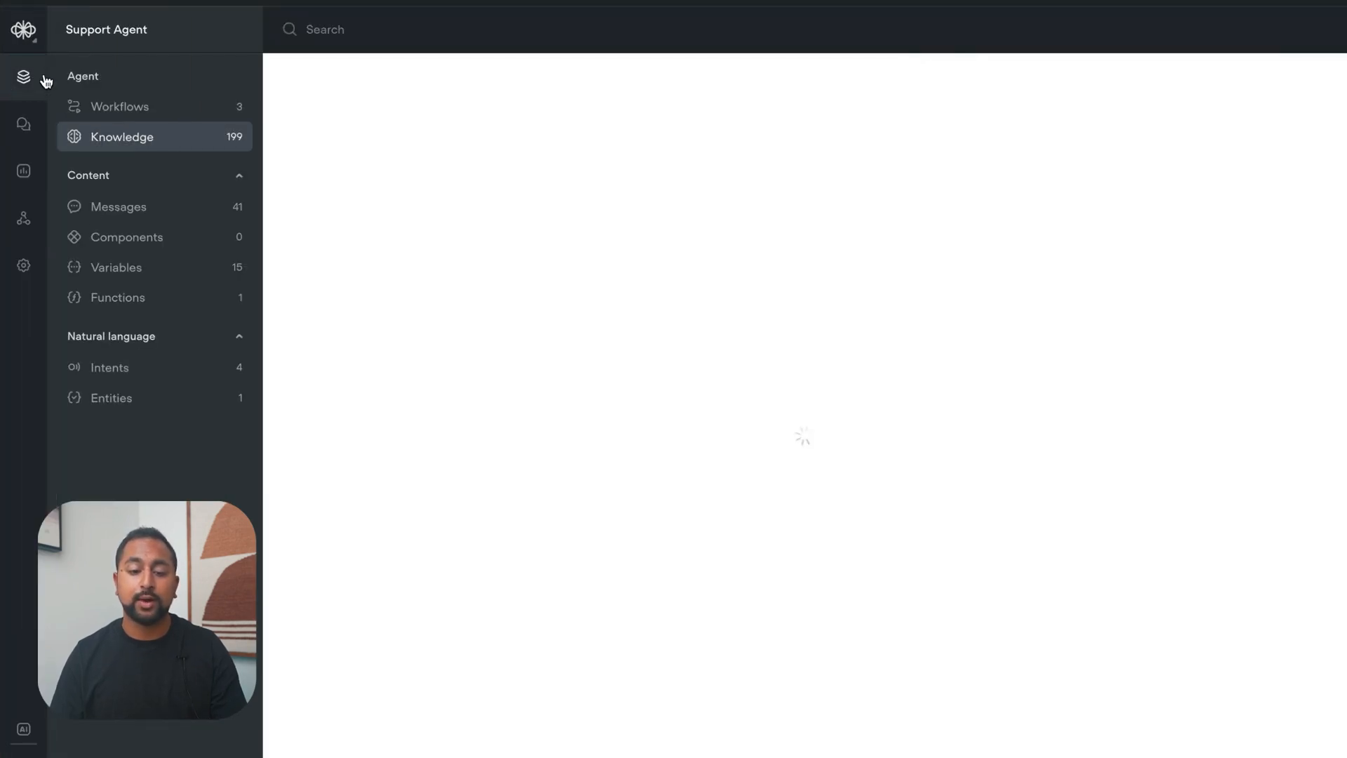
{"action": "left_click", "coordinate": [171, 106]}
{"action": "left_click", "coordinate": [504, 163]}
{"action": "left_click", "coordinate": [503, 162]}
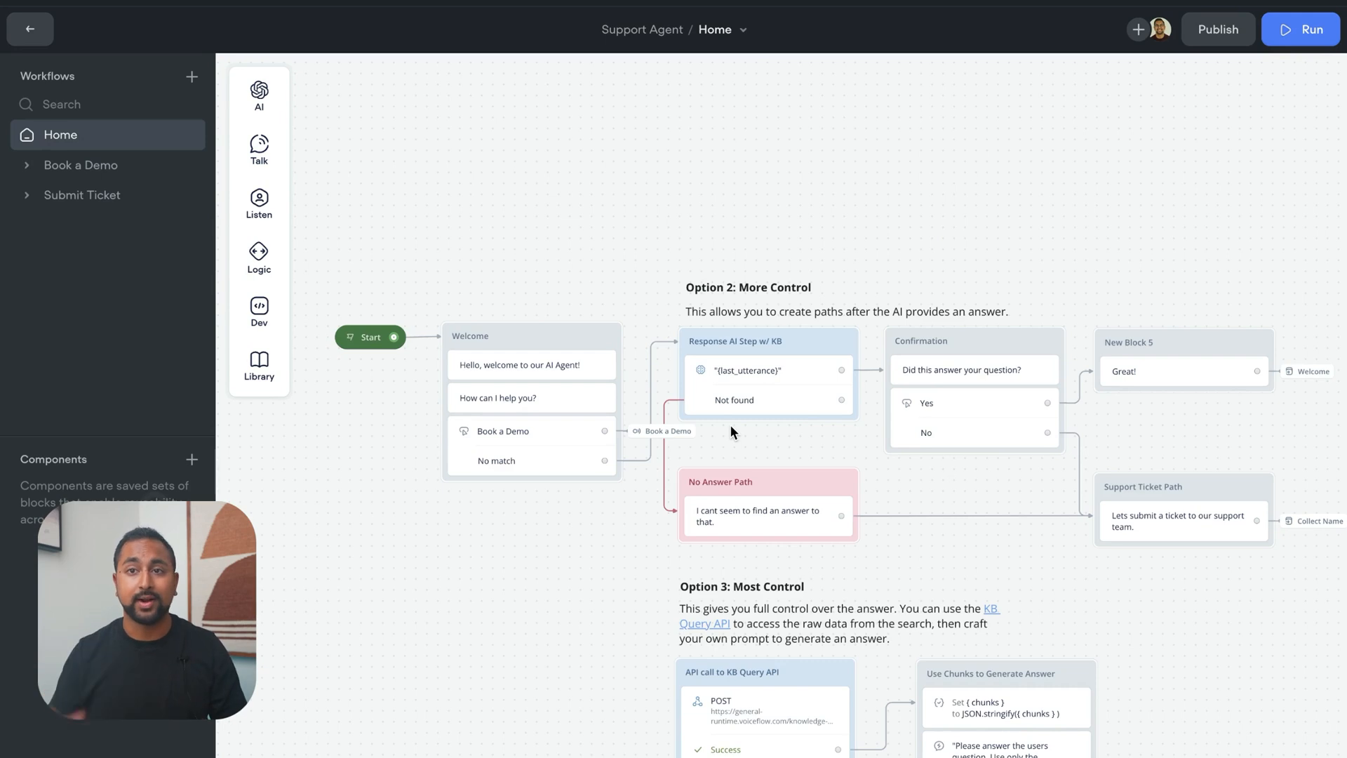
Change the first message in the Welcome block to "Hello, welcome to our AI Agent on our Website!"
{"action": "left_click", "coordinate": [520, 365]}
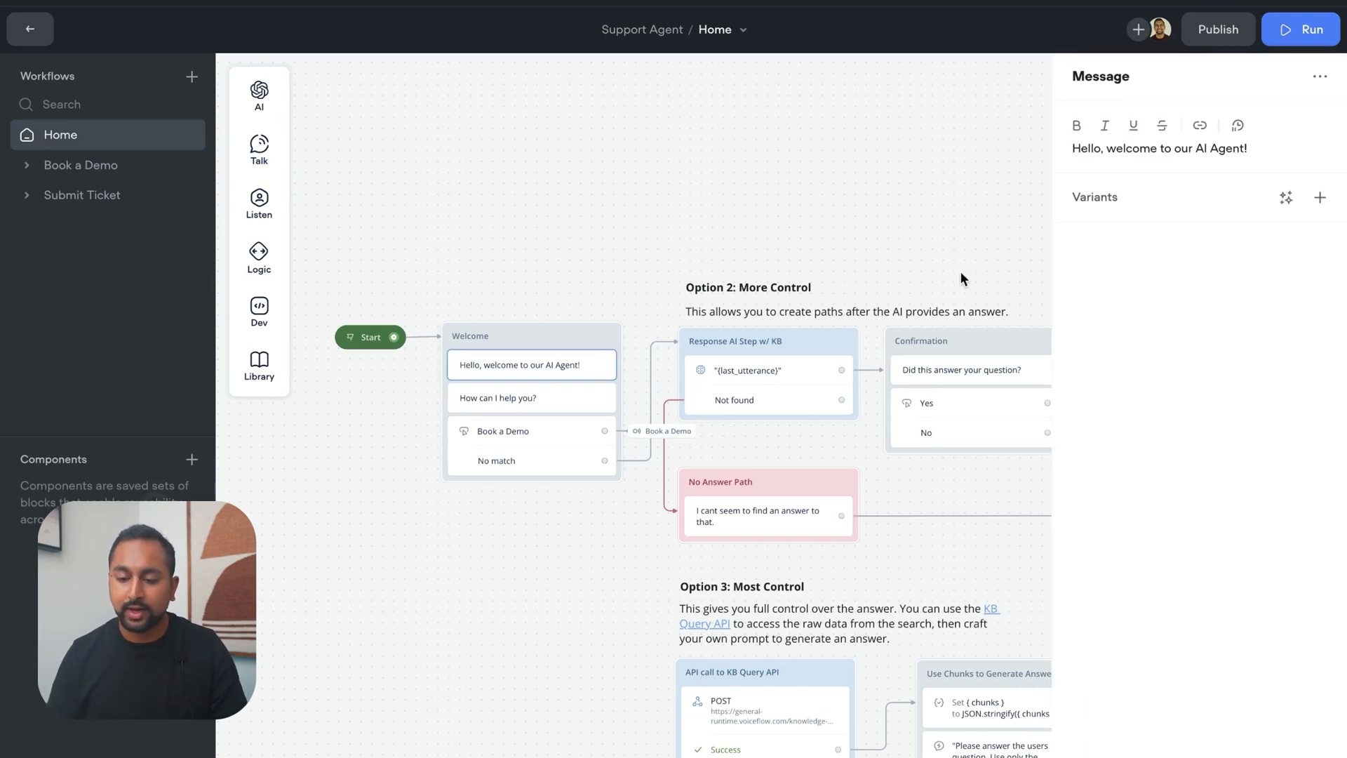
{"action": "left_click", "coordinate": [1298, 148]}
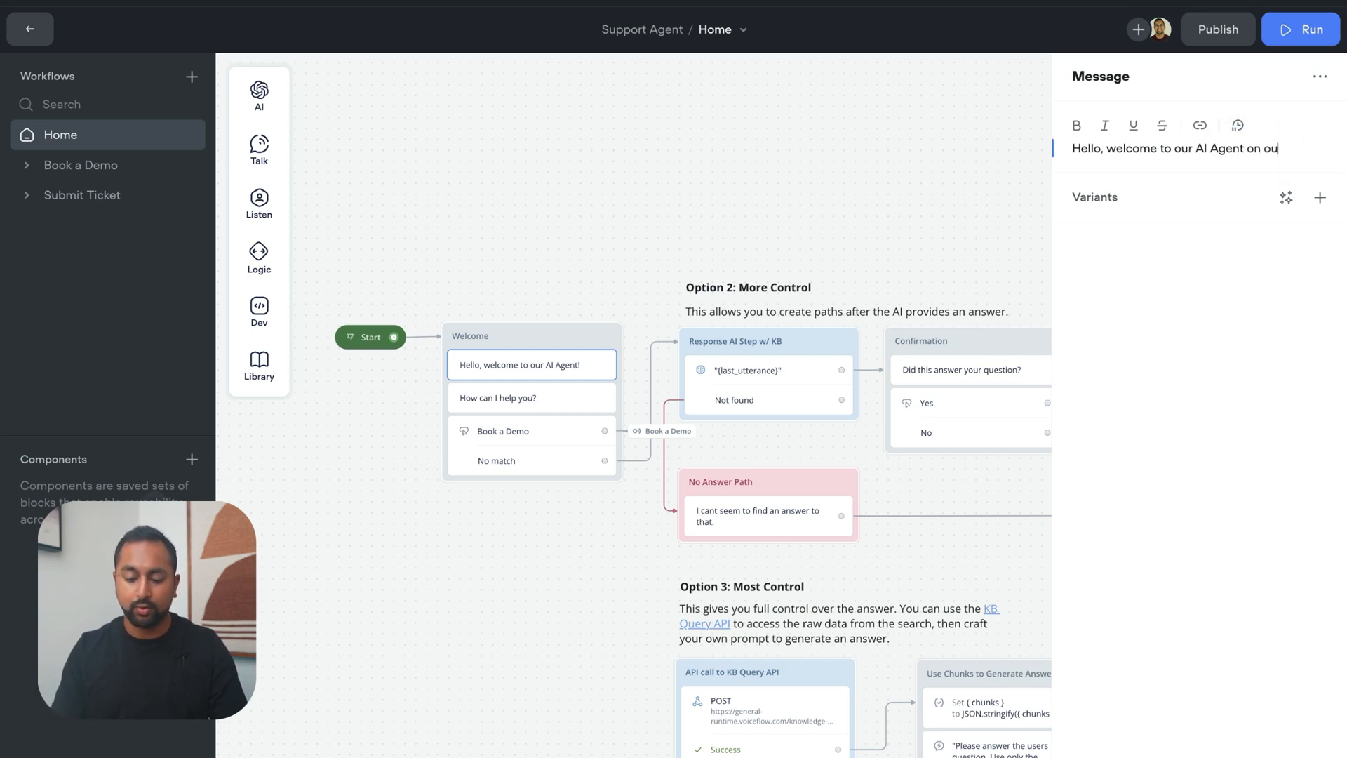
{"action": "type", "text": "on our Website!"}
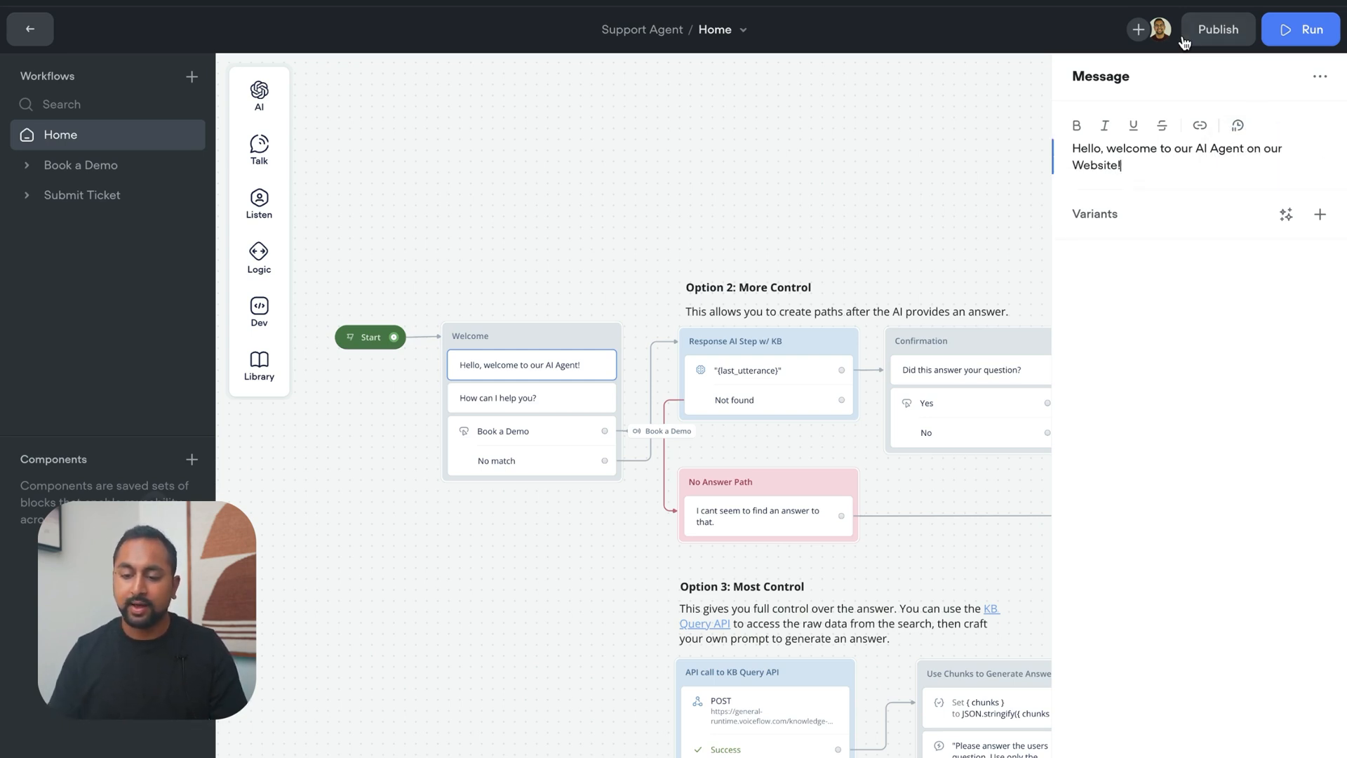
{"action": "left_click", "coordinate": [1035, 135]}
Publish the updated agent to production with the version name V2.1
{"action": "left_click", "coordinate": [1219, 31]}
{"action": "type", "text": "V2.1"}
{"action": "left_click", "coordinate": [800, 246]}
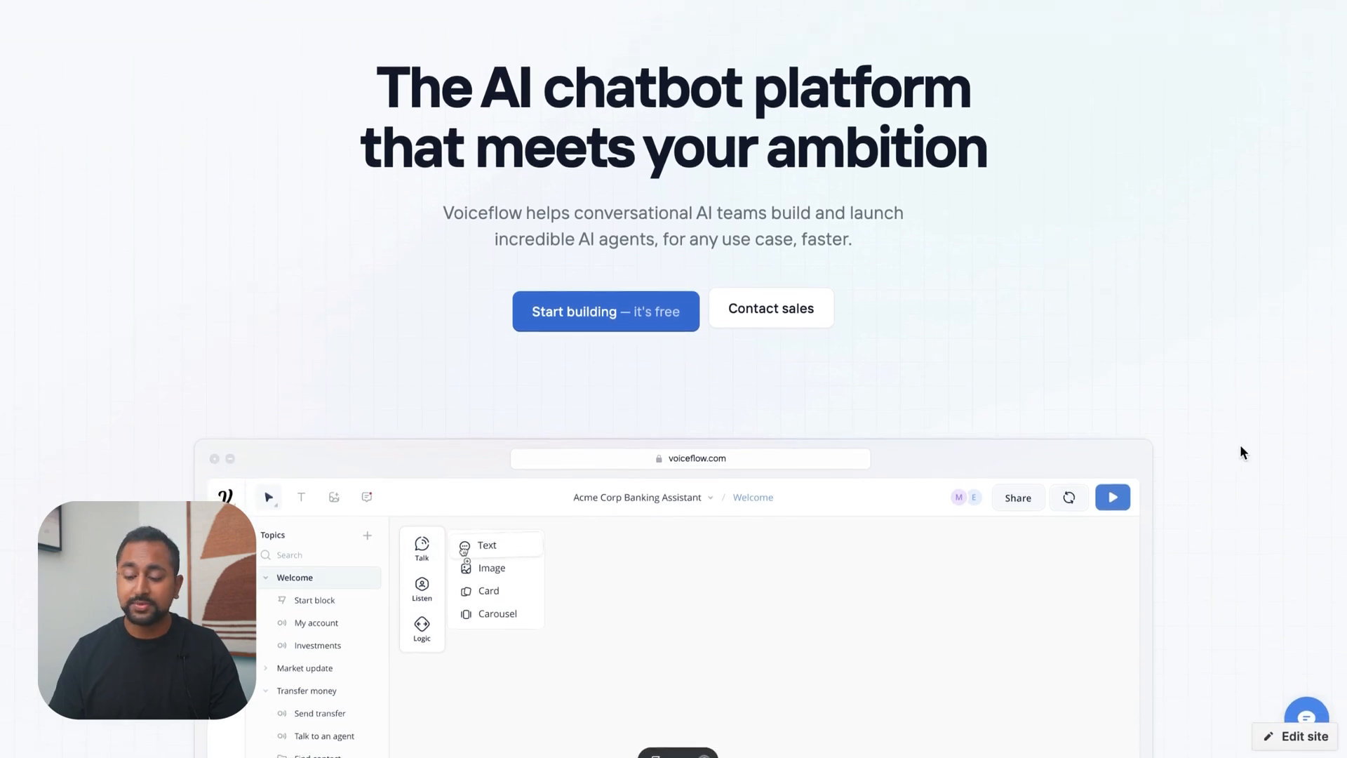
End the previous chat session in the widget on the published Webflow page and reopen the widget
{"action": "left_click", "coordinate": [1306, 714]}
{"action": "left_click", "coordinate": [1303, 171]}
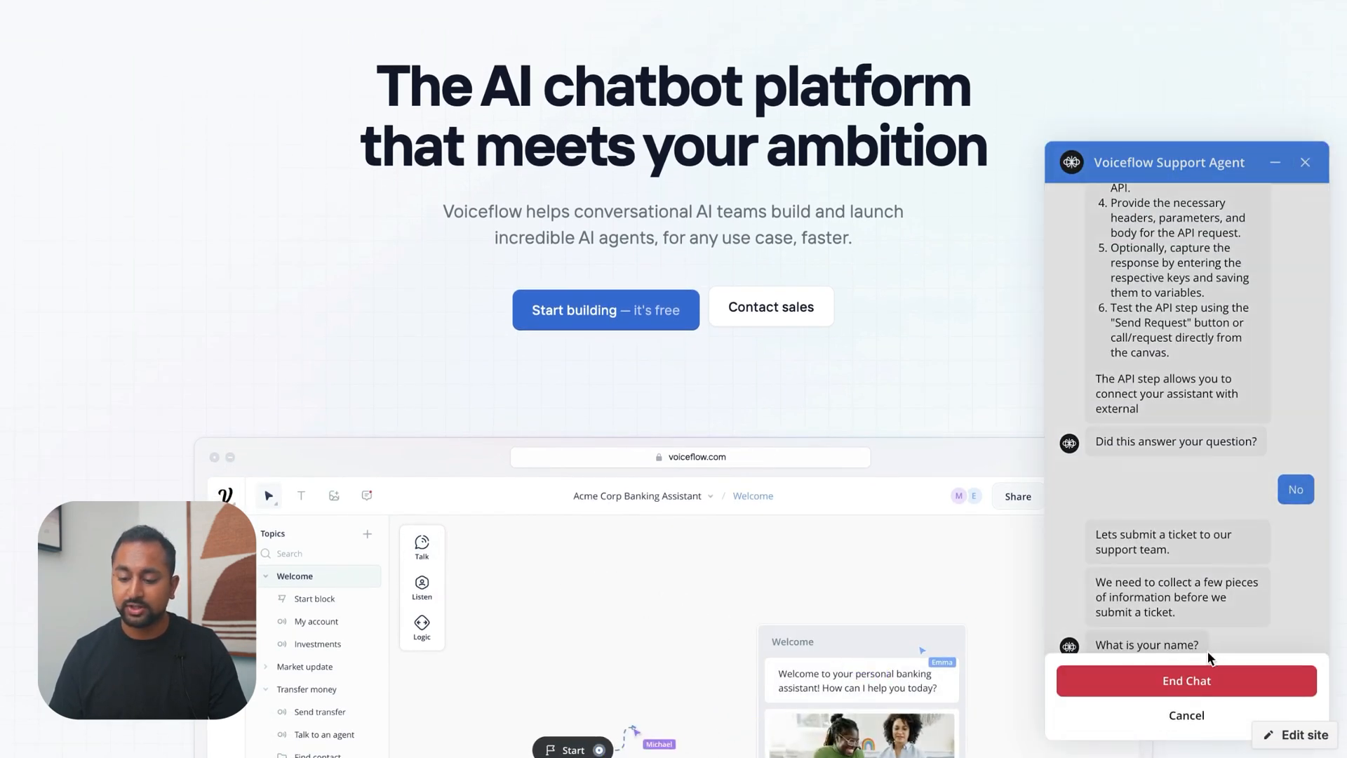
{"action": "left_click", "coordinate": [1193, 683]}
{"action": "left_click", "coordinate": [1304, 716]}
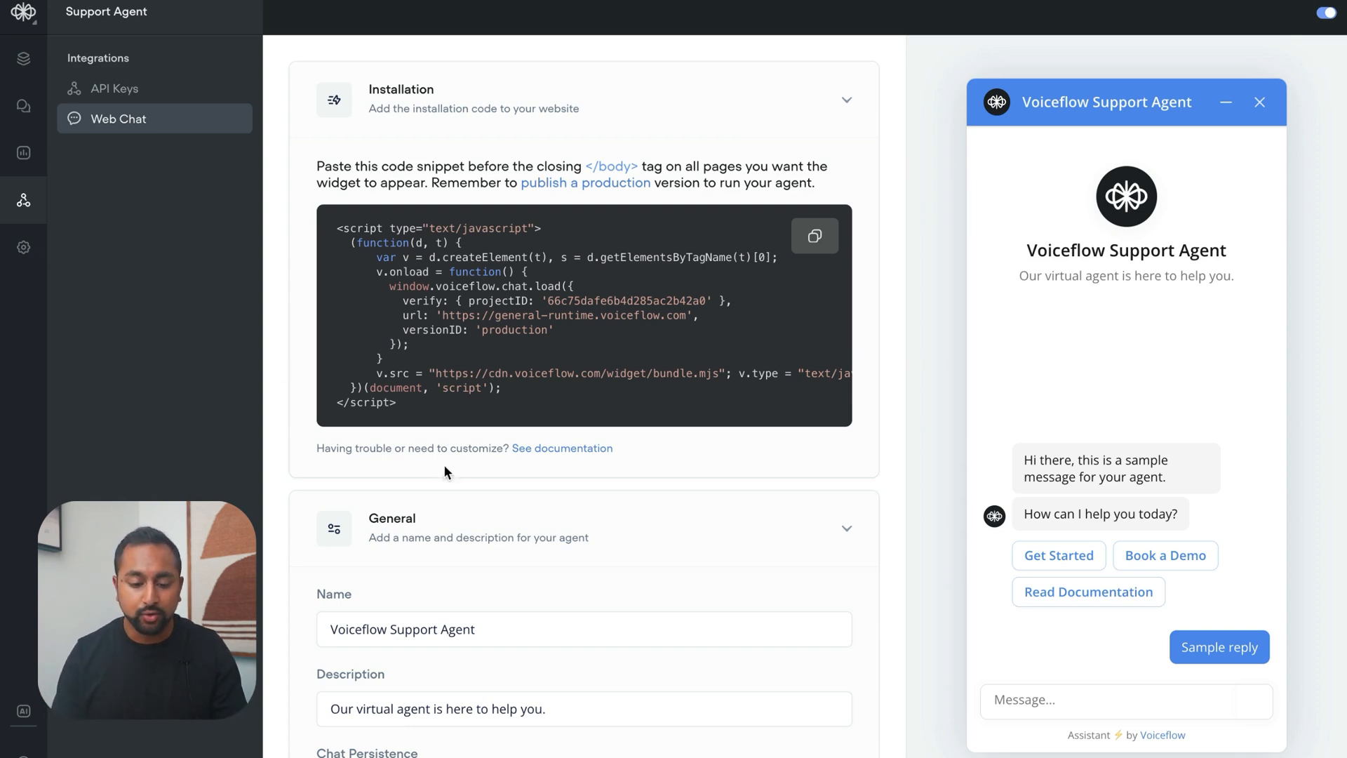
Open the documentation linked from the Web Chat installation section and go to its "Embed and customize styling" page
{"action": "left_click", "coordinate": [536, 455]}
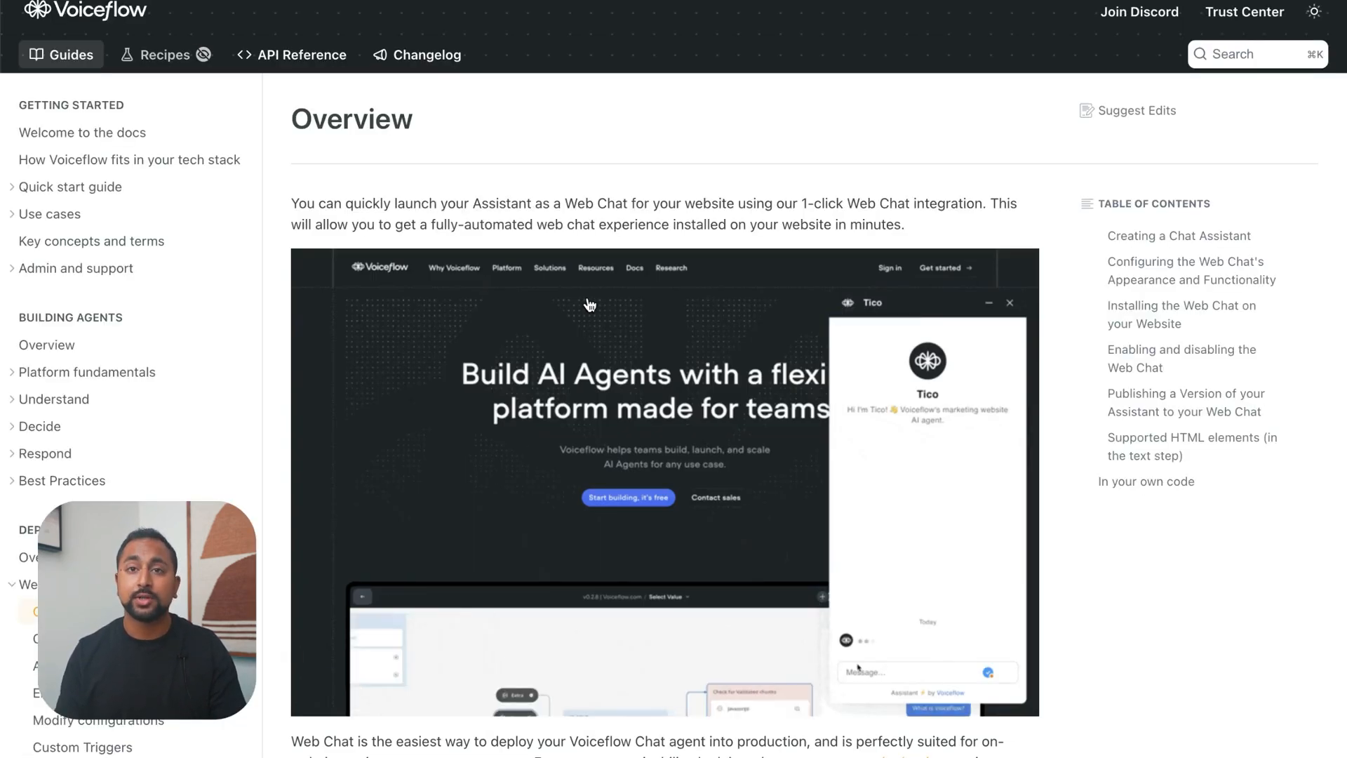
{"action": "scroll", "coordinate": [134, 317], "scroll_direction": "down", "scroll_amount": 5}
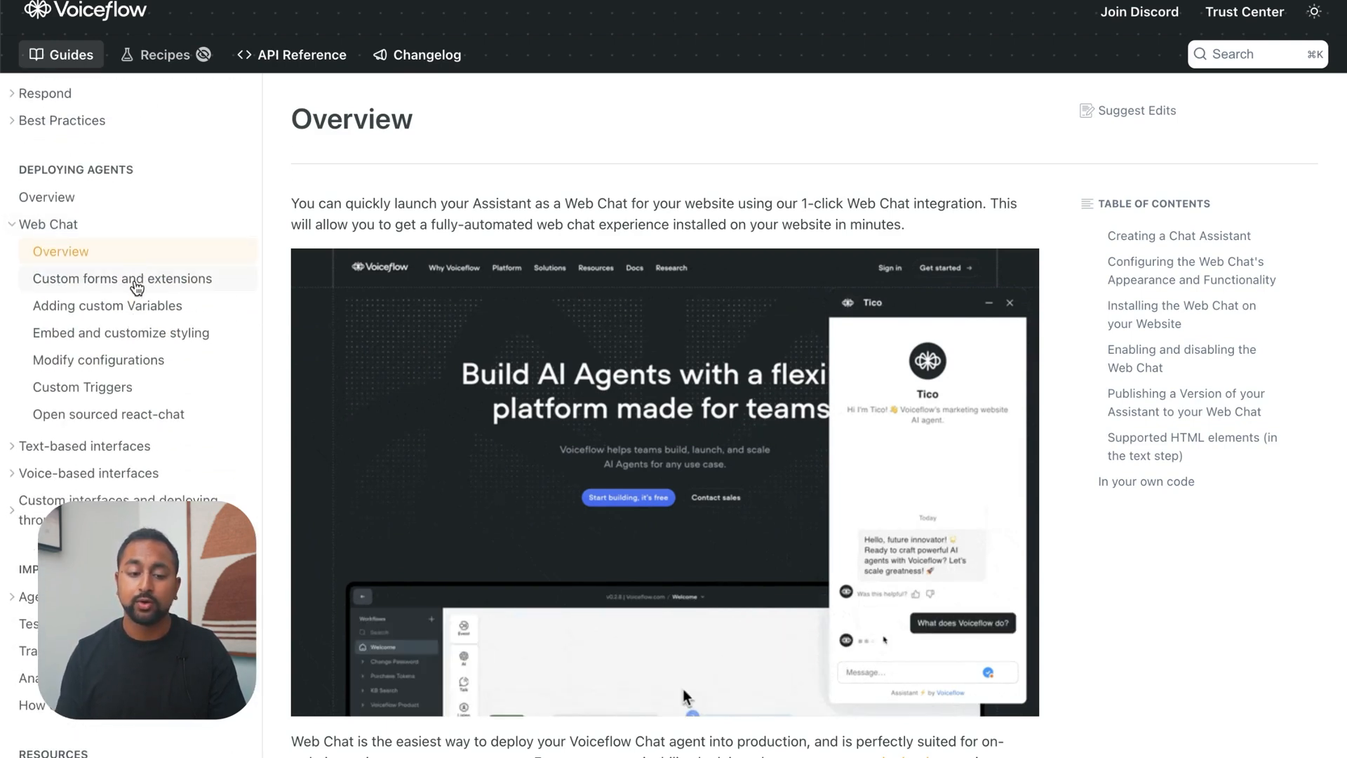
{"action": "scroll", "coordinate": [136, 287], "scroll_direction": "down", "scroll_amount": 1}
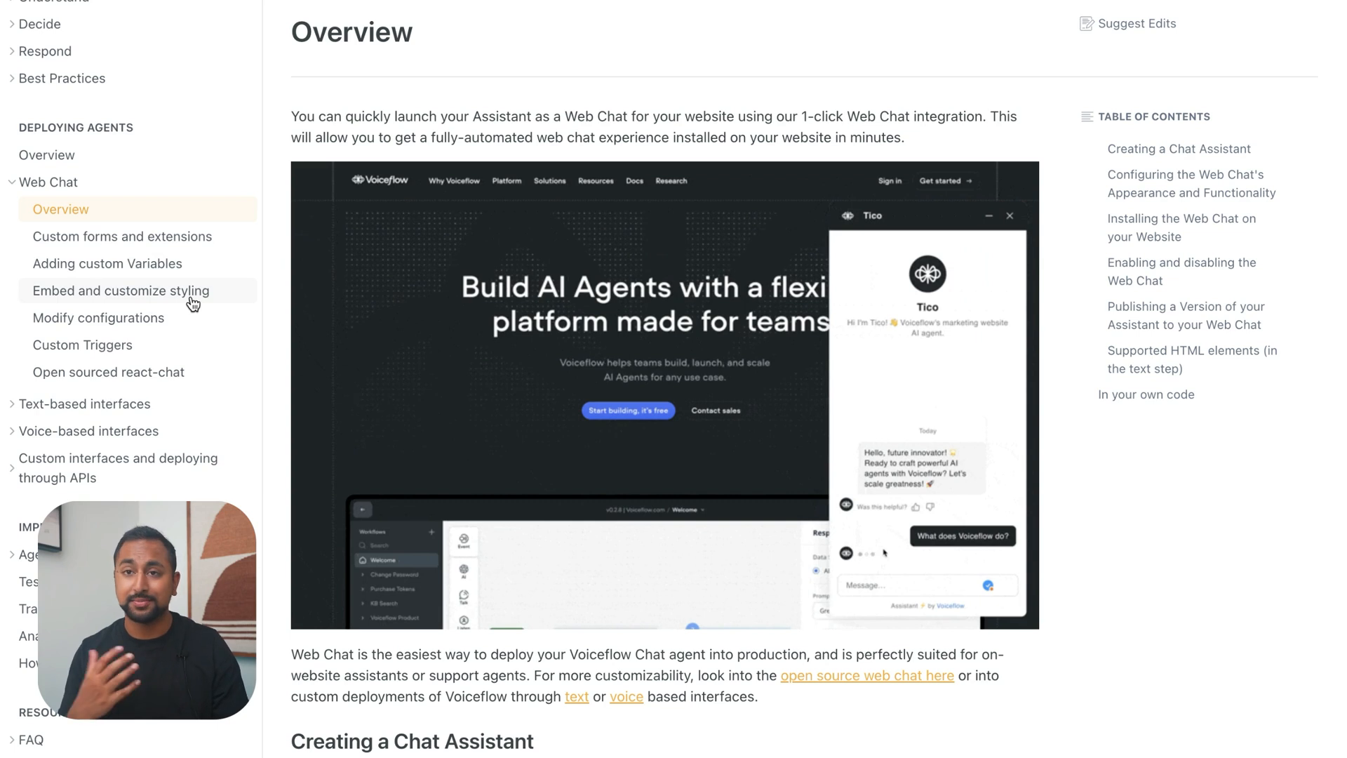
{"action": "left_click", "coordinate": [157, 297]}
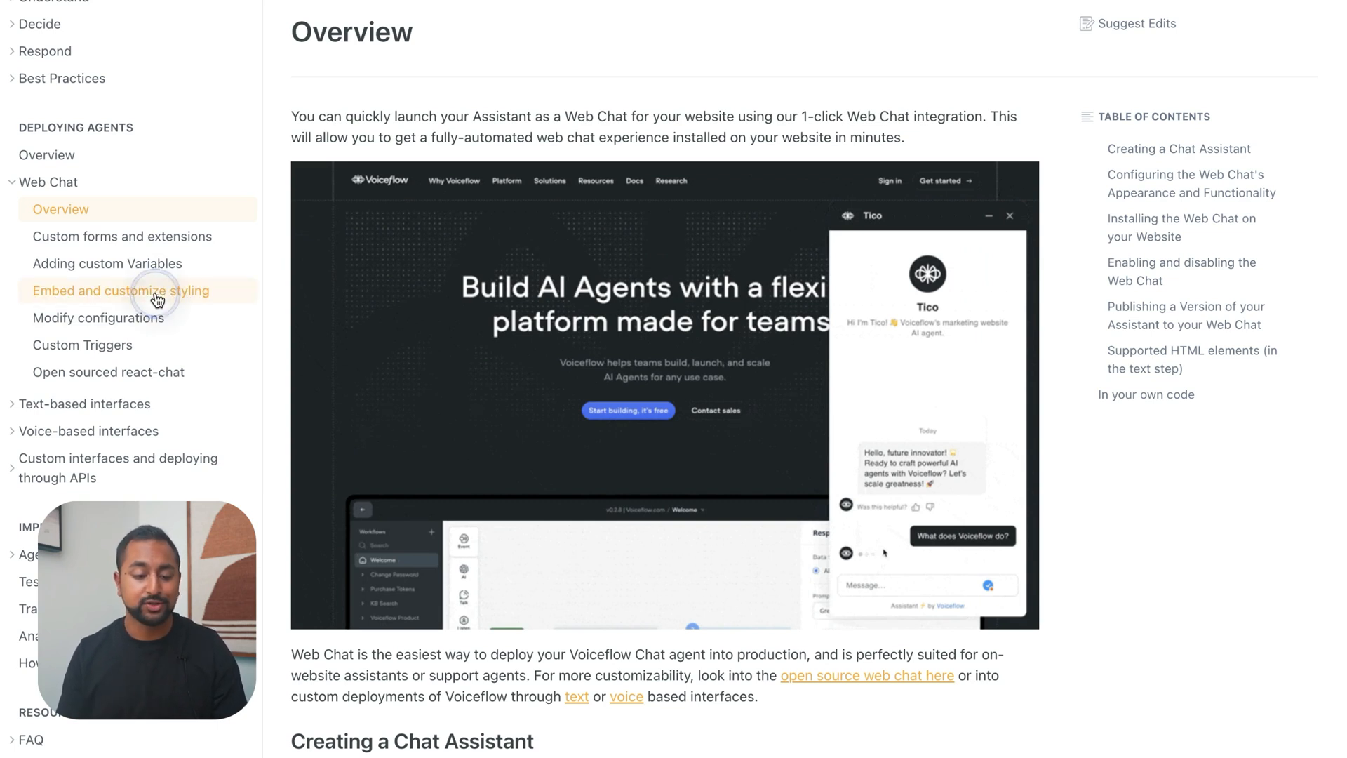
Read through the default snippet, the "Embed the Webchat in a Page" section and the "Proactive text message bubbles" section
{"action": "scroll", "coordinate": [419, 296], "scroll_direction": "up", "scroll_amount": 1}
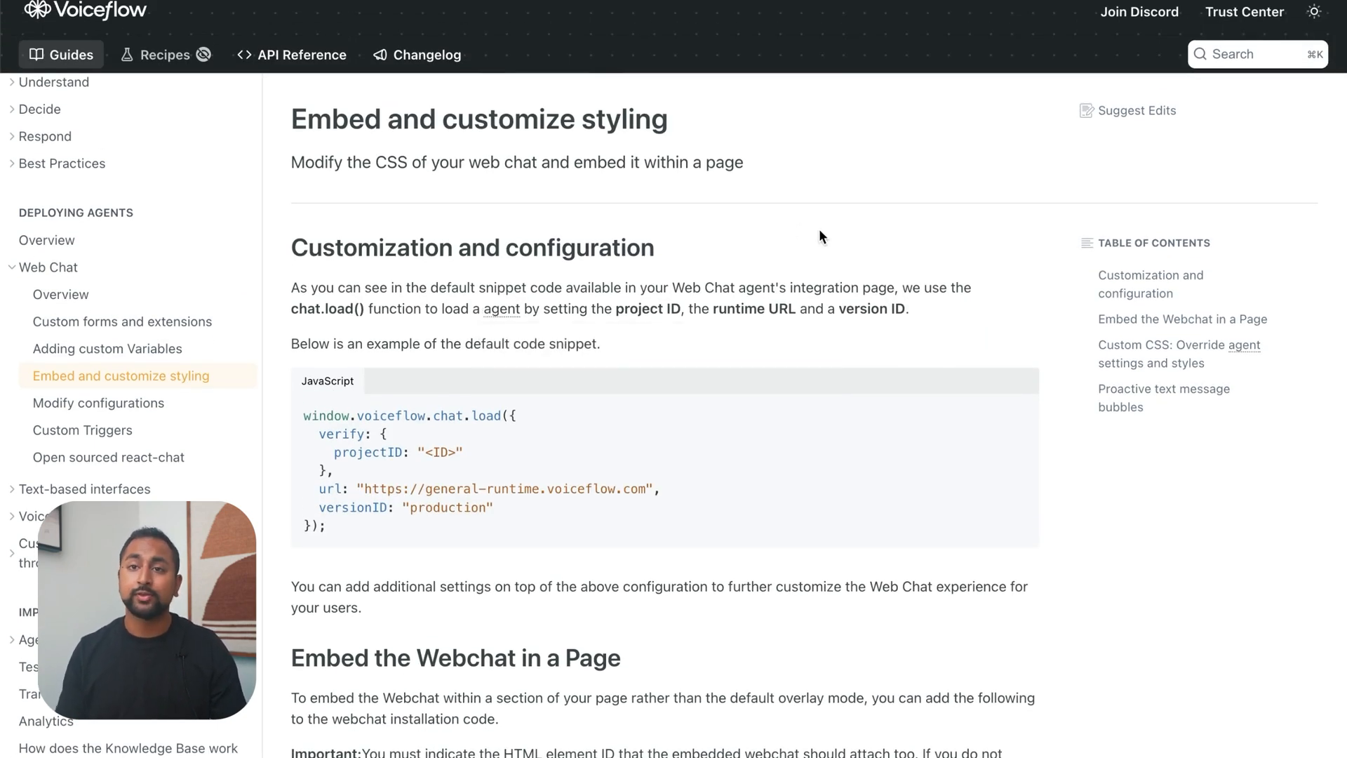
{"action": "scroll", "coordinate": [818, 228], "scroll_direction": "down", "scroll_amount": 10}
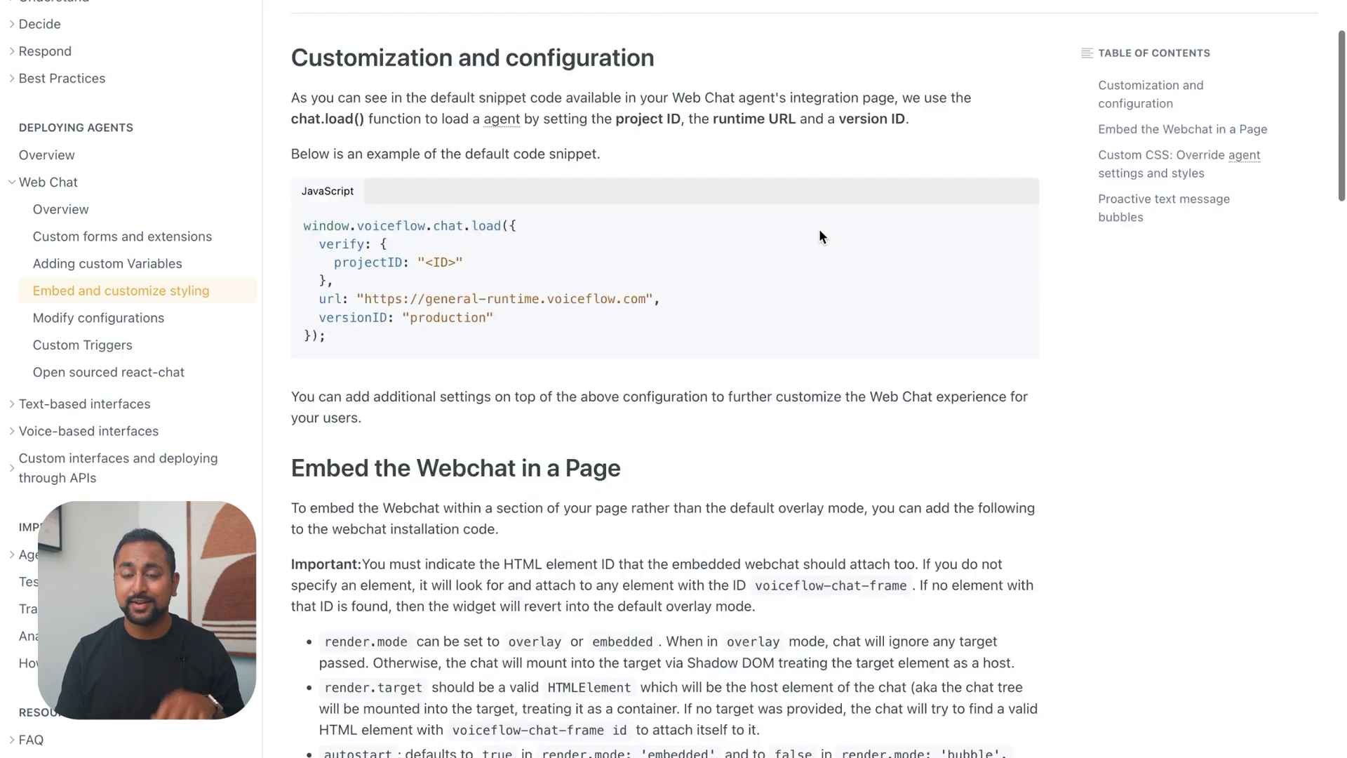
{"action": "scroll", "coordinate": [819, 228], "scroll_direction": "down", "scroll_amount": 15}
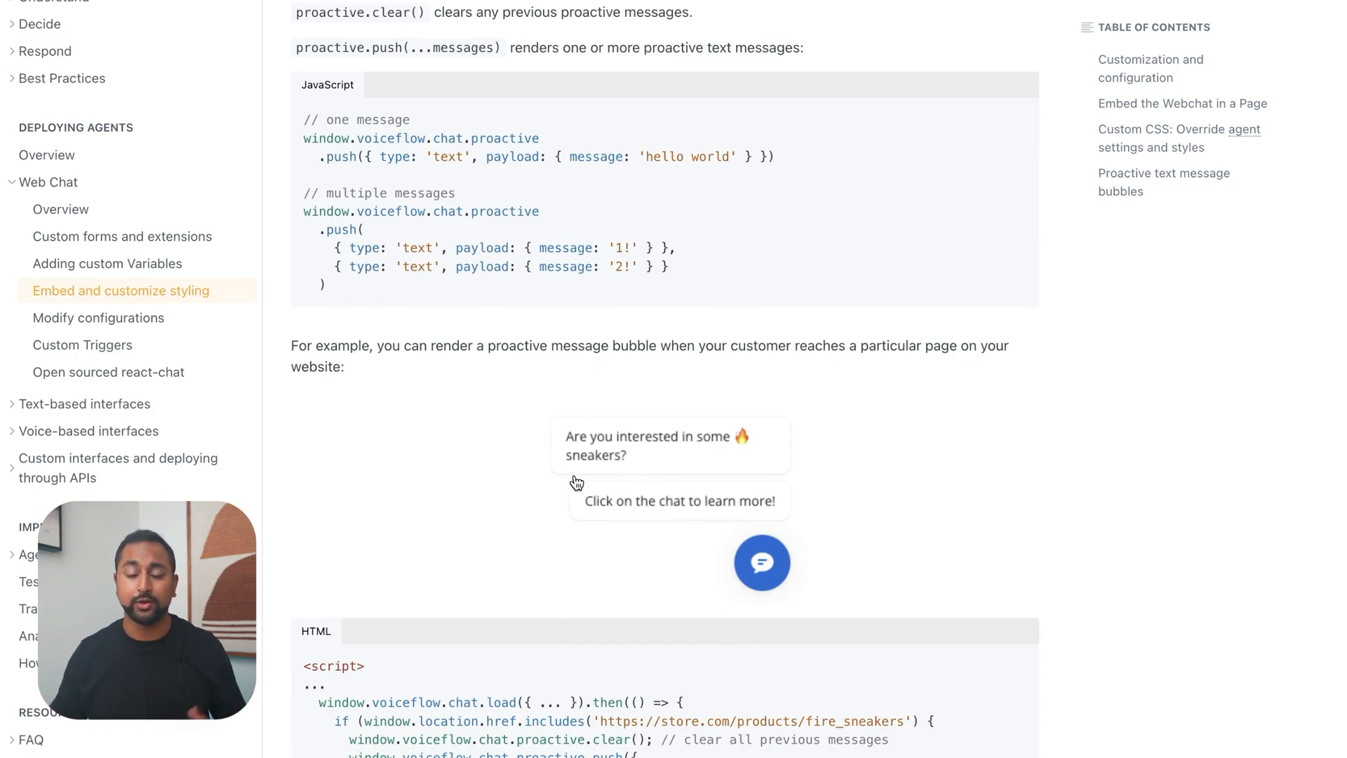
{"action": "scroll", "coordinate": [576, 481], "scroll_direction": "up", "scroll_amount": 20}
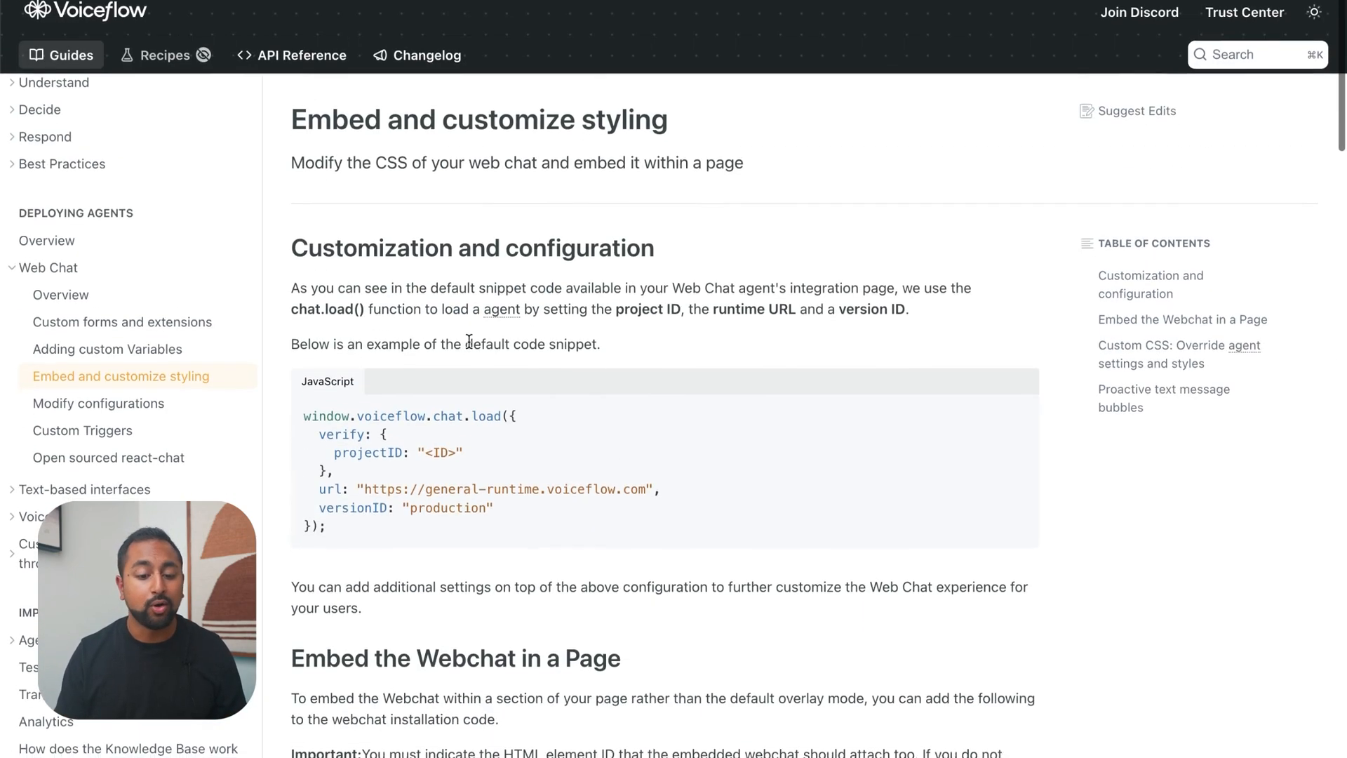
{"action": "scroll", "coordinate": [477, 344], "scroll_direction": "down", "scroll_amount": 5}
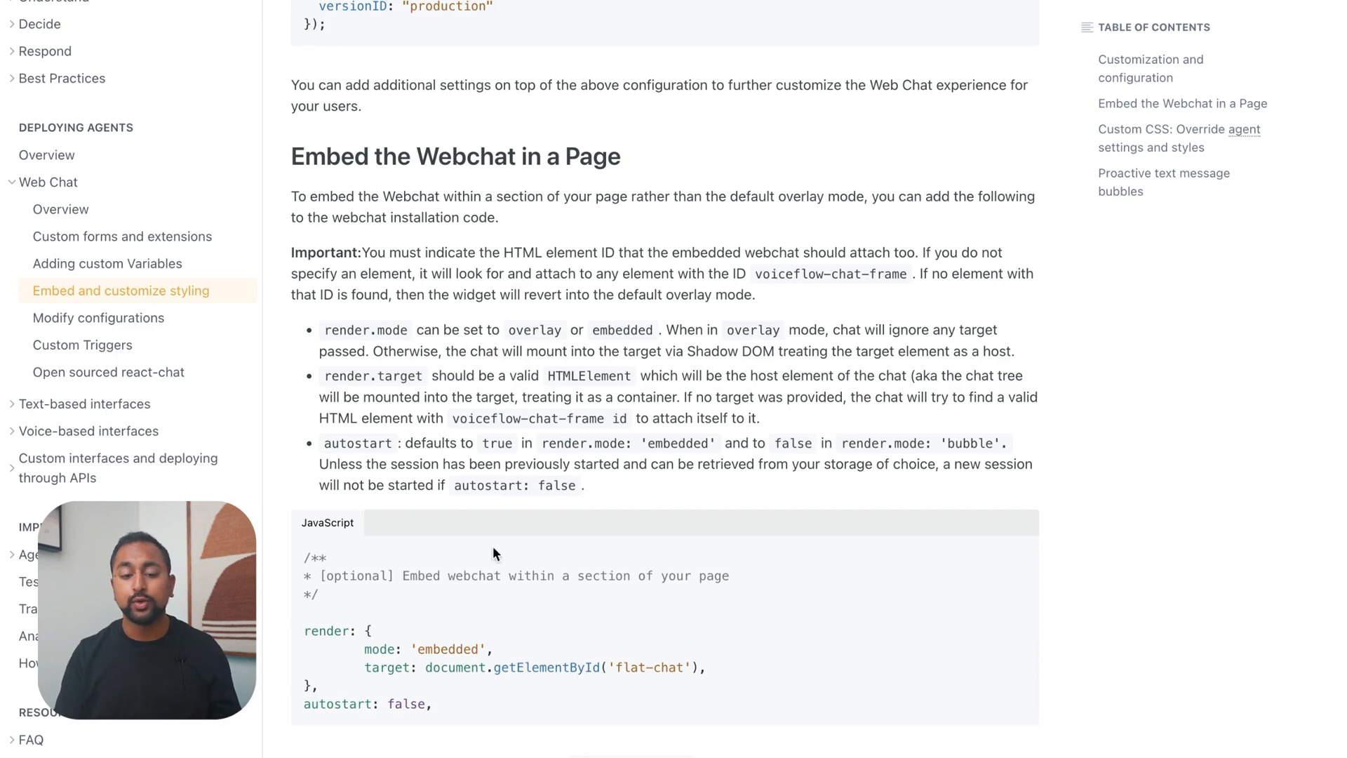
{"action": "scroll", "coordinate": [443, 284], "scroll_direction": "down", "scroll_amount": 15}
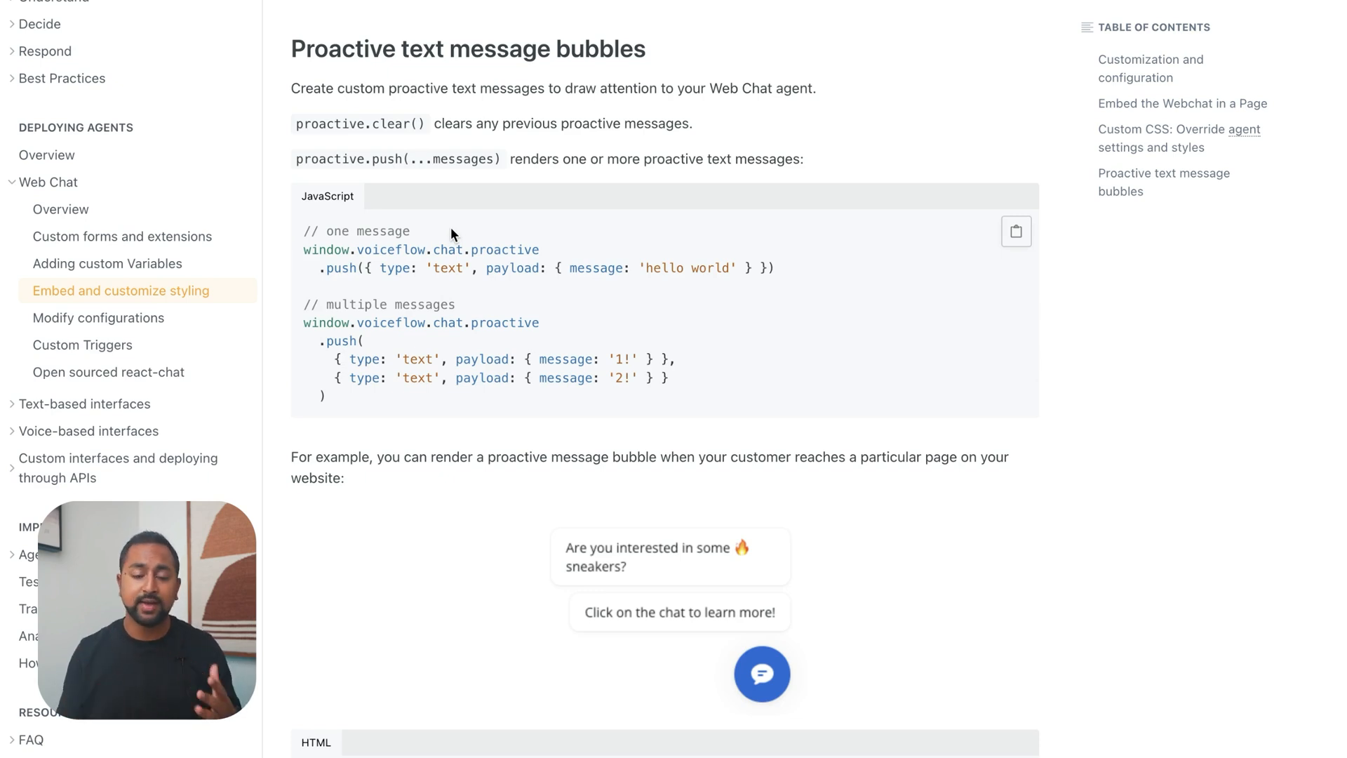
{"action": "scroll", "coordinate": [451, 226], "scroll_direction": "down", "scroll_amount": 3}
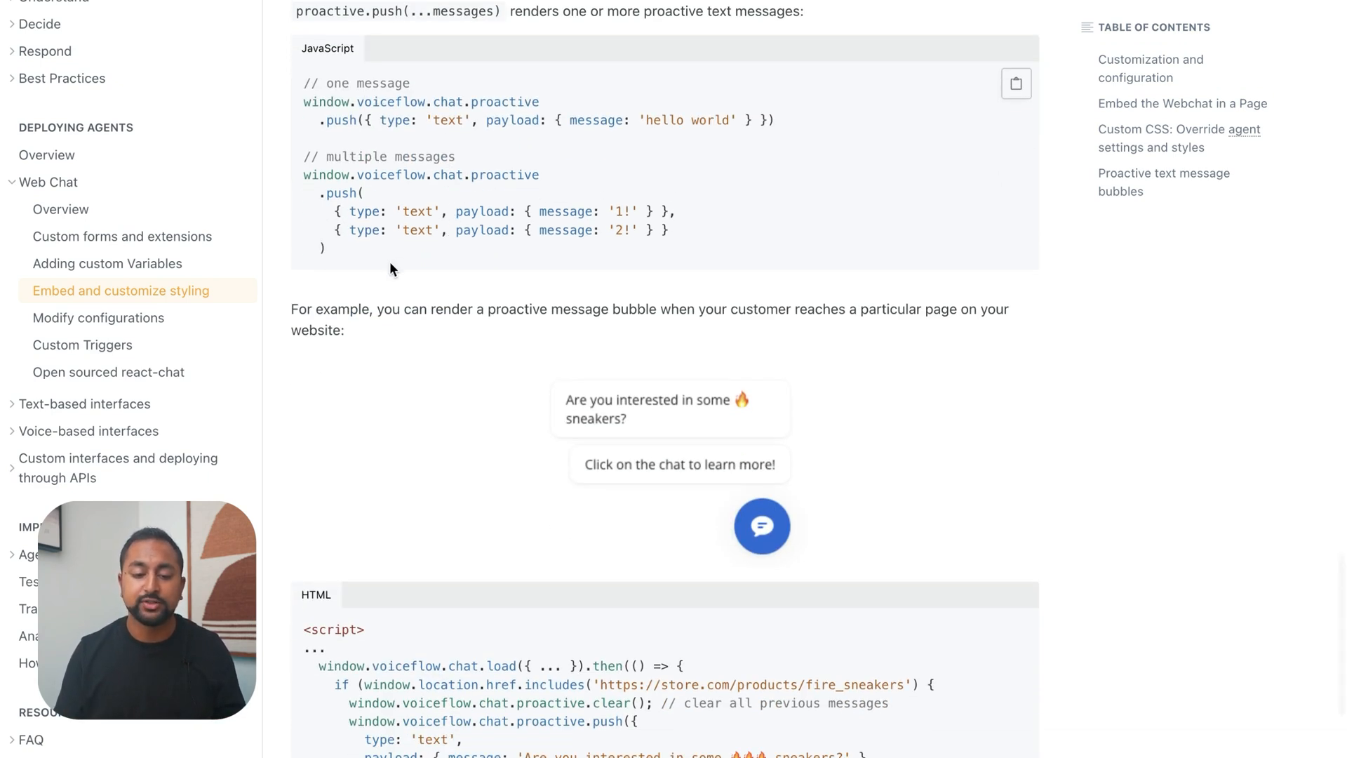
Examine the JavaScript examples that push one proactive message and multiple proactive messages
{"action": "left_click_drag", "start_coordinate": [389, 263], "coordinate": [294, 132]}
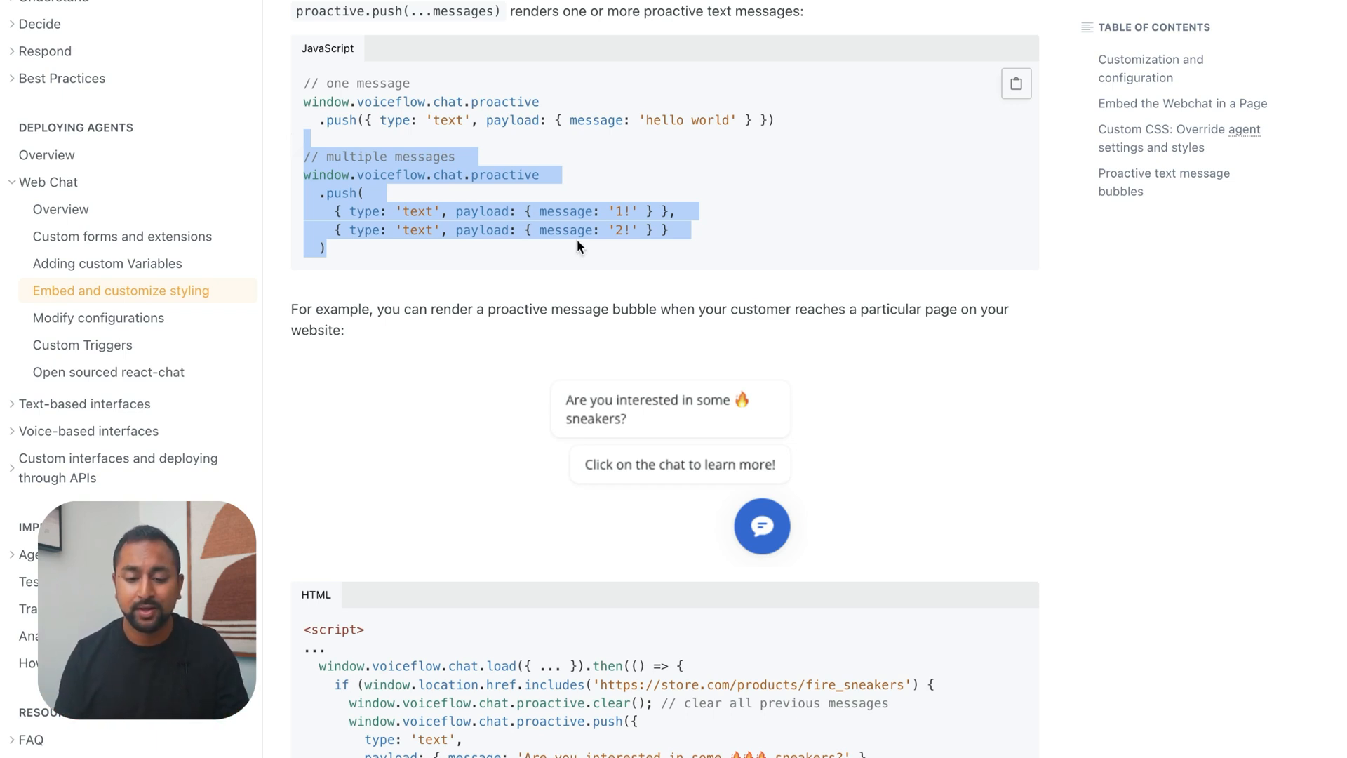
{"action": "scroll", "coordinate": [577, 239], "scroll_direction": "up", "scroll_amount": 1}
{"action": "left_click", "coordinate": [495, 219]}
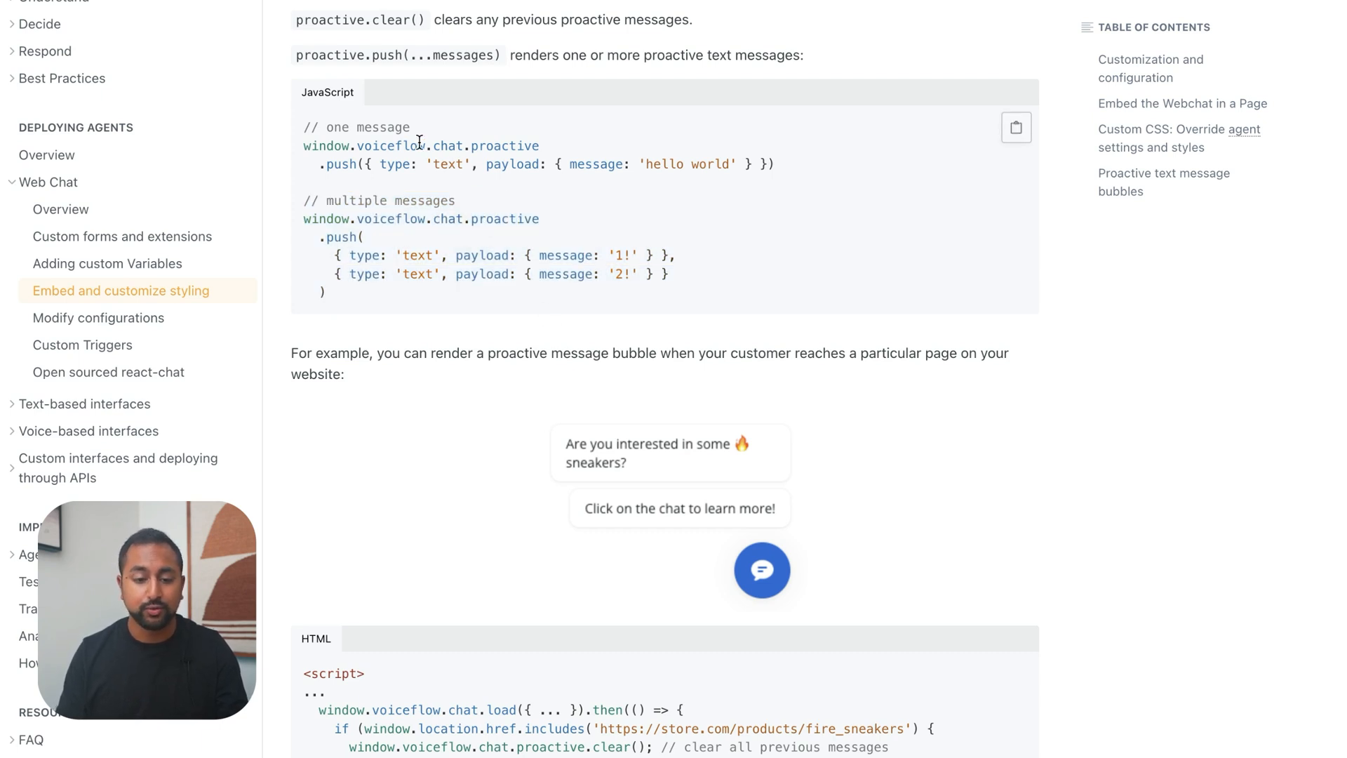
{"action": "scroll", "coordinate": [419, 142], "scroll_direction": "up", "scroll_amount": 1}
{"action": "left_click_drag", "start_coordinate": [357, 175], "coordinate": [684, 190]}
{"action": "left_click", "coordinate": [447, 246]}
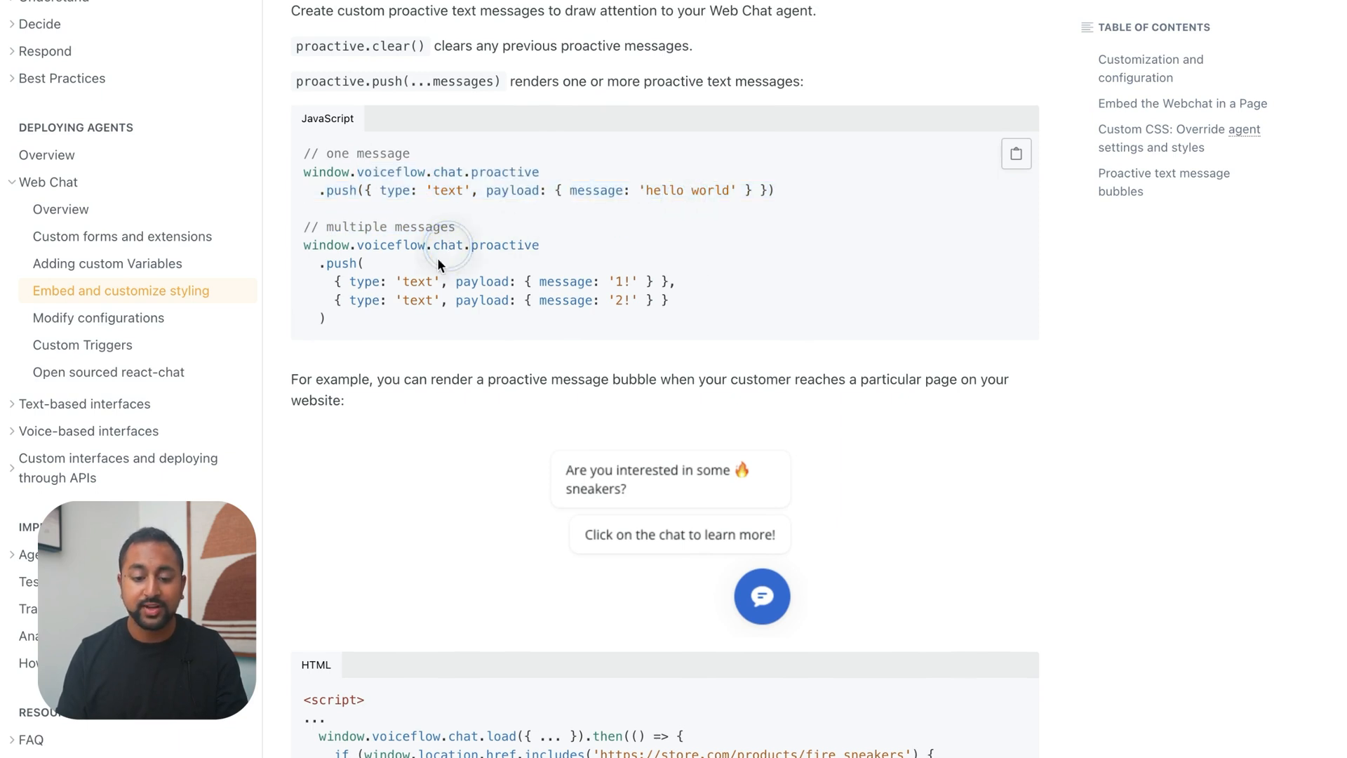
{"action": "left_click_drag", "start_coordinate": [388, 322], "coordinate": [299, 241]}
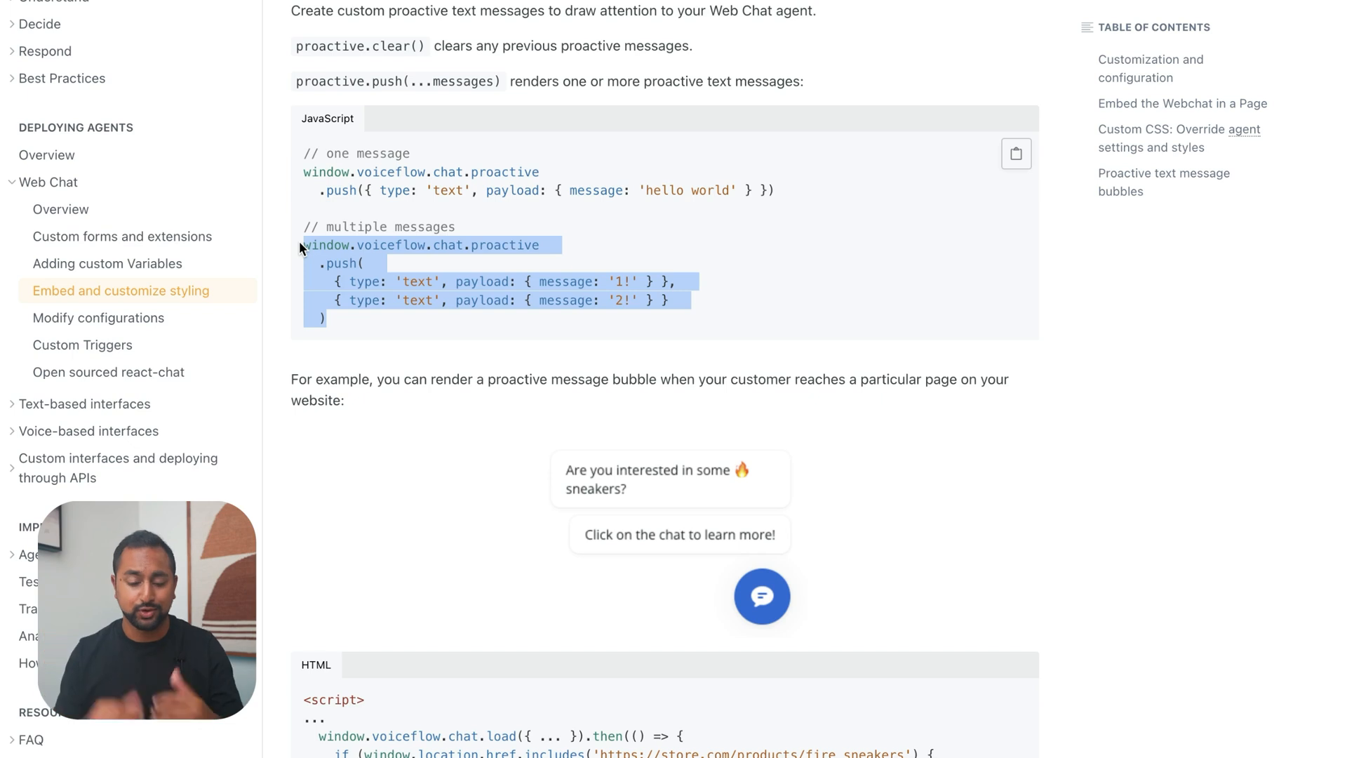
{"action": "left_click", "coordinate": [299, 241]}
Examine the HTML example's URL condition for showing proactive messages on a specific page, and review the proactive bubbles section again
{"action": "scroll", "coordinate": [299, 241], "scroll_direction": "down", "scroll_amount": 5}
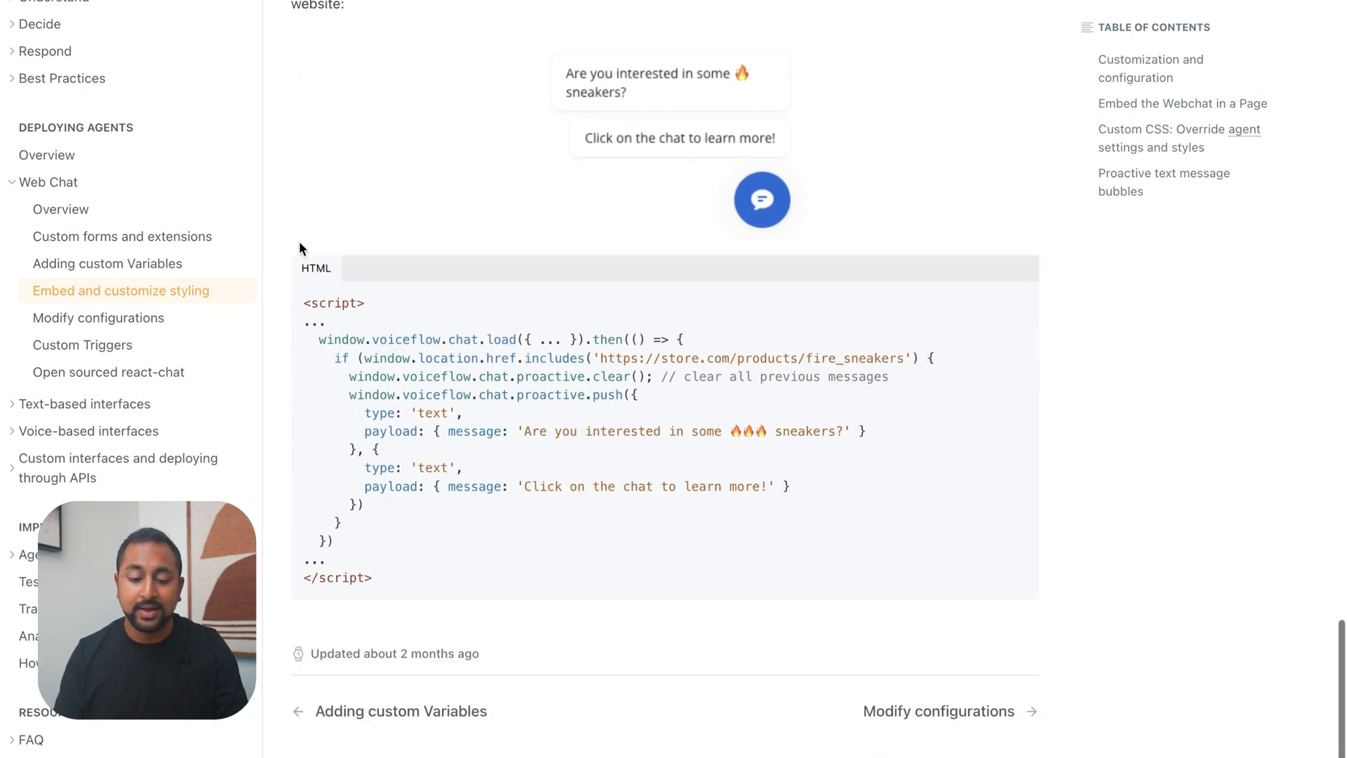
{"action": "scroll", "coordinate": [299, 242], "scroll_direction": "down", "scroll_amount": 1}
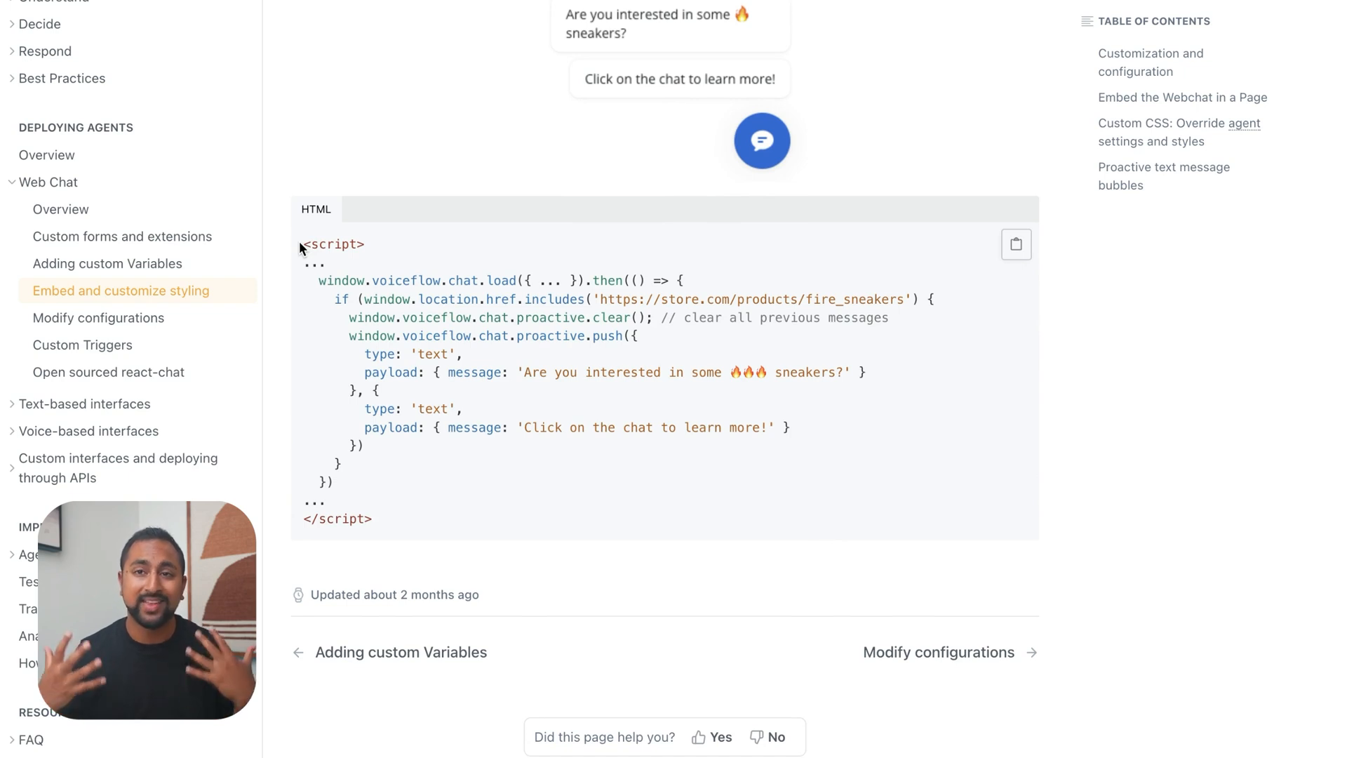
{"action": "double_click", "coordinate": [350, 305]}
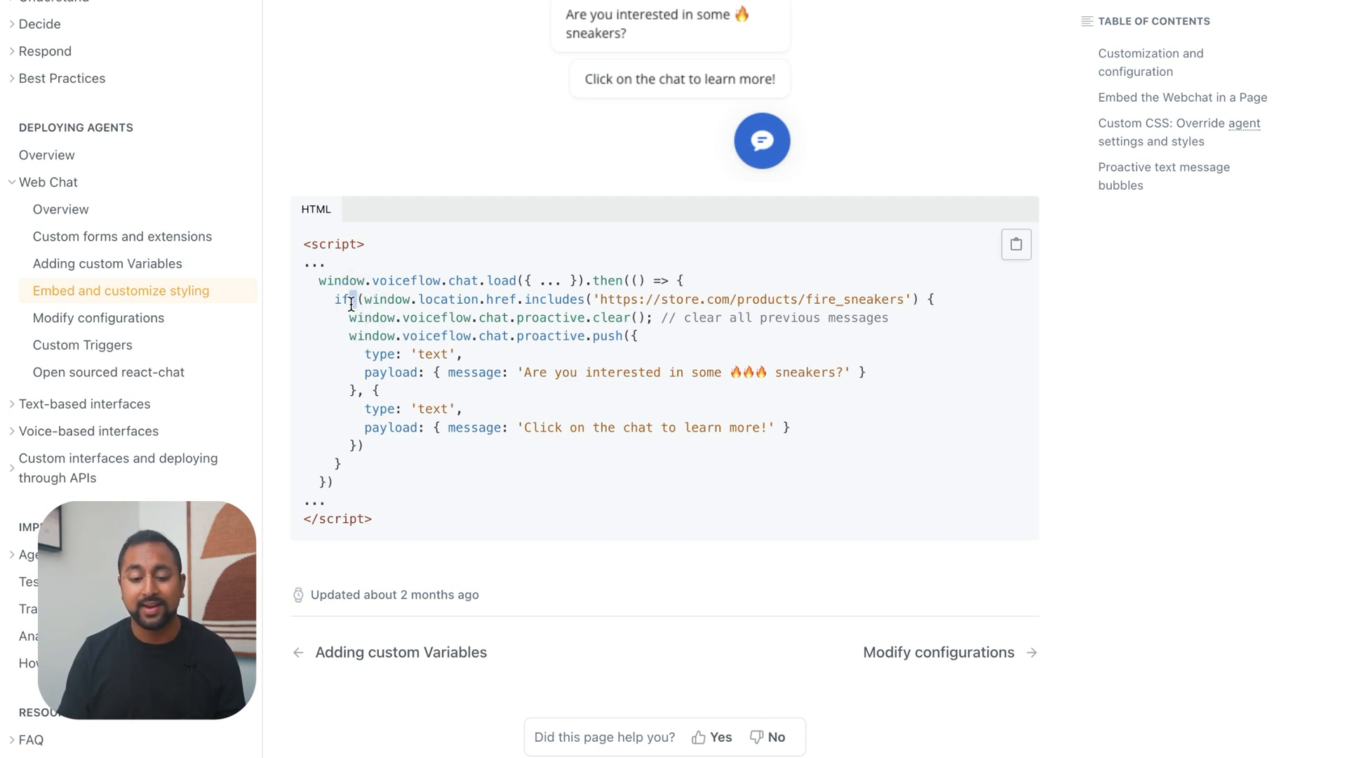
{"action": "left_click_drag", "start_coordinate": [331, 300], "coordinate": [618, 319]}
{"action": "left_click", "coordinate": [786, 304]}
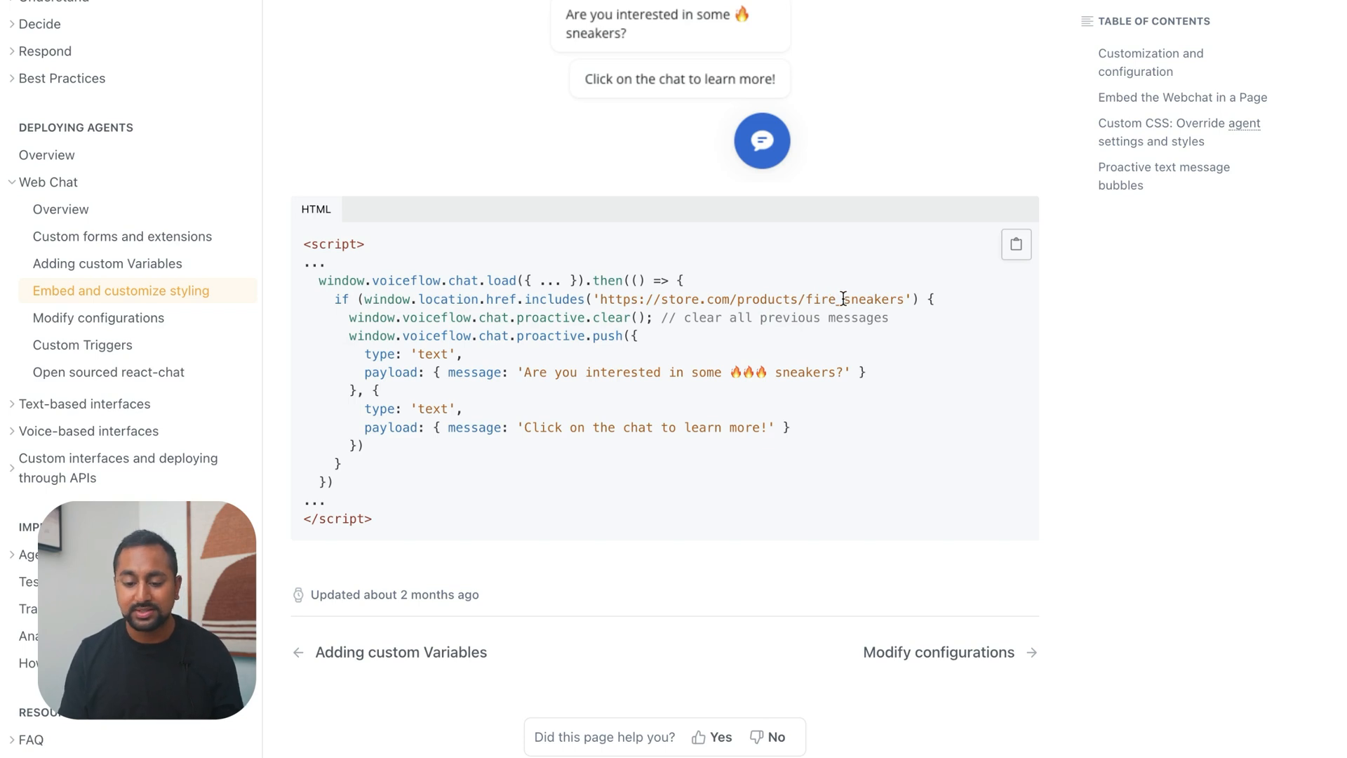
{"action": "scroll", "coordinate": [842, 298], "scroll_direction": "up", "scroll_amount": 1}
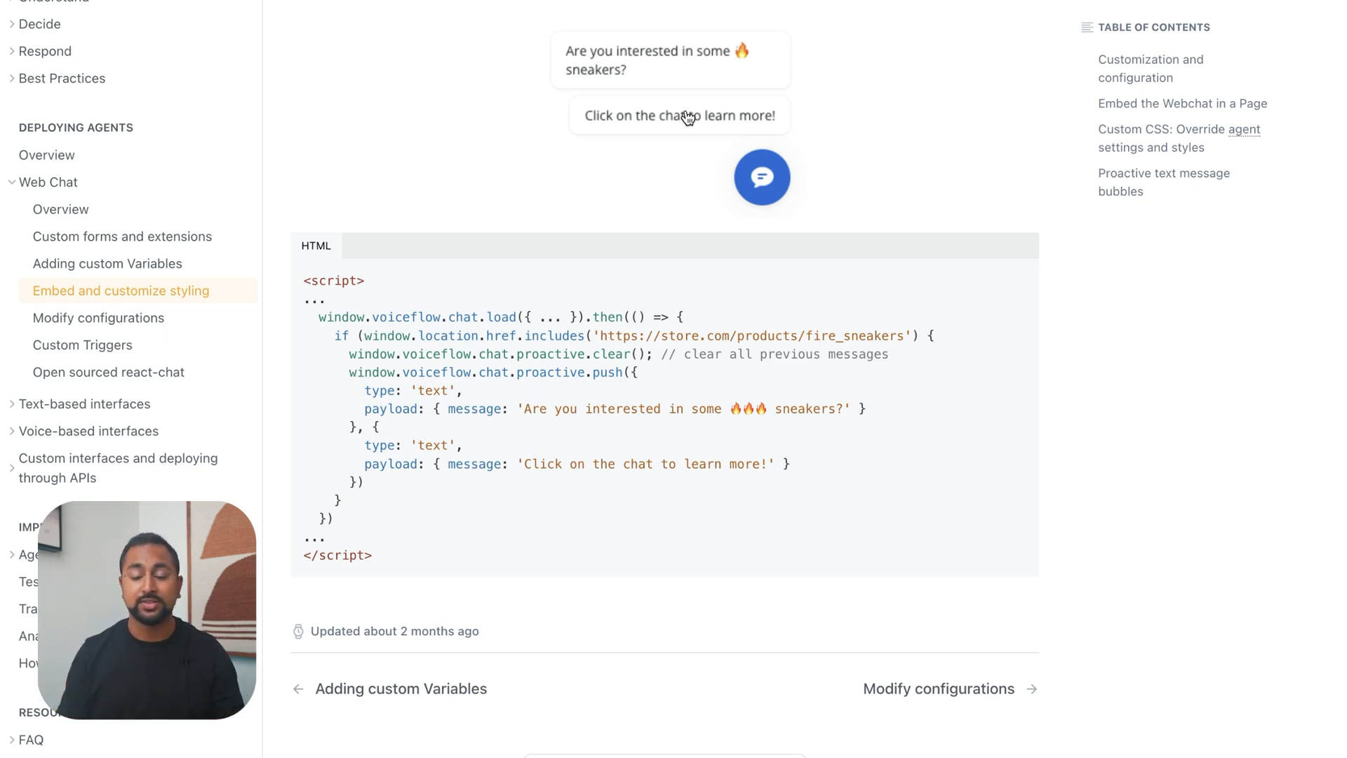
{"action": "scroll", "coordinate": [686, 133], "scroll_direction": "up", "scroll_amount": 12}
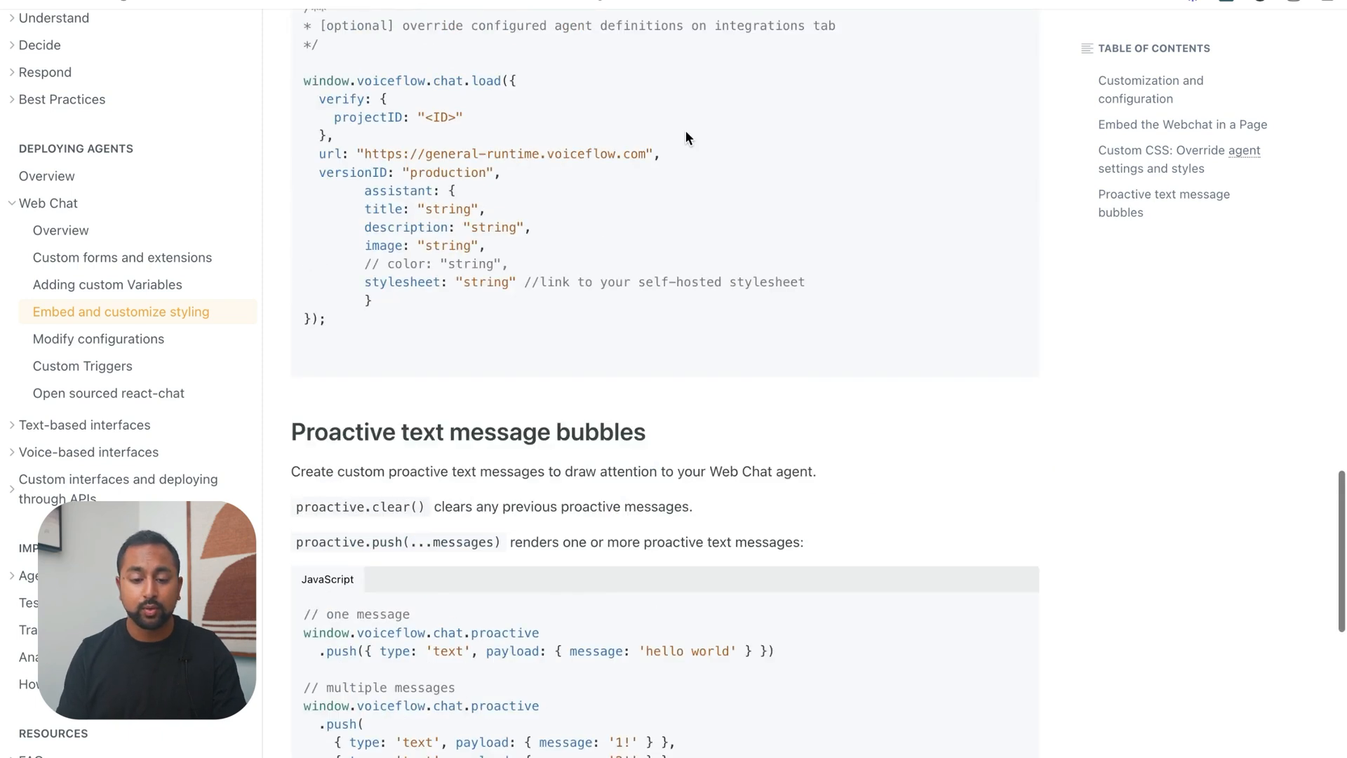
{"action": "scroll", "coordinate": [686, 133], "scroll_direction": "down", "scroll_amount": 5}
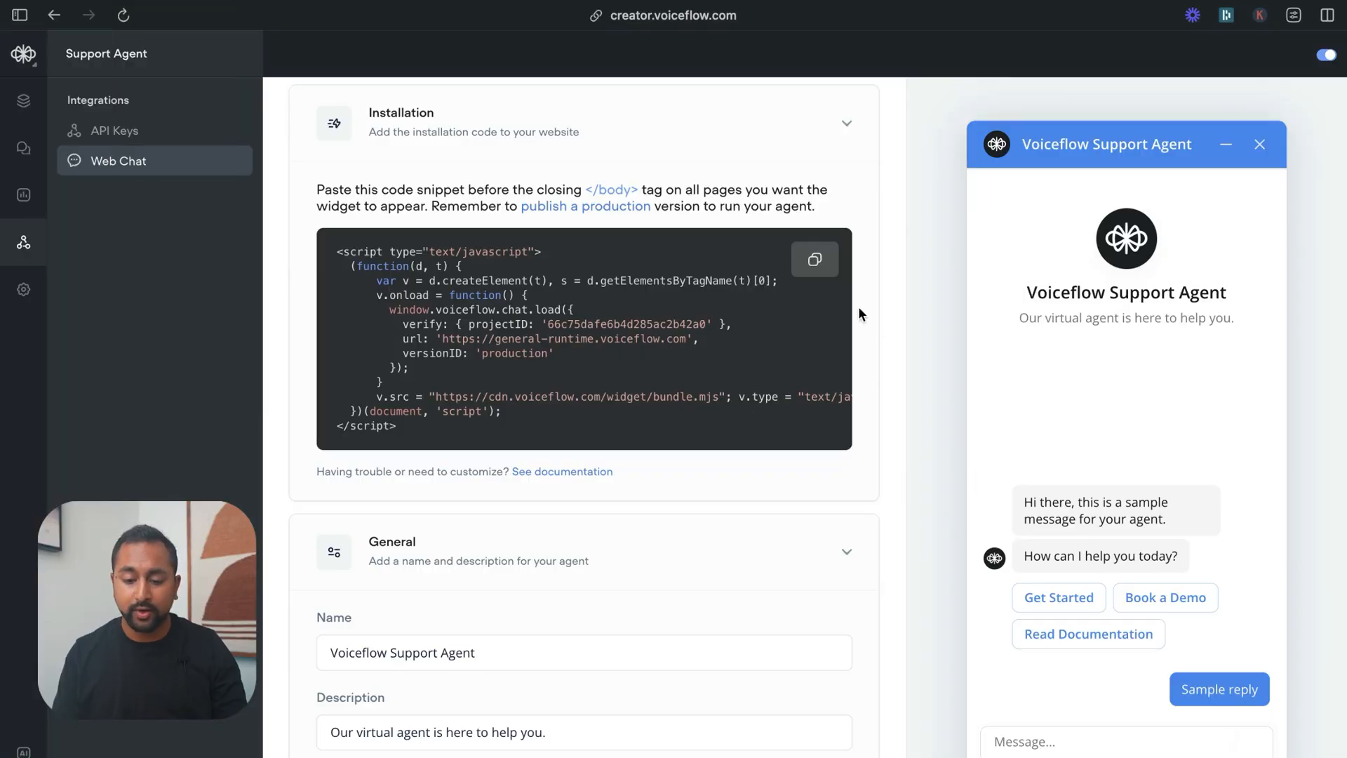
Copy the Web Chat installation snippet into a ChatGPT prompt, introduced by "Here is the code for our chat widget" and followed by "Please add this into it"
{"action": "left_click", "coordinate": [827, 261]}
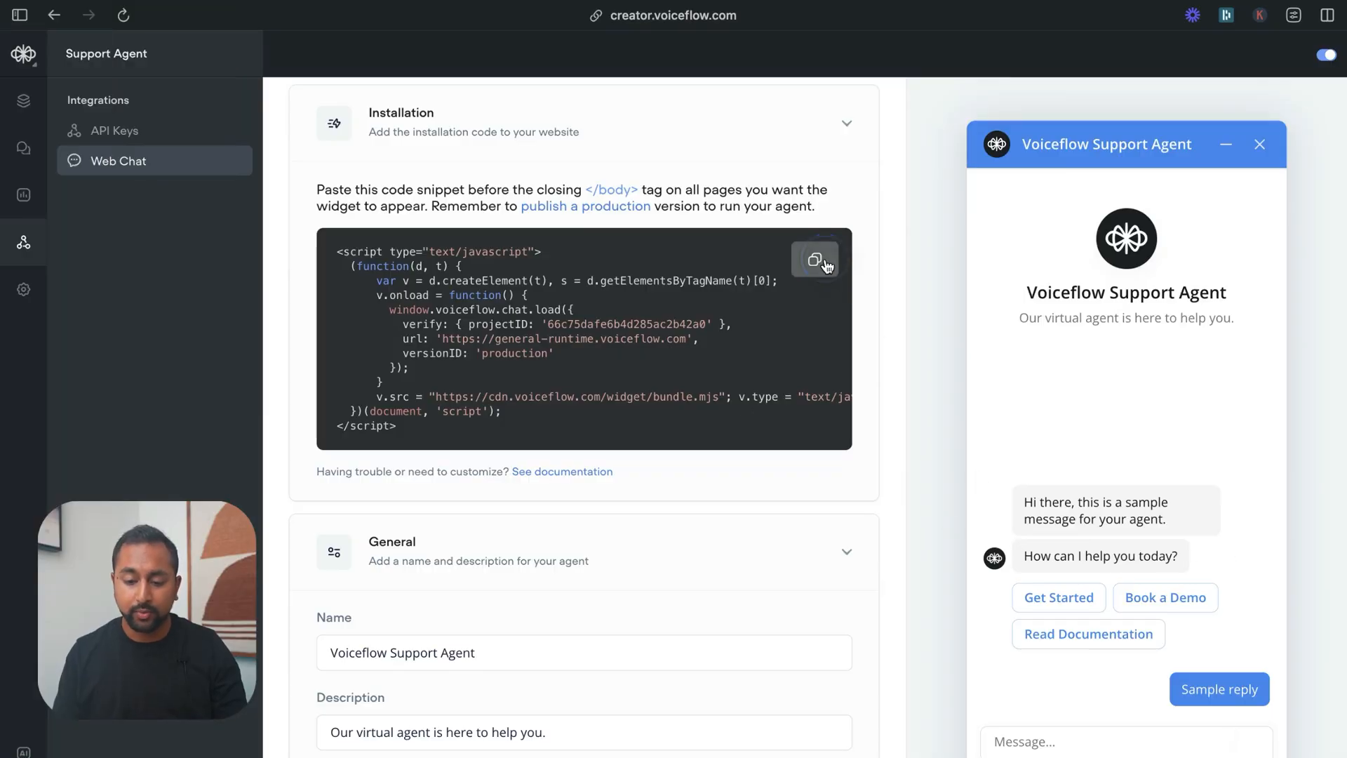
{"action": "key", "text": "ctrl+Left"}
{"action": "type", "text": "He"}
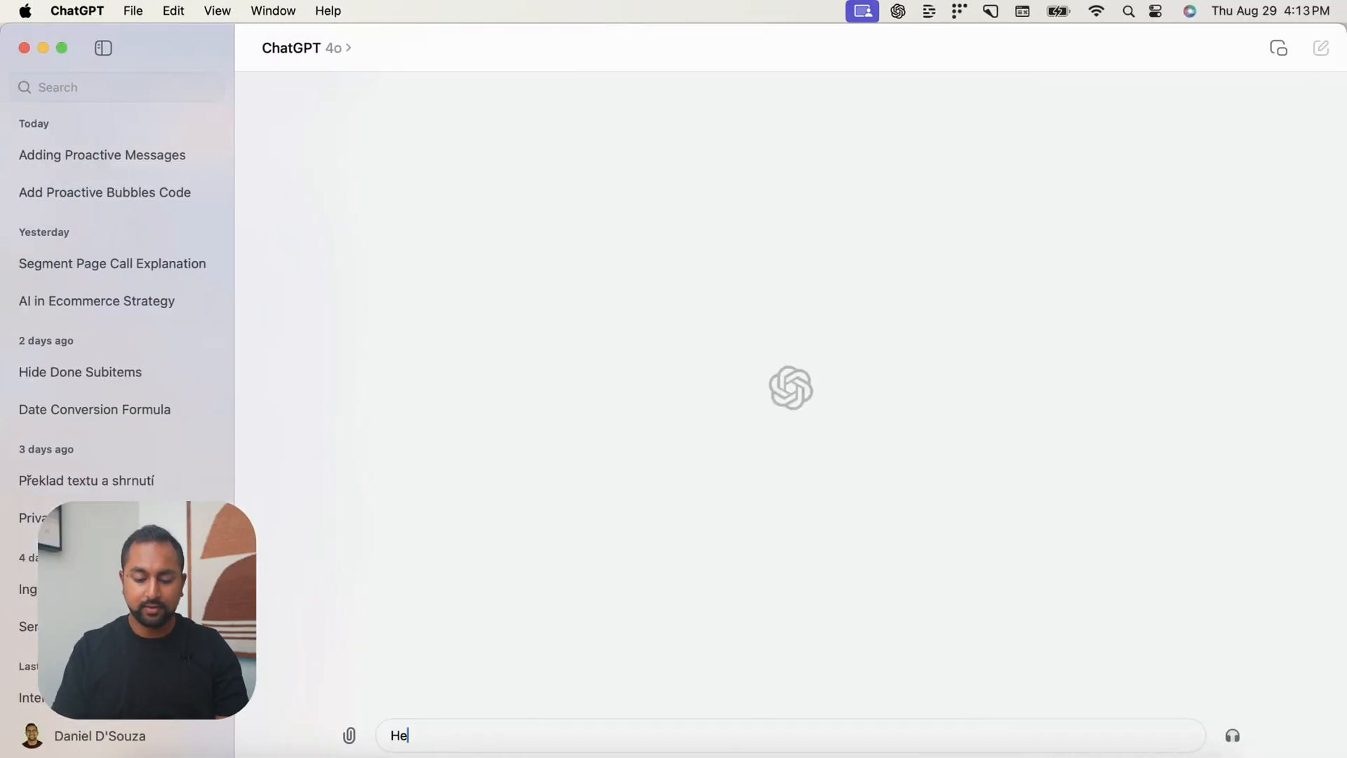
{"action": "type", "text": "re is the code for our chat widget"}
{"action": "key", "text": "super+v"}
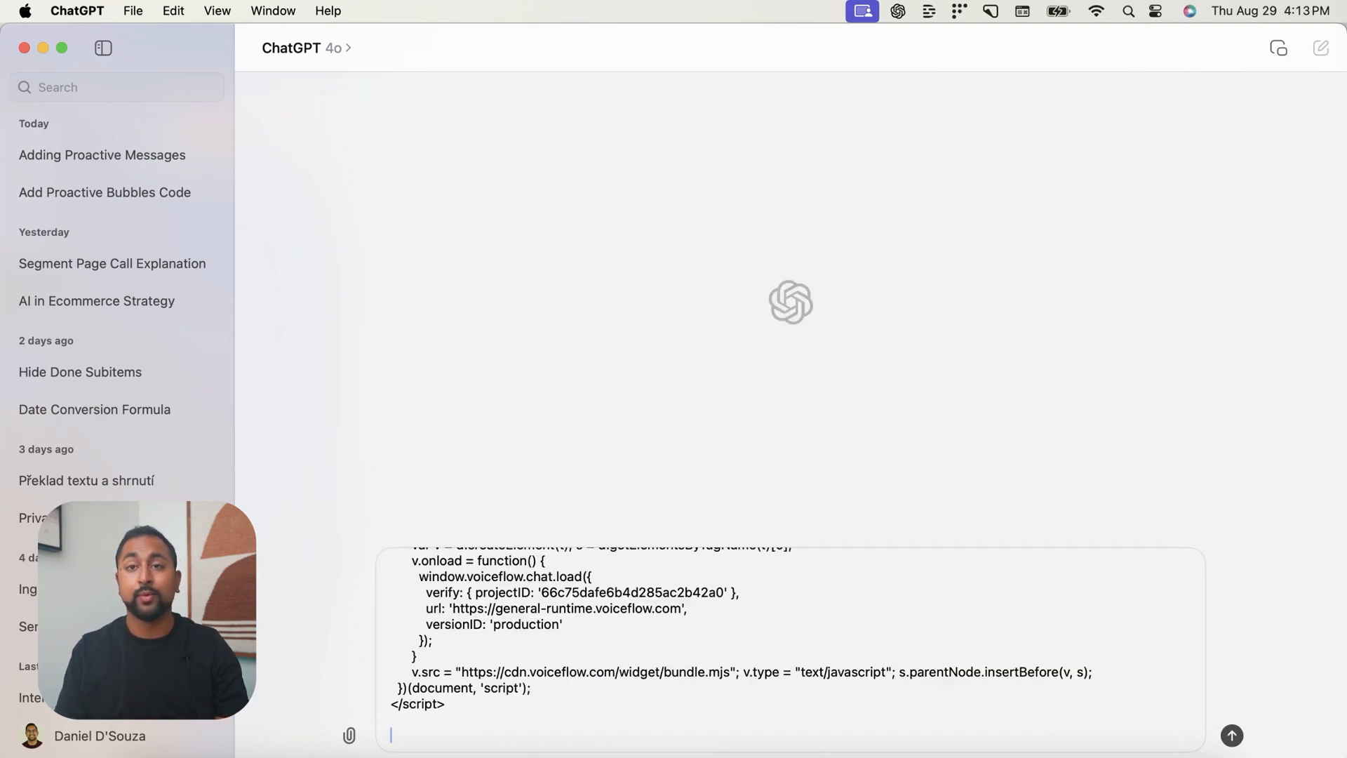
{"action": "type", "text": "Please add thi"}
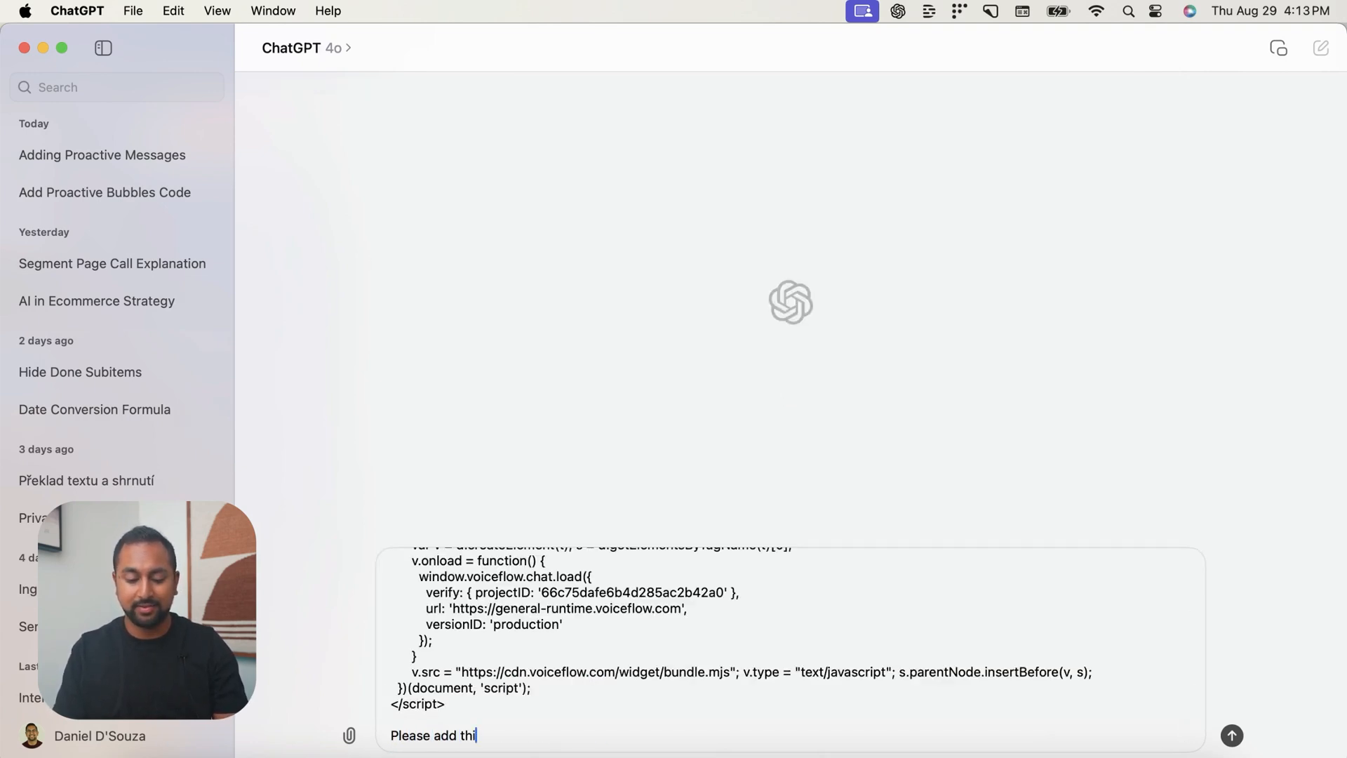
{"action": "type", "text": "s into it"}
{"action": "key", "text": "shift+Return"}
Copy the docs' HTML proactive message example into the ChatGPT prompt and extend the request above it with "- here is an example."
{"action": "key", "text": "ctrl+Right"}
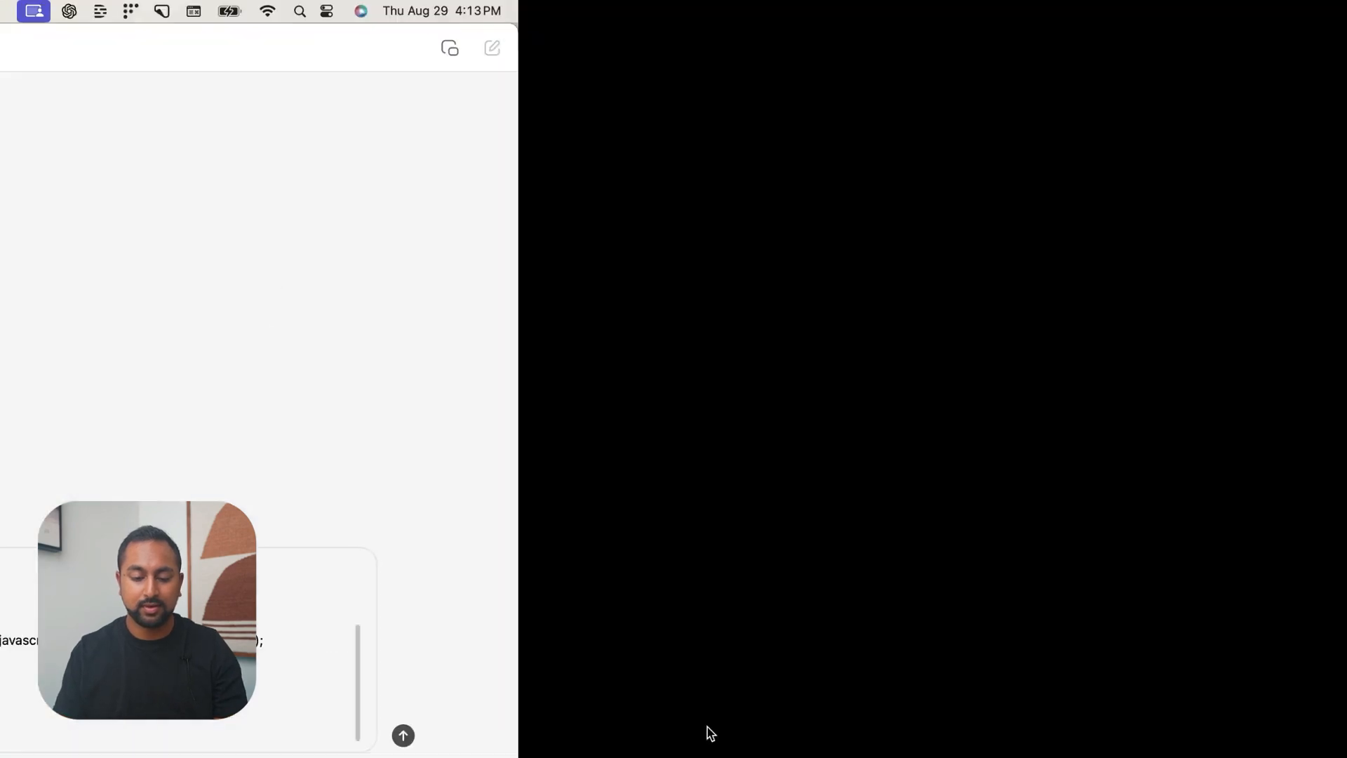
{"action": "mouse_move", "coordinate": [3, 310]}
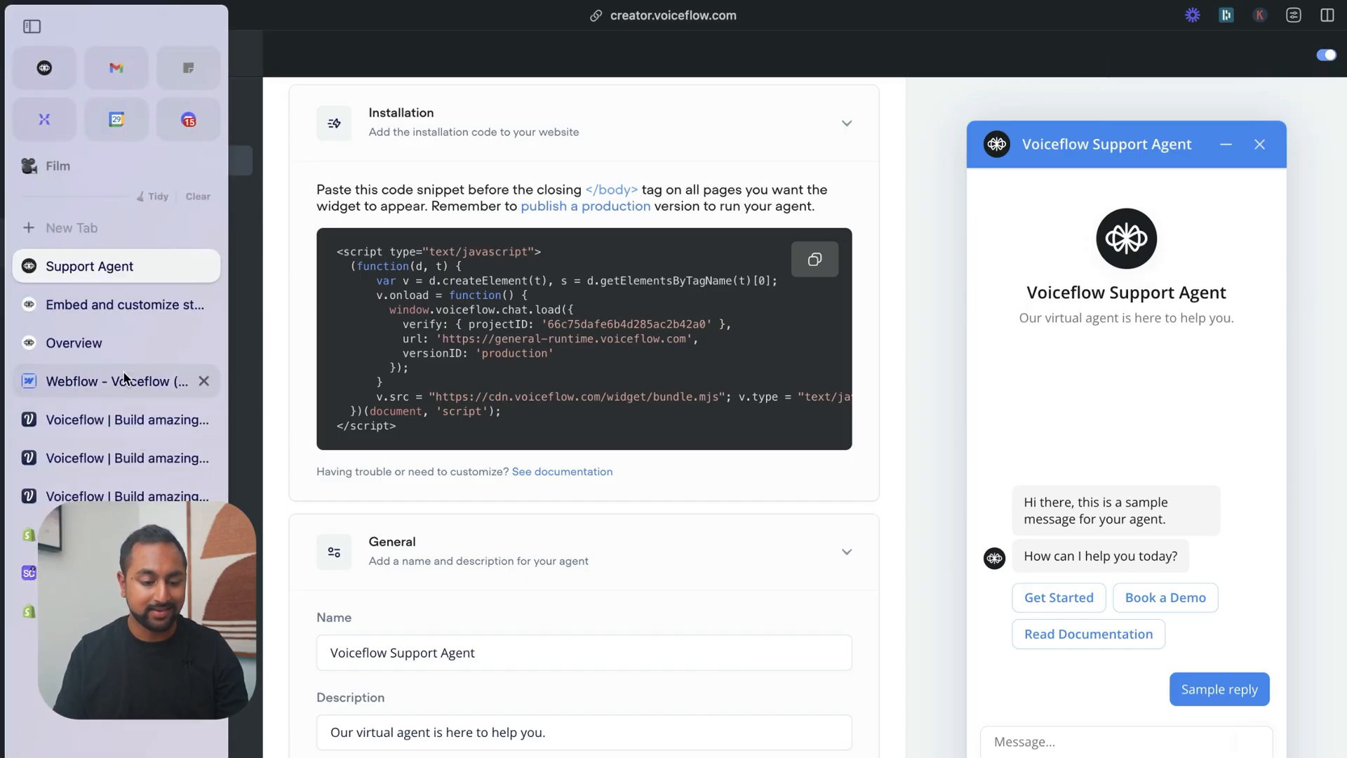
{"action": "left_click", "coordinate": [112, 304]}
{"action": "scroll", "coordinate": [822, 551], "scroll_direction": "down", "scroll_amount": 8}
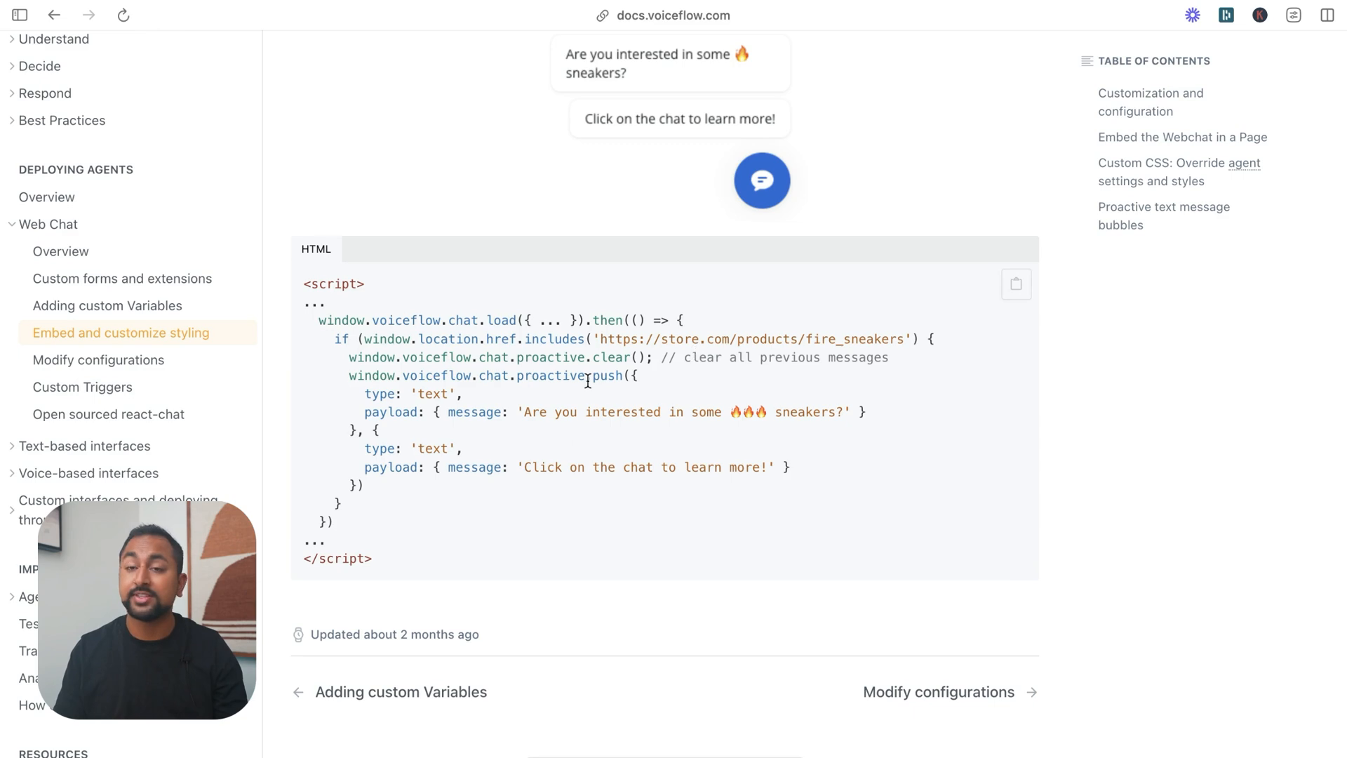
{"action": "left_click_drag", "start_coordinate": [589, 320], "coordinate": [680, 334]}
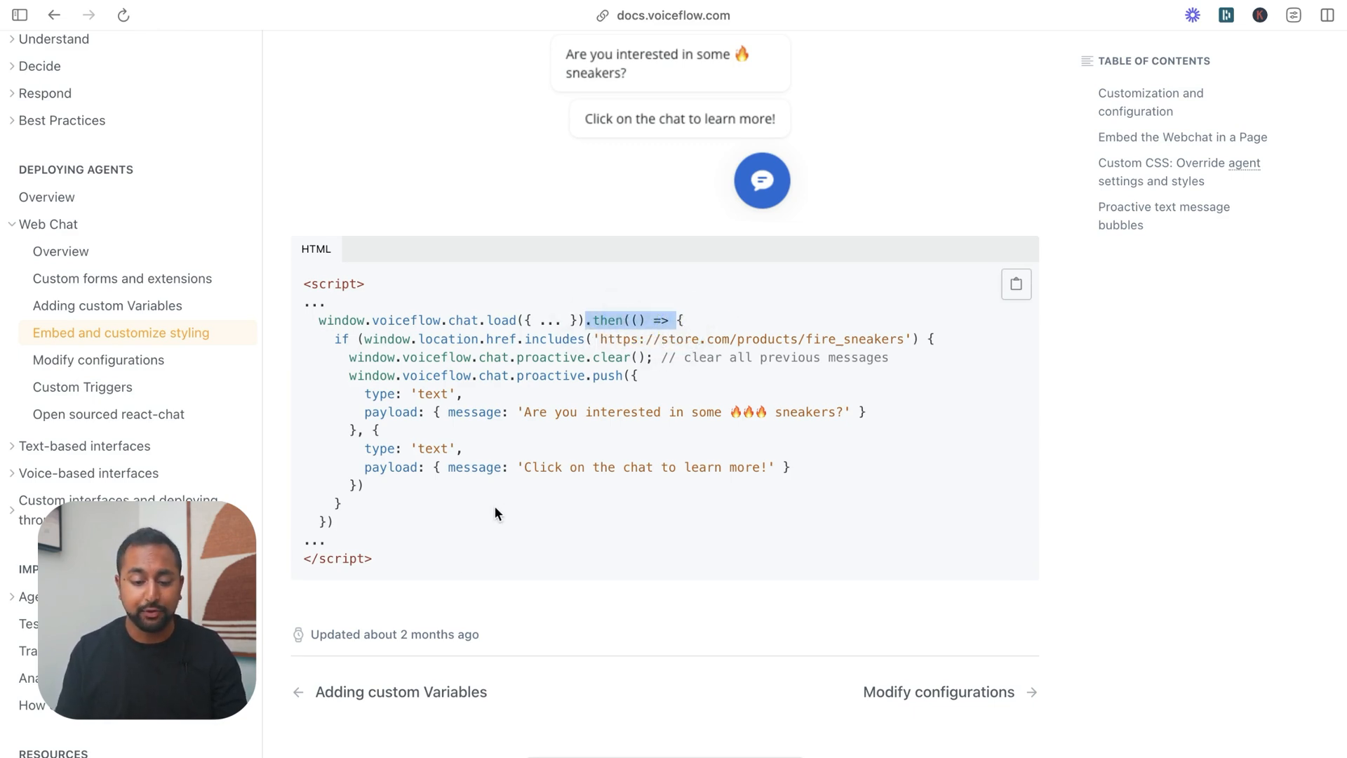
{"action": "scroll", "coordinate": [494, 505], "scroll_direction": "down", "scroll_amount": 1}
{"action": "left_click_drag", "start_coordinate": [406, 533], "coordinate": [276, 255]}
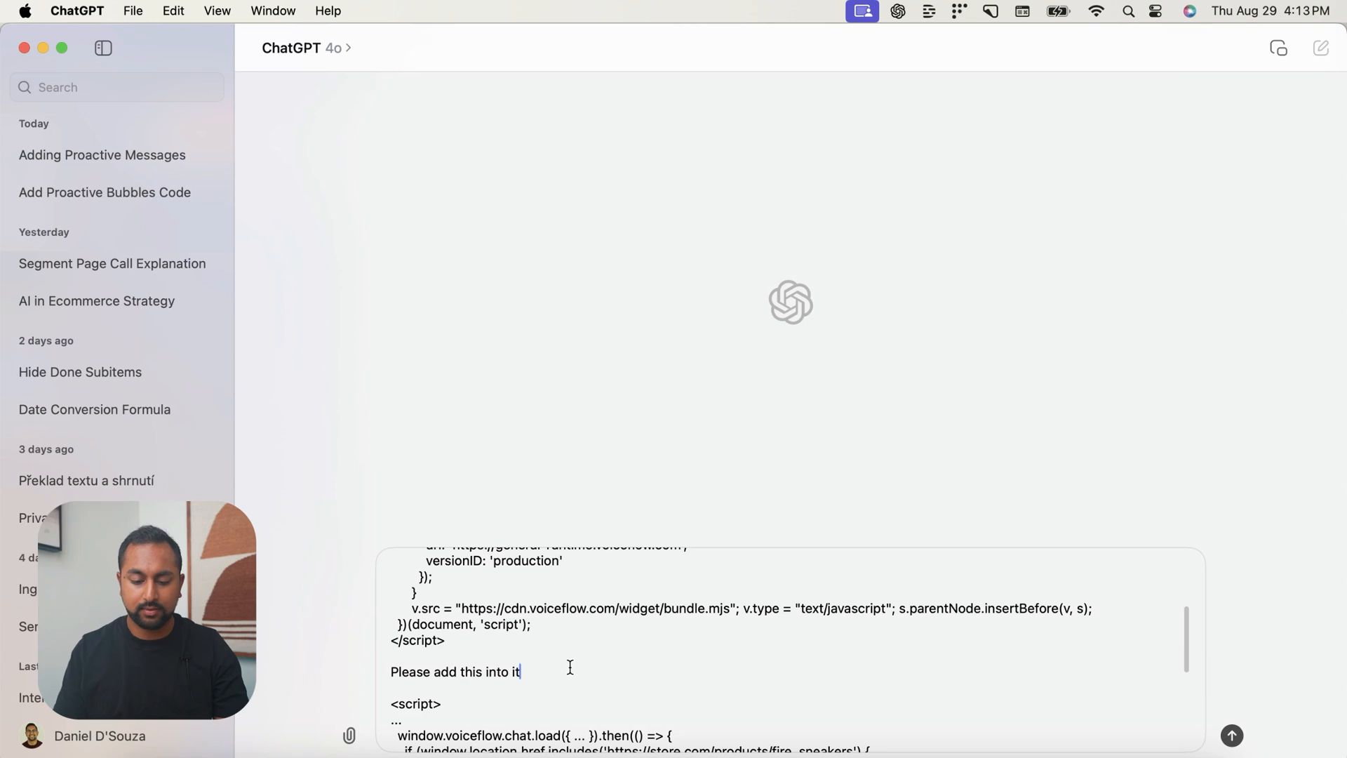
{"action": "type", "text": "- here is"}
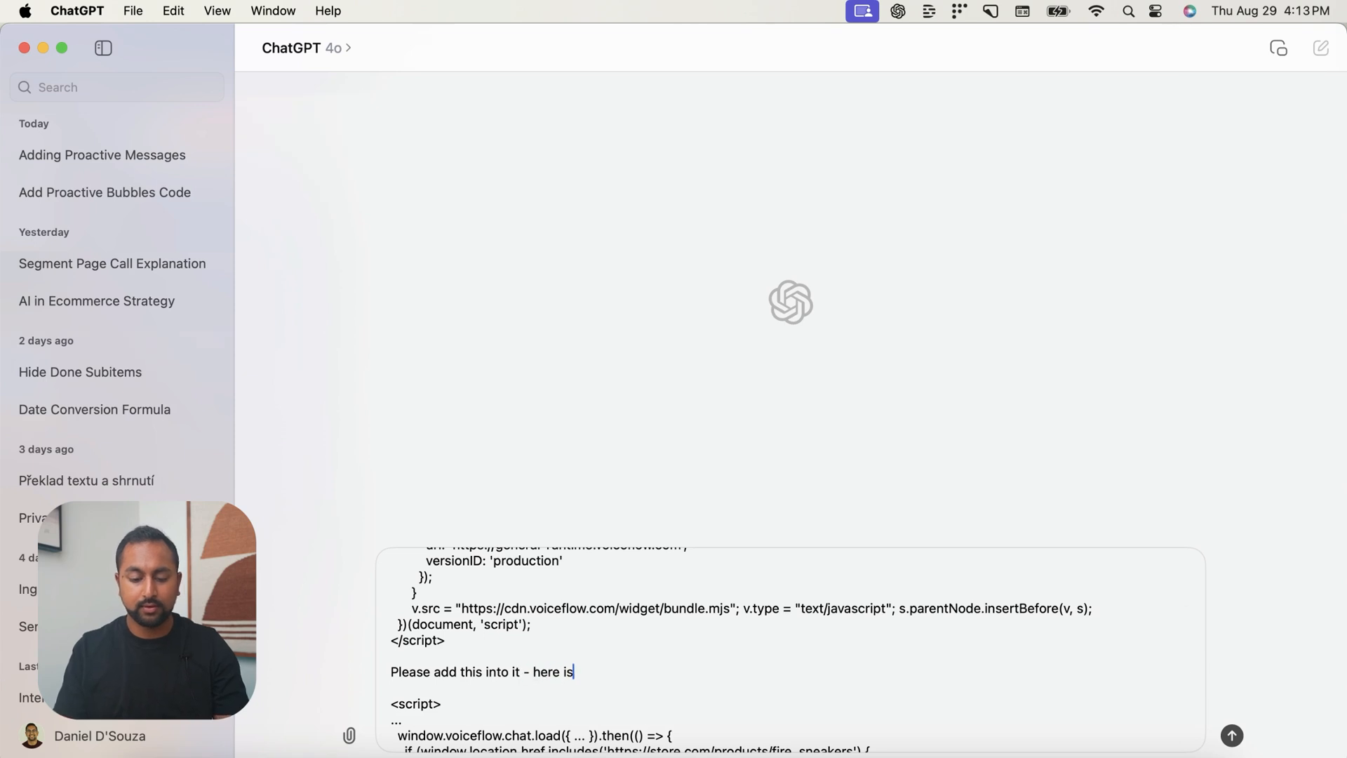
{"action": "type", "text": " an example."}
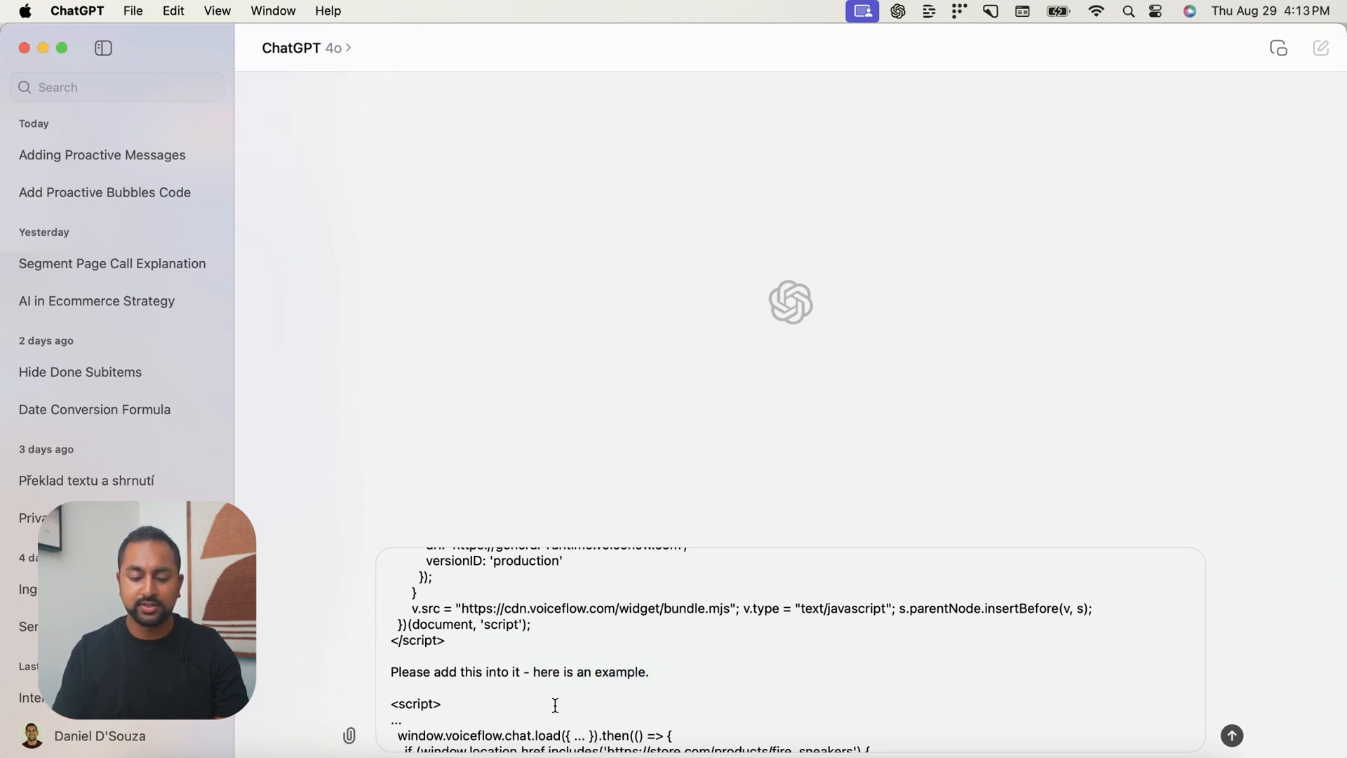
Add "But remove the page if condition" to the request above the example script and submit the prompt
{"action": "scroll", "coordinate": [558, 698], "scroll_direction": "down", "scroll_amount": 2}
{"action": "left_click_drag", "start_coordinate": [610, 686], "coordinate": [803, 684]}
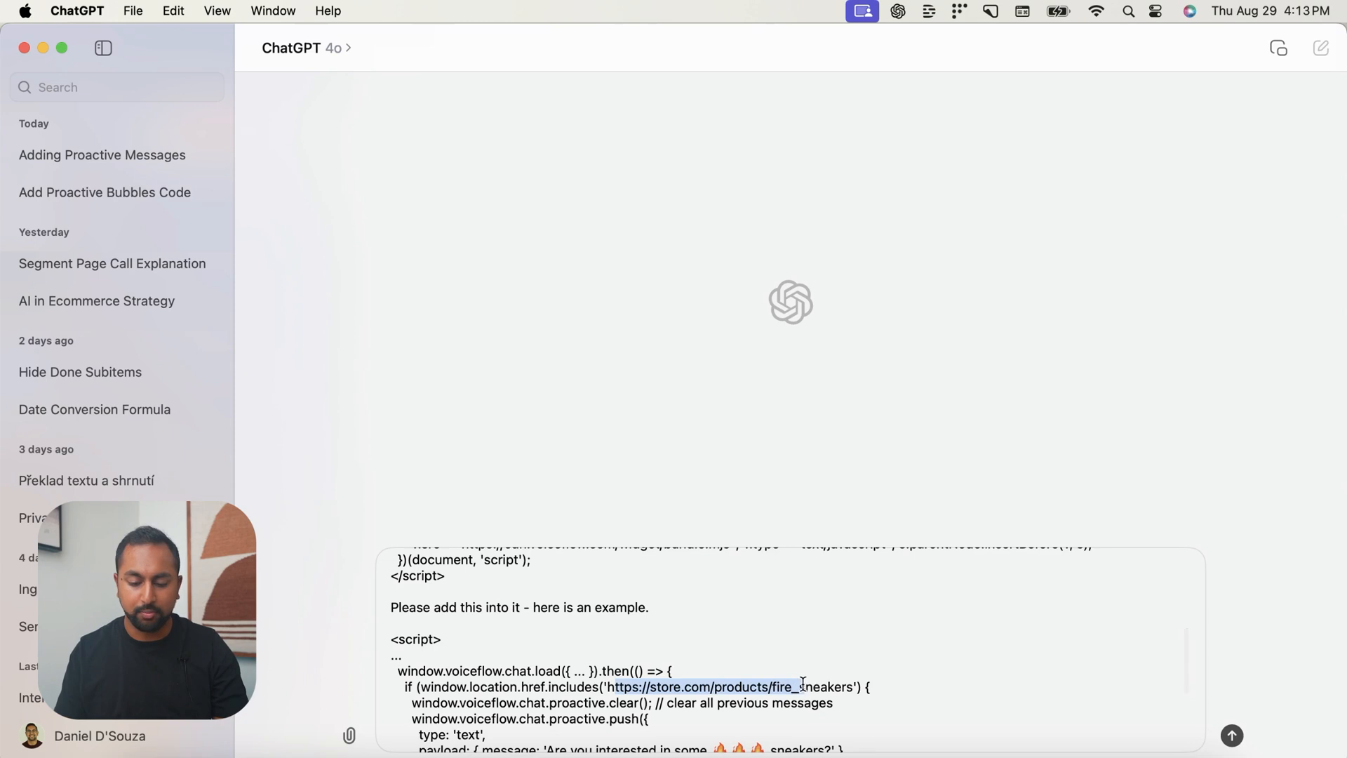
{"action": "left_click", "coordinate": [693, 612]}
{"action": "type", "text": "But remove"}
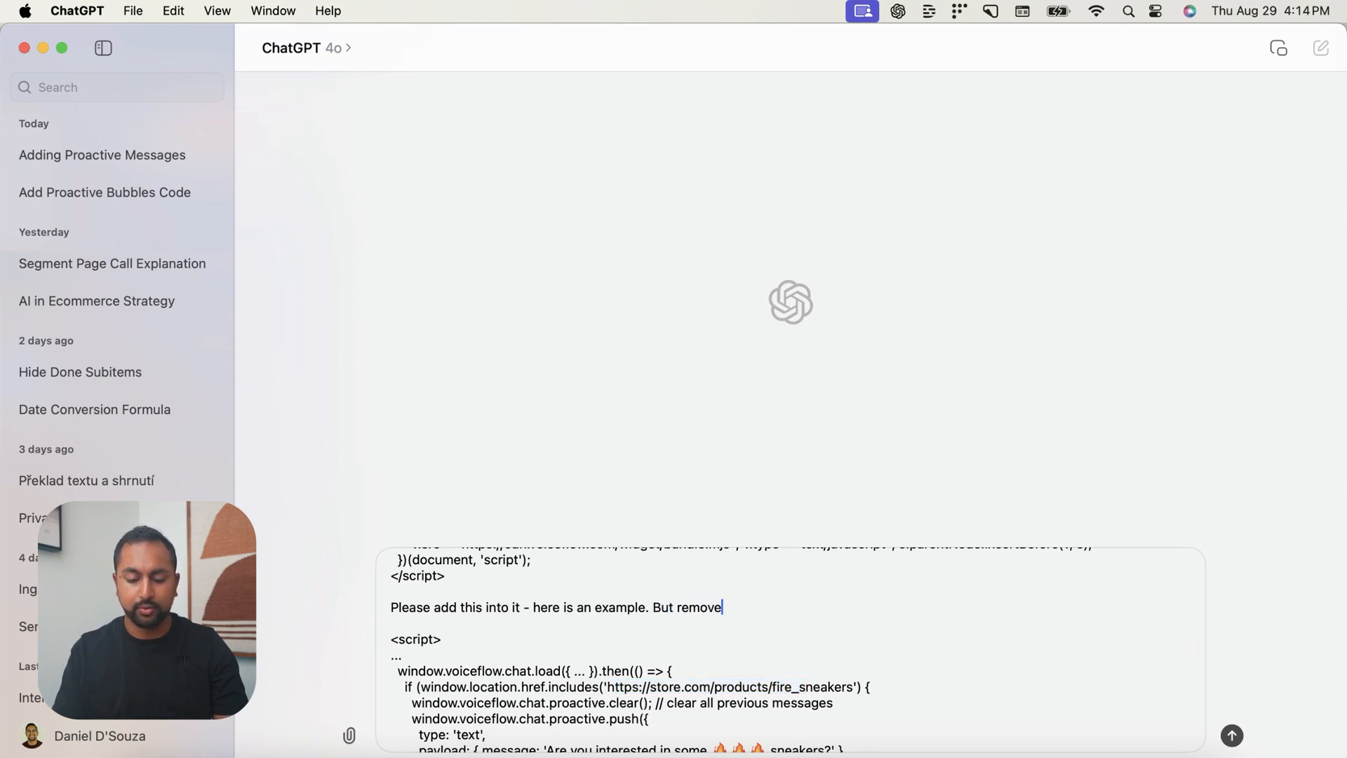
{"action": "type", "text": " the page if co"}
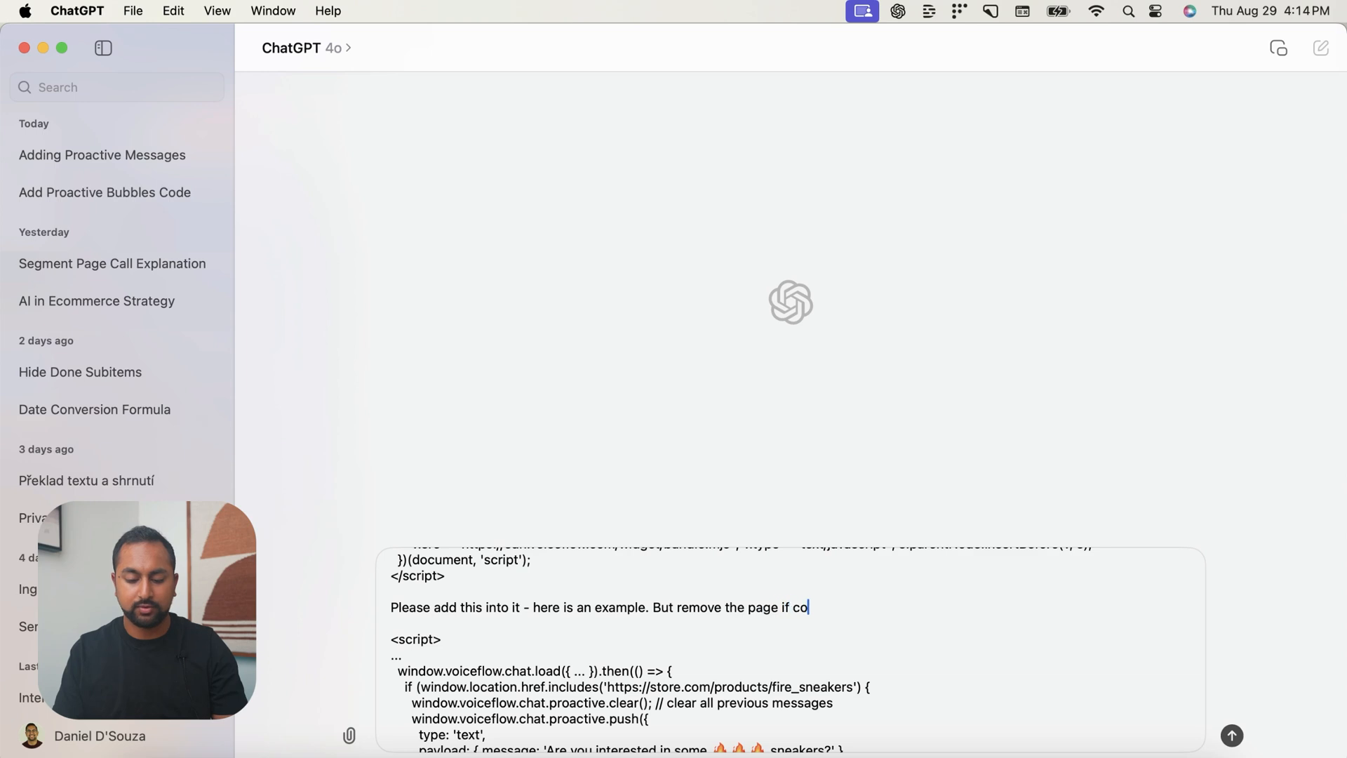
{"action": "type", "text": "ndition"}
{"action": "key", "text": "Return"}
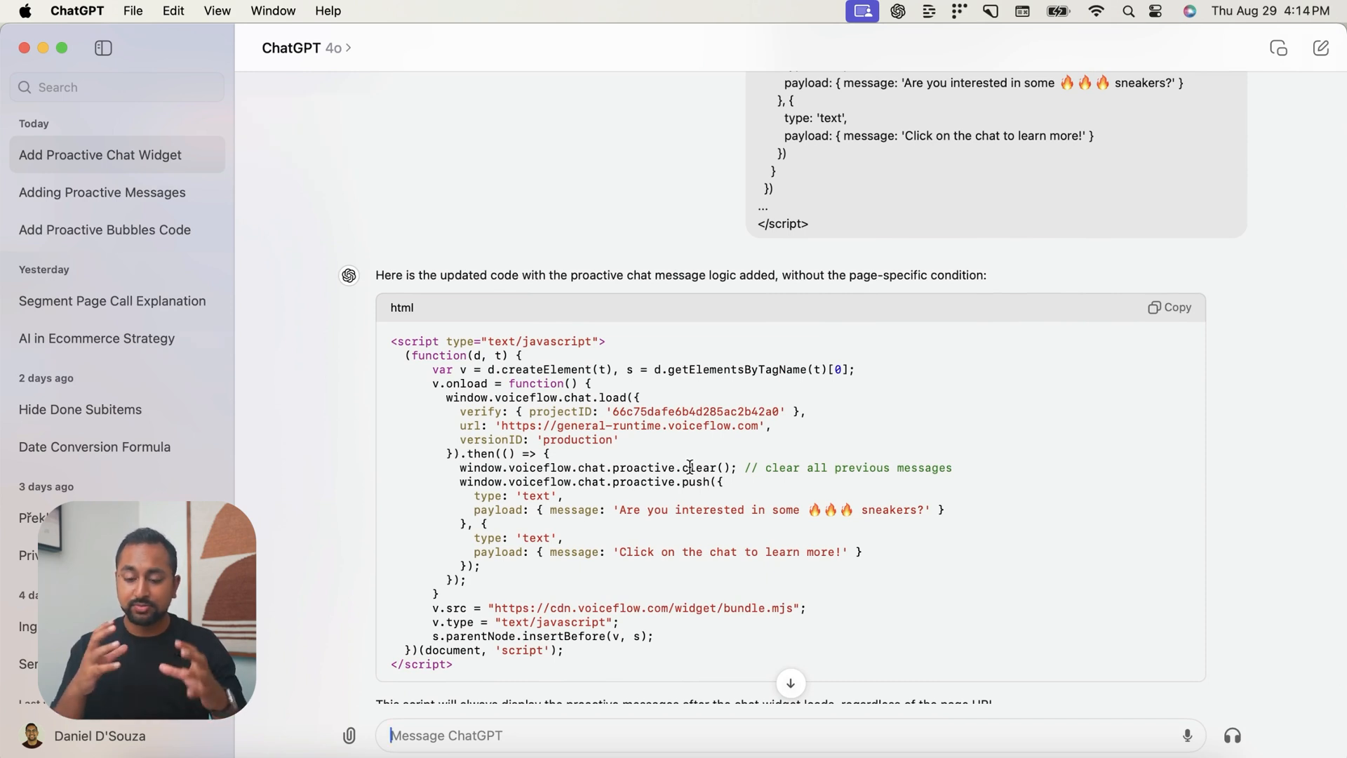
Copy ChatGPT's combined script and replace the chat widget script with it in the Webflow Home page's "Before </body> tag" custom code
{"action": "scroll", "coordinate": [690, 467], "scroll_direction": "down", "scroll_amount": 2}
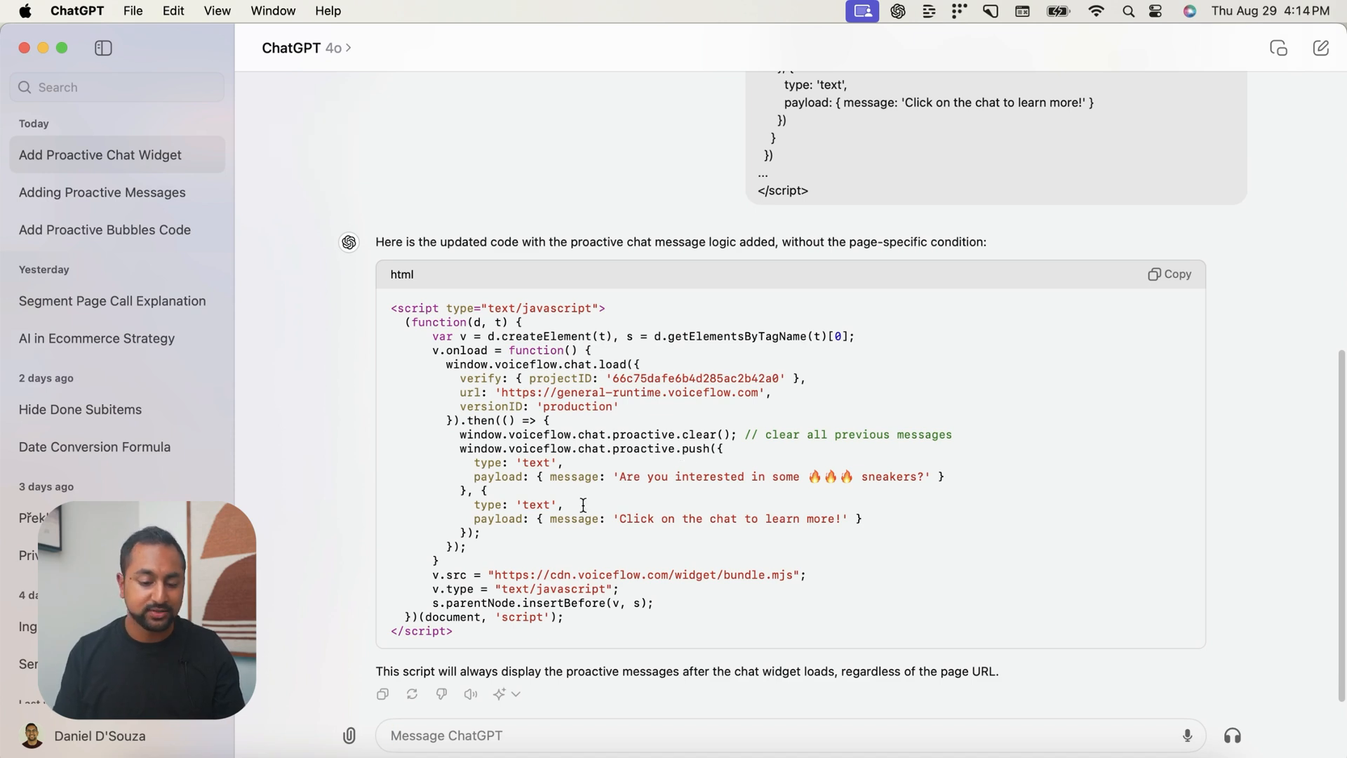
{"action": "left_click", "coordinate": [1179, 275]}
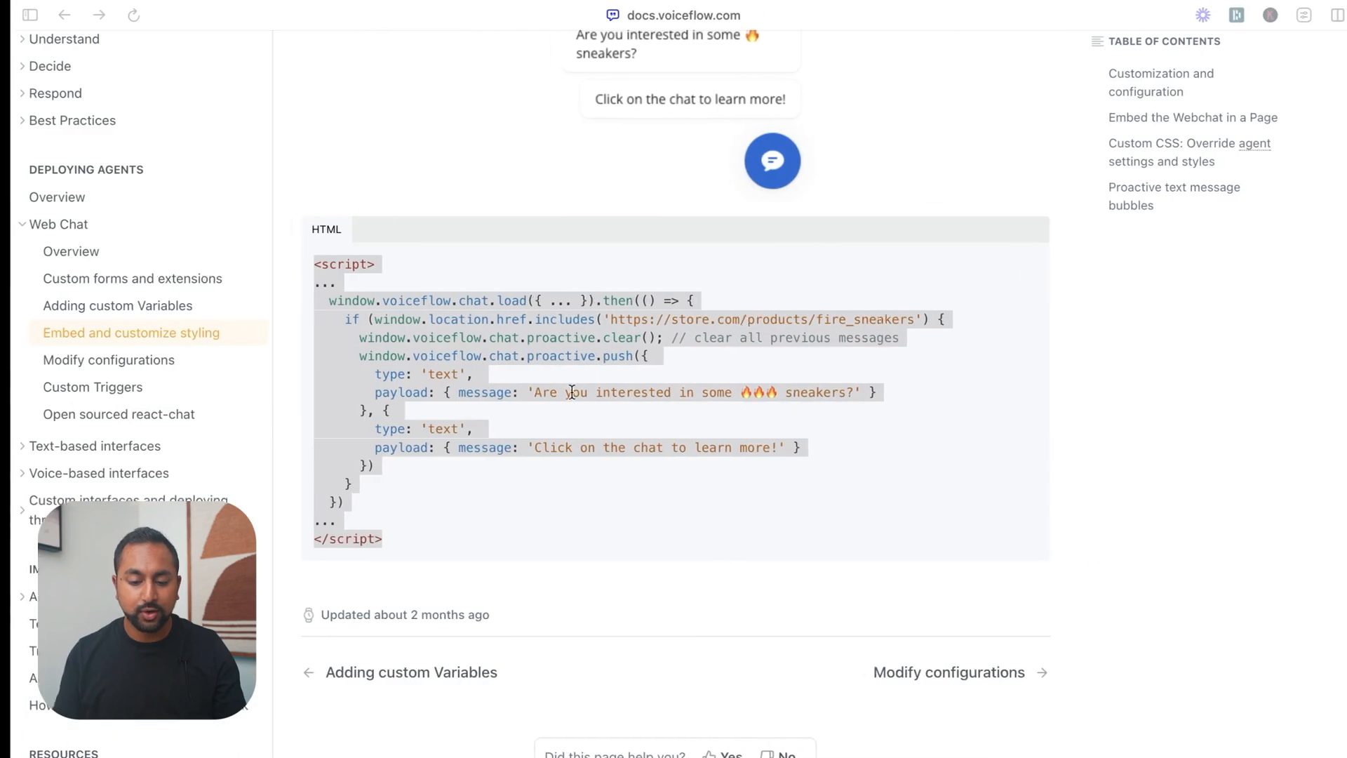
{"action": "mouse_move", "coordinate": [2, 375]}
{"action": "left_click", "coordinate": [111, 386]}
{"action": "left_click", "coordinate": [216, 185]}
{"action": "left_click", "coordinate": [236, 183]}
{"action": "scroll", "coordinate": [548, 545], "scroll_direction": "down", "scroll_amount": 15}
{"action": "scroll", "coordinate": [524, 599], "scroll_direction": "down", "scroll_amount": 5}
{"action": "left_click_drag", "start_coordinate": [457, 716], "coordinate": [285, 364]}
{"action": "key", "text": "BackSpace"}
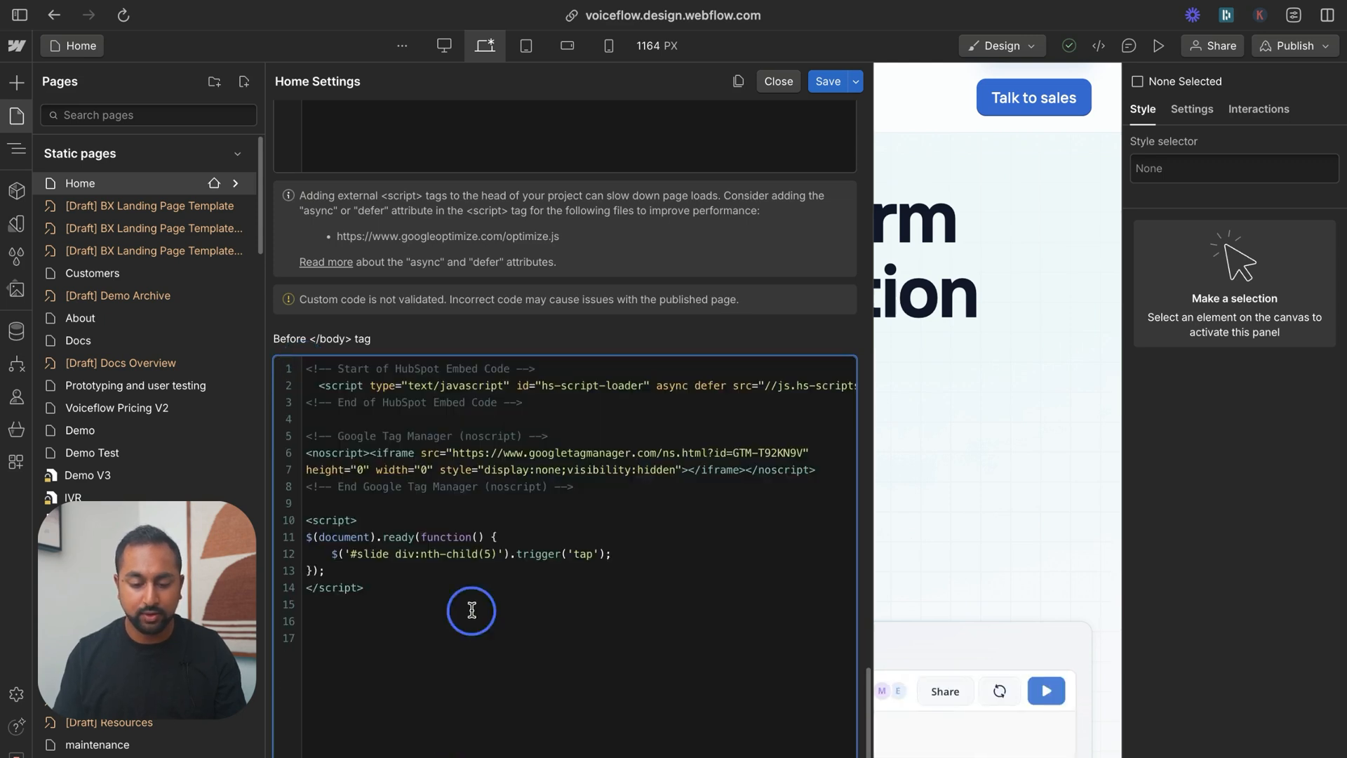
{"action": "key", "text": "super+v"}
Save the Home page settings and publish the site to the voiceflow.webflow.io staging domain
{"action": "left_click", "coordinate": [829, 90]}
{"action": "left_click", "coordinate": [1317, 48]}
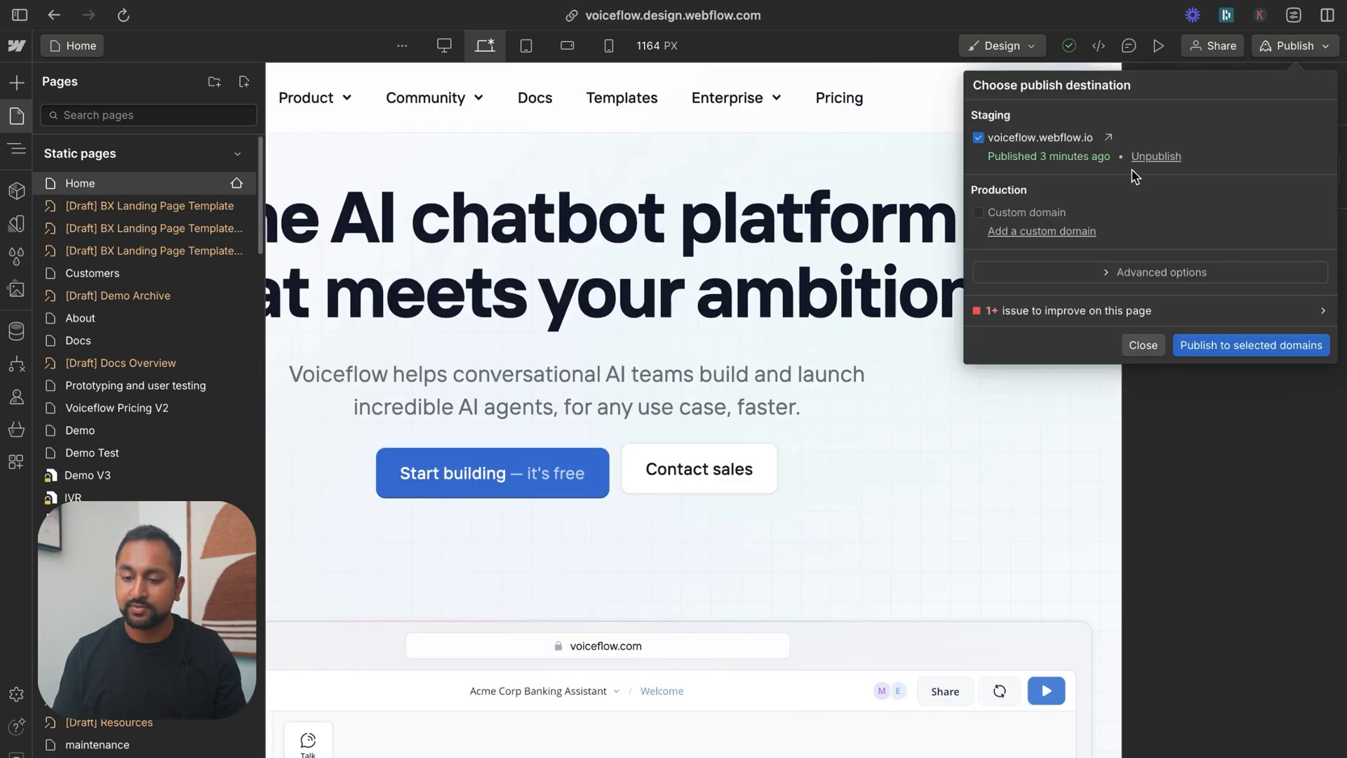
{"action": "left_click", "coordinate": [1203, 346]}
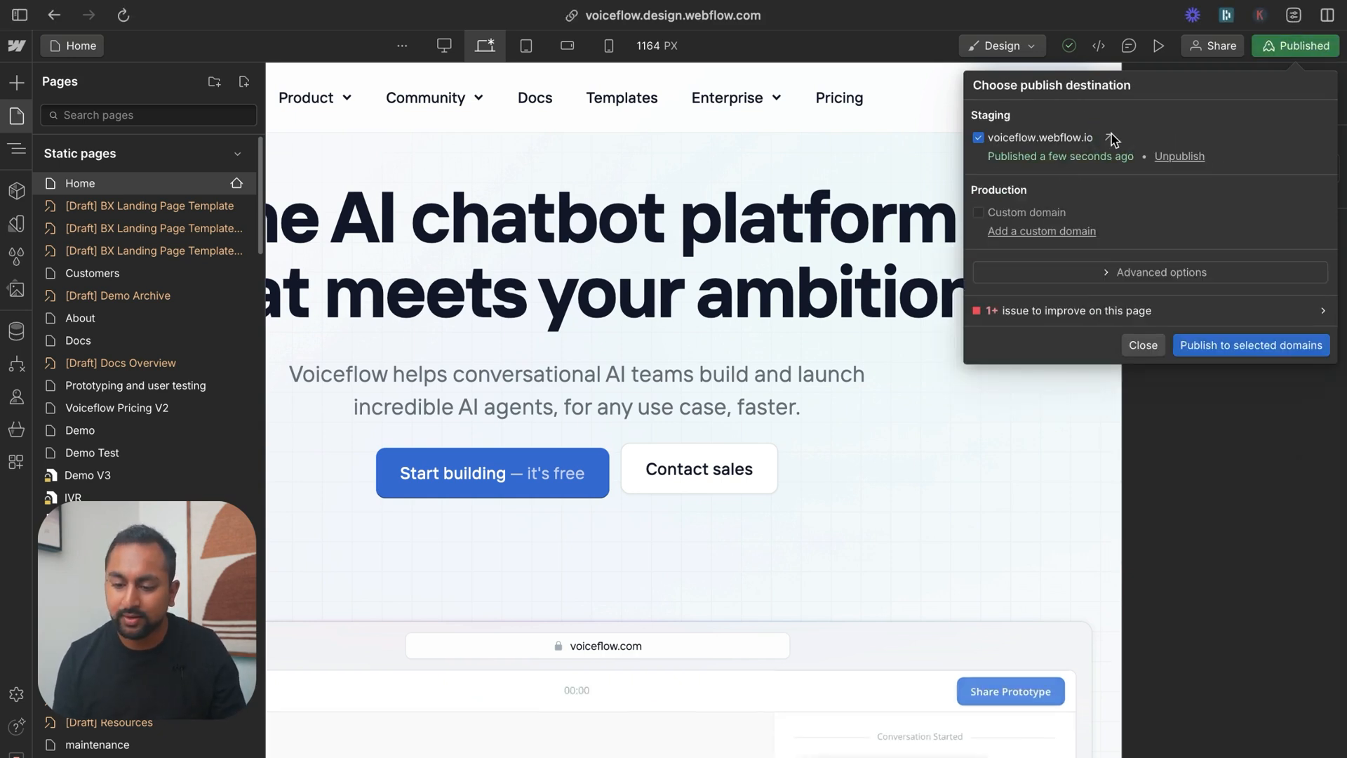
Open the published staging site, check the proactive message bubbles, open and minimize the chat widget, and dismiss the bubbles
{"action": "left_click", "coordinate": [1109, 138]}
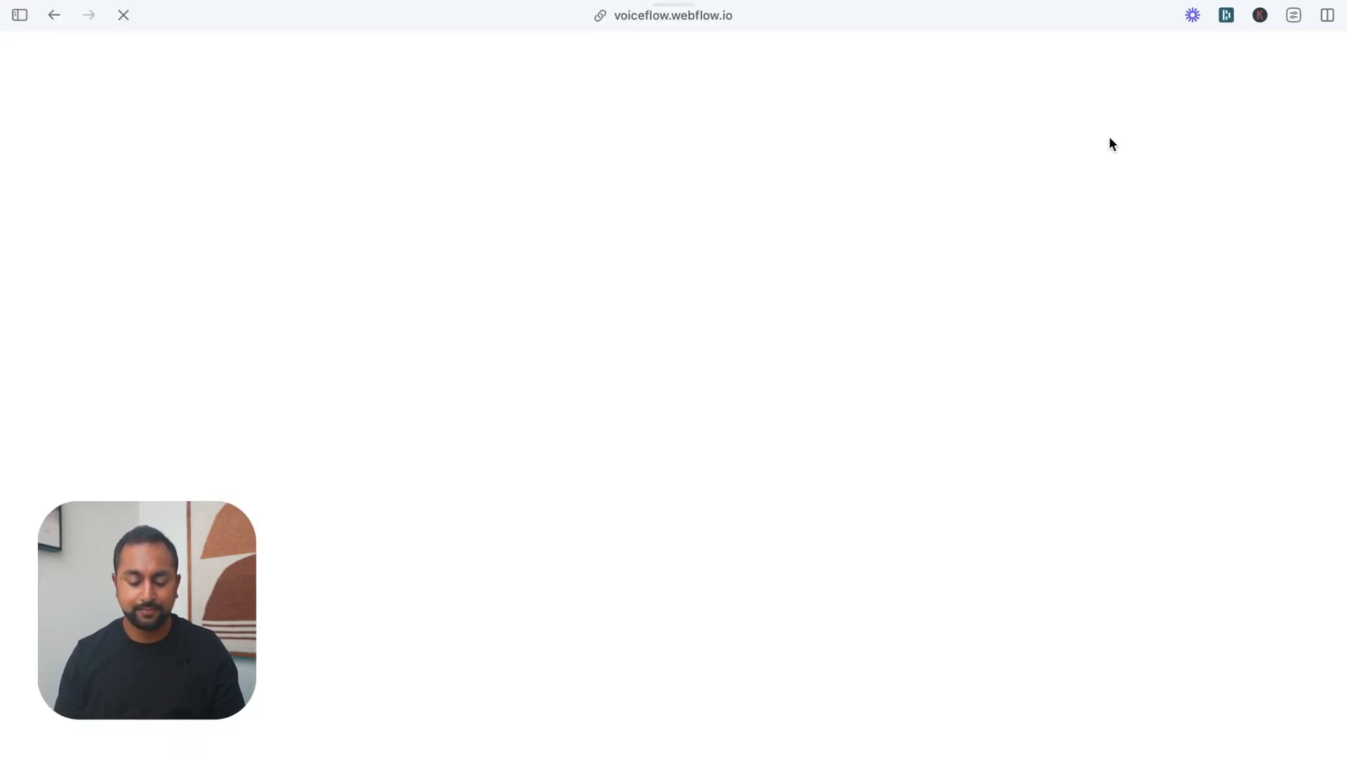
{"action": "scroll", "coordinate": [1235, 631], "scroll_direction": "down", "scroll_amount": 2}
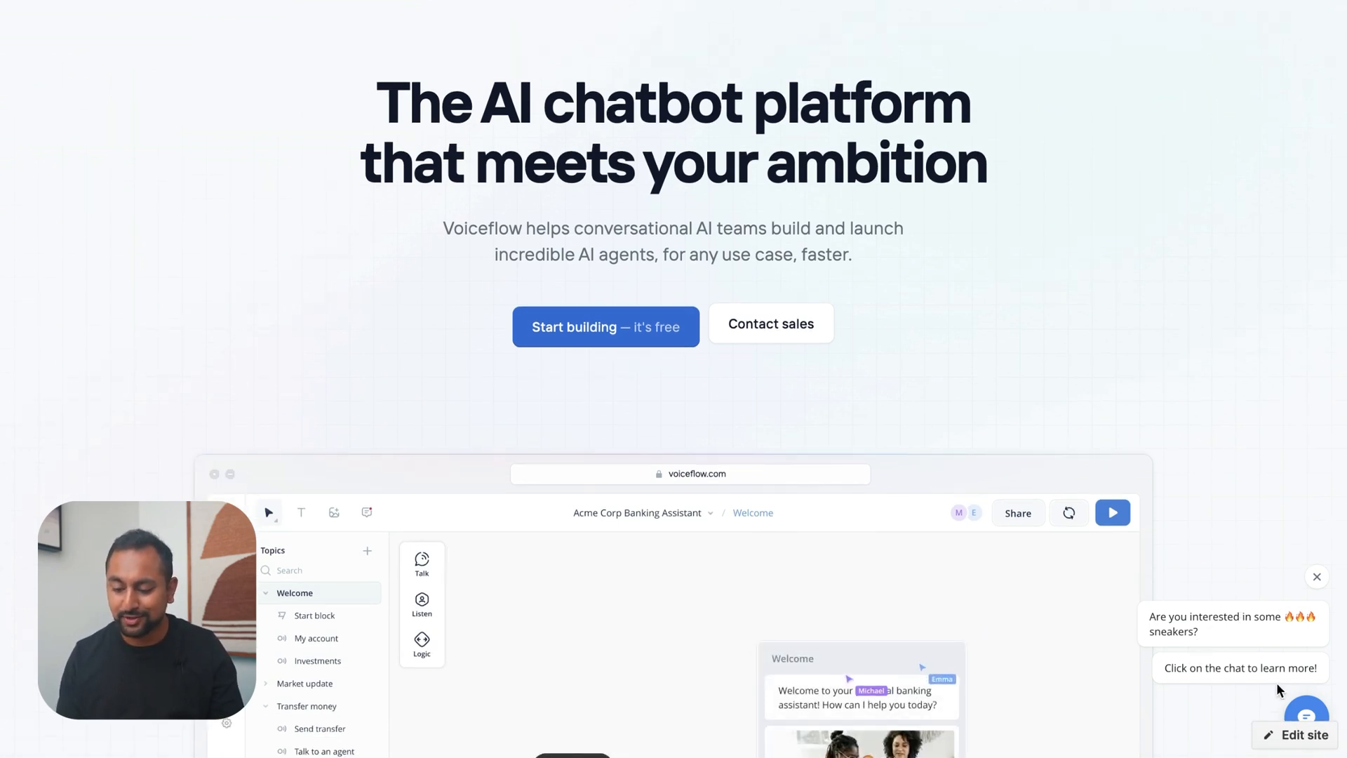
{"action": "left_click", "coordinate": [1303, 713]}
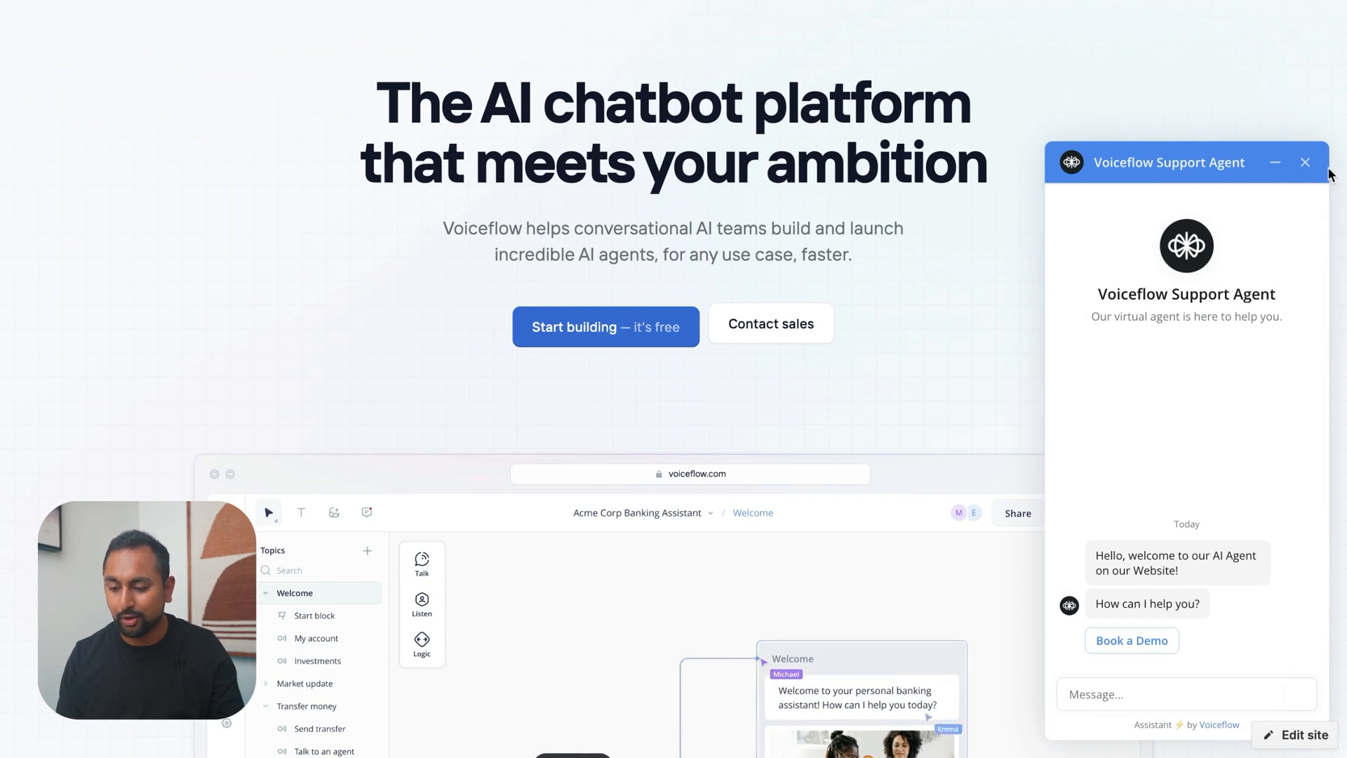
{"action": "left_click", "coordinate": [1275, 162]}
{"action": "left_click", "coordinate": [1319, 577]}
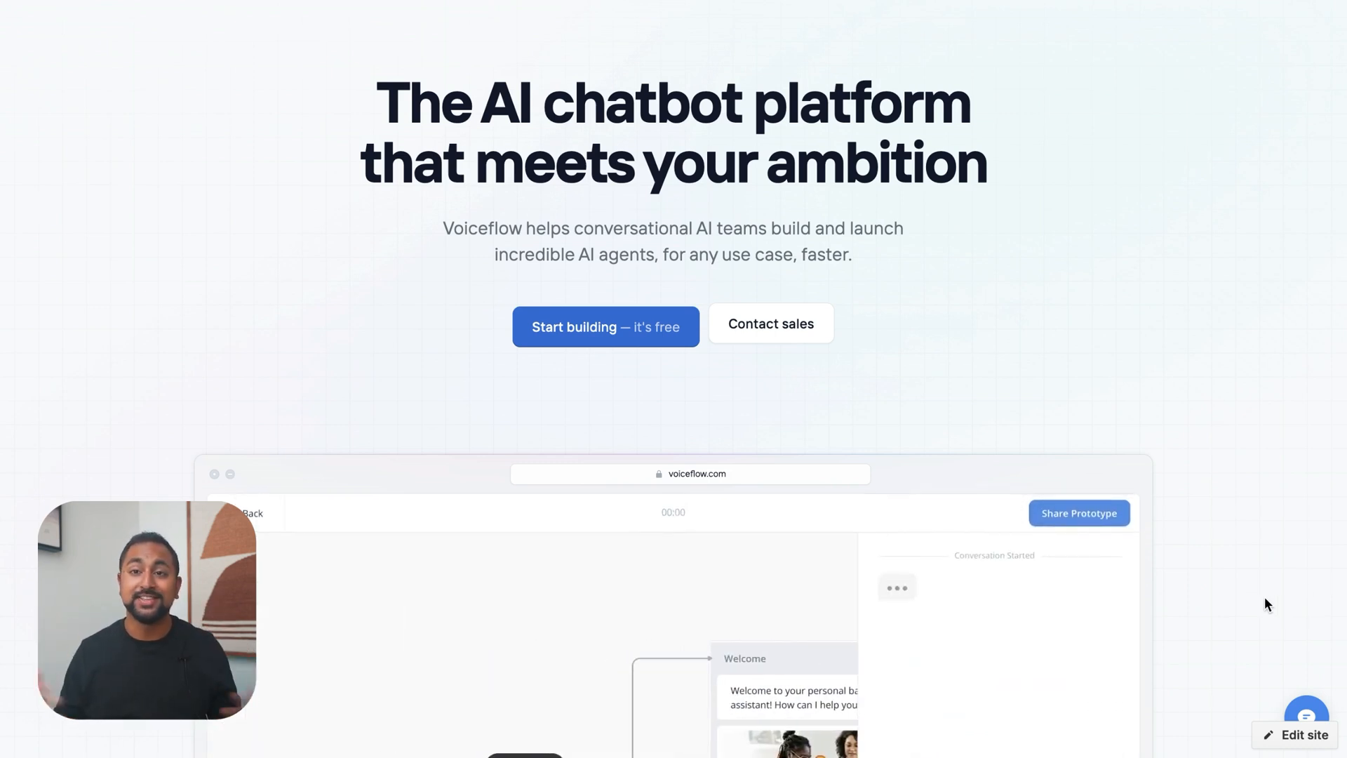
Reopen the Webflow Home page's "Before </body> tag" code and change "sneakers" in the first proactive message to "software"
{"action": "mouse_move", "coordinate": [28, 341]}
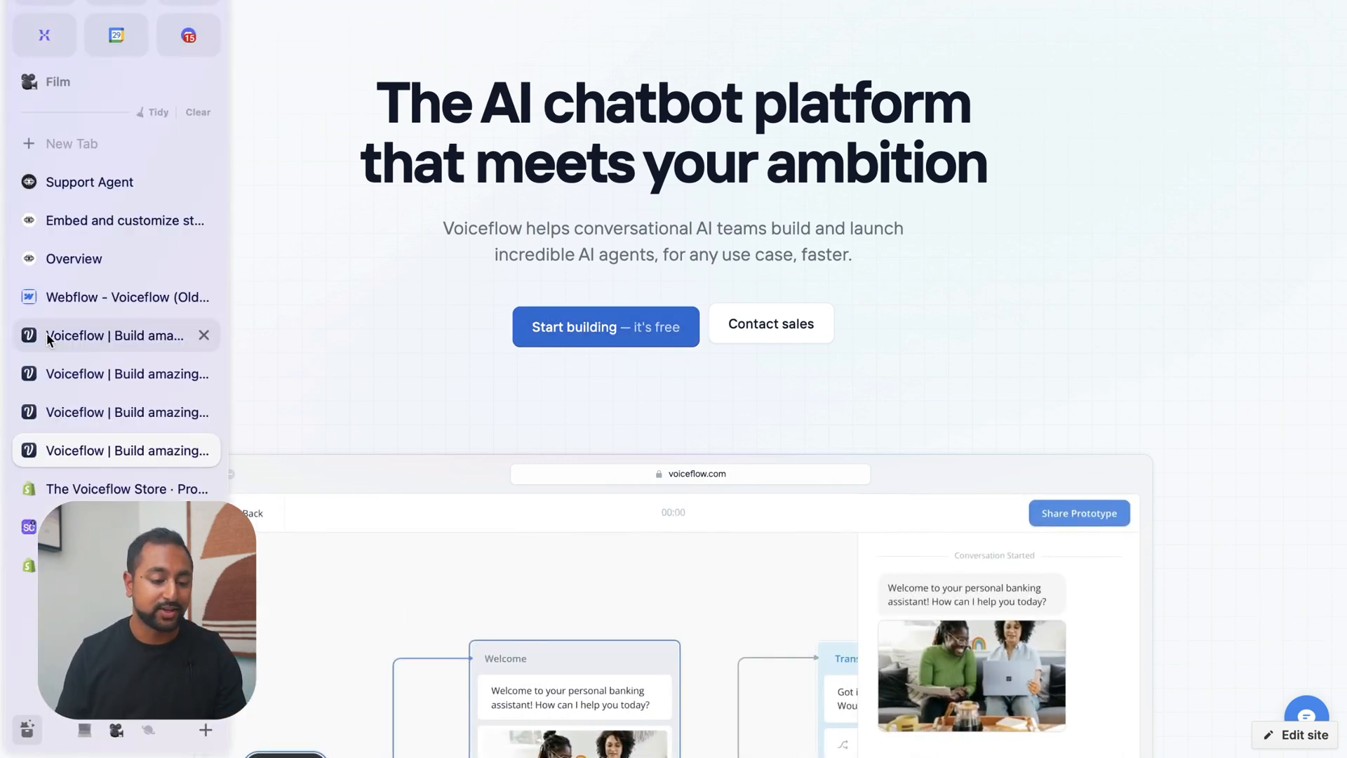
{"action": "left_click", "coordinate": [108, 298]}
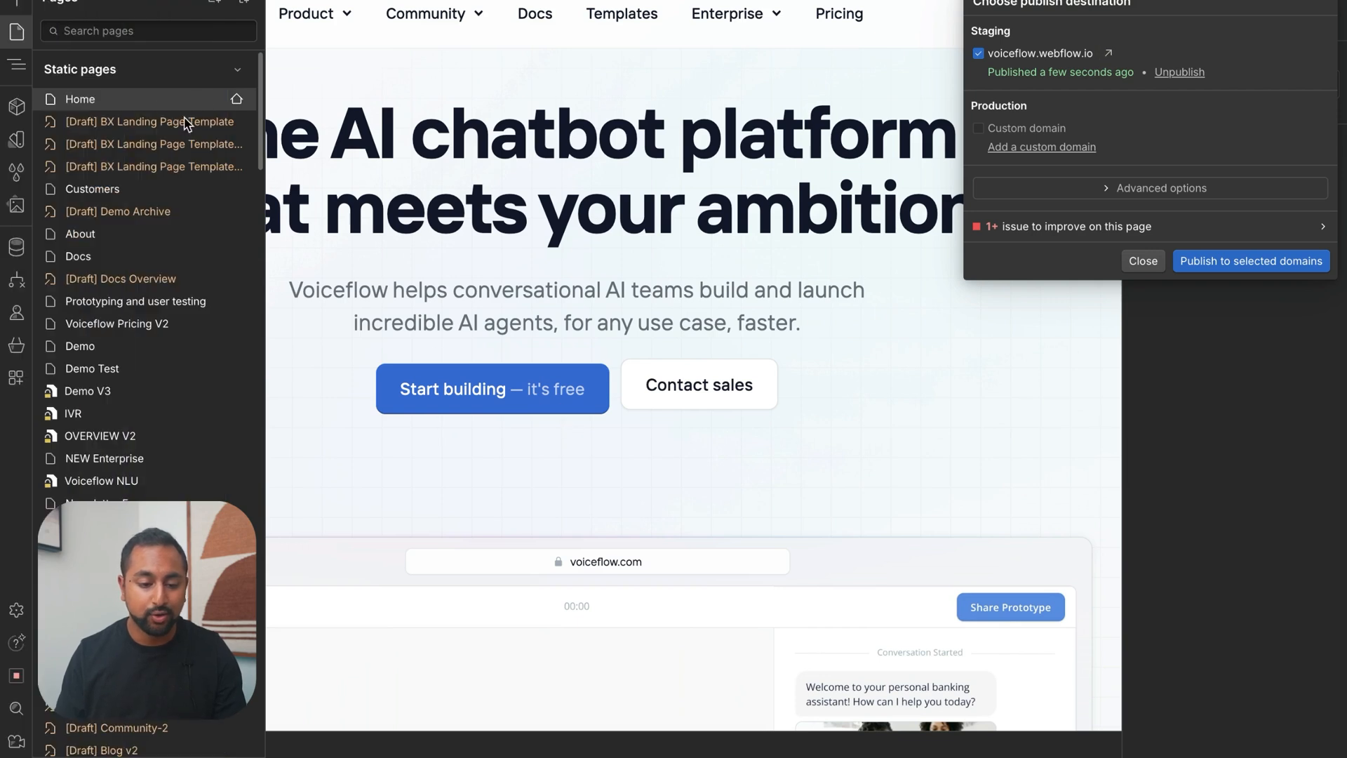
{"action": "left_click", "coordinate": [209, 101]}
{"action": "left_click", "coordinate": [236, 100]}
{"action": "scroll", "coordinate": [536, 410], "scroll_direction": "down", "scroll_amount": 15}
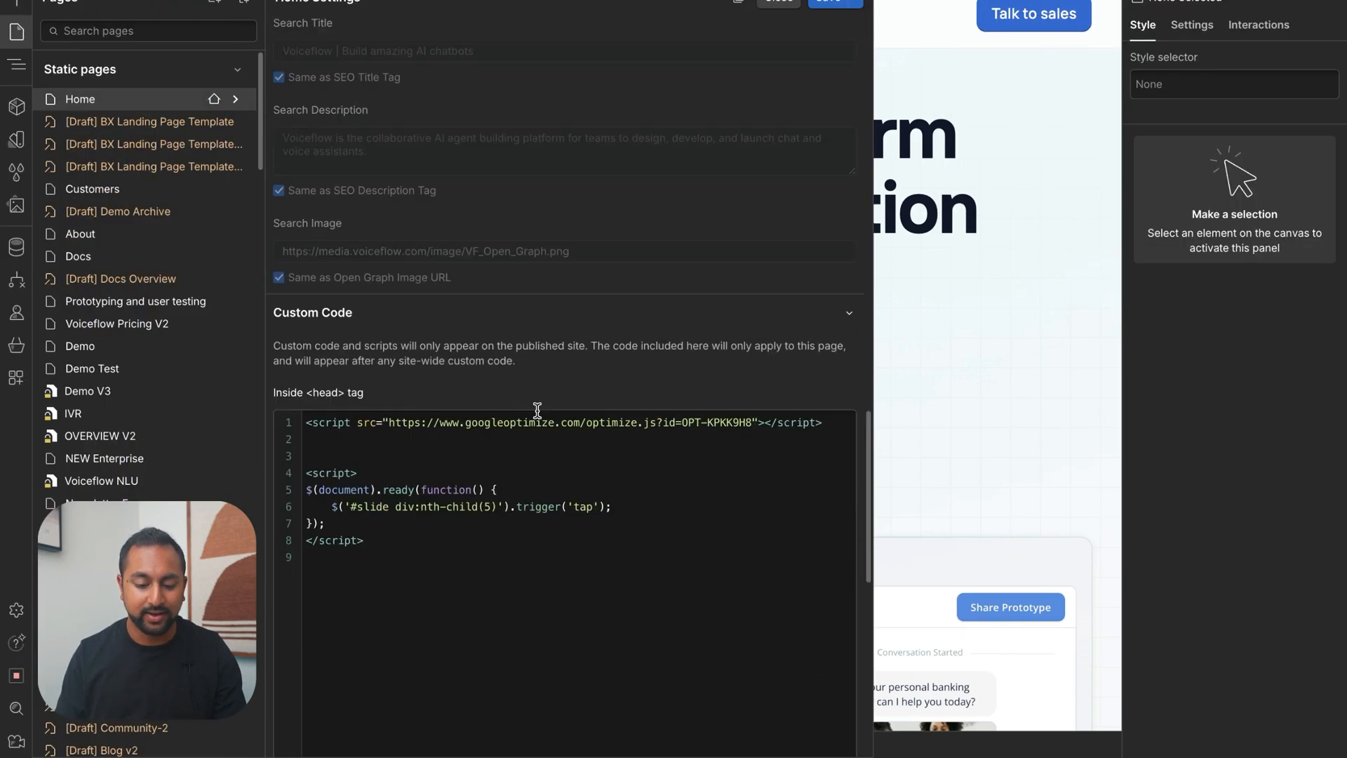
{"action": "scroll", "coordinate": [537, 410], "scroll_direction": "down", "scroll_amount": 5}
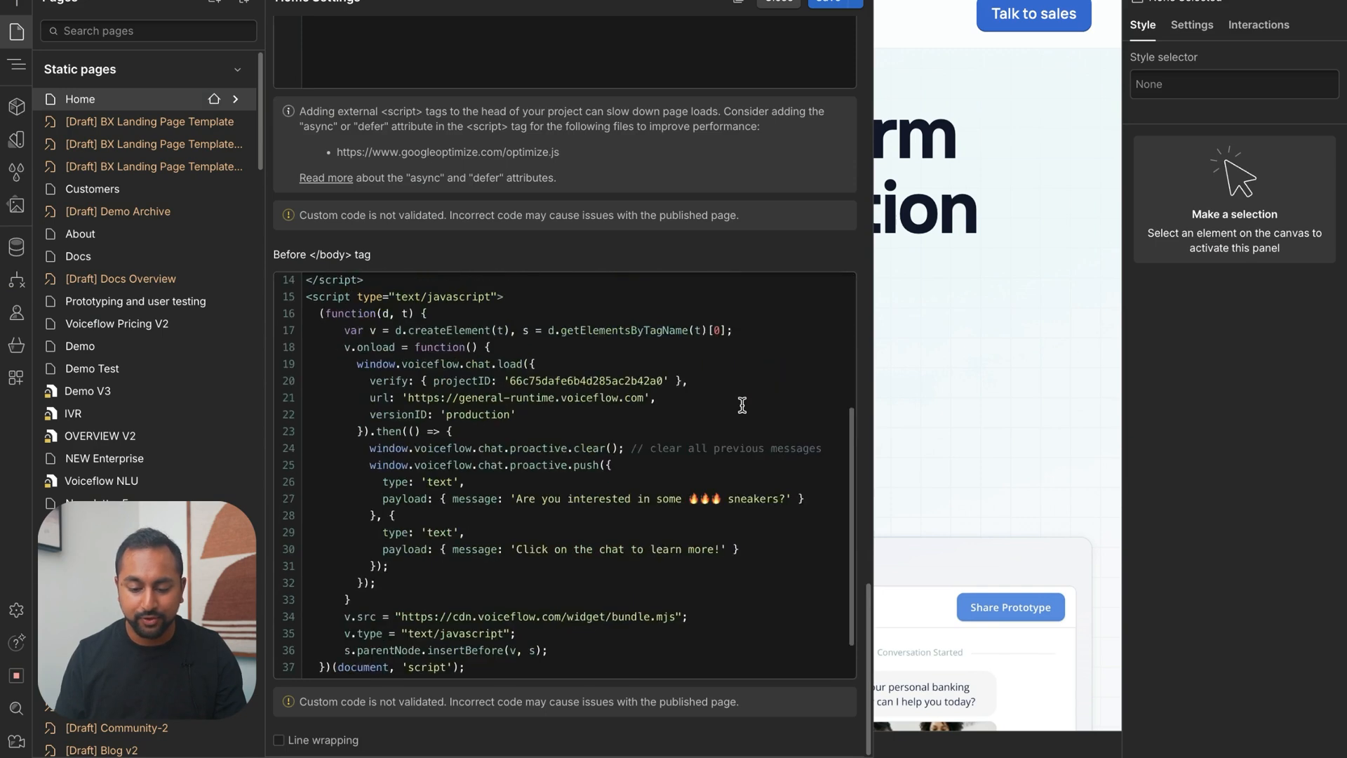
{"action": "double_click", "coordinate": [751, 447]}
{"action": "type", "text": "software"}
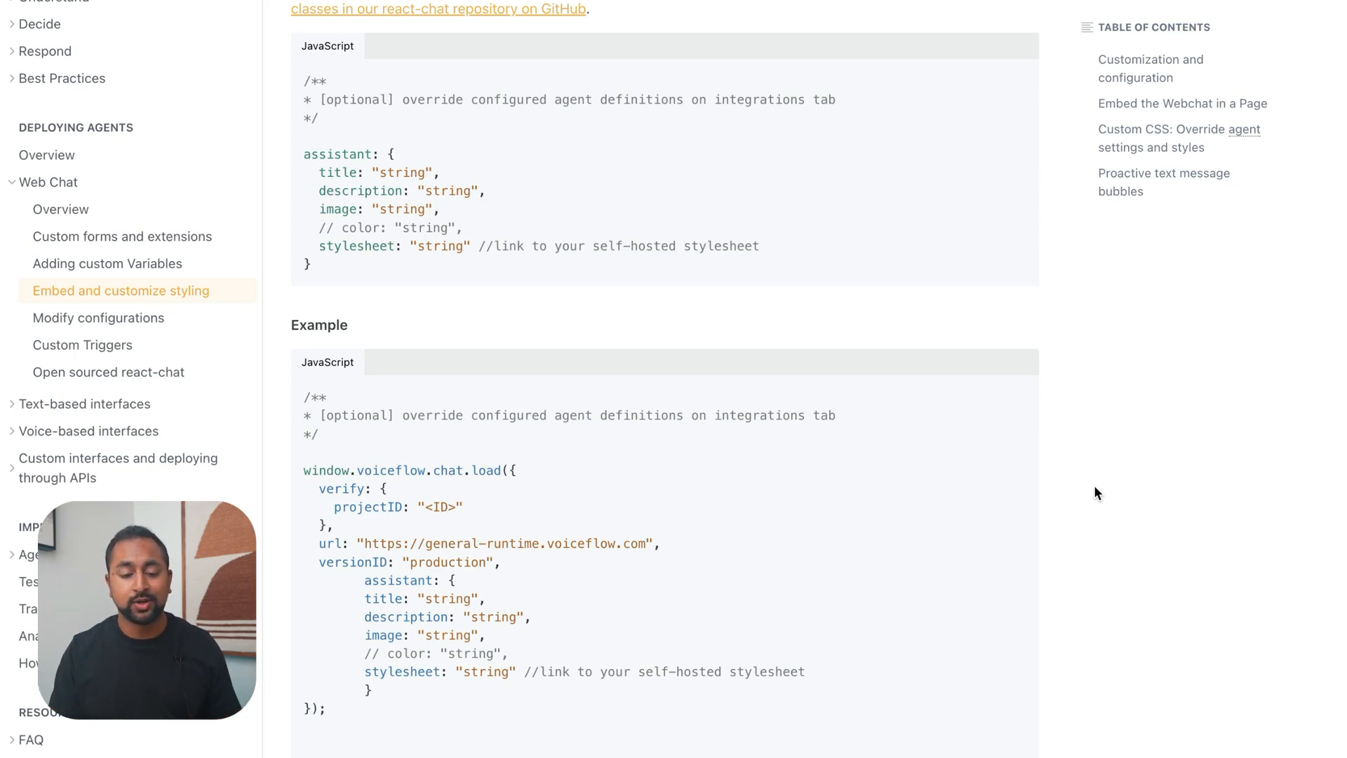
Examine the docs' "Custom CSS: Override agent settings and styles" section, especially the assistant override block and its self-hosted stylesheet property
{"action": "scroll", "coordinate": [594, 361], "scroll_direction": "up", "scroll_amount": 3}
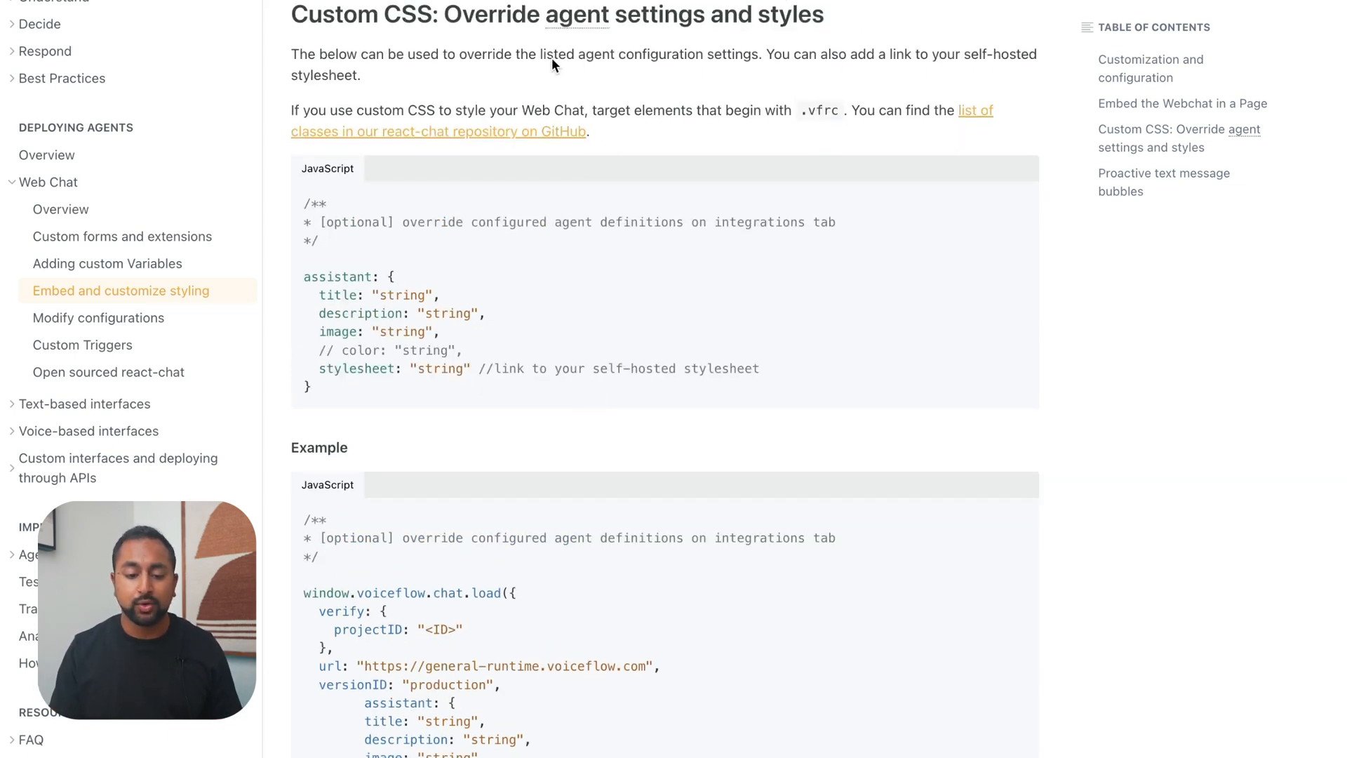
{"action": "left_click", "coordinate": [317, 390]}
{"action": "left_click", "coordinate": [304, 314]}
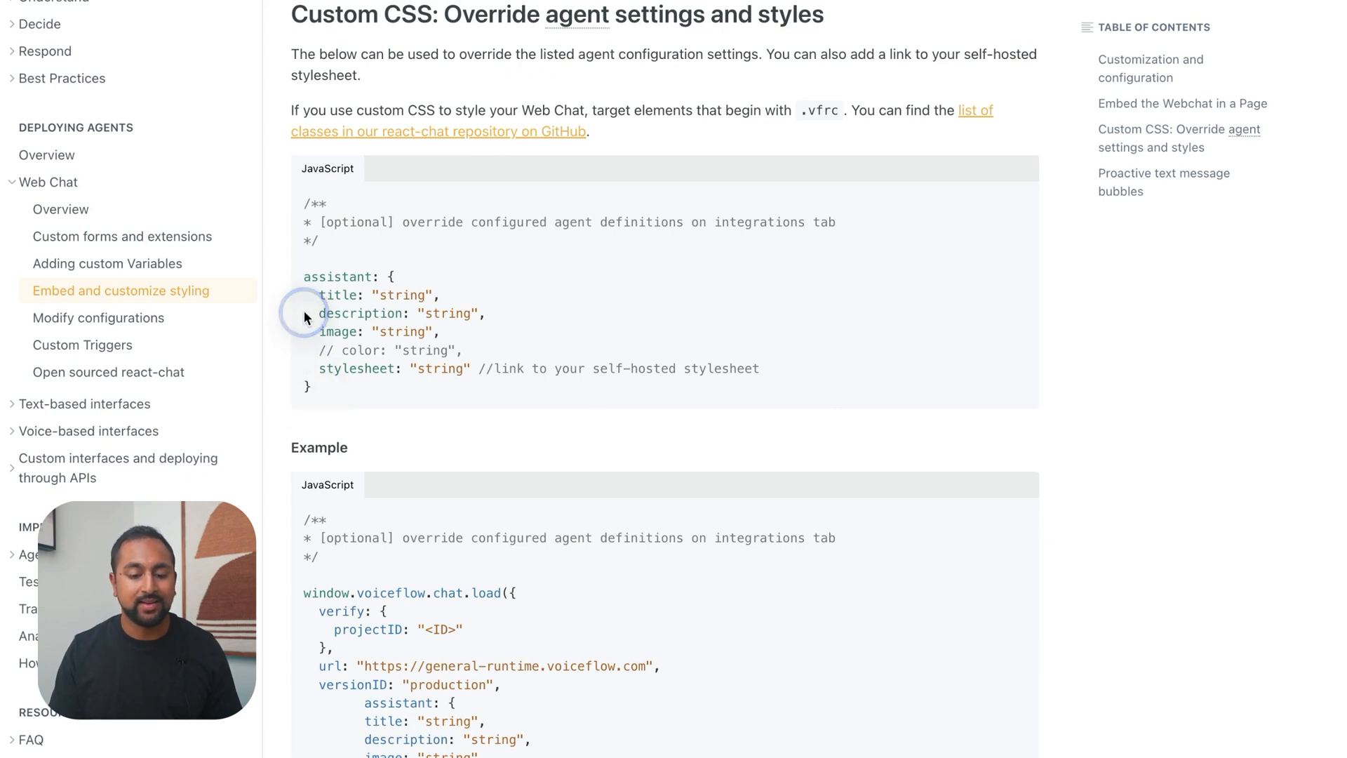
{"action": "left_click_drag", "start_coordinate": [303, 276], "coordinate": [343, 385]}
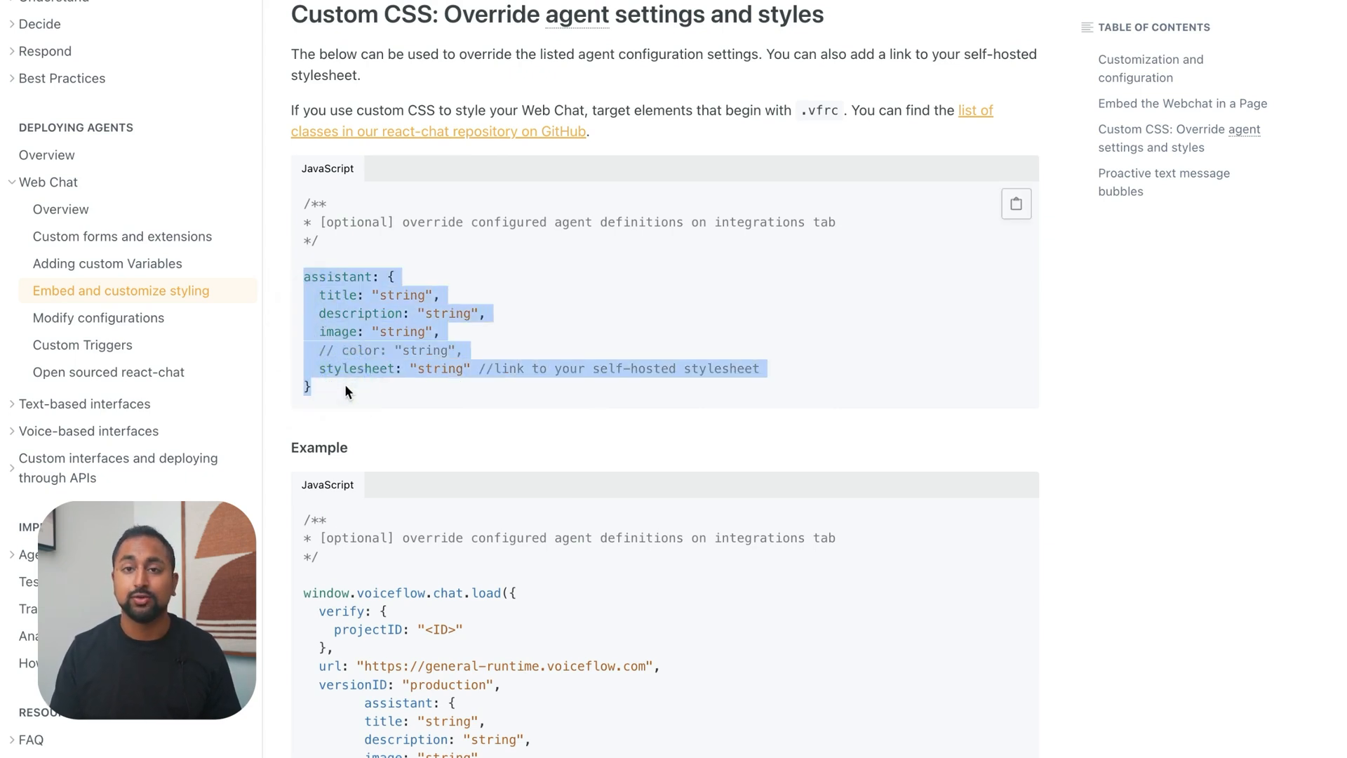
{"action": "left_click", "coordinate": [343, 386]}
{"action": "scroll", "coordinate": [346, 390], "scroll_direction": "down", "scroll_amount": 1}
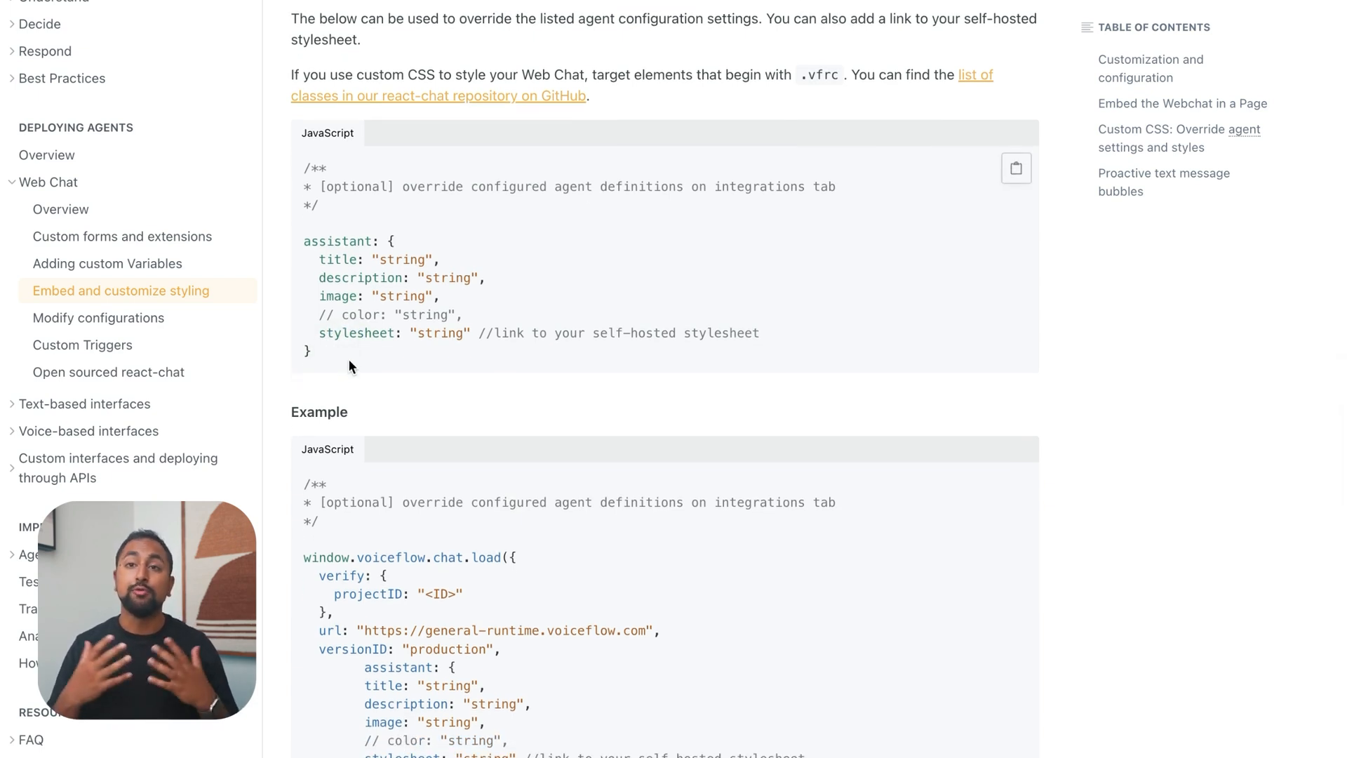
{"action": "scroll", "coordinate": [348, 359], "scroll_direction": "down", "scroll_amount": 1}
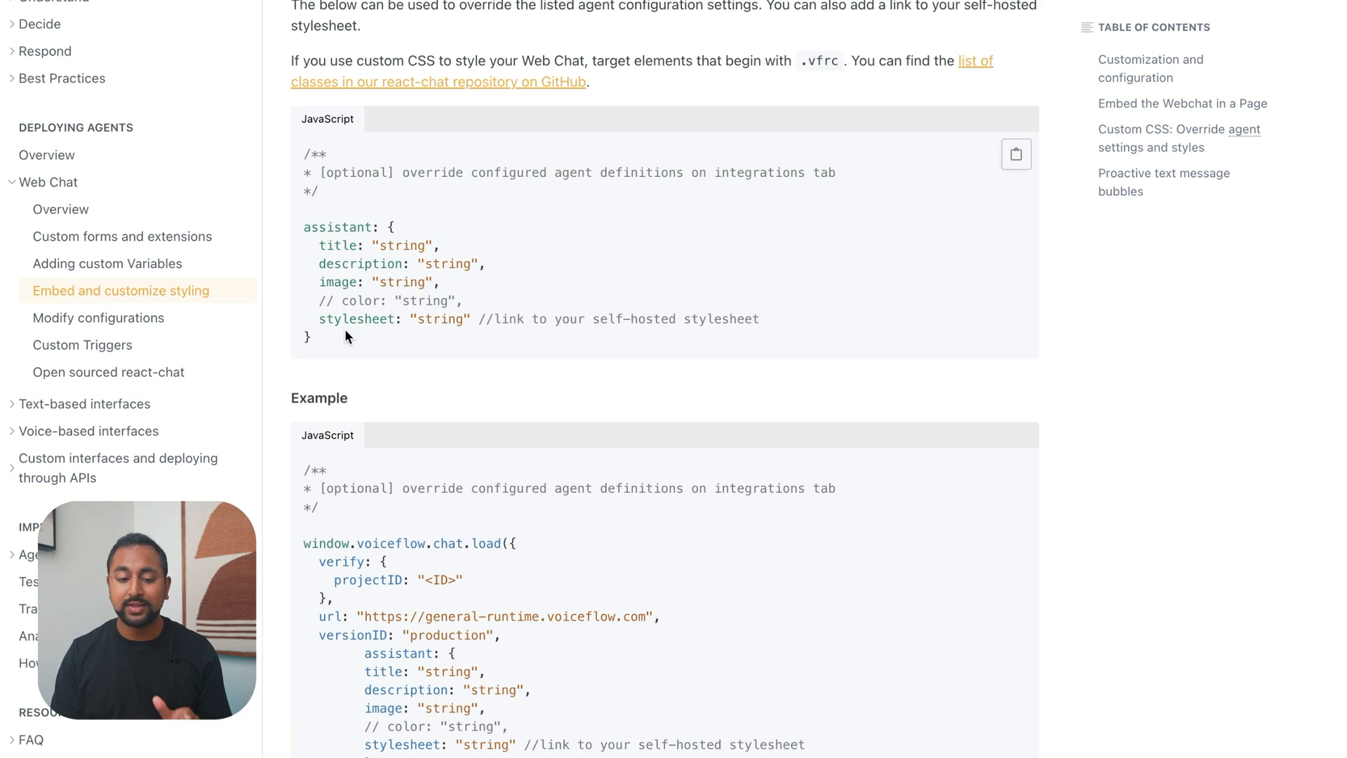
{"action": "triple_click", "coordinate": [322, 325]}
{"action": "left_click", "coordinate": [323, 324]}
{"action": "double_click", "coordinate": [325, 324]}
{"action": "triple_click", "coordinate": [324, 324]}
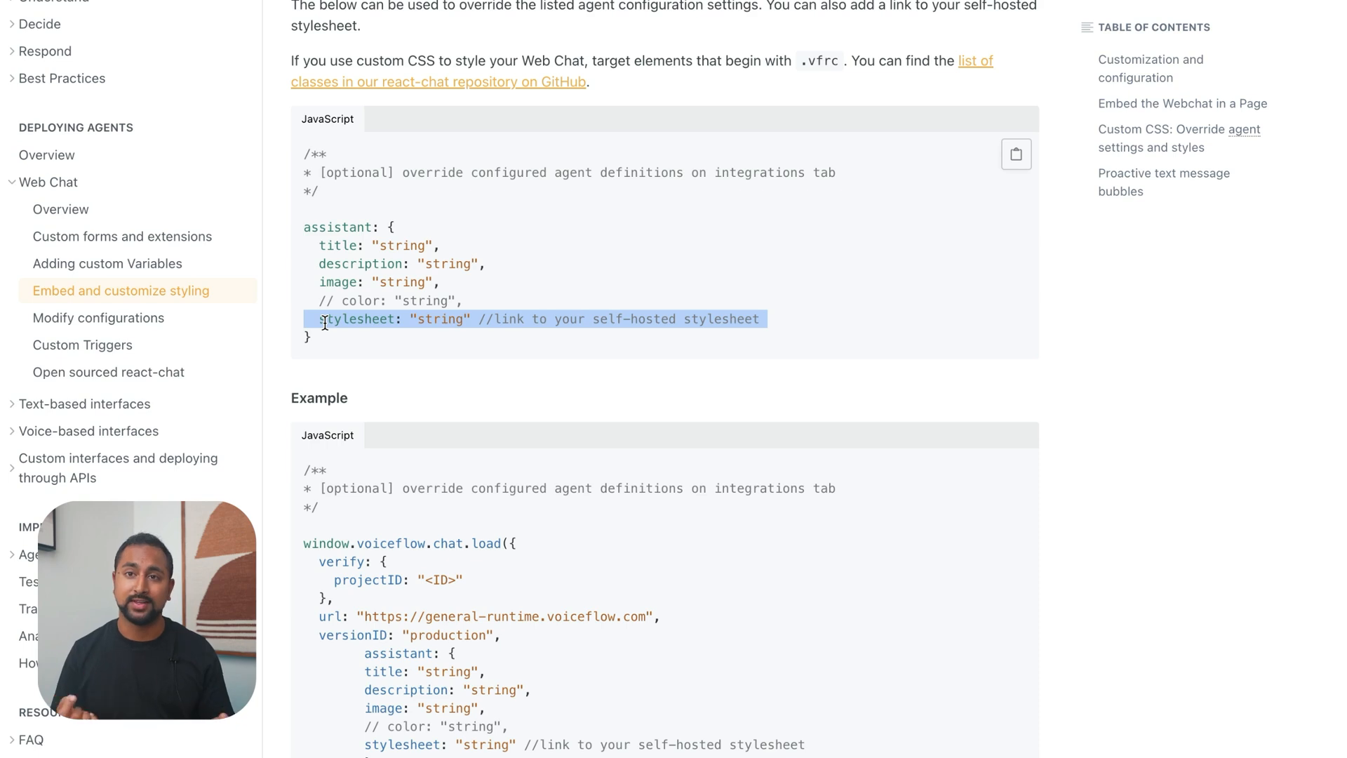
Examine the stylesheet property in the docs' assistant override block and the full chat load example below it
{"action": "left_click", "coordinate": [325, 323]}
{"action": "scroll", "coordinate": [336, 323], "scroll_direction": "down", "scroll_amount": 2}
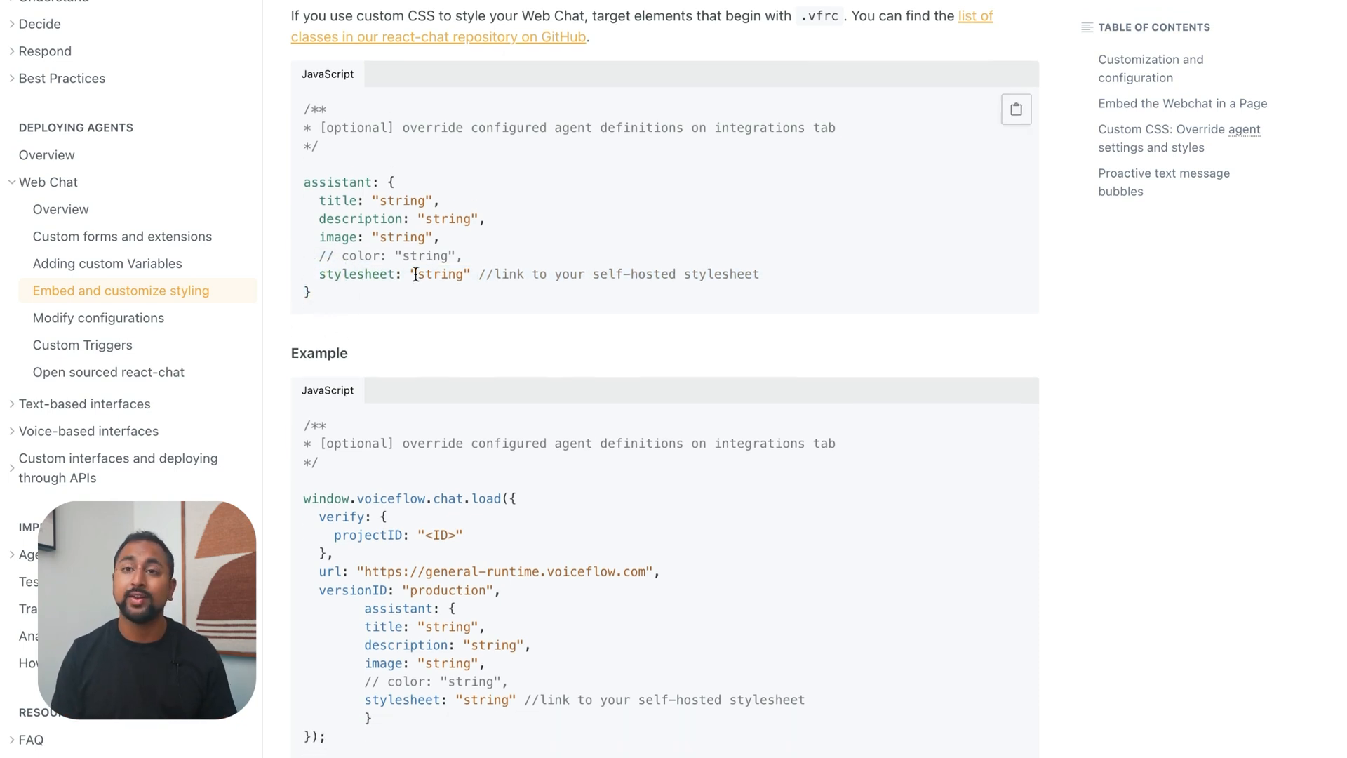
{"action": "left_click_drag", "start_coordinate": [411, 274], "coordinate": [468, 268]}
{"action": "left_click", "coordinate": [467, 268]}
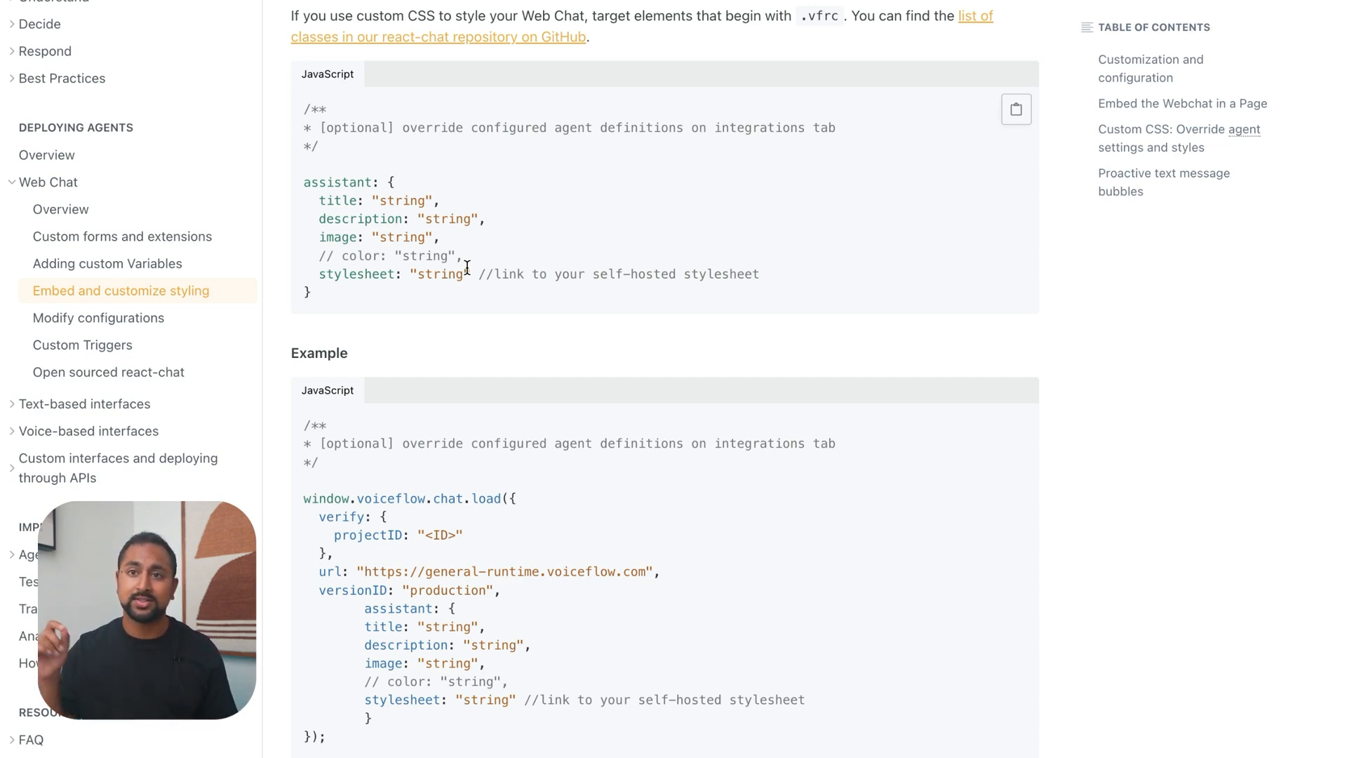
{"action": "double_click", "coordinate": [452, 270]}
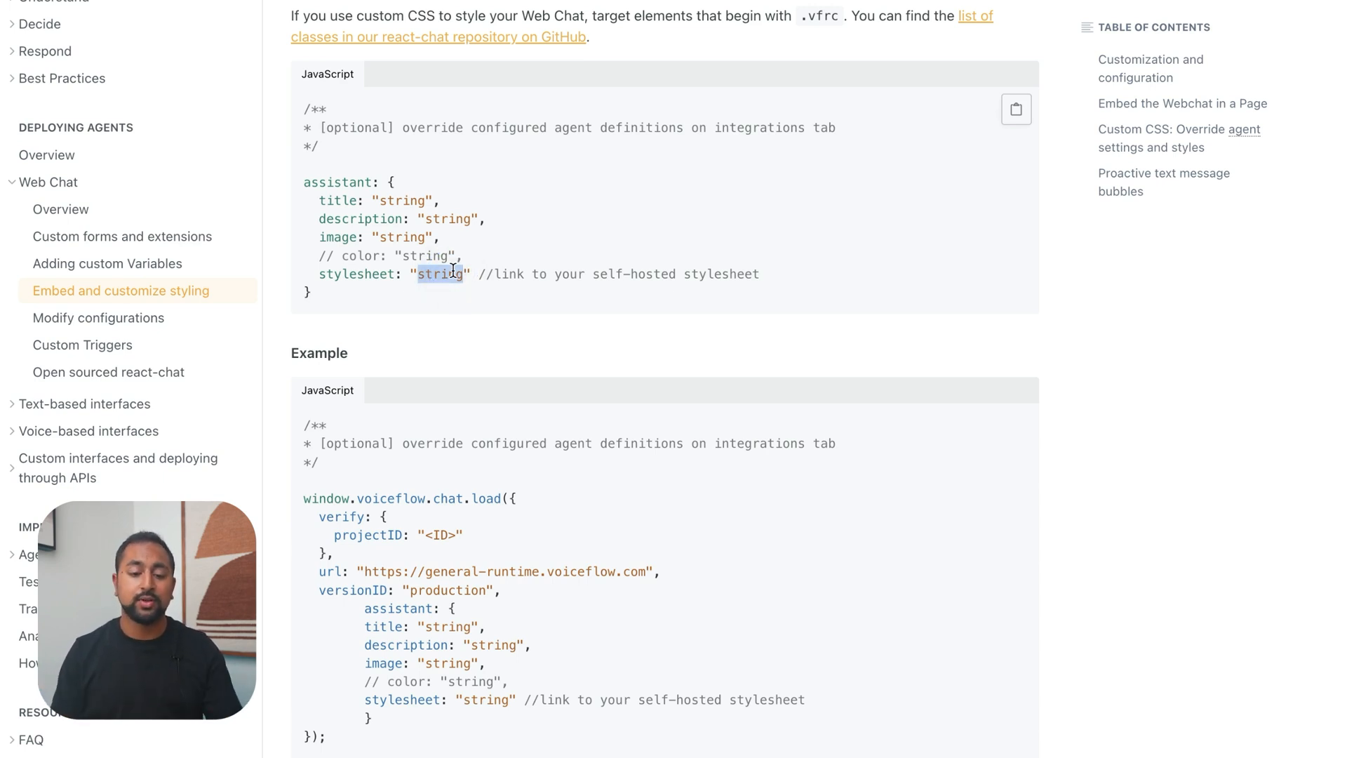
{"action": "scroll", "coordinate": [452, 244], "scroll_direction": "up", "scroll_amount": 1}
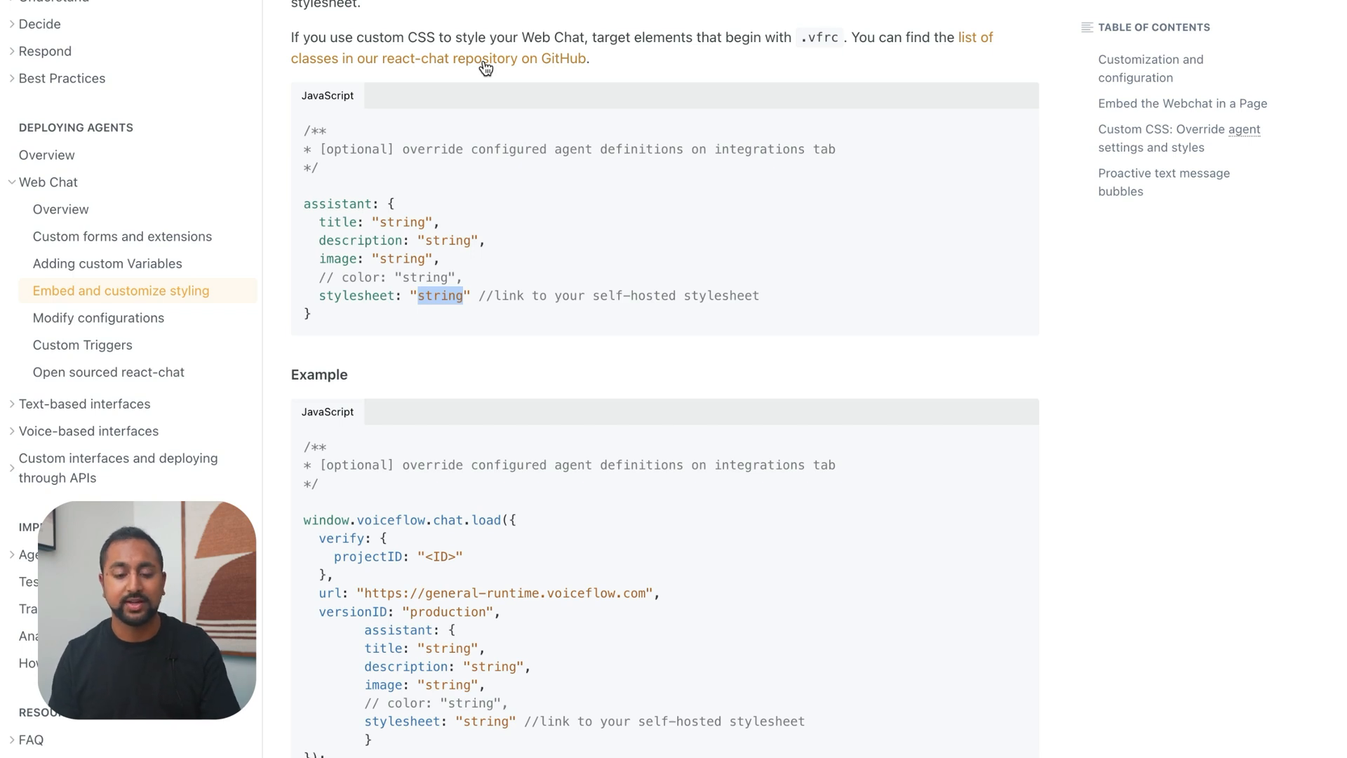
{"action": "left_click_drag", "start_coordinate": [355, 318], "coordinate": [299, 203]}
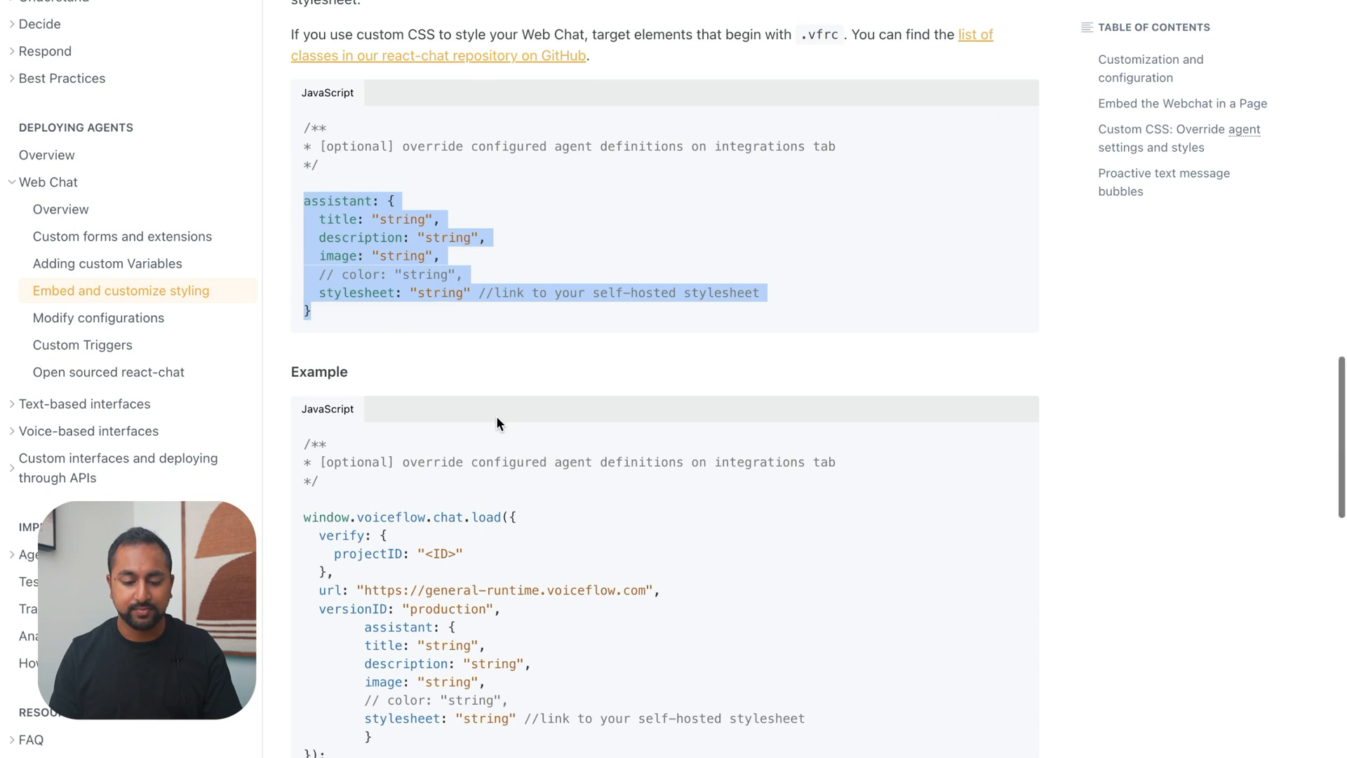
{"action": "scroll", "coordinate": [495, 416], "scroll_direction": "down", "scroll_amount": 7}
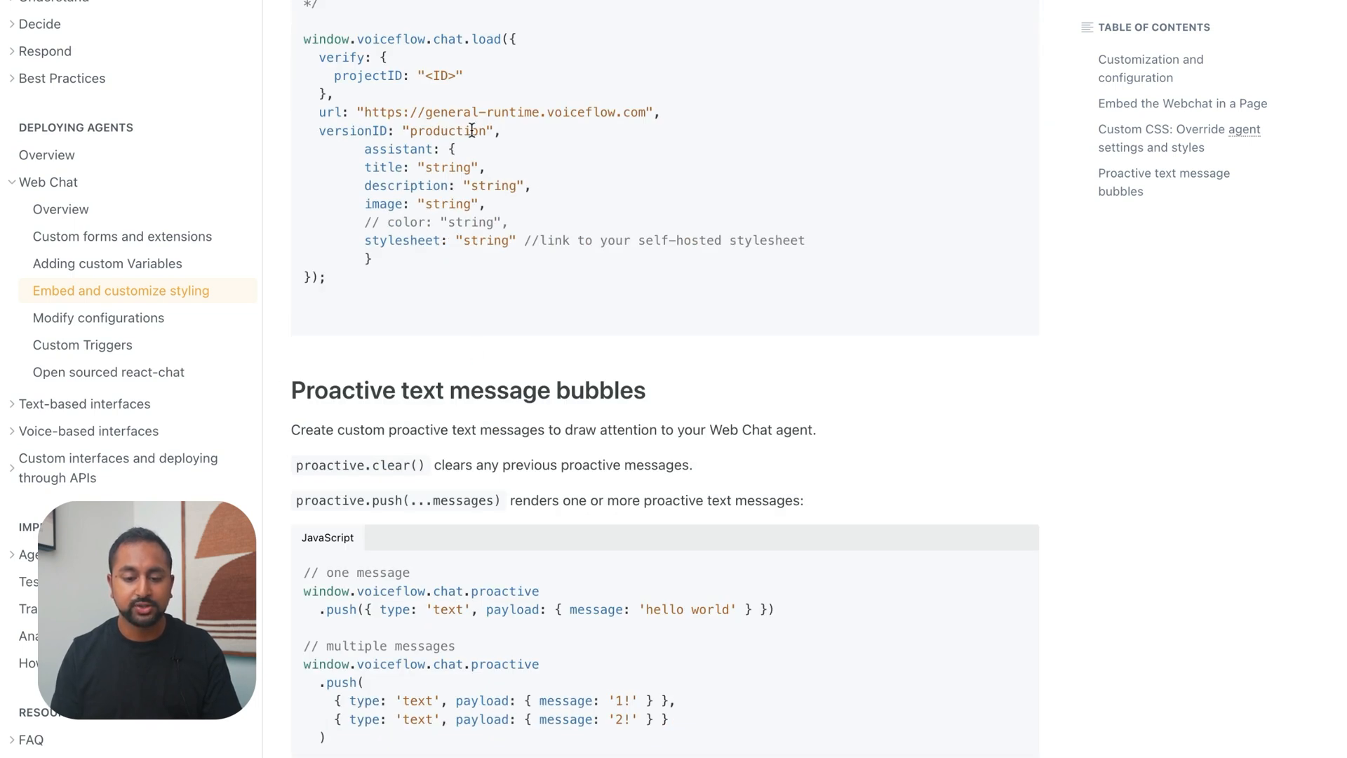
Switch to ChatGPT and ask it to add the assistant section to the widget script, pasting in the docs' chat load example
{"action": "key", "text": "ctrl+Left"}
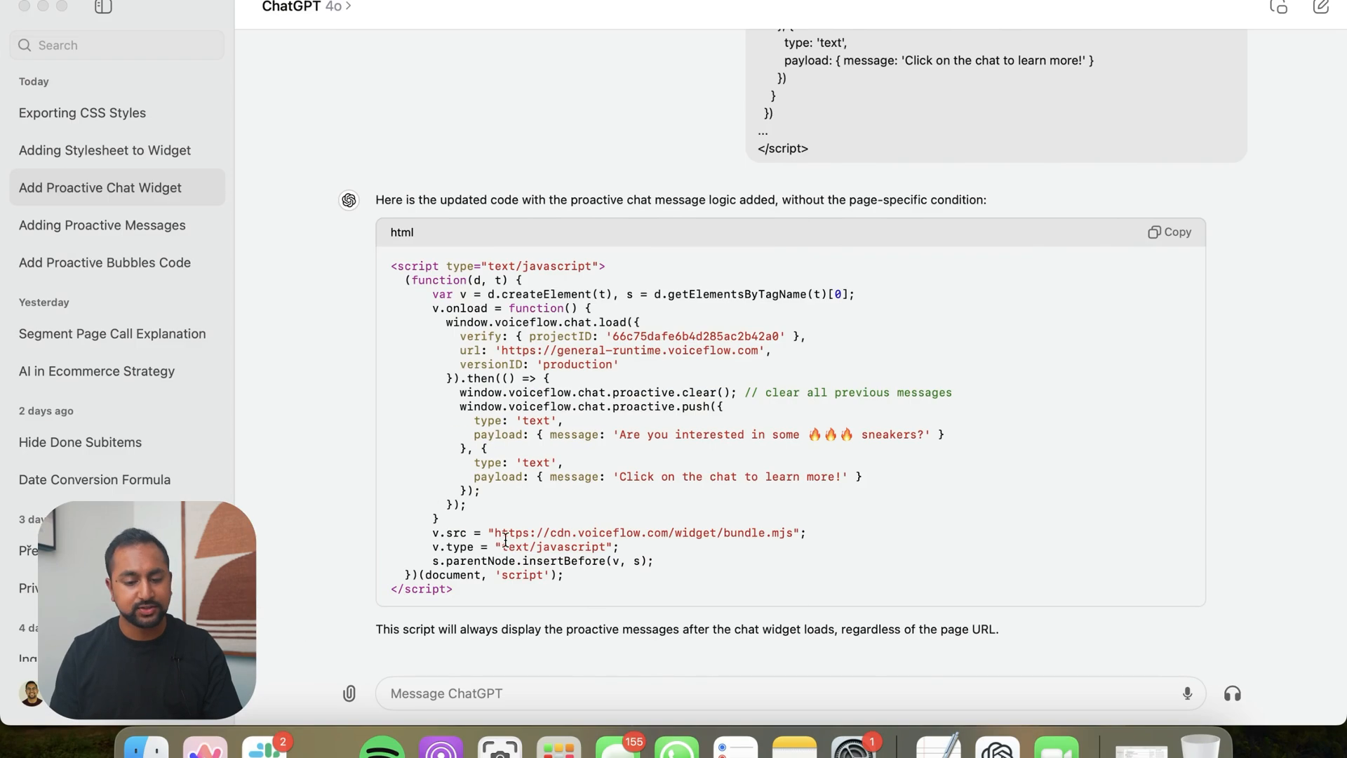
{"action": "left_click", "coordinate": [491, 693]}
{"action": "type", "text": "Can you add in this section on asssita"}
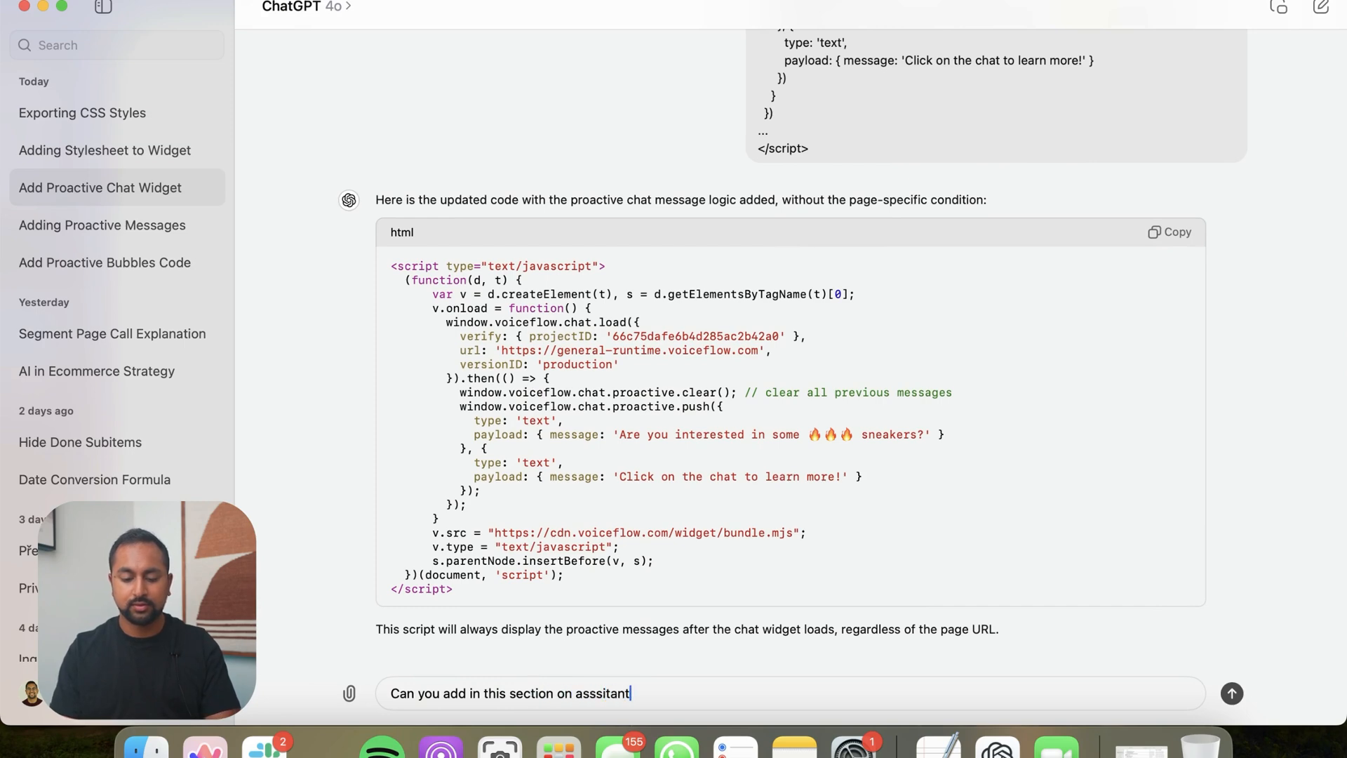
{"action": "key", "text": "ctrl+Right"}
{"action": "scroll", "coordinate": [936, 433], "scroll_direction": "up", "scroll_amount": 5}
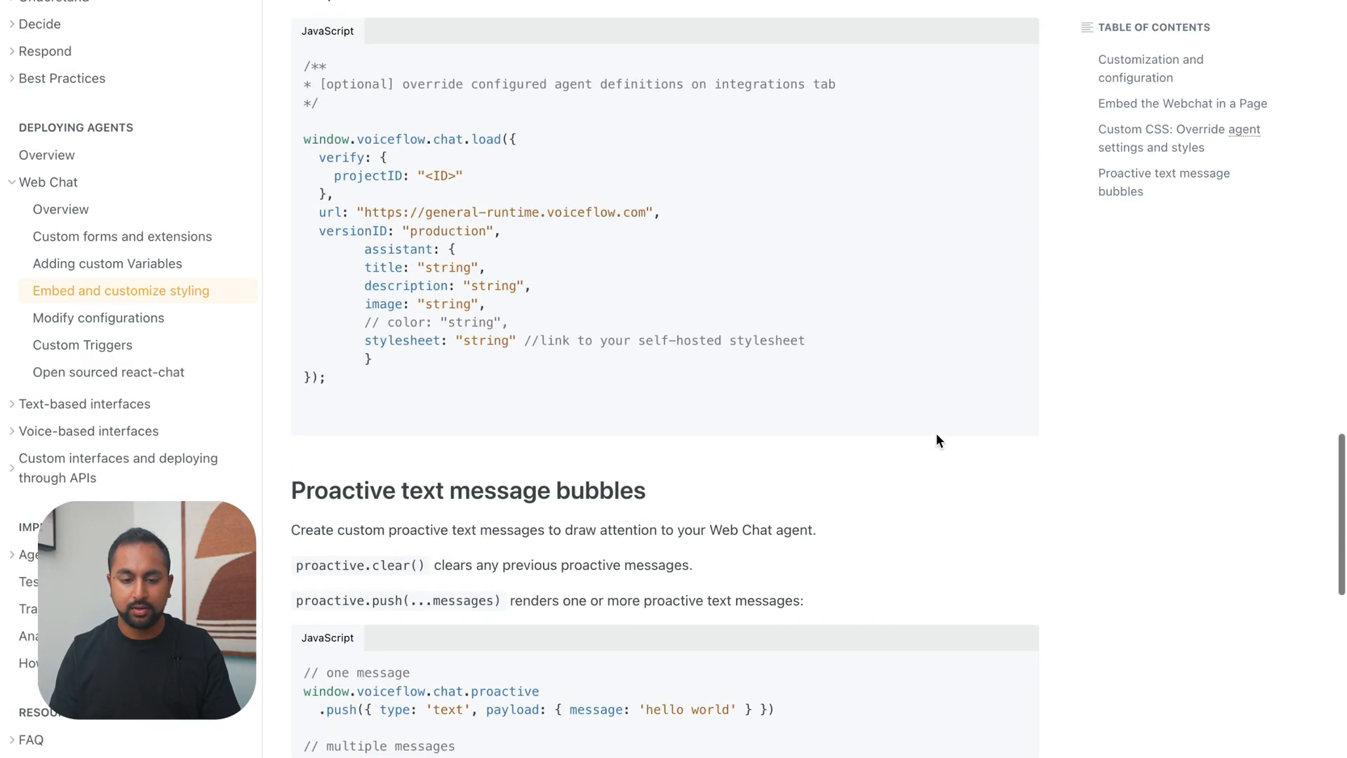
{"action": "left_click", "coordinate": [1005, 77]}
{"action": "key", "text": "ctrl+Left"}
{"action": "key", "text": "super+v"}
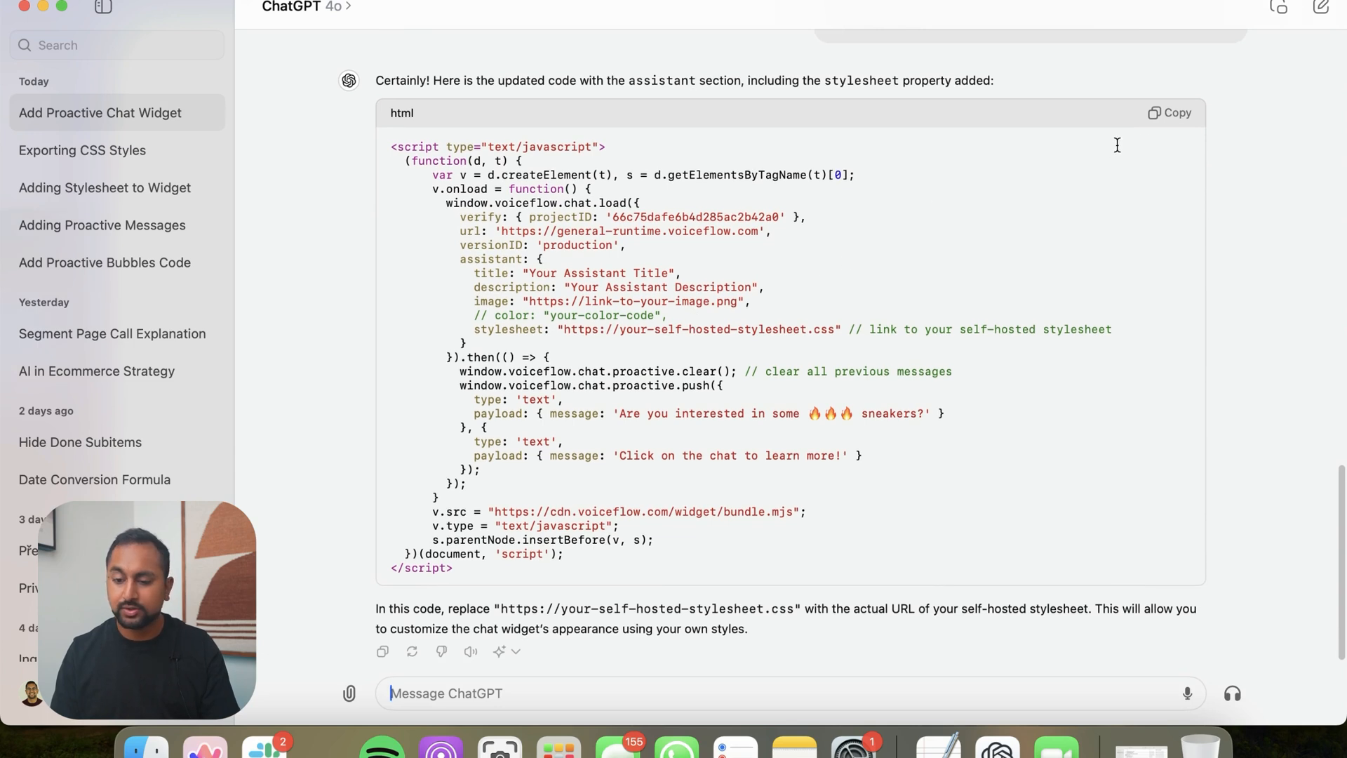
Copy ChatGPT's updated script and replace the chat widget script in the Webflow Home page's "Before </body> tag" code with it
{"action": "left_click", "coordinate": [1166, 113]}
{"action": "key", "text": "ctrl+Right"}
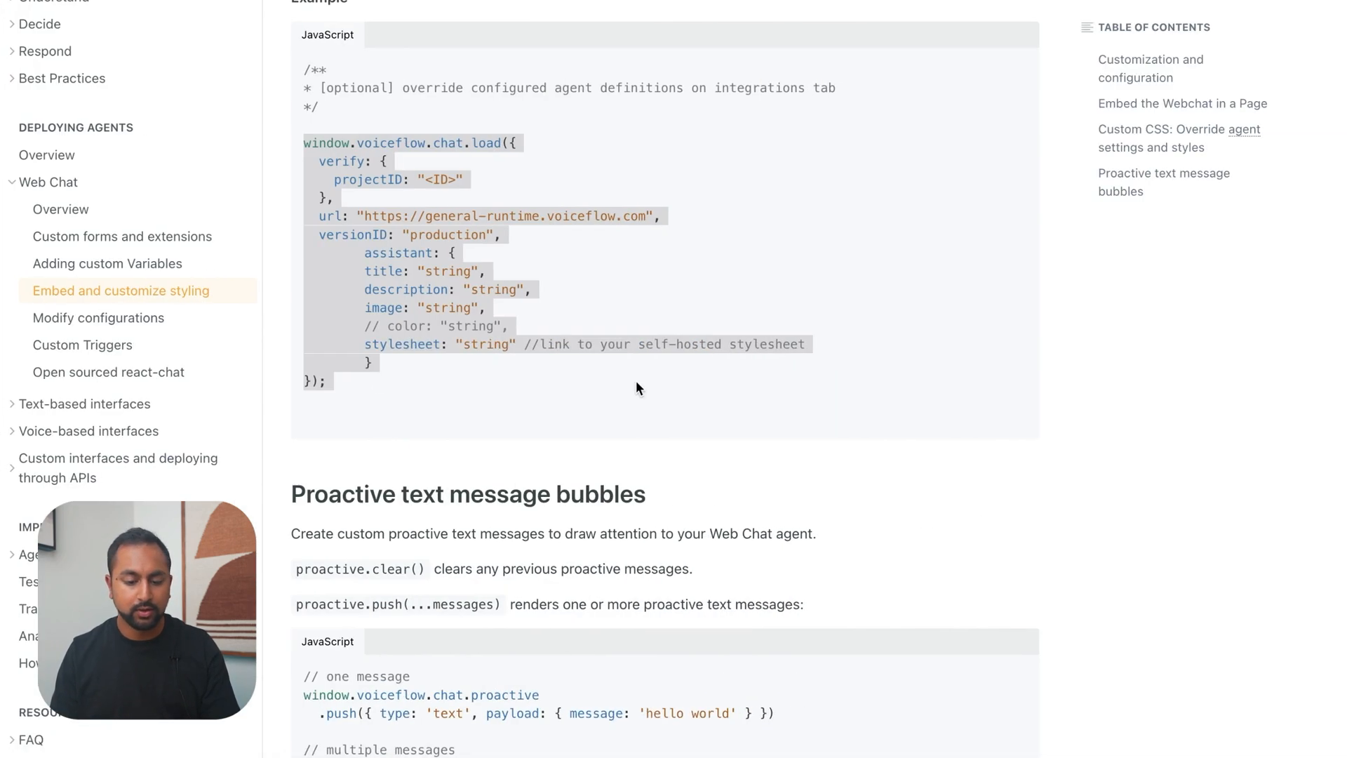
{"action": "mouse_move", "coordinate": [5, 379]}
{"action": "left_click", "coordinate": [82, 421]}
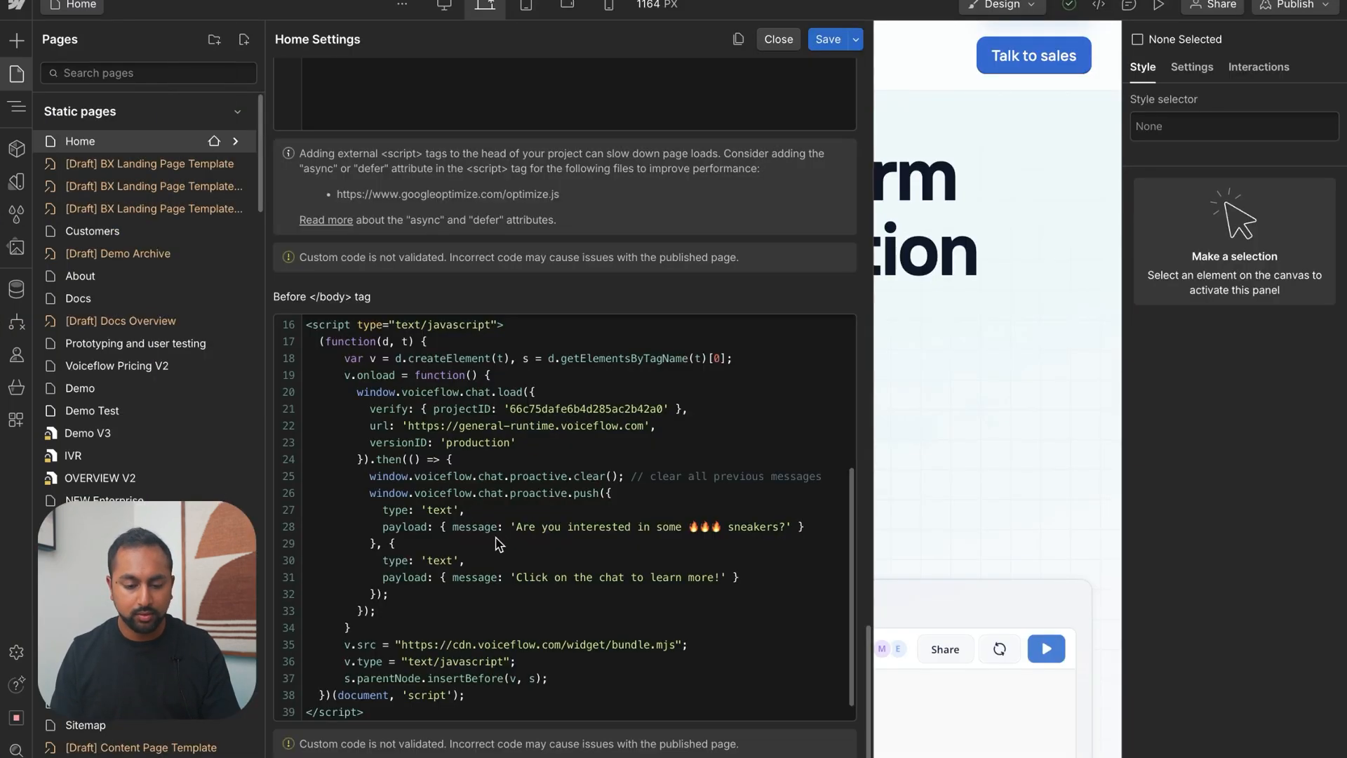
{"action": "scroll", "coordinate": [482, 670], "scroll_direction": "down", "scroll_amount": 2}
{"action": "scroll", "coordinate": [445, 693], "scroll_direction": "up", "scroll_amount": 1}
{"action": "left_click_drag", "start_coordinate": [434, 699], "coordinate": [380, 388]}
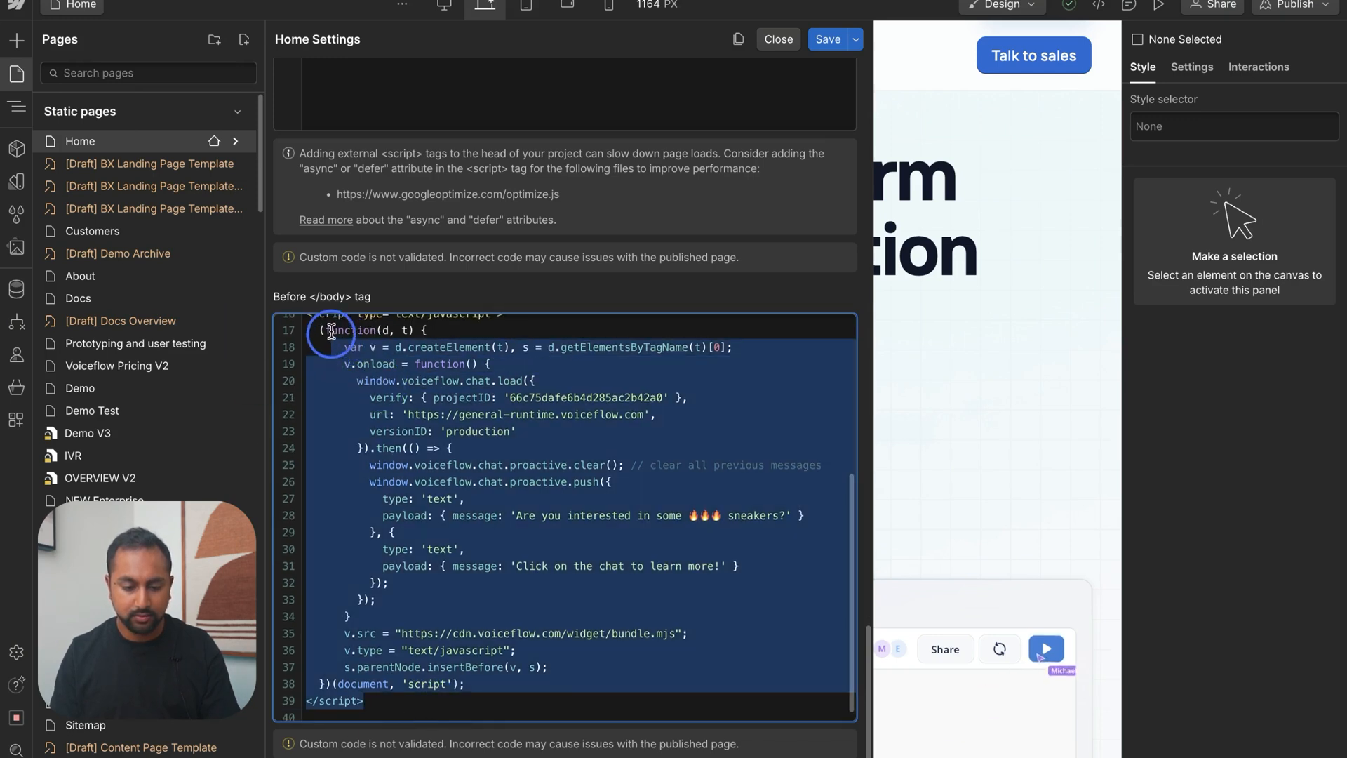
{"action": "key", "text": "ctrl+v"}
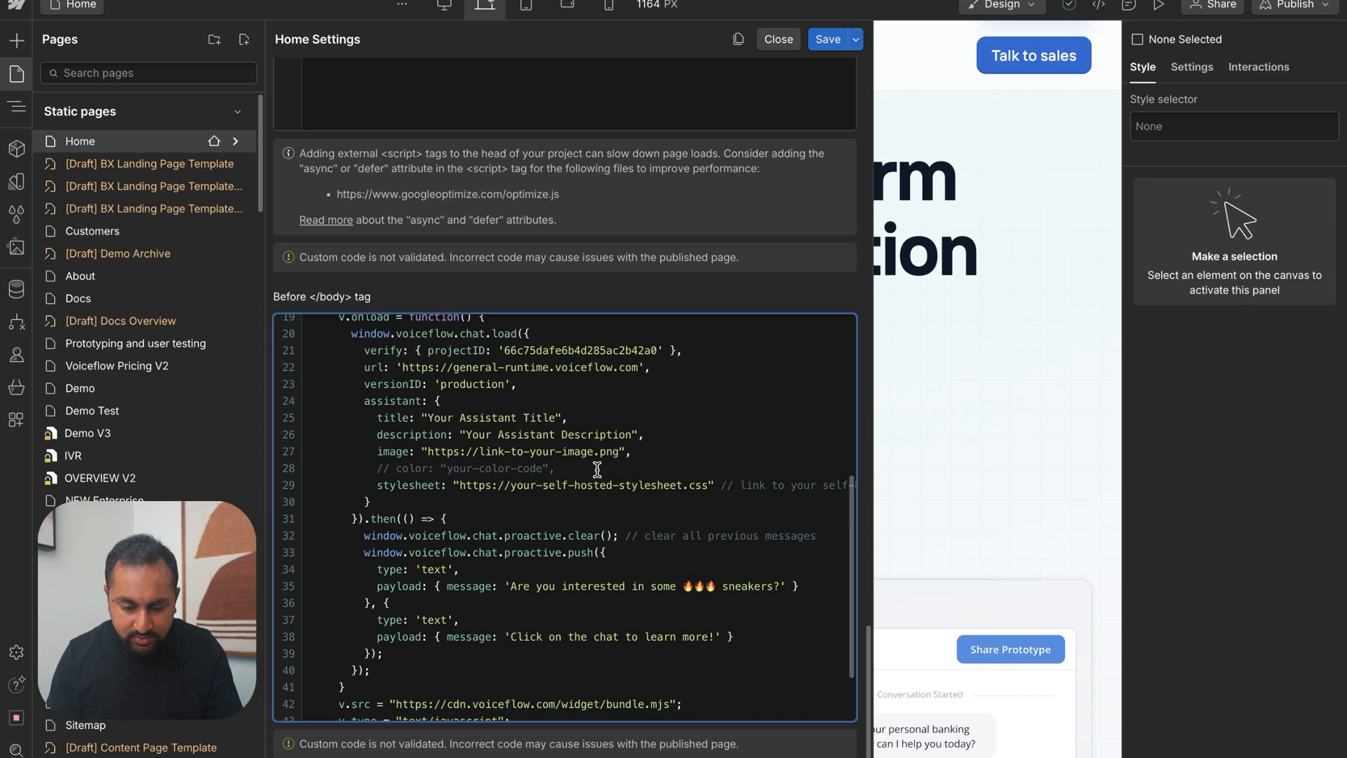
Delete the title, description, image and color lines from the script's assistant block, leaving only the stylesheet property
{"action": "left_click_drag", "start_coordinate": [597, 469], "coordinate": [311, 420]}
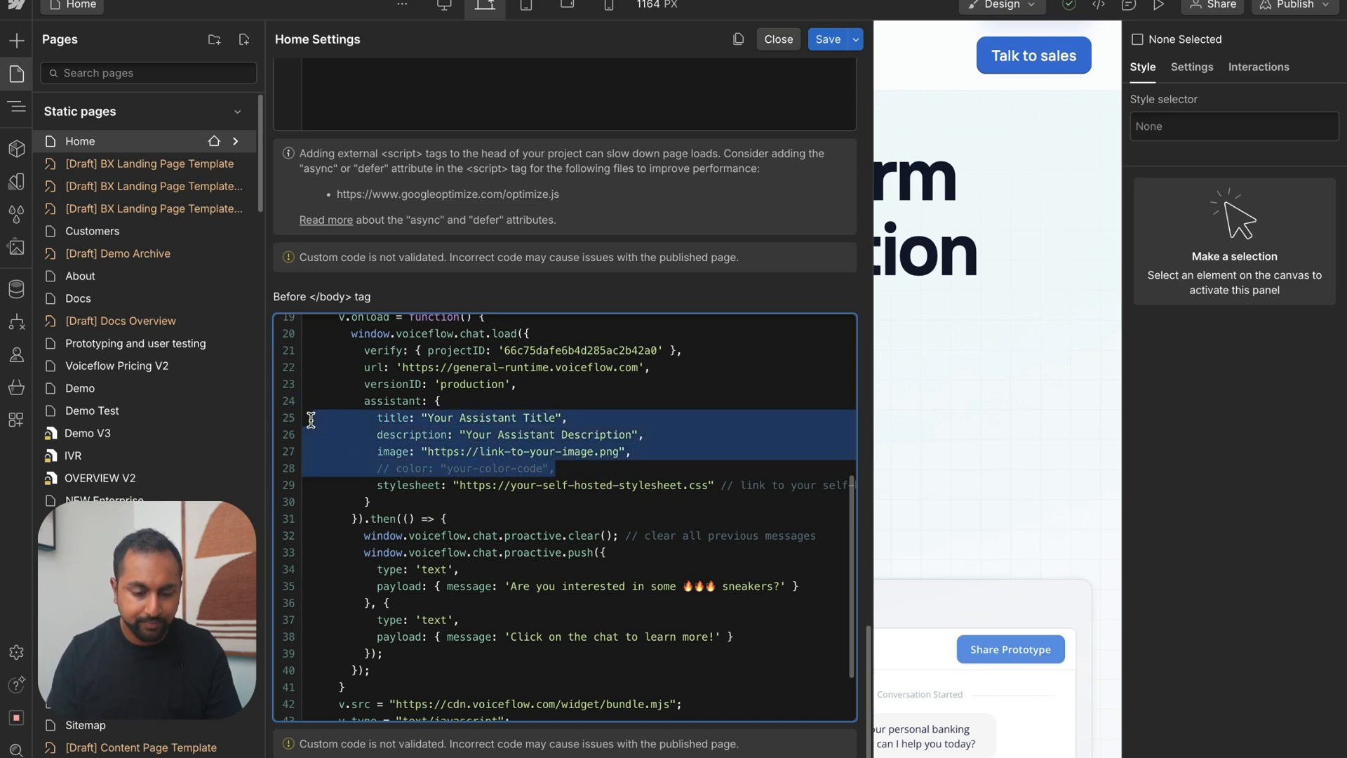
{"action": "key", "text": "BackSpace"}
{"action": "key", "text": "BackSpace"}
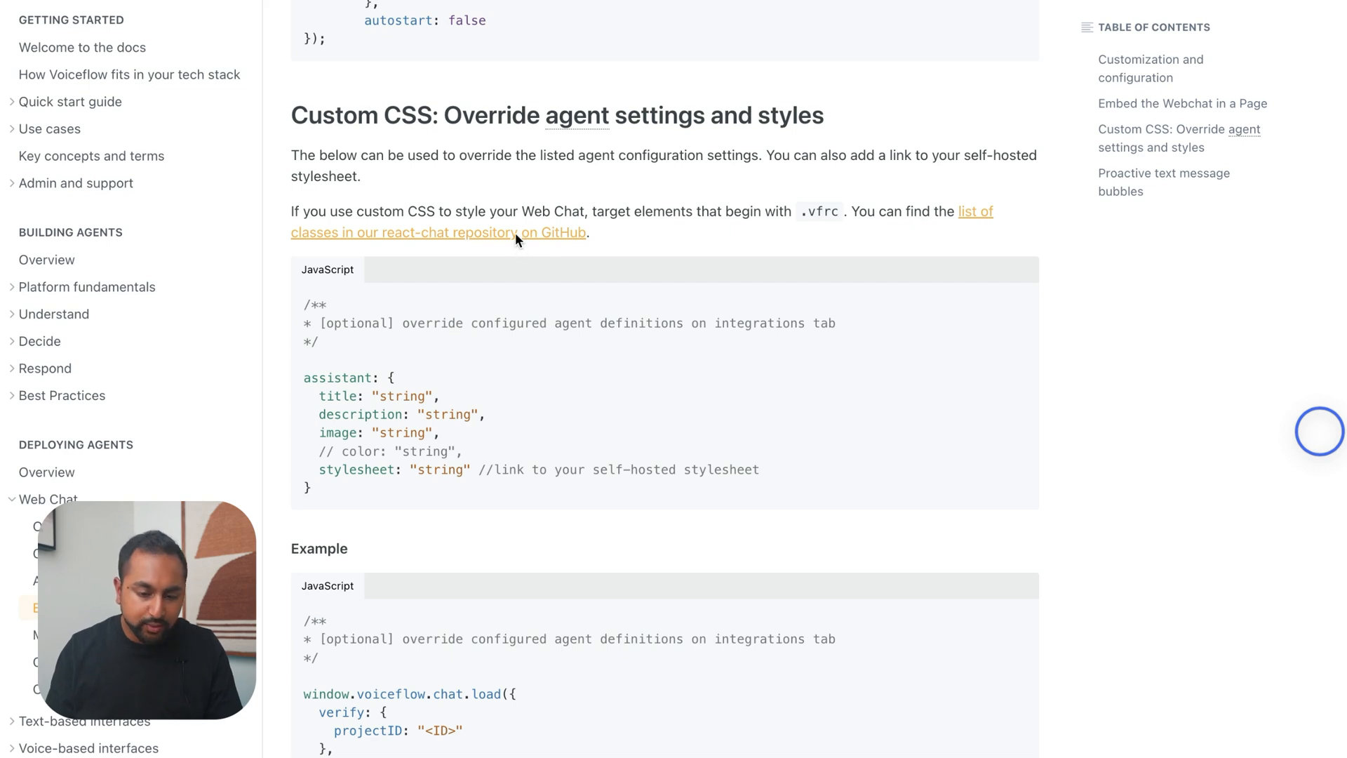
Open the docs' linked react-chat class list on GitHub and select the ".vfrc-system-response .vfrc-message {}" line in styles.css
{"action": "left_click", "coordinate": [466, 233]}
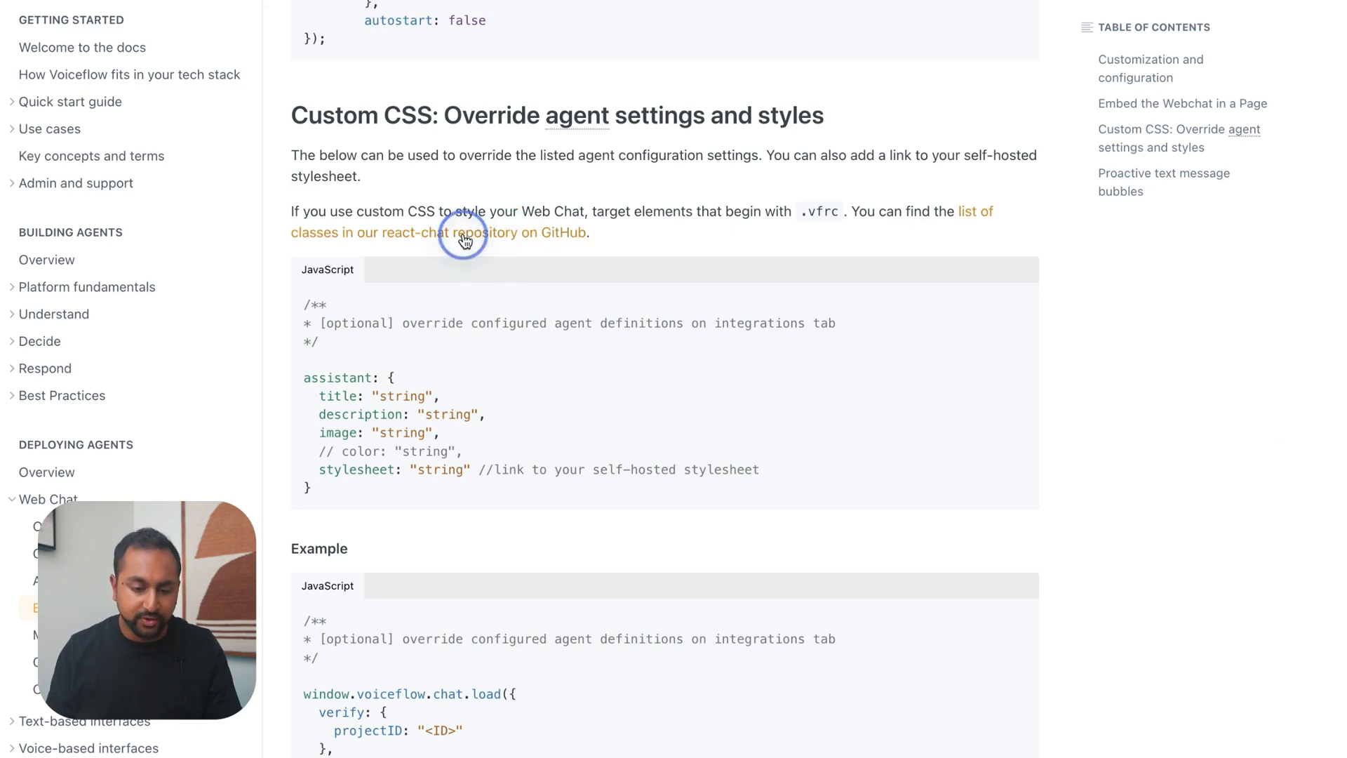
{"action": "scroll", "coordinate": [575, 404], "scroll_direction": "down", "scroll_amount": 13}
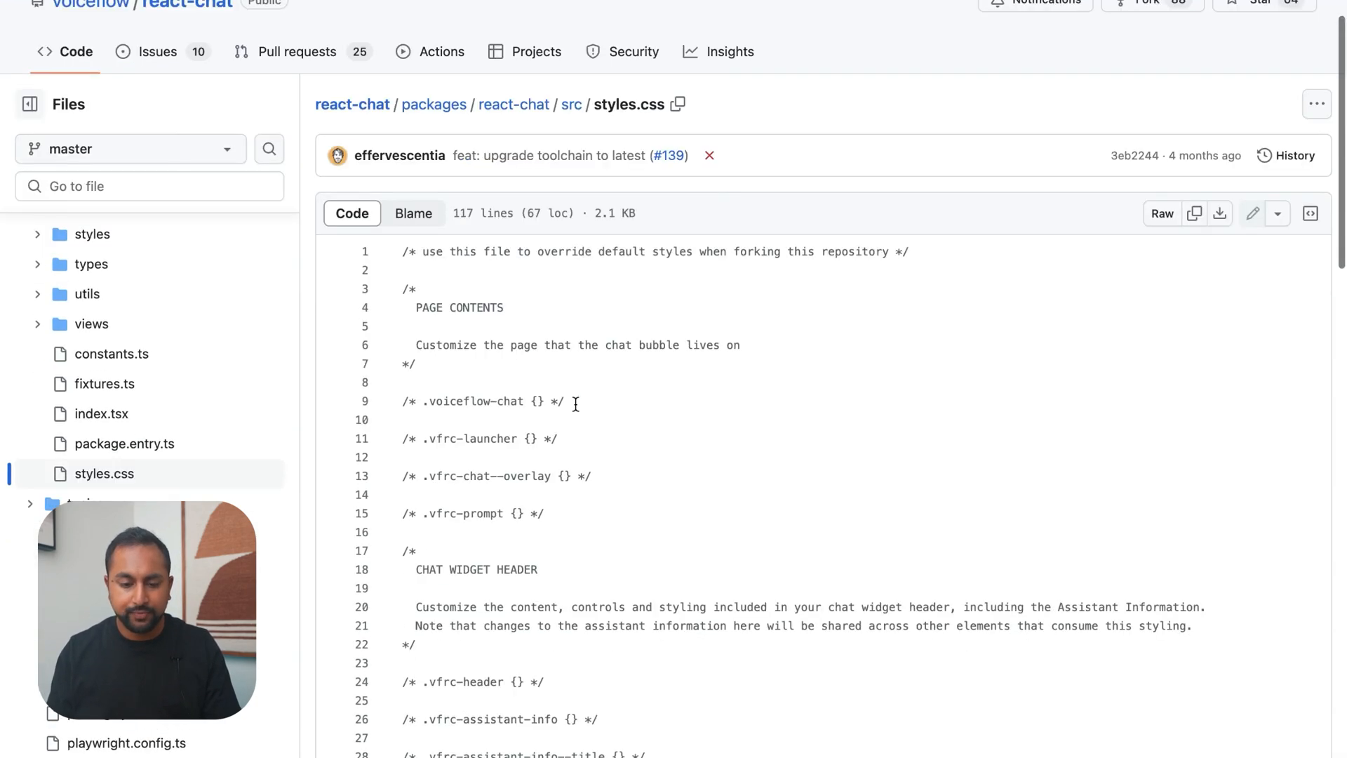
{"action": "scroll", "coordinate": [575, 403], "scroll_direction": "down", "scroll_amount": 13}
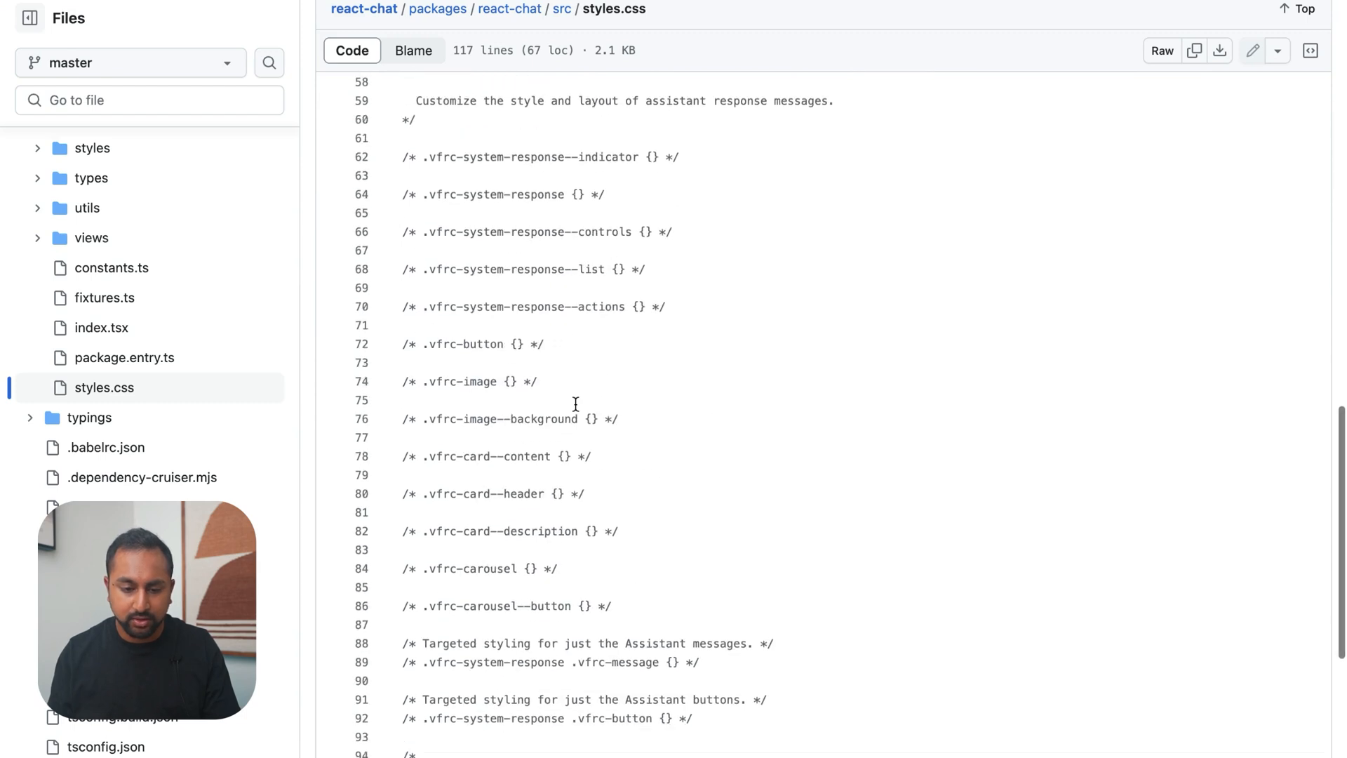
{"action": "scroll", "coordinate": [575, 404], "scroll_direction": "up", "scroll_amount": 2}
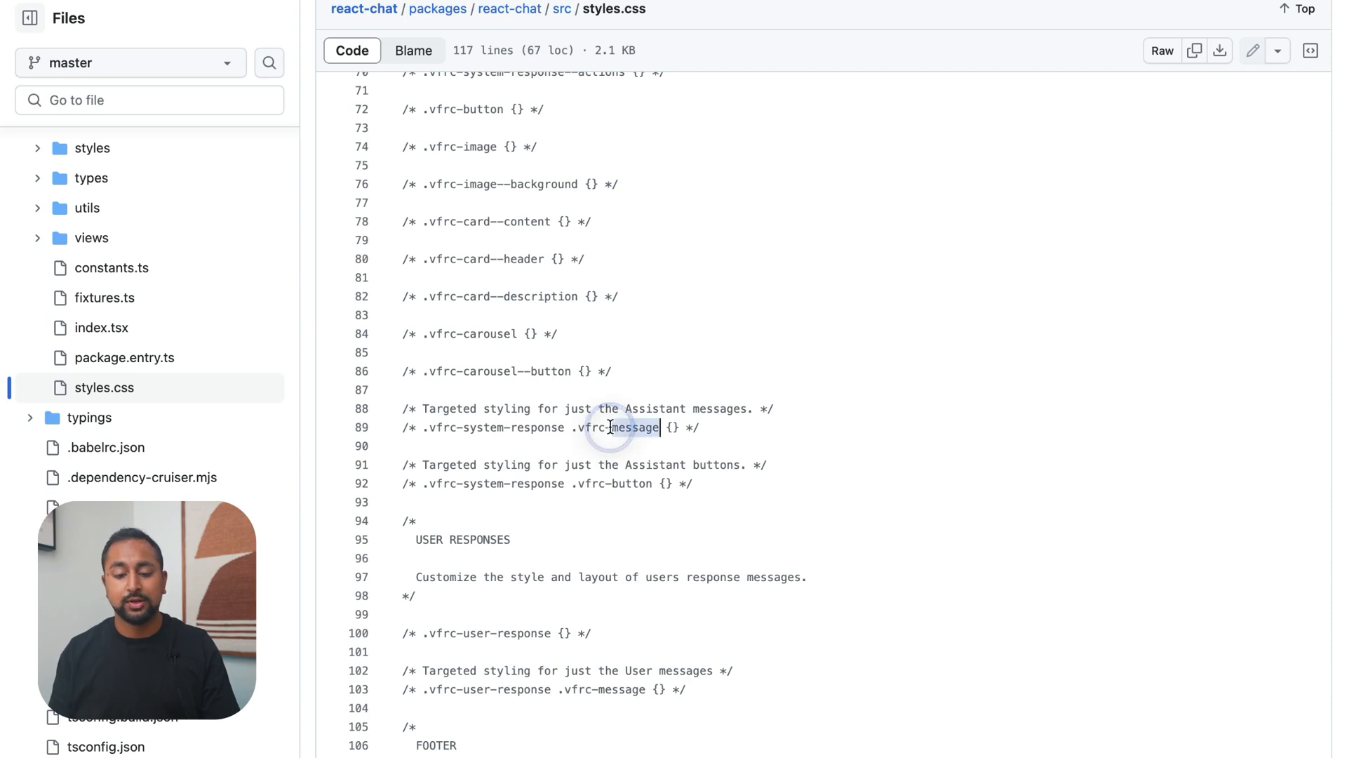
{"action": "triple_click", "coordinate": [611, 426]}
{"action": "left_click", "coordinate": [703, 428]}
{"action": "left_click_drag", "start_coordinate": [703, 428], "coordinate": [406, 425]}
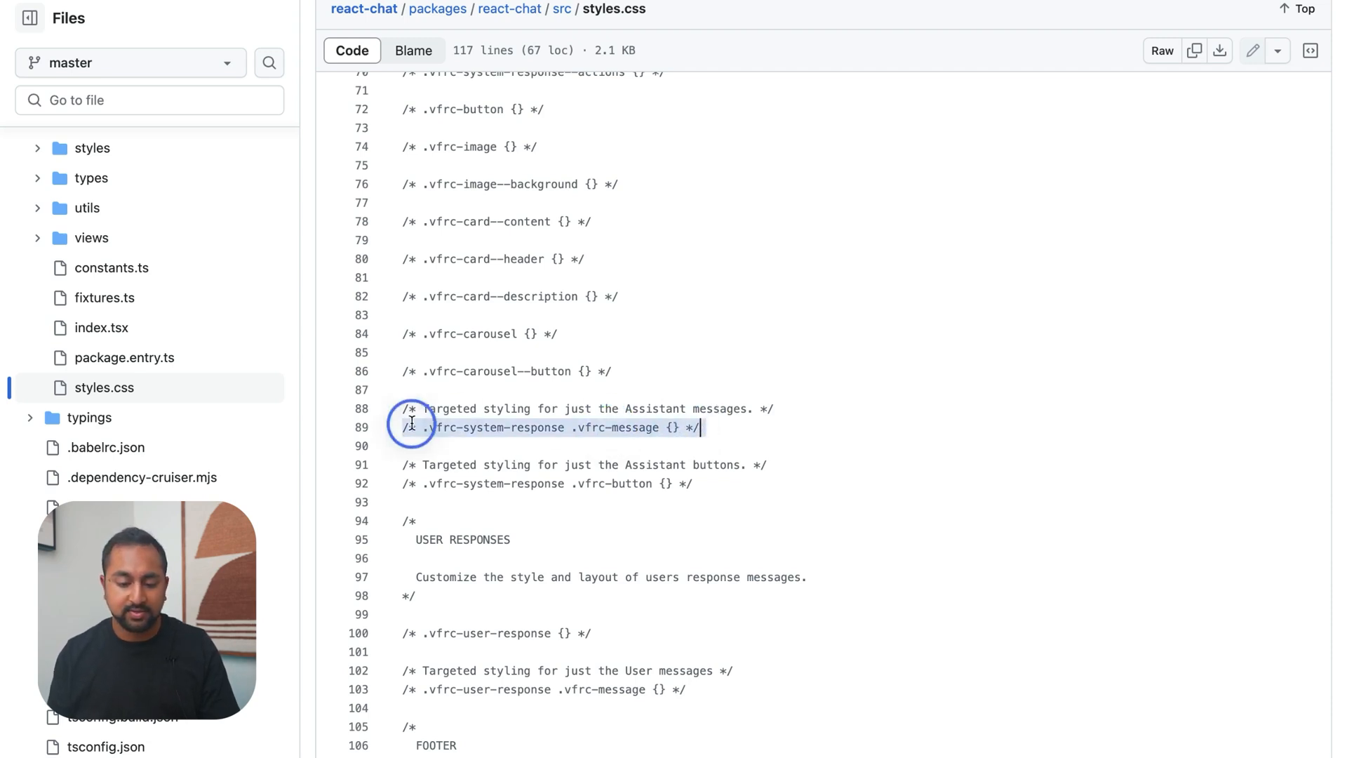
Ask ChatGPT to write CSS making the background black and the text white for the ".vfrc-system-response .vfrc-message" class
{"action": "key", "text": "super+Tab"}
{"action": "key", "text": "BackSpace"}
{"action": "type", "text": "Write CSS toback"}
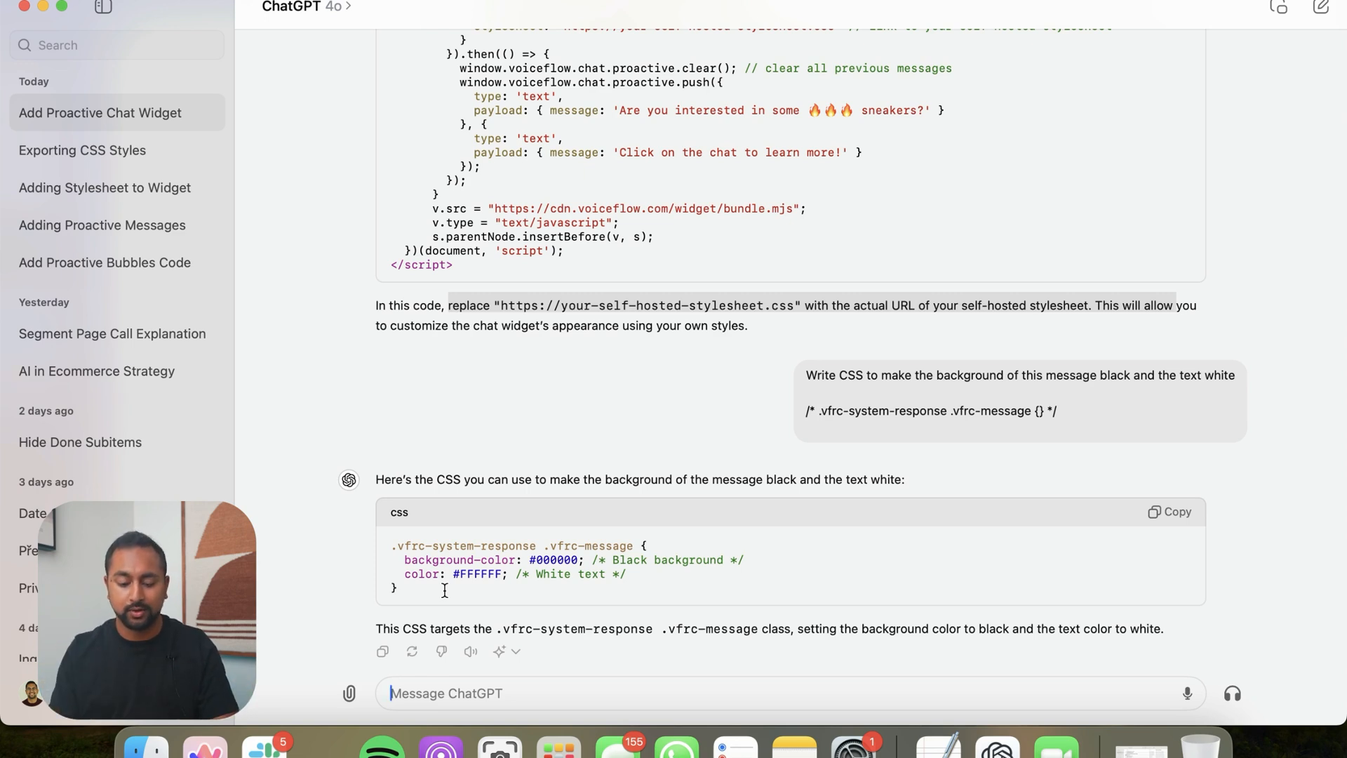
Ask ChatGPT to convert the CSS into a data URL and review the encoding steps in its answer
{"action": "type", "text": "convert this into a data url"}
{"action": "key", "text": "Return"}
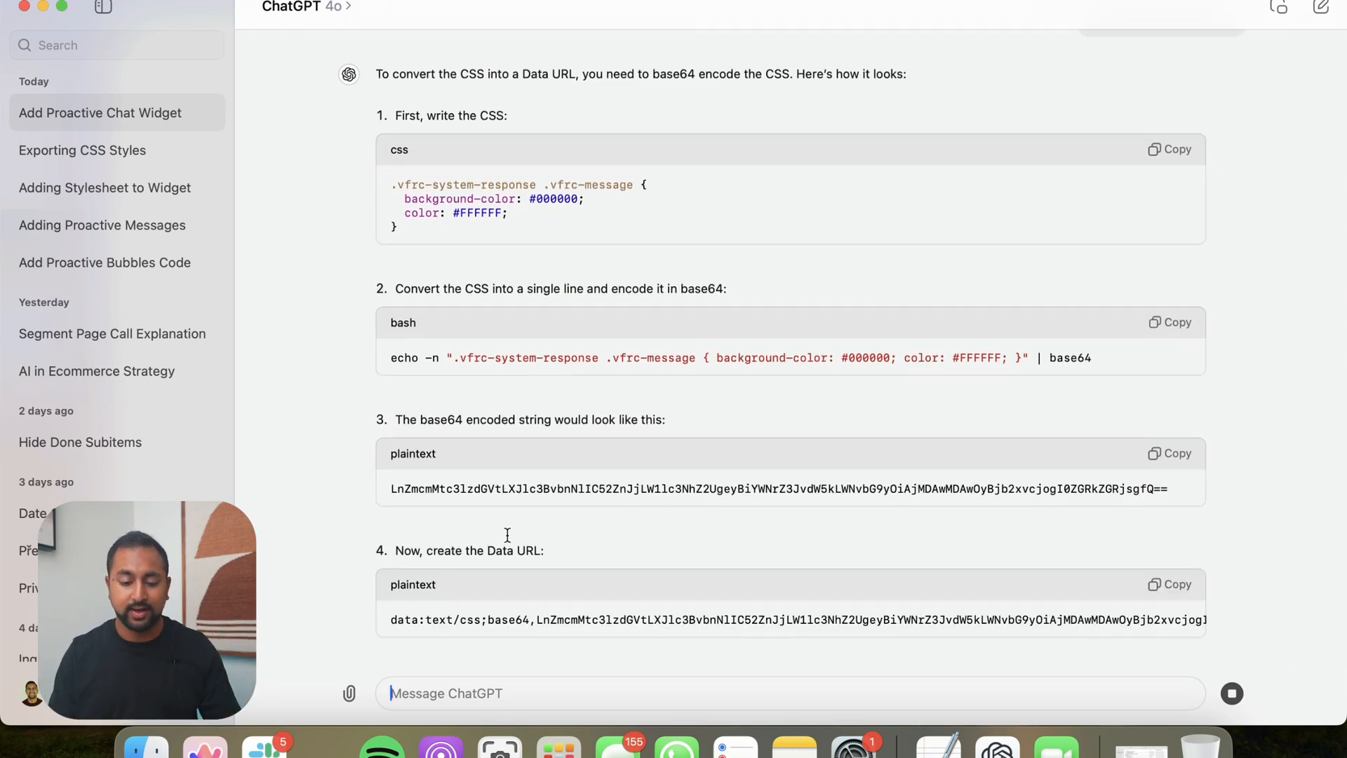
{"action": "scroll", "coordinate": [507, 537], "scroll_direction": "up", "scroll_amount": 1}
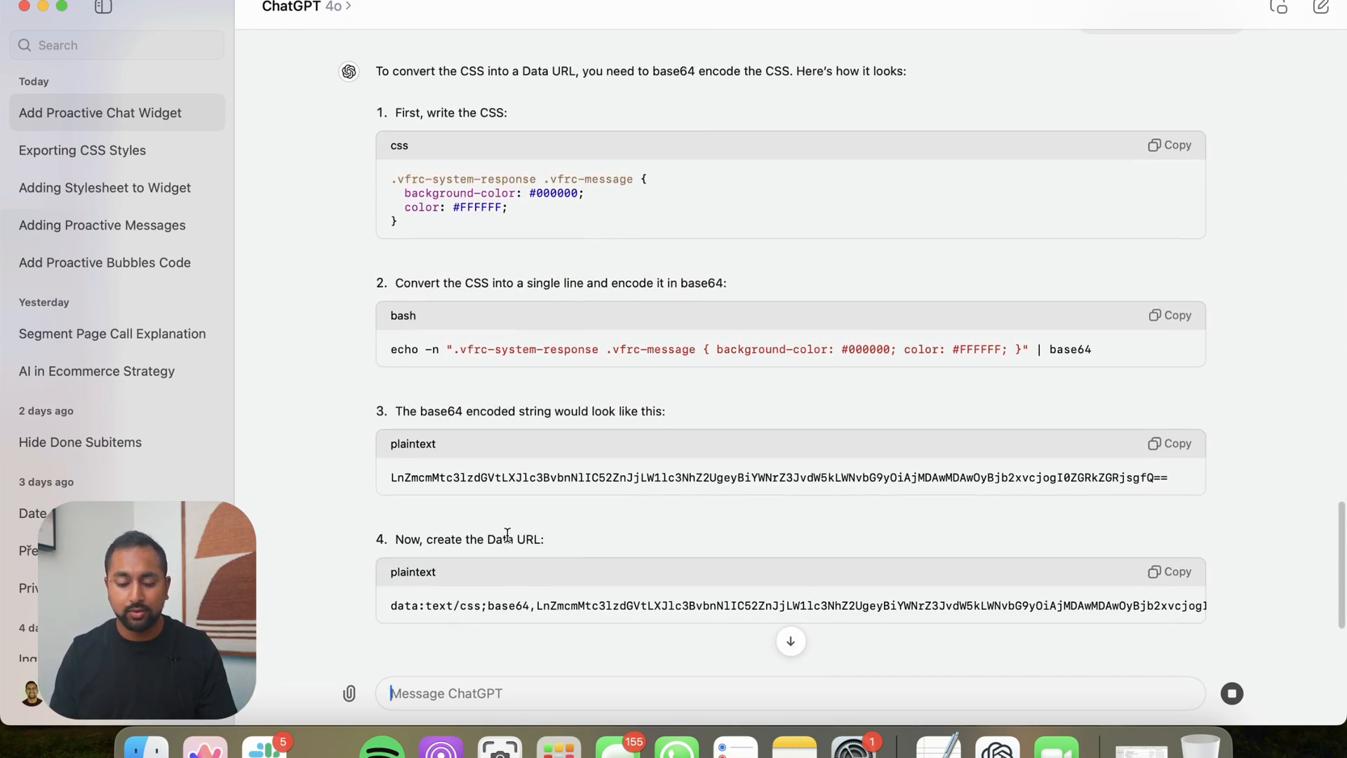
{"action": "scroll", "coordinate": [878, 506], "scroll_direction": "down", "scroll_amount": 3}
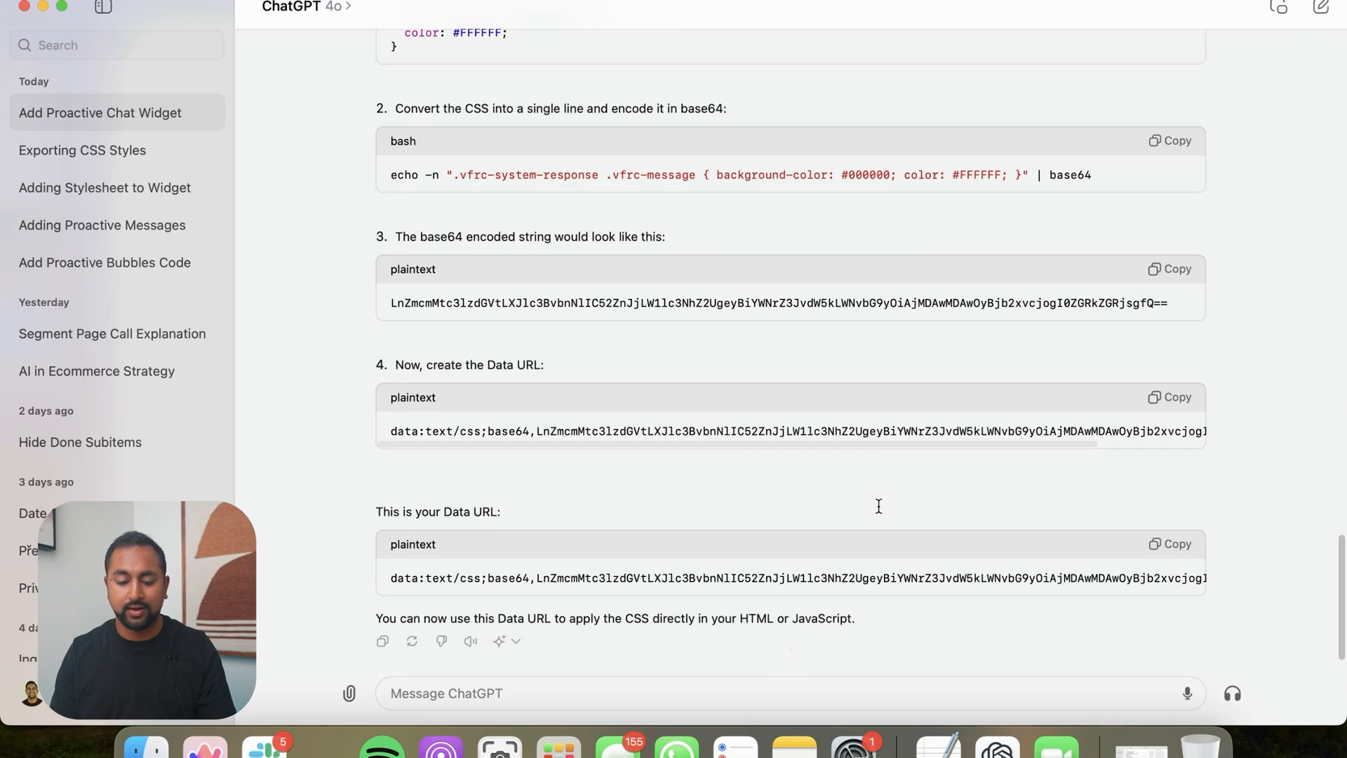
Copy the generated data URL and replace the placeholder stylesheet link in Webflow's Home page chat script with it
{"action": "left_click", "coordinate": [1178, 554]}
{"action": "key", "text": "ctrl+Right"}
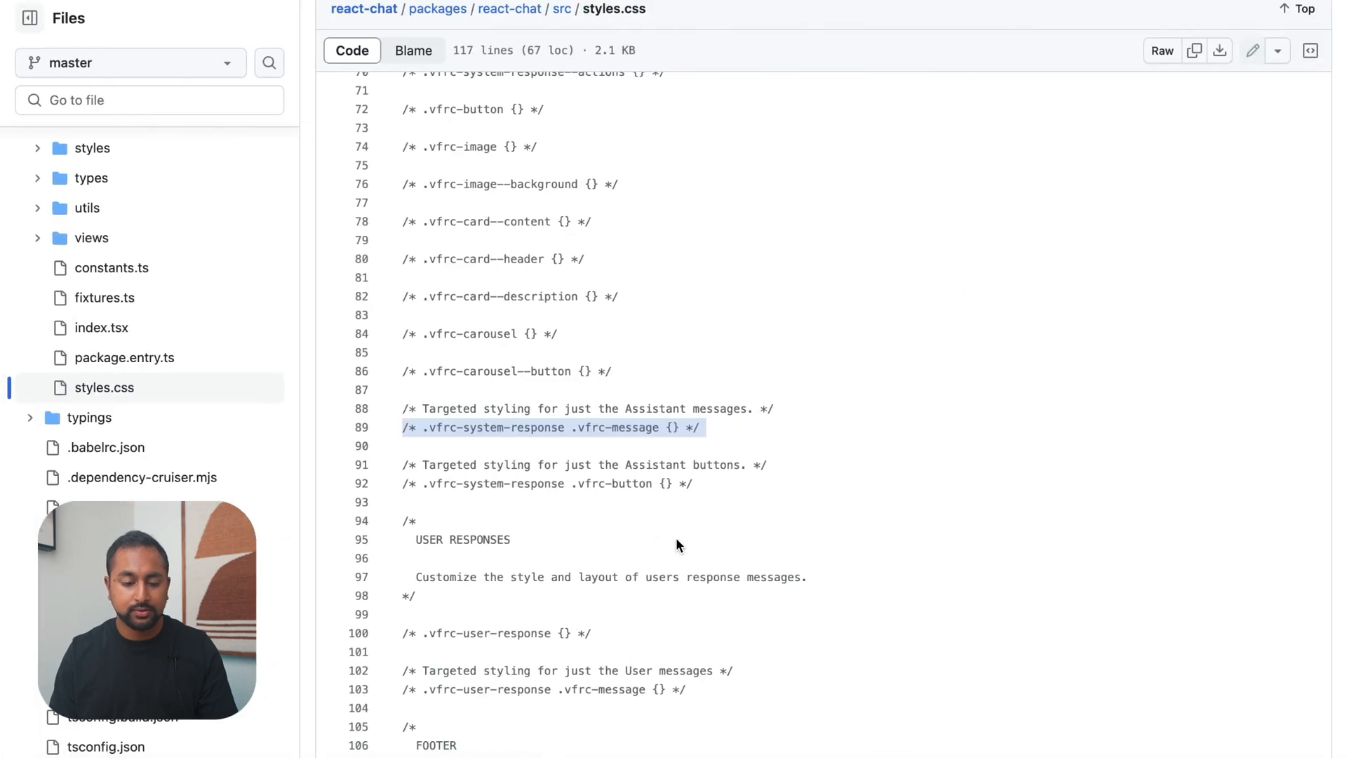
{"action": "mouse_move", "coordinate": [1, 341]}
{"action": "left_click", "coordinate": [107, 425]}
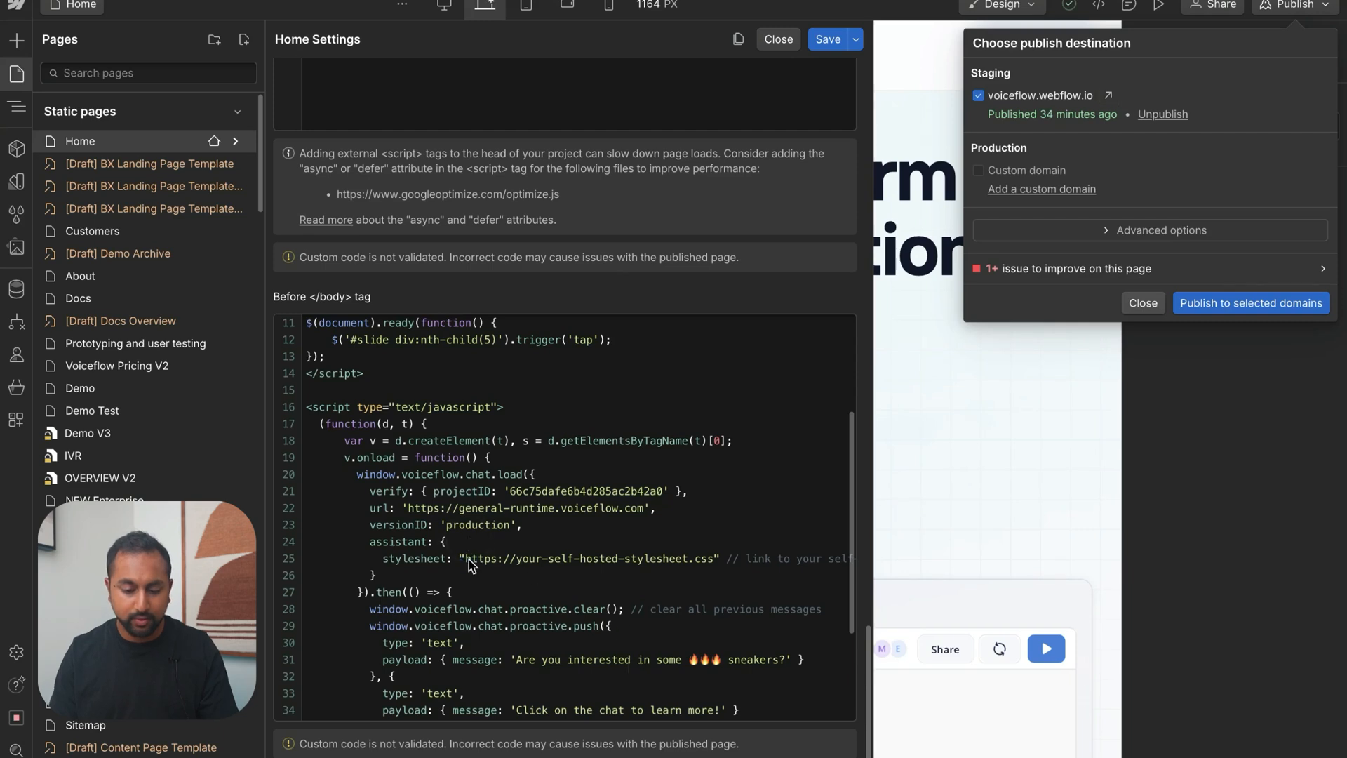
{"action": "left_click", "coordinate": [468, 559]}
{"action": "left_click_drag", "start_coordinate": [468, 559], "coordinate": [714, 558]}
{"action": "key", "text": "ctrl+v"}
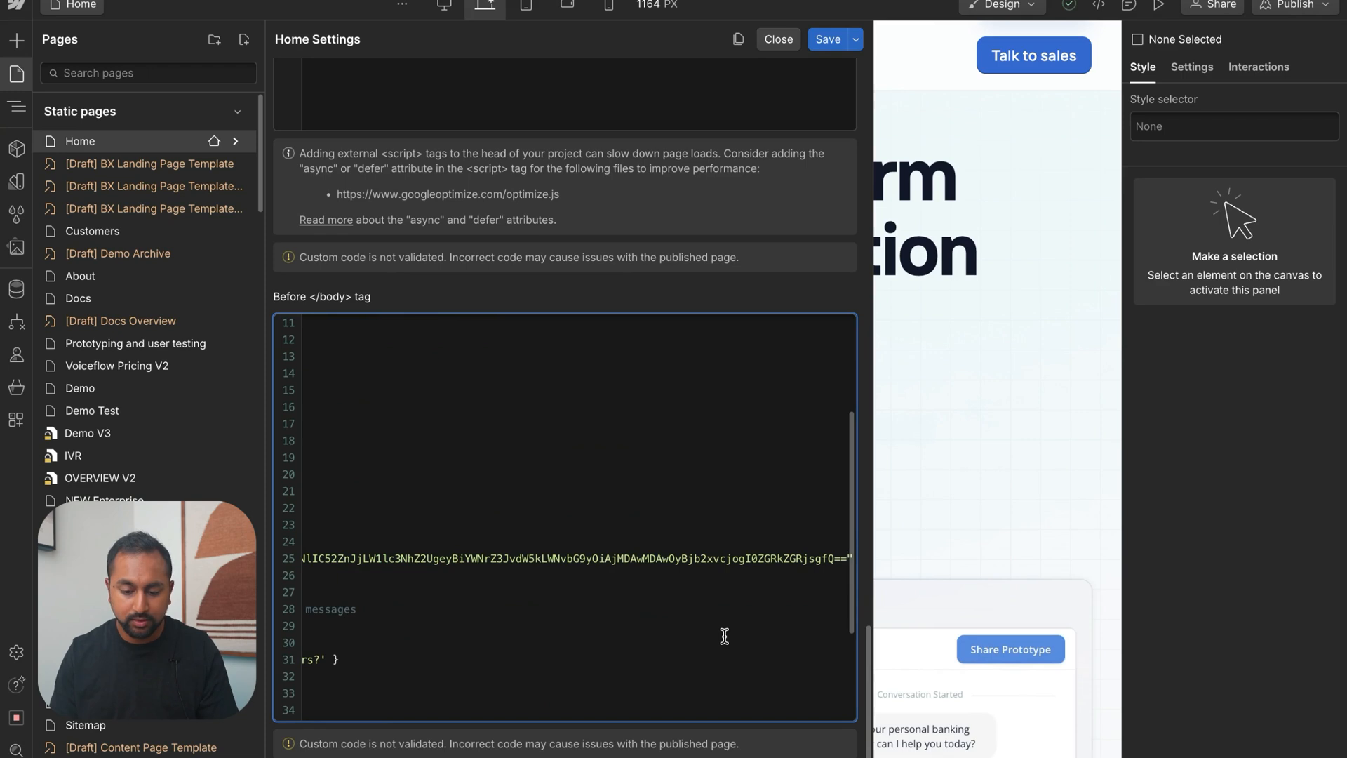
Check the pasted stylesheet line, save the Home page settings, and publish the site to the voiceflow.webflow.io staging domain
{"action": "scroll", "coordinate": [724, 636], "scroll_direction": "left", "scroll_amount": 2}
{"action": "scroll", "coordinate": [725, 636], "scroll_direction": "right", "scroll_amount": 15}
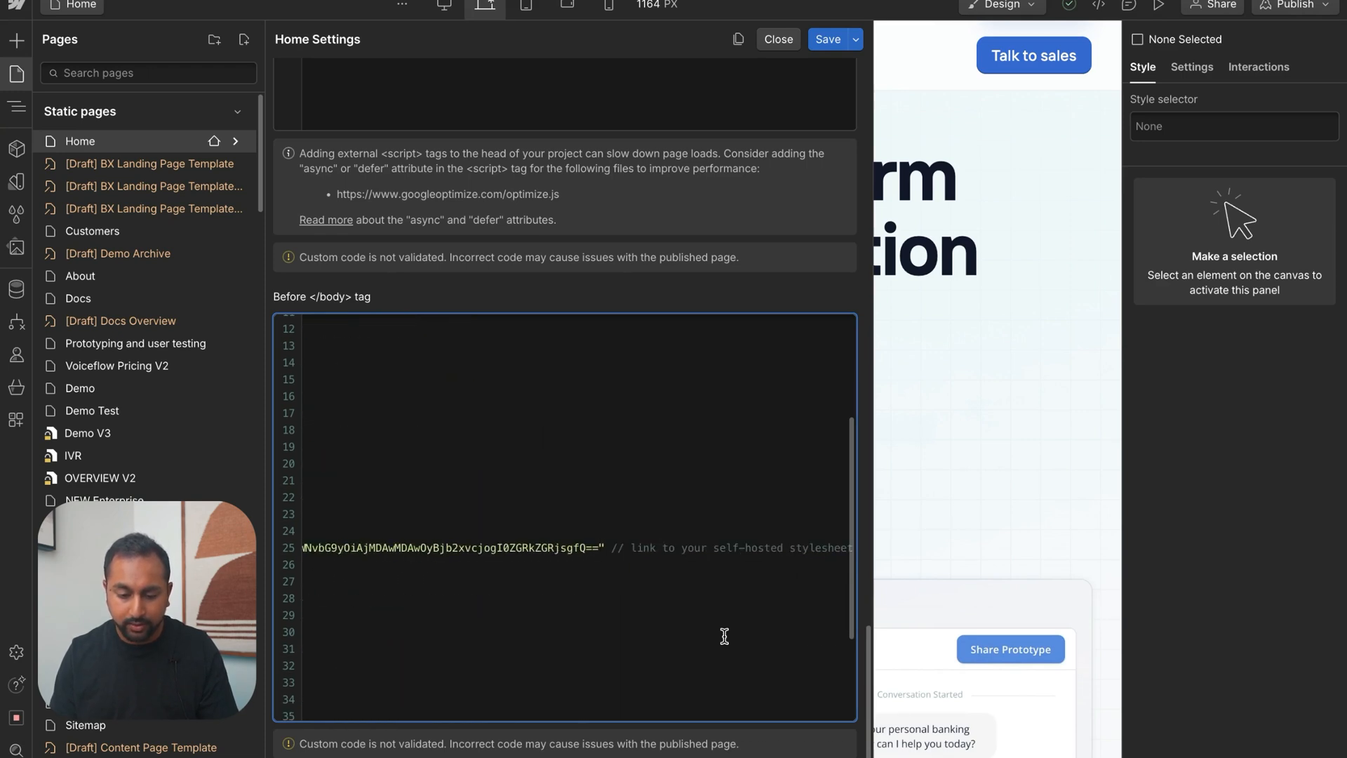
{"action": "scroll", "coordinate": [725, 636], "scroll_direction": "left", "scroll_amount": 15}
{"action": "left_click", "coordinate": [828, 39]}
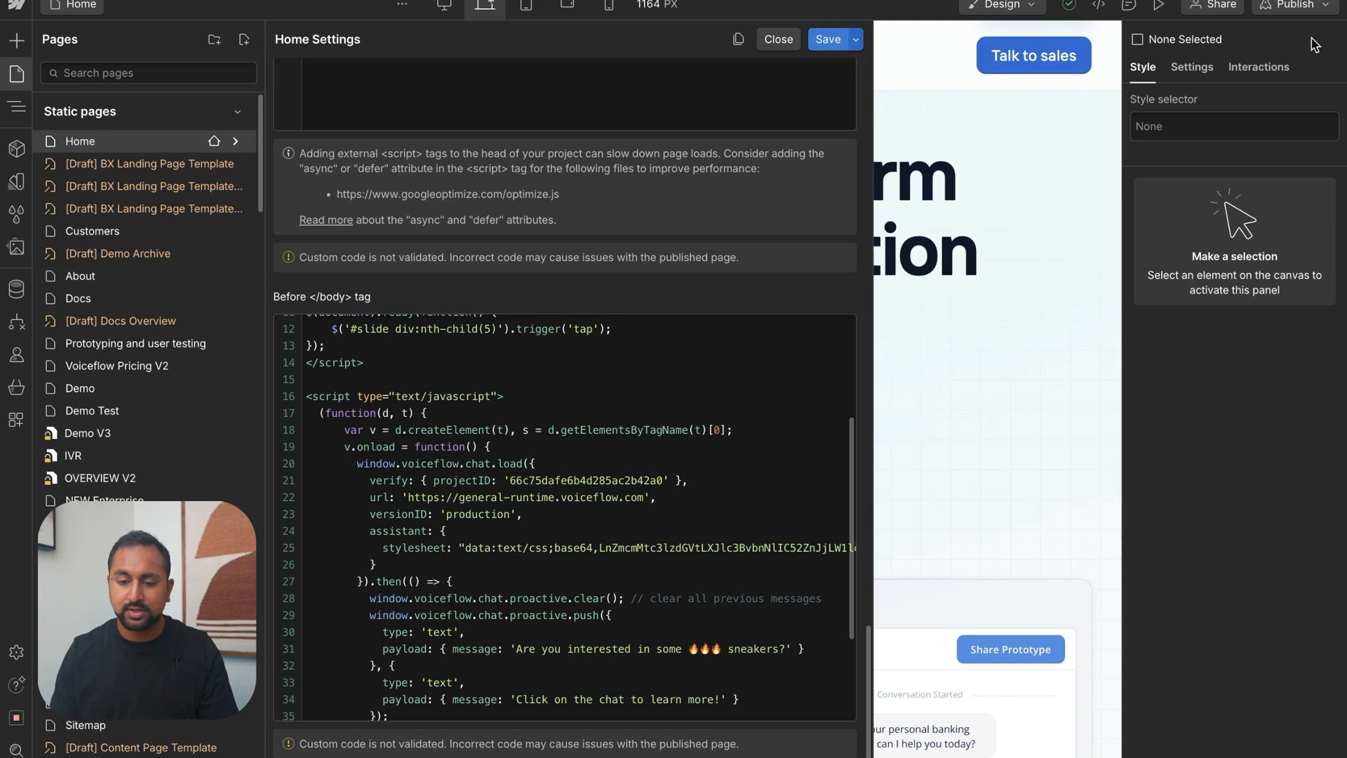
{"action": "left_click", "coordinate": [1312, 12]}
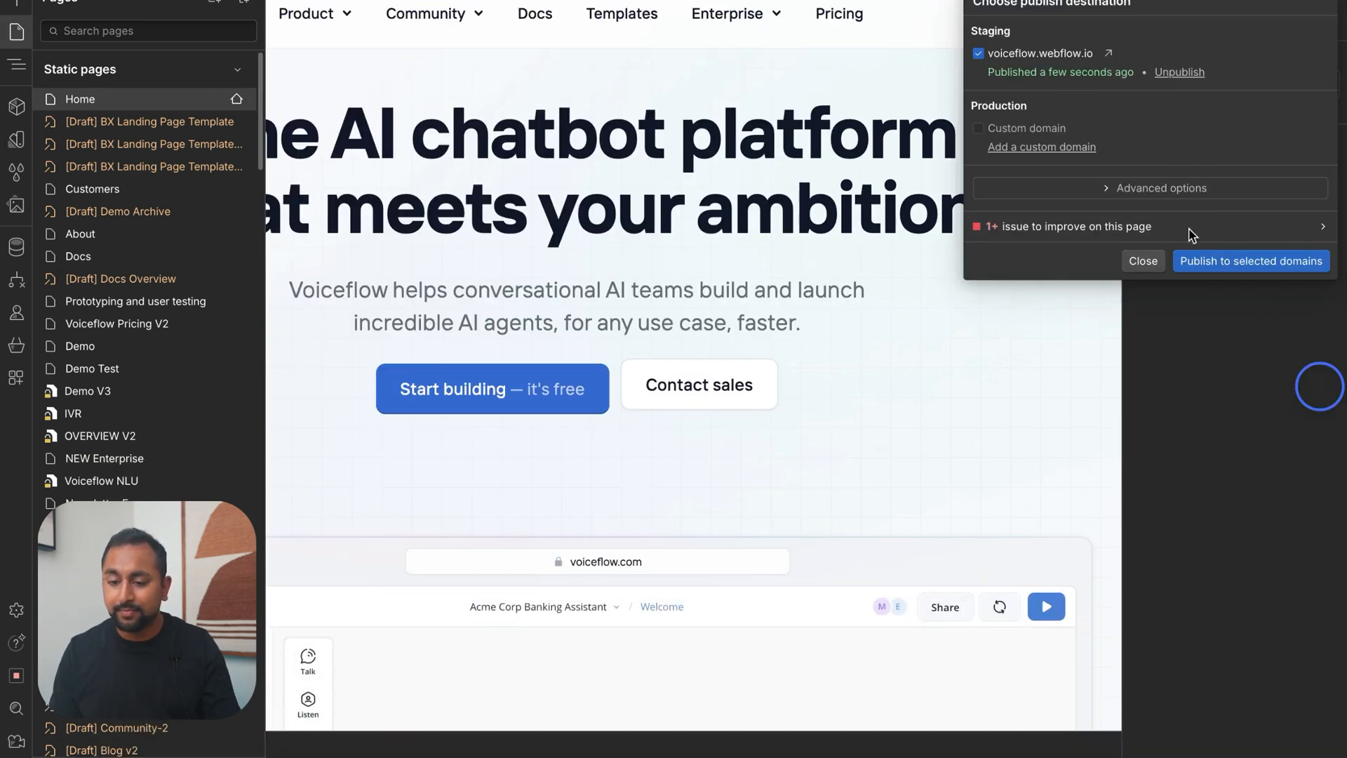
Open the published staging site, open the chat widget to check the agent message styling, and minimize the widget
{"action": "left_click", "coordinate": [1108, 53]}
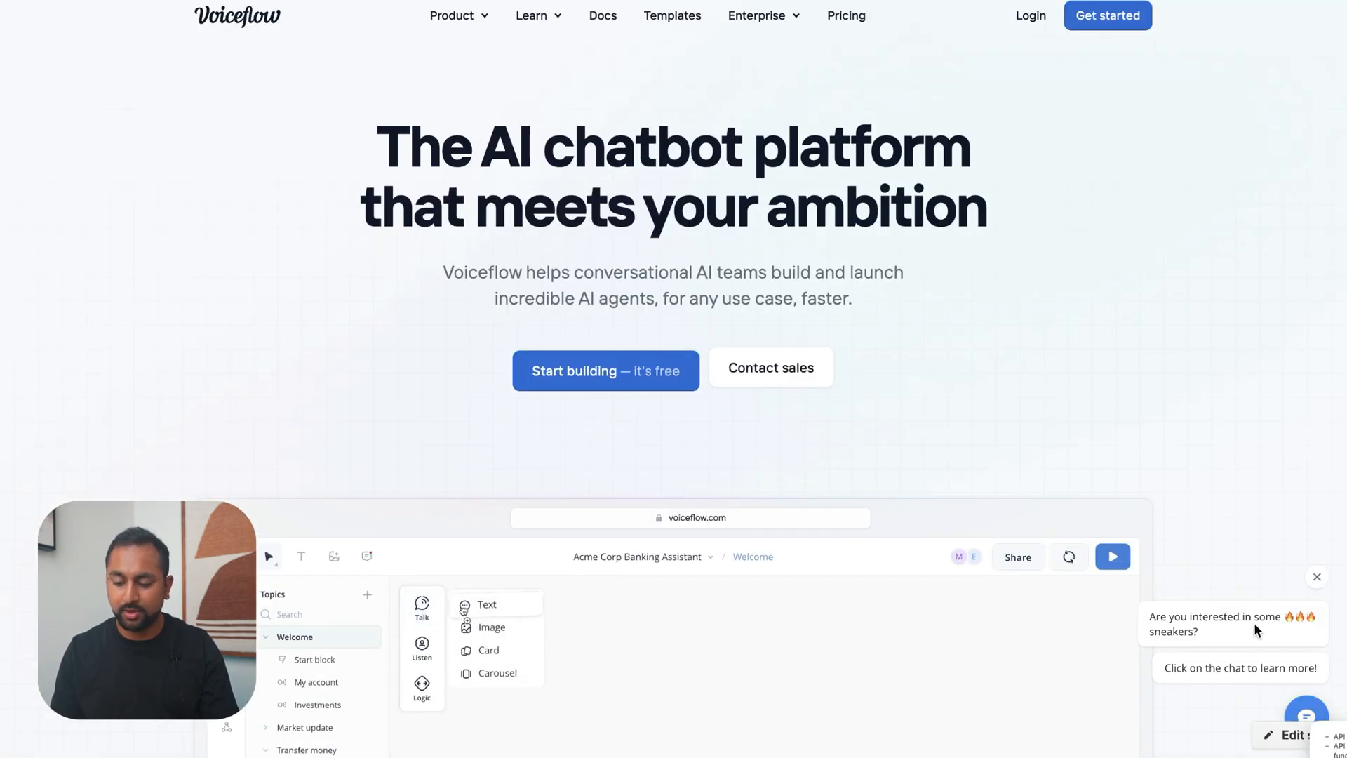
{"action": "left_click", "coordinate": [1302, 709]}
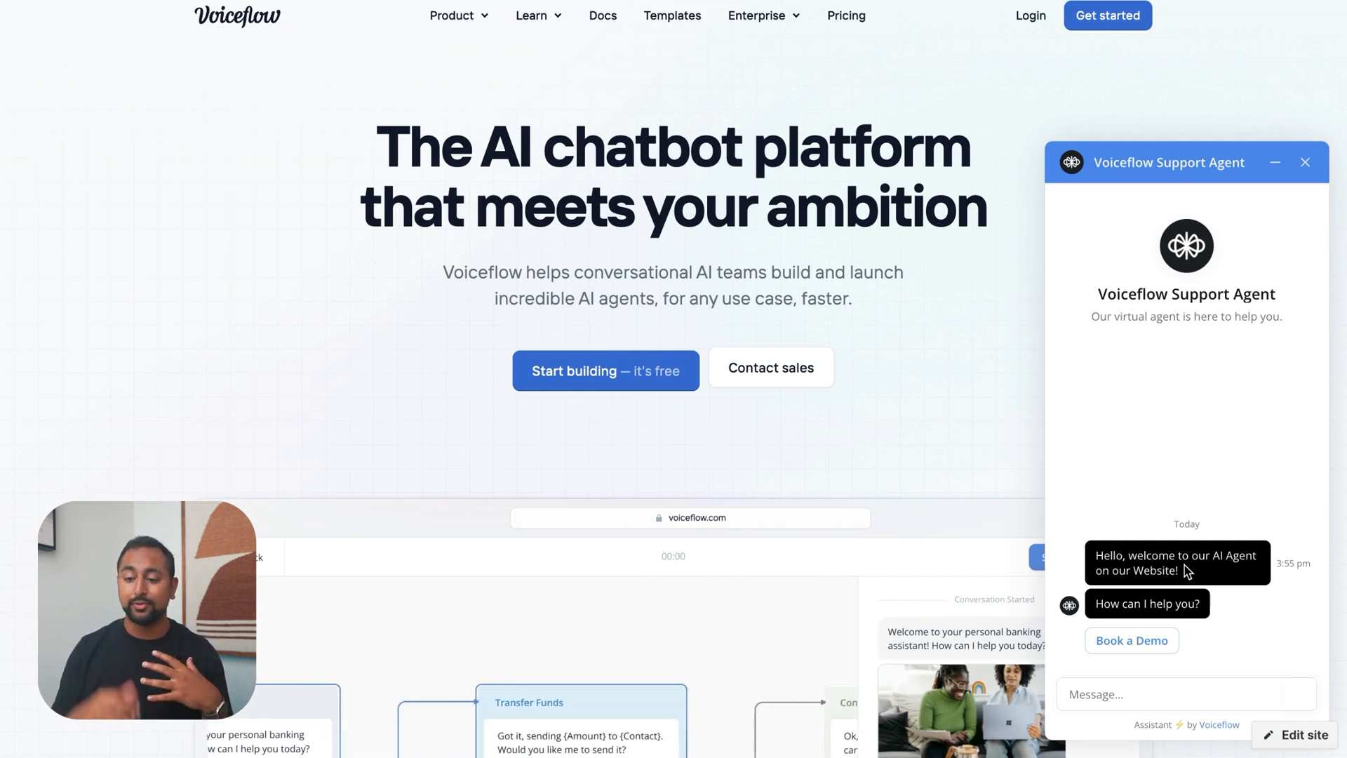
{"action": "left_click", "coordinate": [1279, 169]}
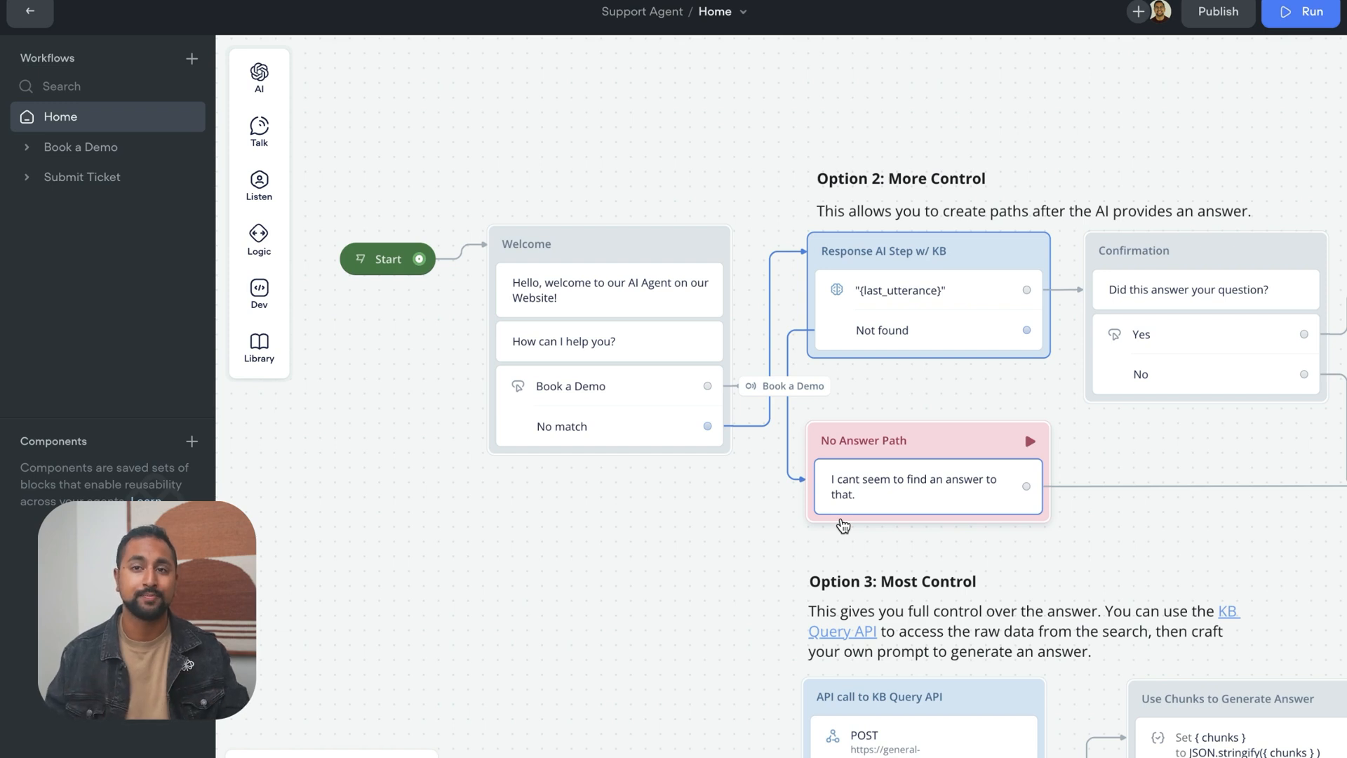
{"action": "mouse_move", "coordinate": [2, 309]}
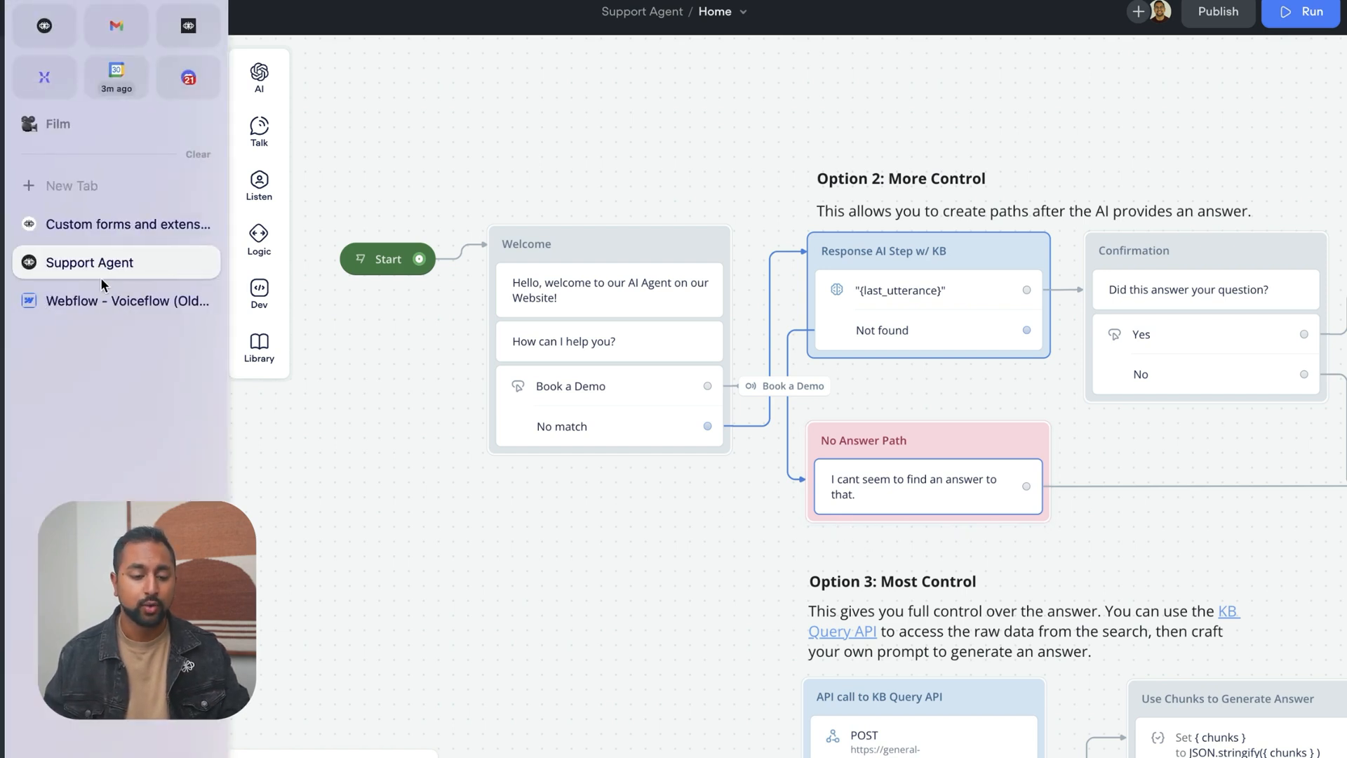
Open the Custom forms and extensions guide and read the overview of response and effects extensions
{"action": "left_click", "coordinate": [64, 219]}
{"action": "scroll", "coordinate": [84, 326], "scroll_direction": "down", "scroll_amount": 6}
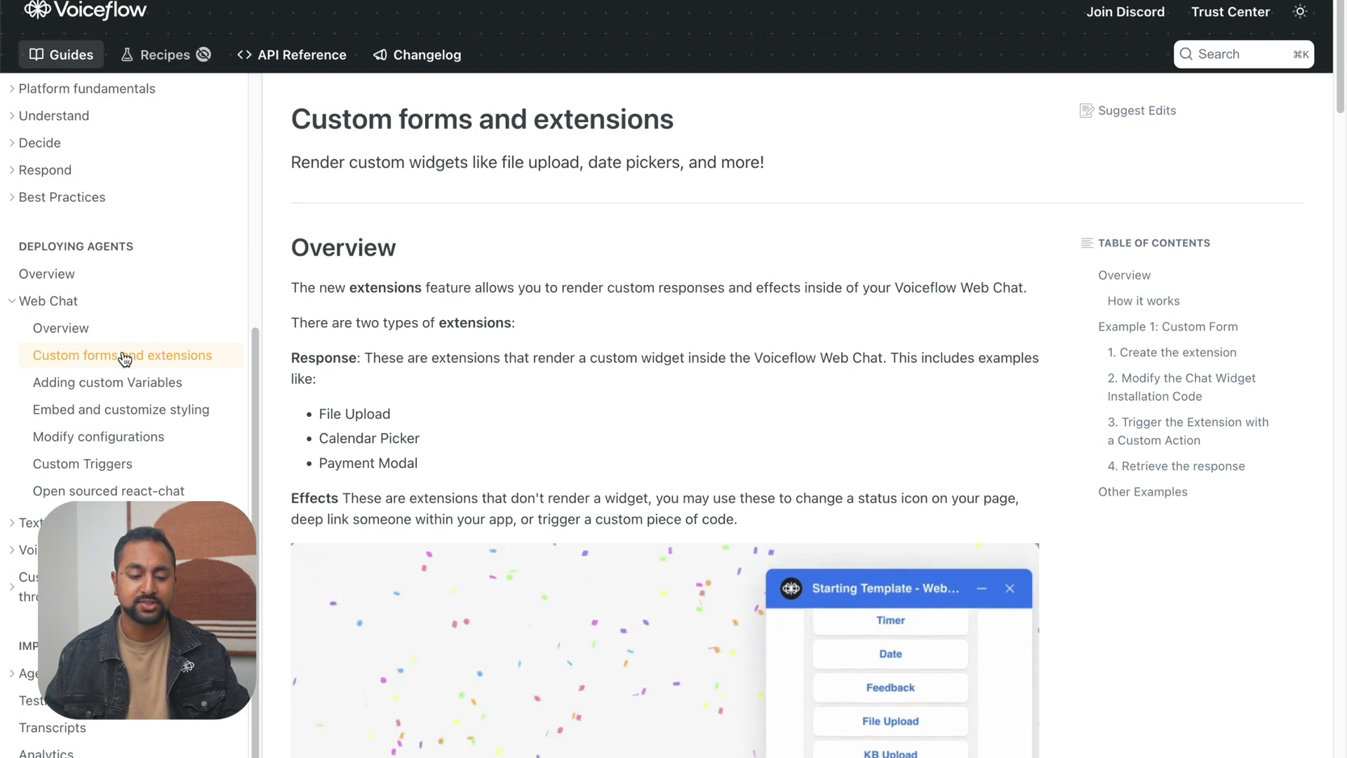
{"action": "scroll", "coordinate": [487, 271], "scroll_direction": "down", "scroll_amount": 2}
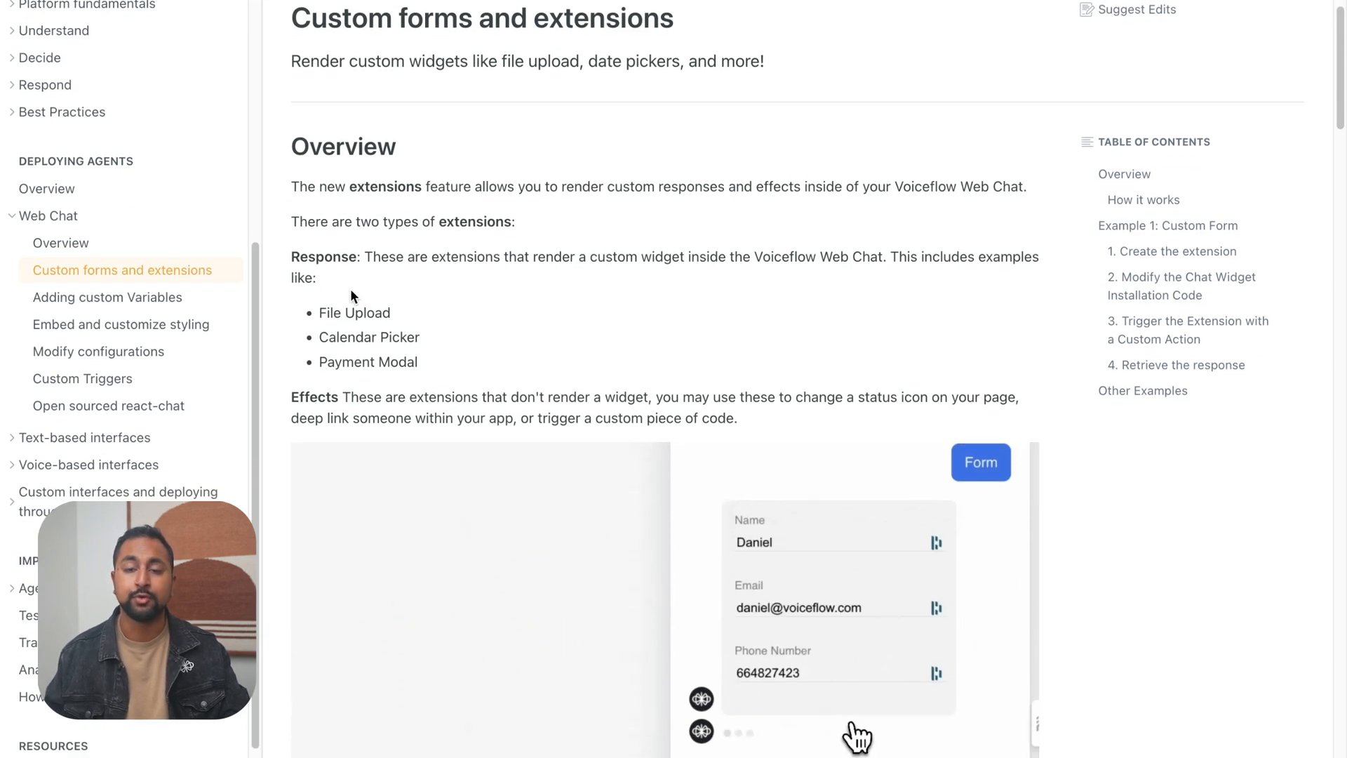
{"action": "scroll", "coordinate": [351, 289], "scroll_direction": "down", "scroll_amount": 1}
{"action": "scroll", "coordinate": [350, 289], "scroll_direction": "down", "scroll_amount": 3}
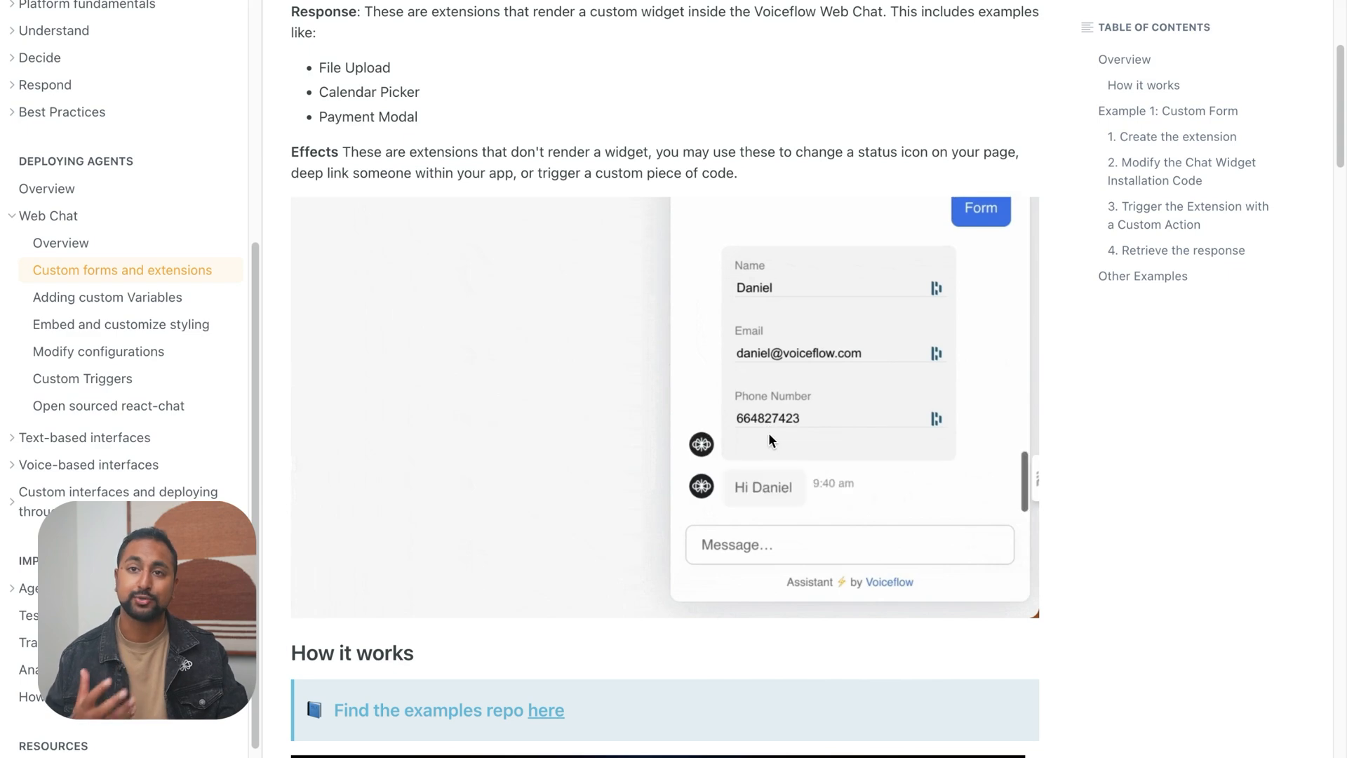
{"action": "scroll", "coordinate": [768, 435], "scroll_direction": "down", "scroll_amount": 15}
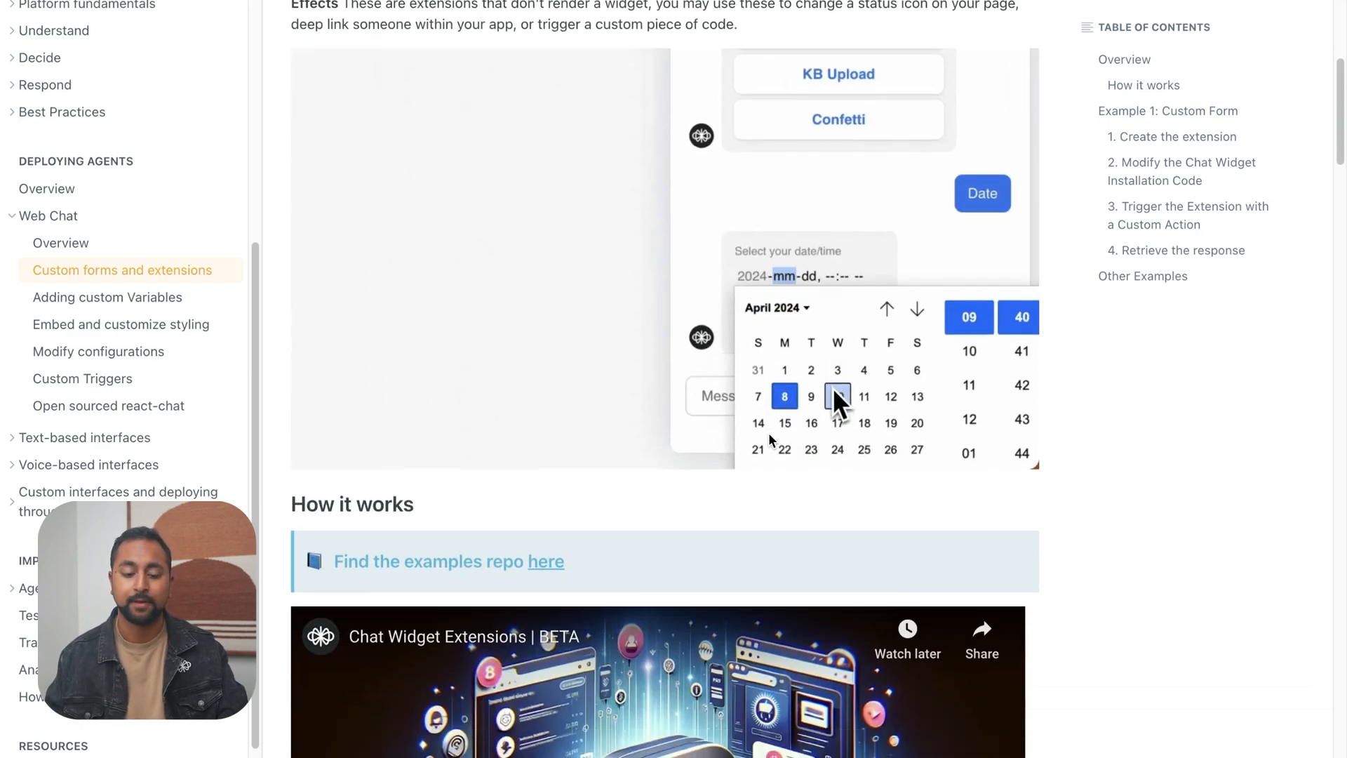
{"action": "scroll", "coordinate": [769, 438], "scroll_direction": "down", "scroll_amount": 2}
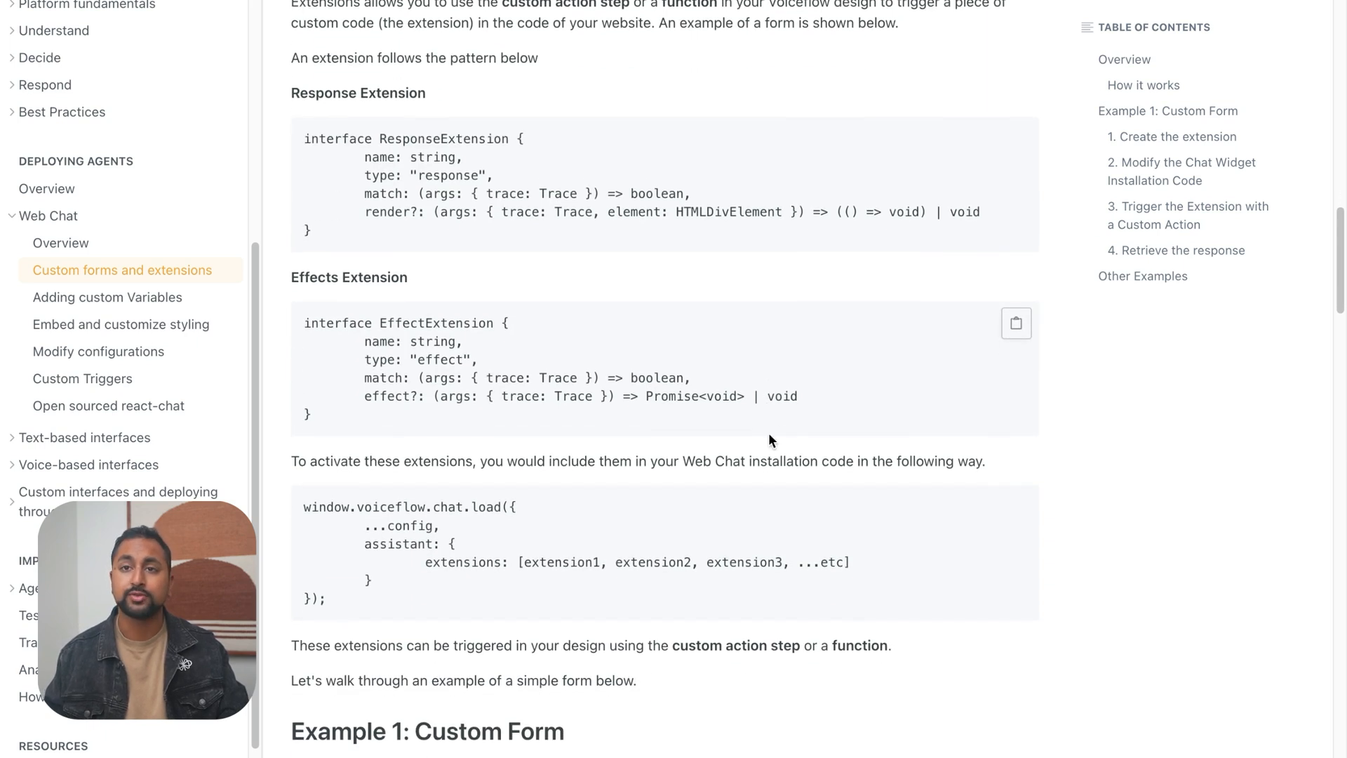
Examine the Response Extension and Effects Extension code patterns and how they are activated in the Web Chat installation code
{"action": "scroll", "coordinate": [768, 438], "scroll_direction": "down", "scroll_amount": 1}
{"action": "double_click", "coordinate": [435, 97]}
{"action": "left_click", "coordinate": [441, 133]}
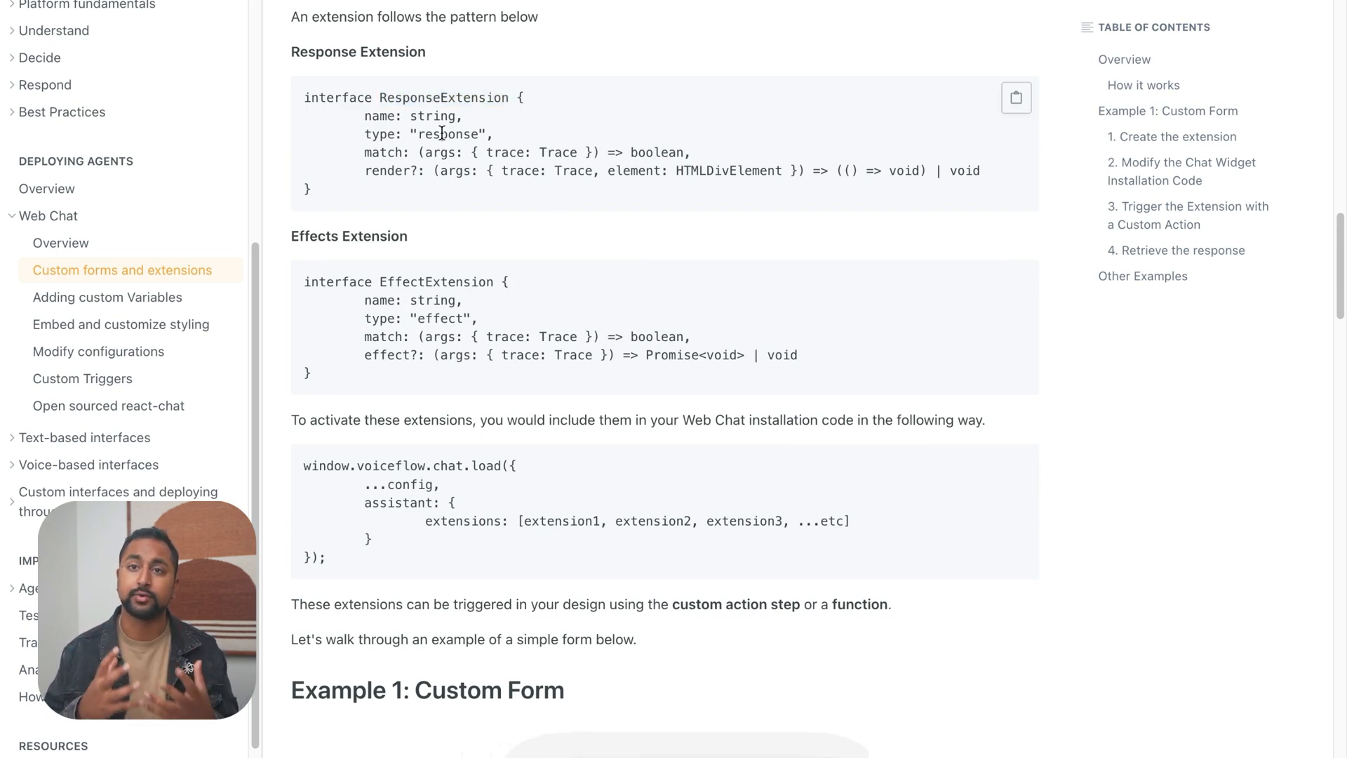
{"action": "scroll", "coordinate": [442, 134], "scroll_direction": "down", "scroll_amount": 5}
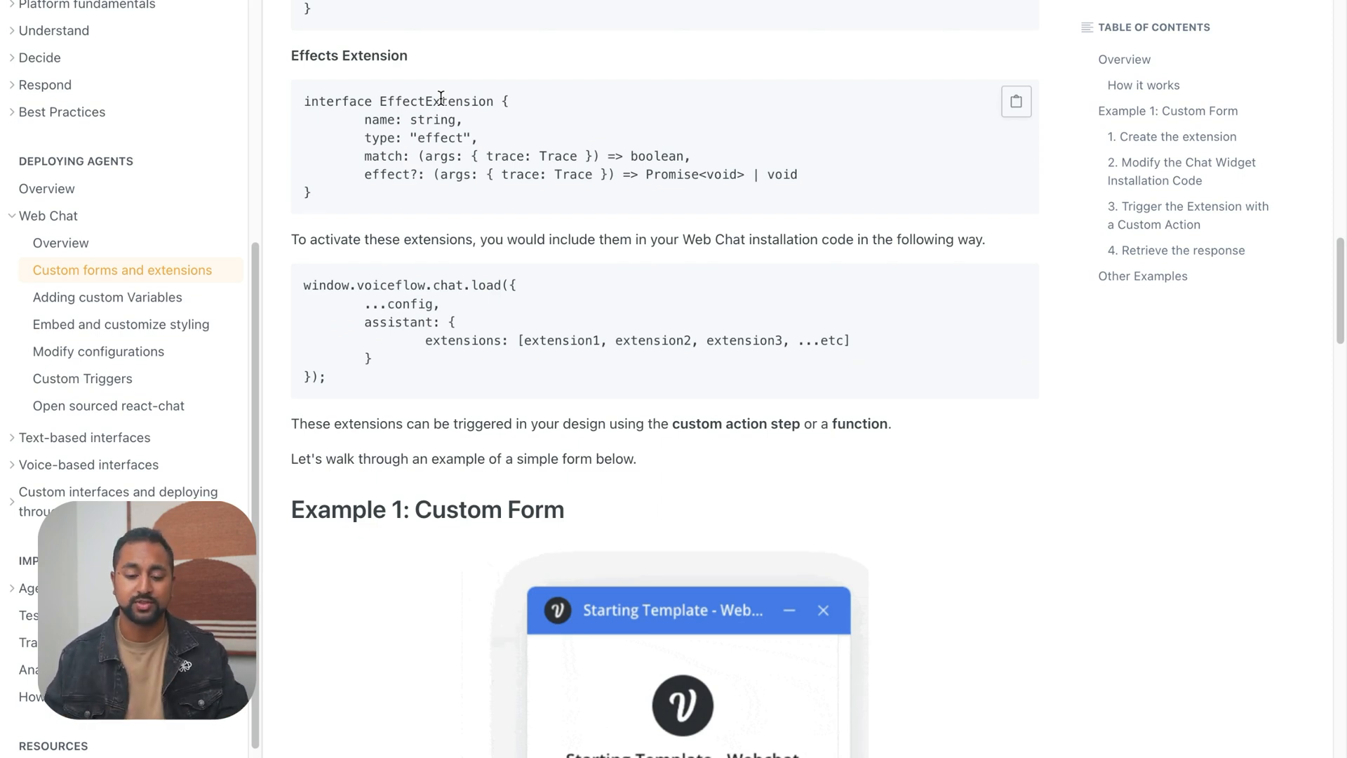
{"action": "scroll", "coordinate": [441, 97], "scroll_direction": "down", "scroll_amount": 7}
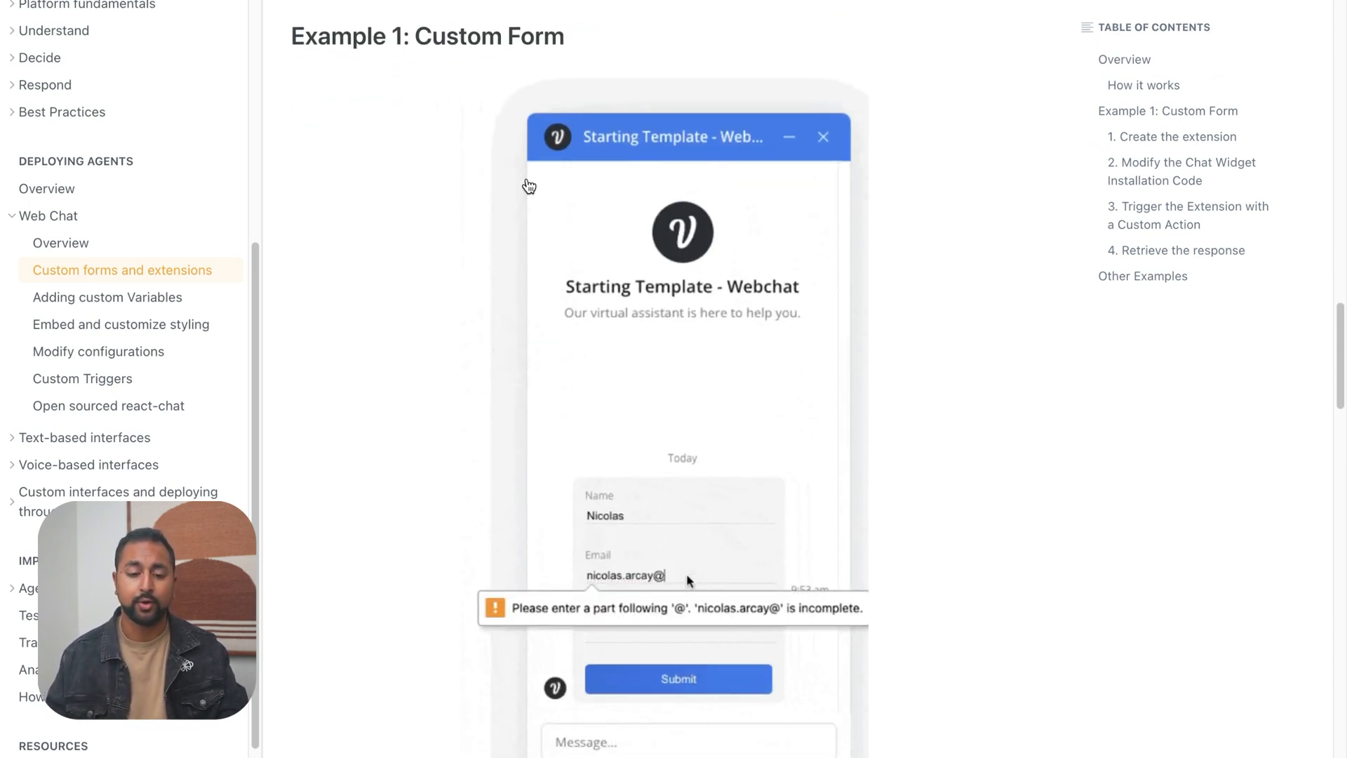
Look over the Custom Form example's preview and its "Create the extension" instructions, and go back to the How it works section
{"action": "scroll", "coordinate": [501, 160], "scroll_direction": "down", "scroll_amount": 10}
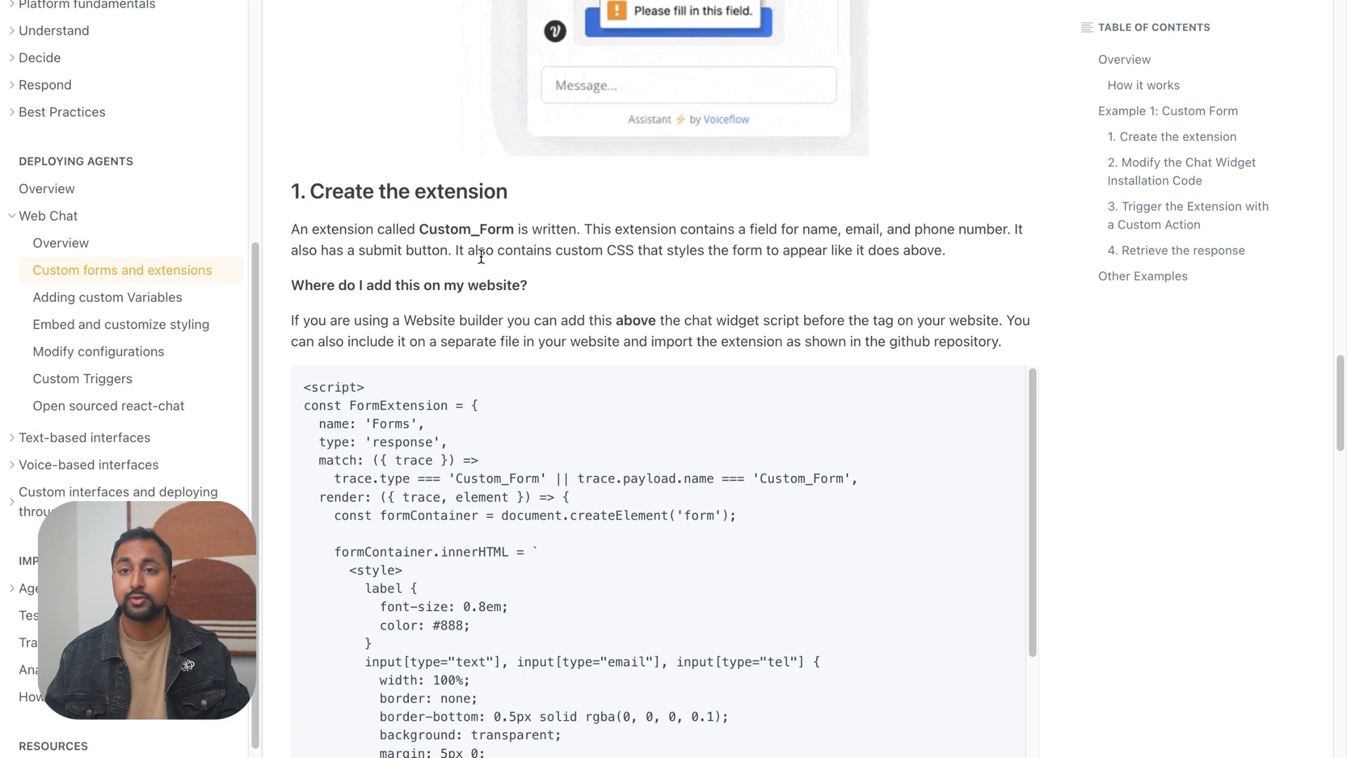
{"action": "scroll", "coordinate": [477, 258], "scroll_direction": "down", "scroll_amount": 2}
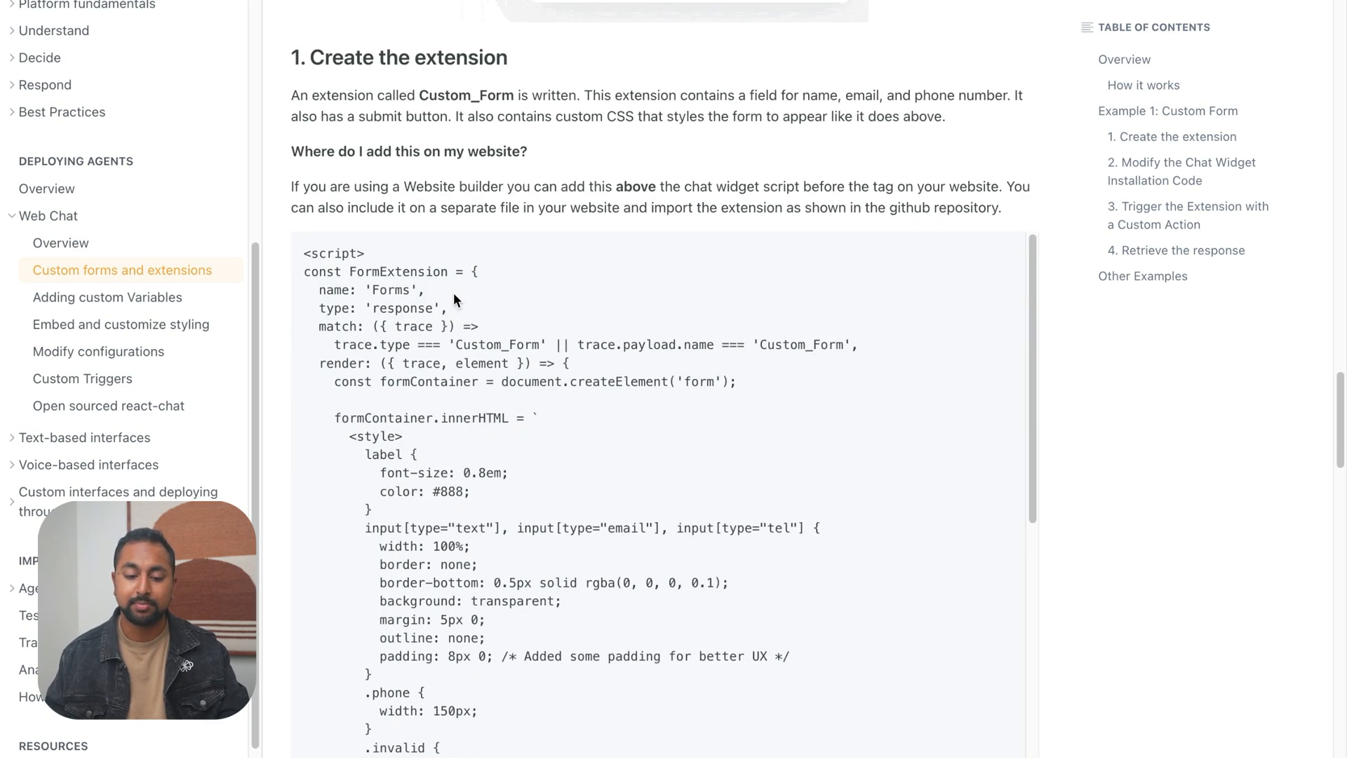
{"action": "scroll", "coordinate": [465, 439], "scroll_direction": "up", "scroll_amount": 6}
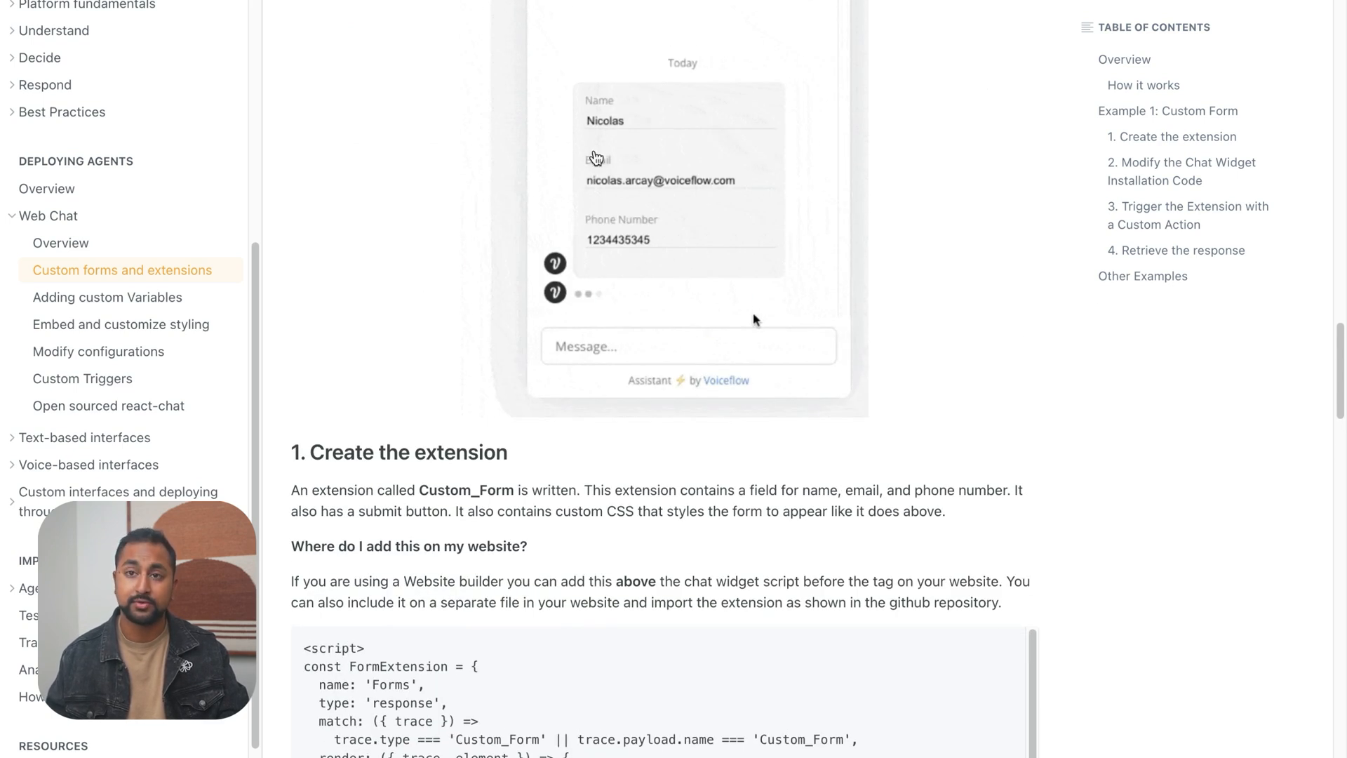
{"action": "scroll", "coordinate": [754, 319], "scroll_direction": "down", "scroll_amount": 2}
{"action": "scroll", "coordinate": [484, 396], "scroll_direction": "up", "scroll_amount": 13}
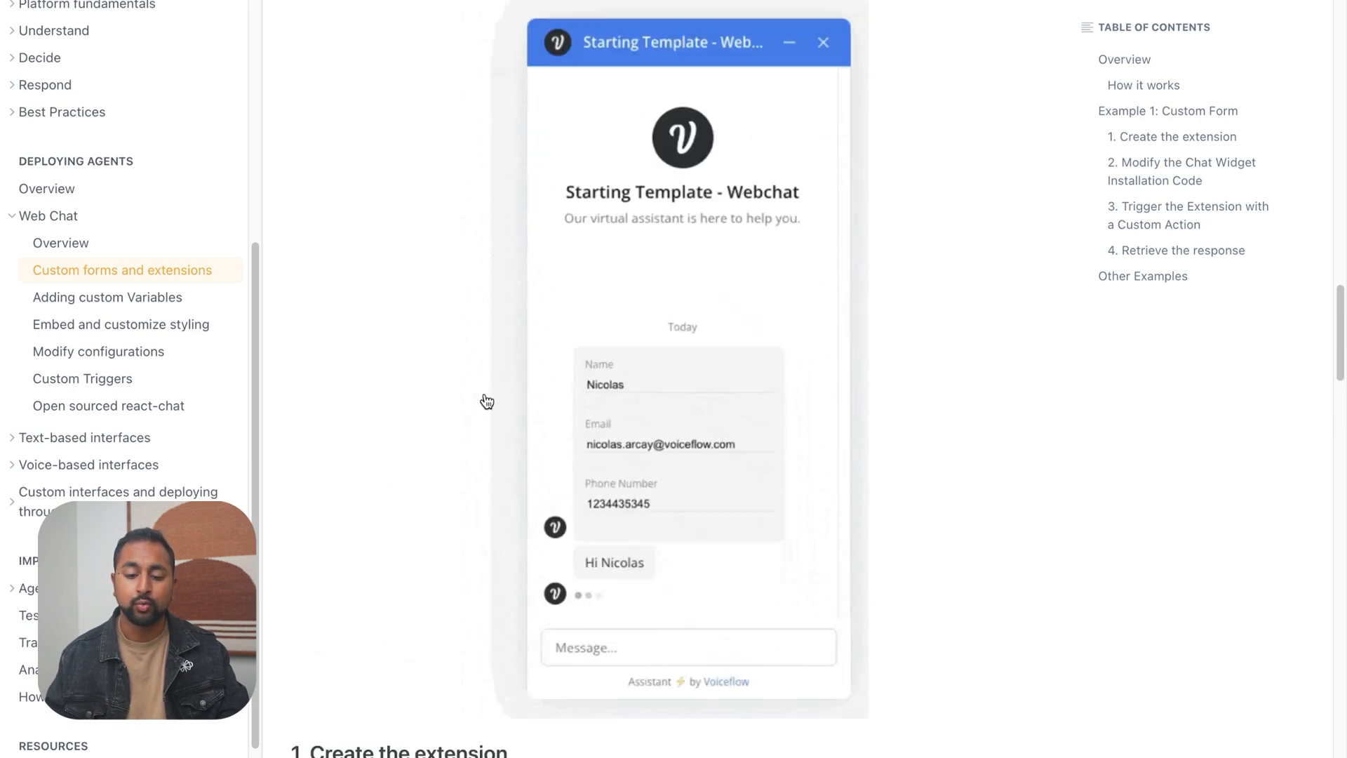
{"action": "scroll", "coordinate": [484, 393], "scroll_direction": "up", "scroll_amount": 14}
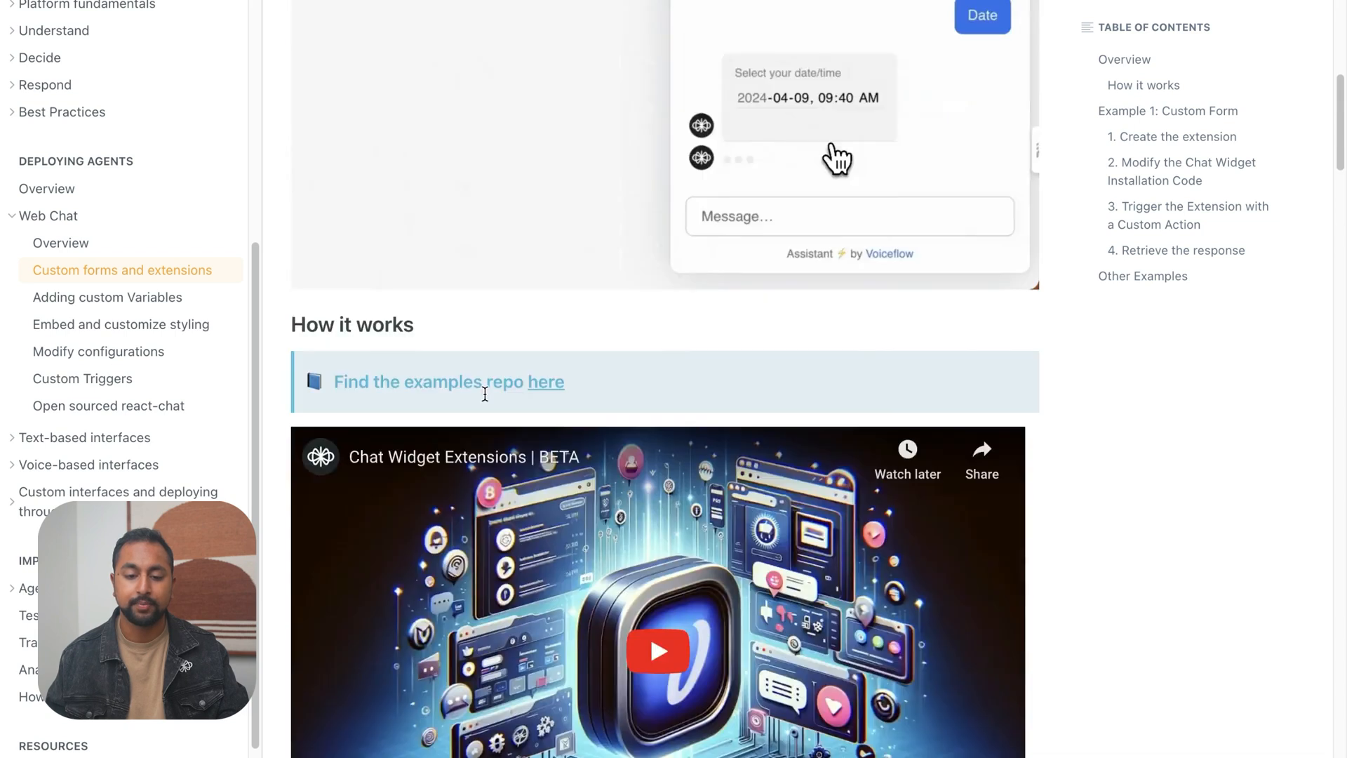
Return to the "Create the extension" section and read where the Custom_Form code belongs on the website
{"action": "scroll", "coordinate": [487, 401], "scroll_direction": "down", "scroll_amount": 1}
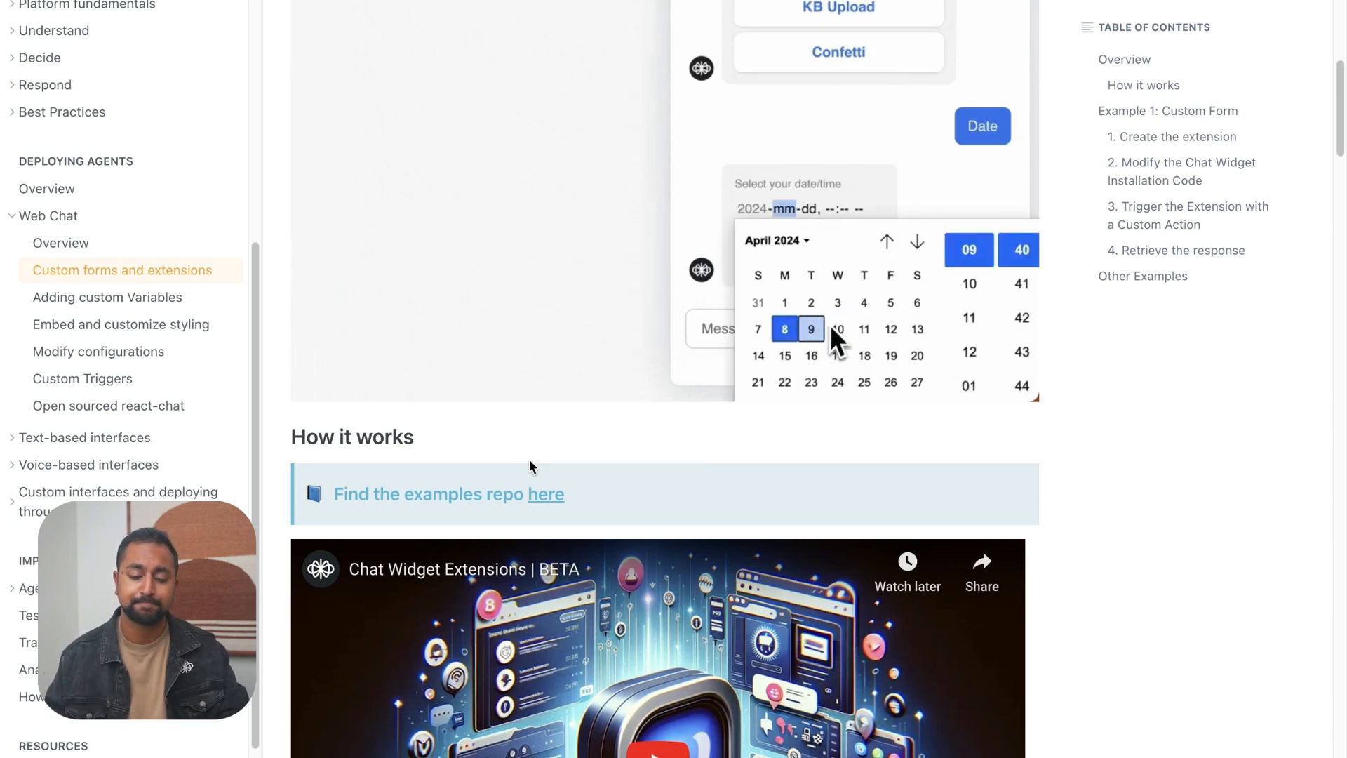
{"action": "scroll", "coordinate": [529, 459], "scroll_direction": "down", "scroll_amount": 10}
{"action": "scroll", "coordinate": [531, 467], "scroll_direction": "down", "scroll_amount": 15}
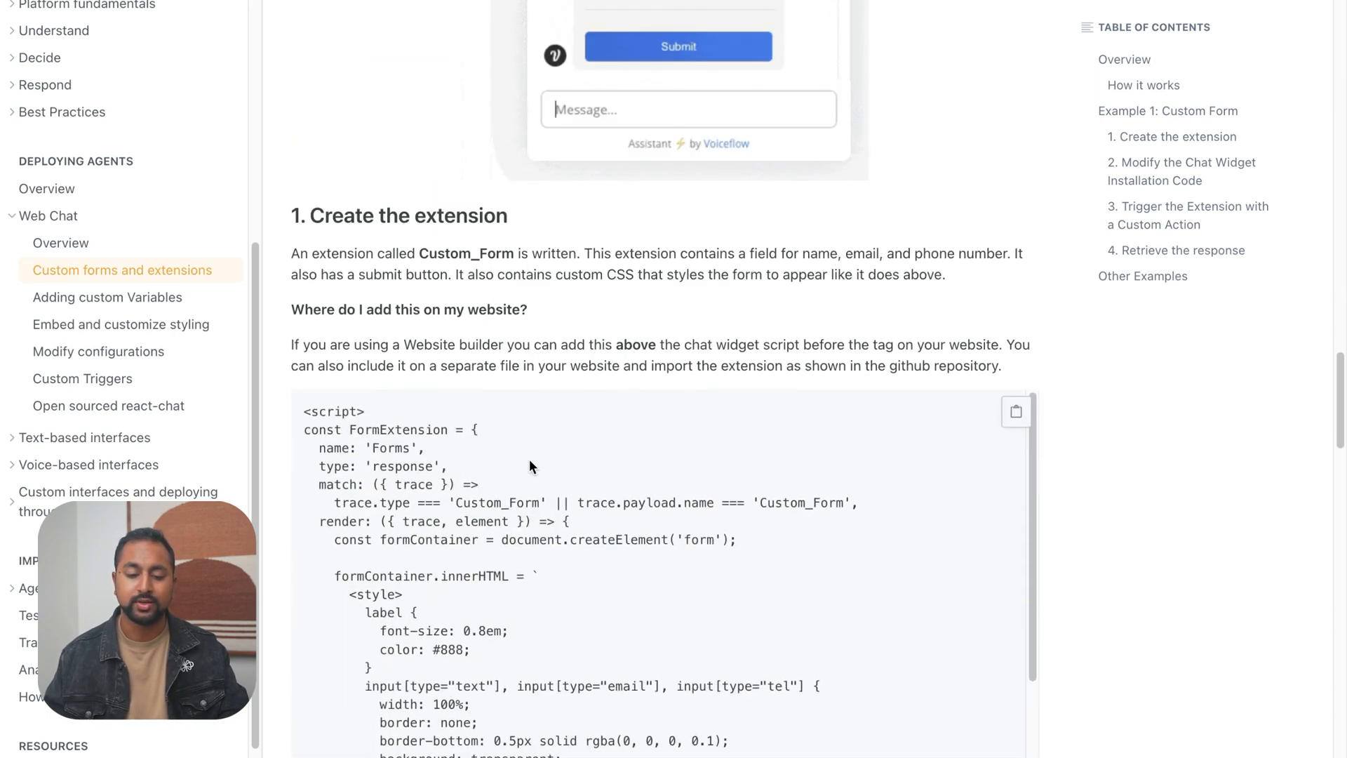
{"action": "scroll", "coordinate": [629, 218], "scroll_direction": "down", "scroll_amount": 3}
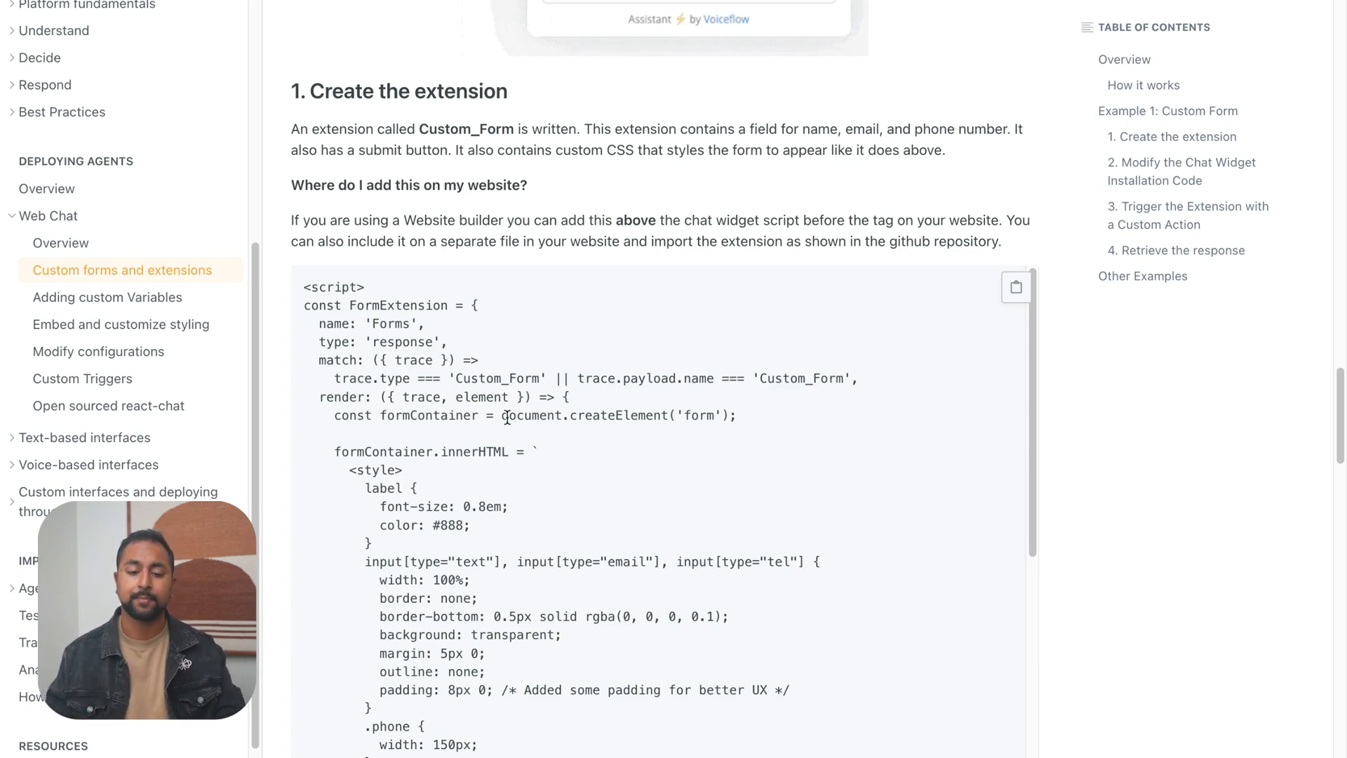
{"action": "scroll", "coordinate": [491, 407], "scroll_direction": "down", "scroll_amount": 2}
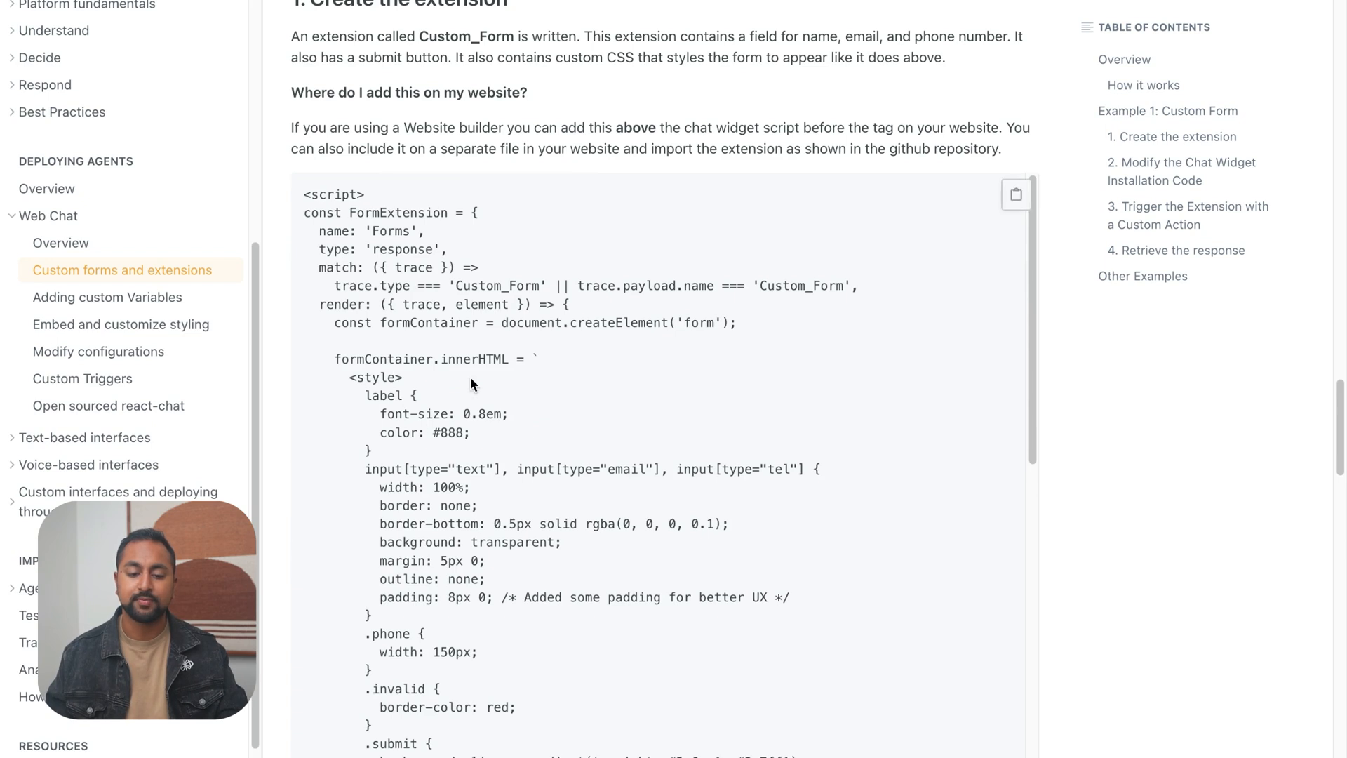
Check the FormExtension sample from its opening script tag to its closing script tag
{"action": "triple_click", "coordinate": [326, 195]}
{"action": "scroll", "coordinate": [476, 146], "scroll_direction": "down", "scroll_amount": 10}
{"action": "scroll", "coordinate": [476, 150], "scroll_direction": "down", "scroll_amount": 10}
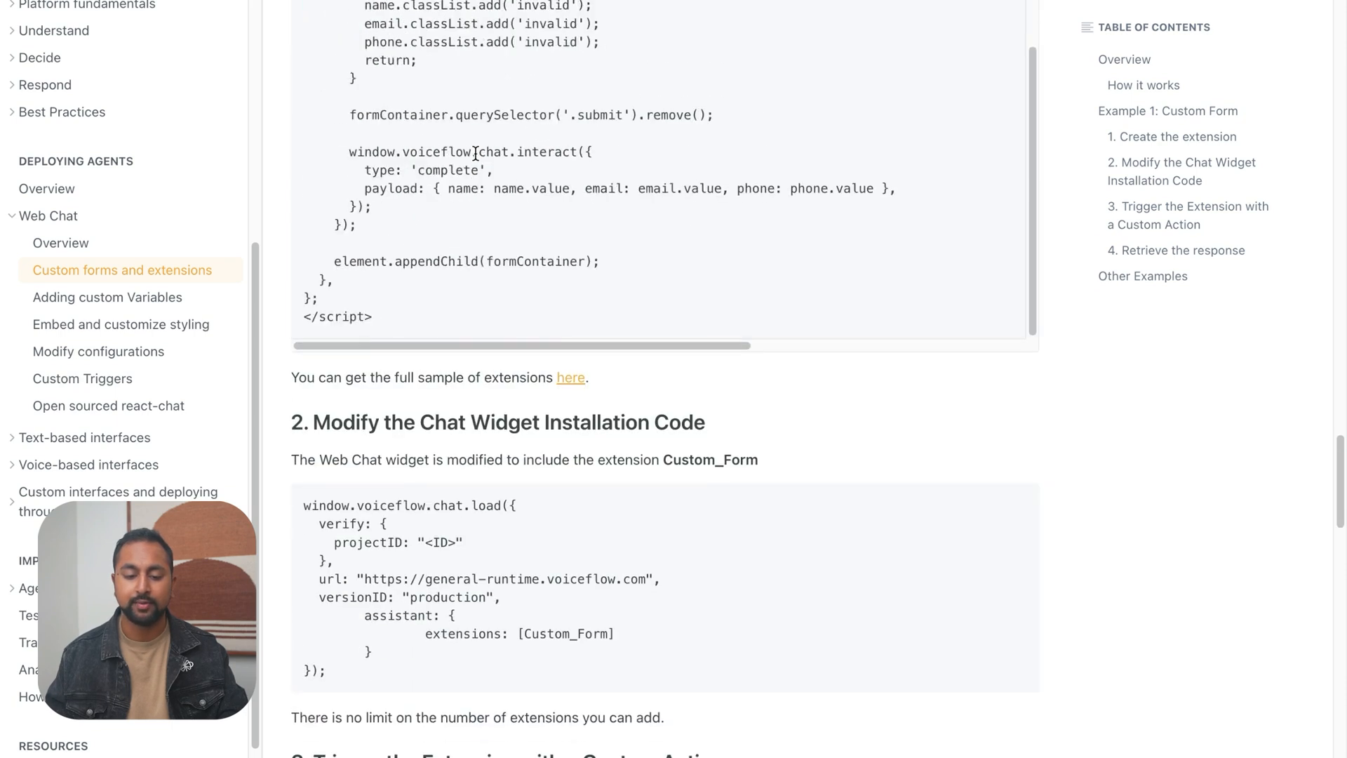
{"action": "triple_click", "coordinate": [362, 315]}
{"action": "scroll", "coordinate": [563, 447], "scroll_direction": "up", "scroll_amount": 10}
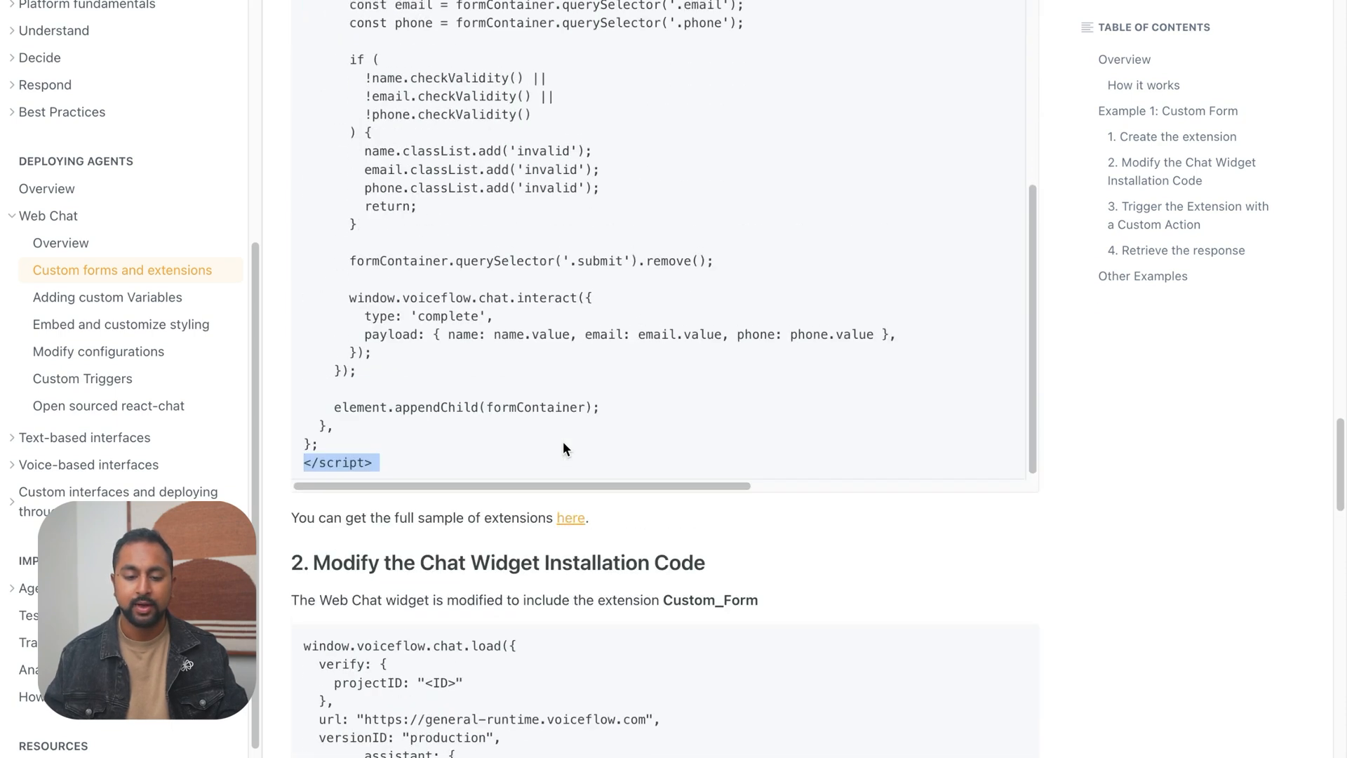
{"action": "scroll", "coordinate": [563, 448], "scroll_direction": "up", "scroll_amount": 2}
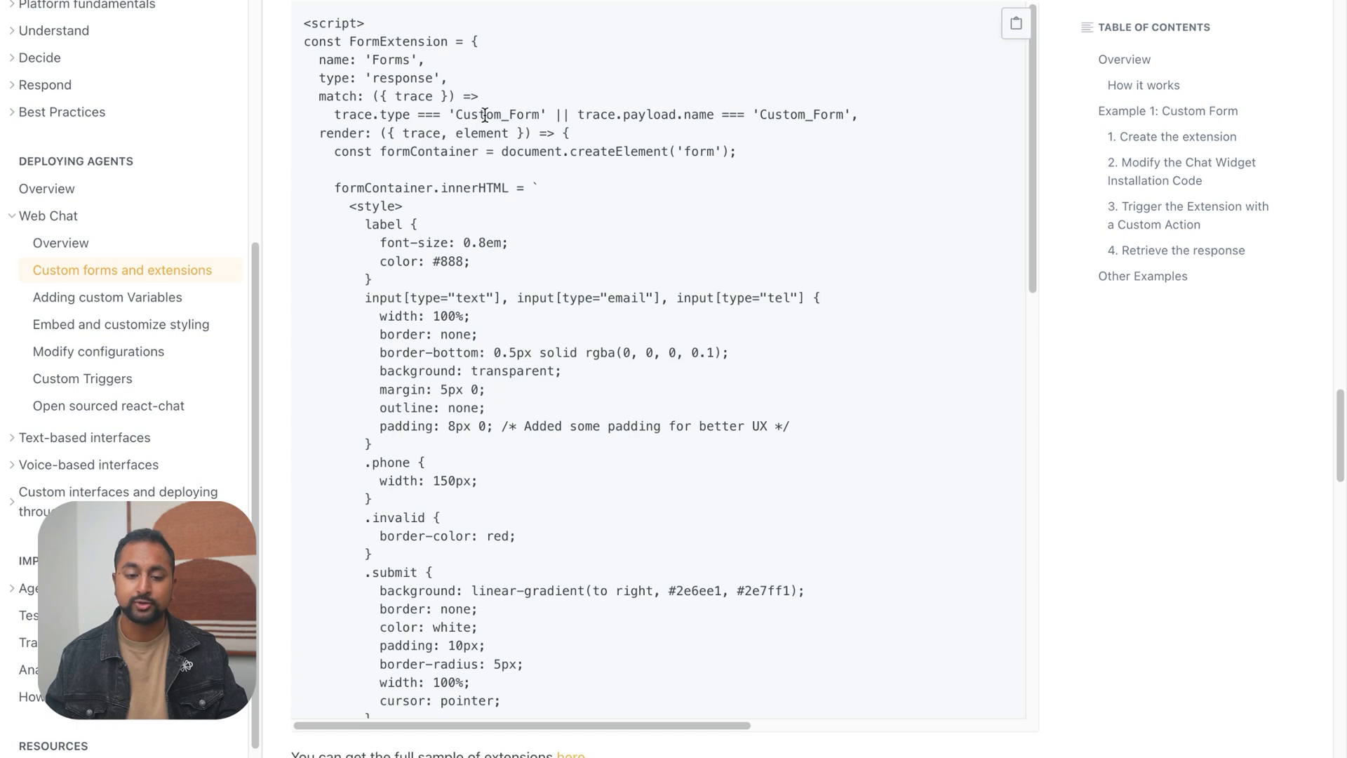
Examine the Custom_Form match condition, the form's HTML and styling, and the submit handler in the FormExtension sample
{"action": "left_click_drag", "start_coordinate": [457, 116], "coordinate": [532, 115]}
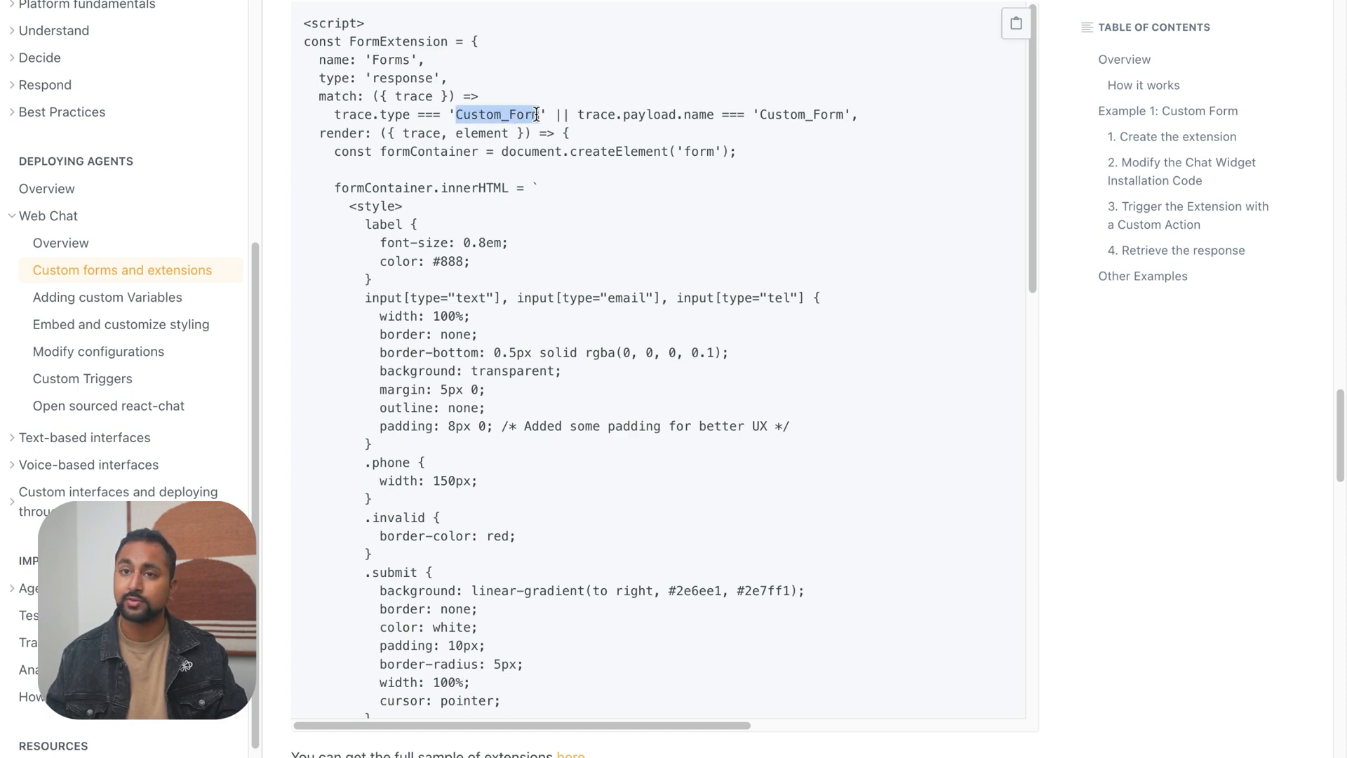
{"action": "scroll", "coordinate": [586, 231], "scroll_direction": "down", "scroll_amount": 2}
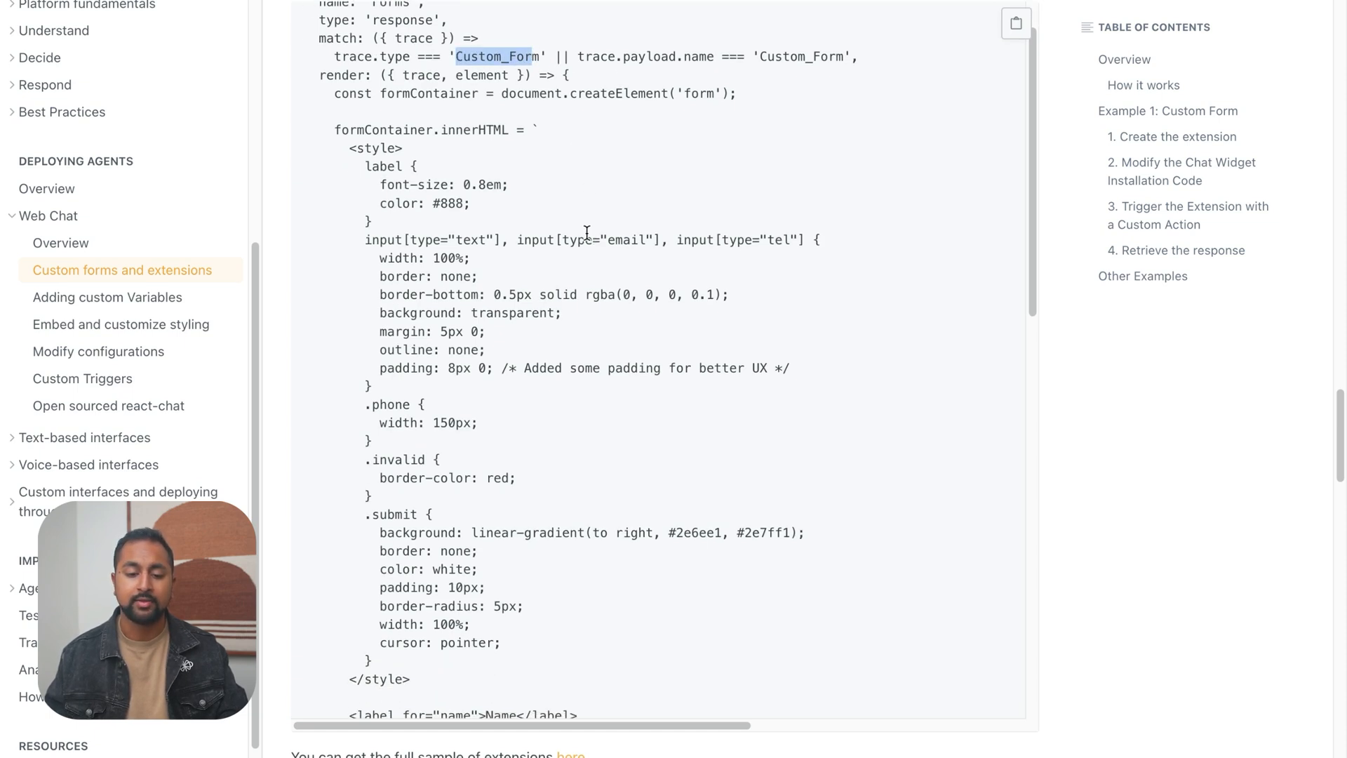
{"action": "left_click_drag", "start_coordinate": [349, 129], "coordinate": [488, 130]}
{"action": "scroll", "coordinate": [370, 166], "scroll_direction": "down", "scroll_amount": 5}
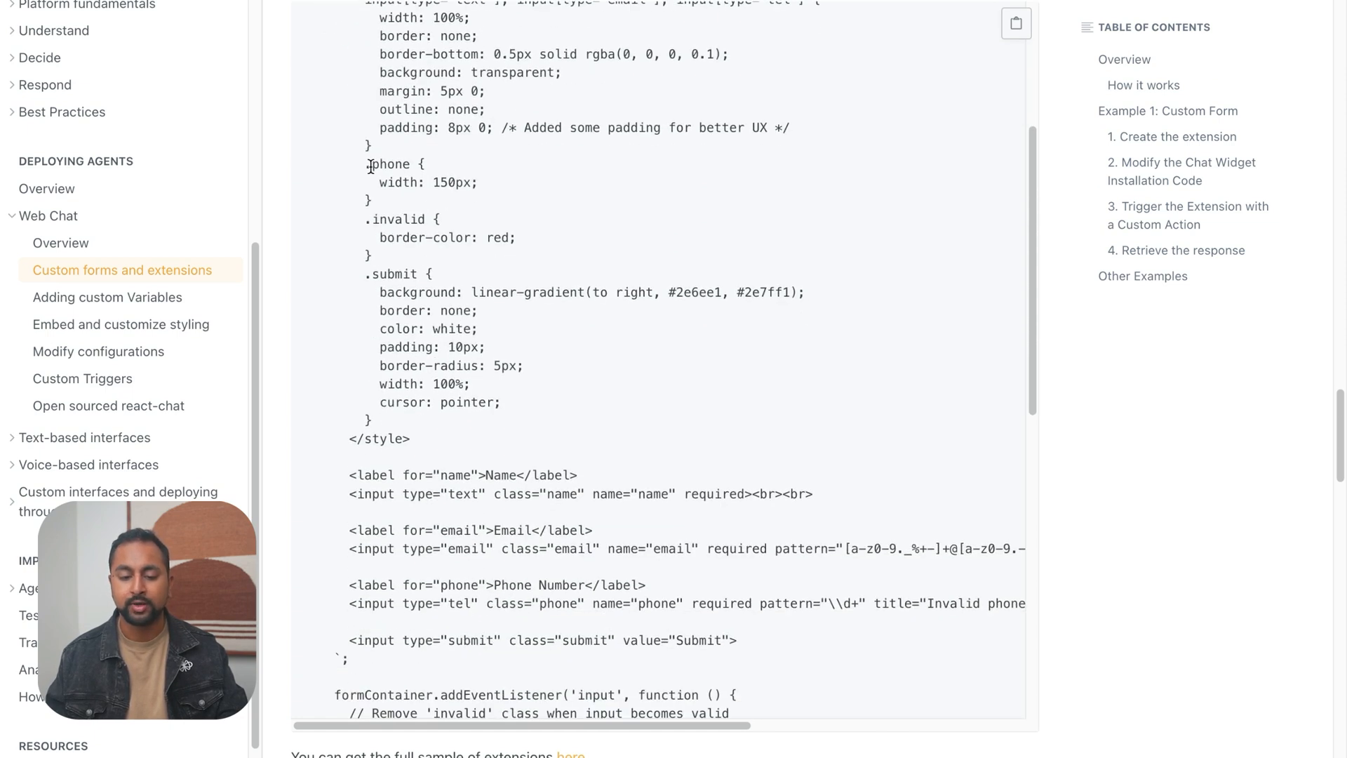
{"action": "scroll", "coordinate": [383, 98], "scroll_direction": "down", "scroll_amount": 3}
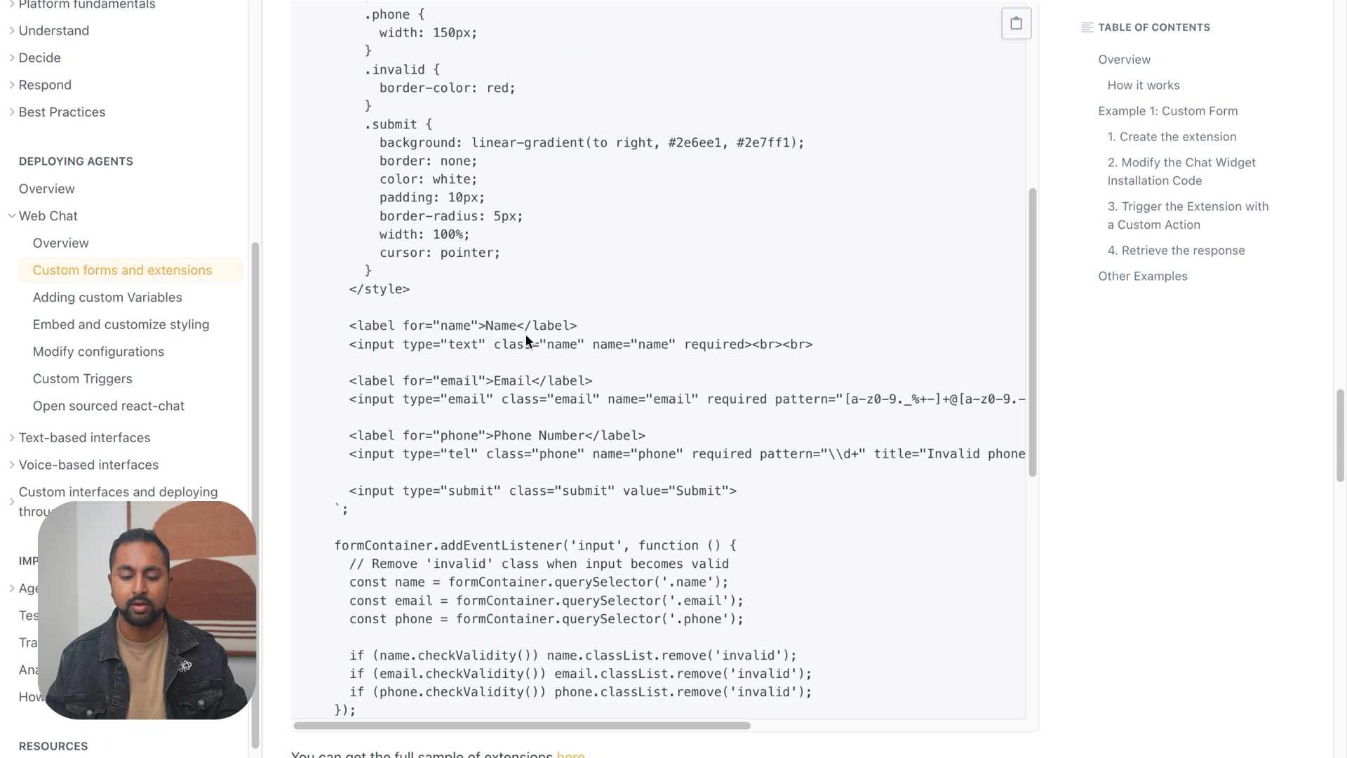
{"action": "scroll", "coordinate": [520, 407], "scroll_direction": "down", "scroll_amount": 6}
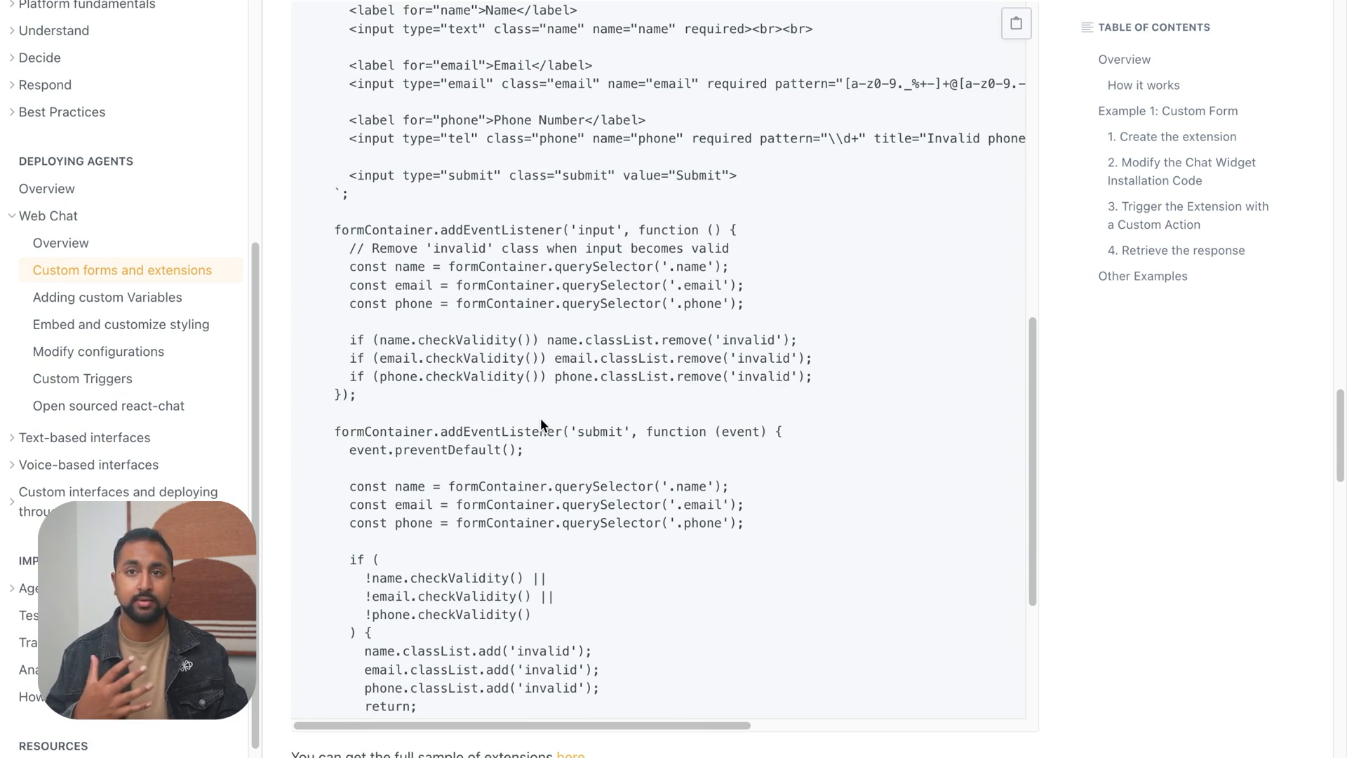
{"action": "scroll", "coordinate": [540, 418], "scroll_direction": "down", "scroll_amount": 5}
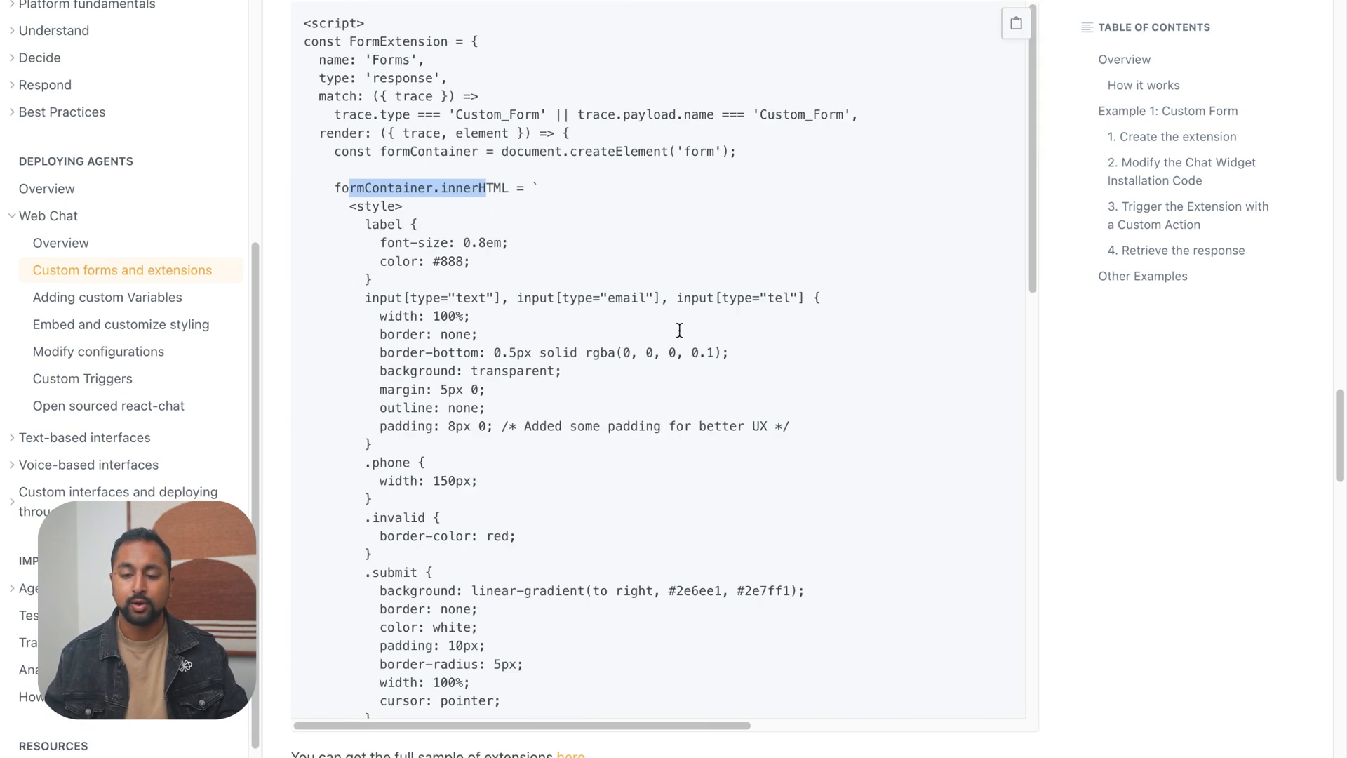
Copy the whole FormExtension script and open the Home page settings in Webflow at the Before </body> tag code
{"action": "left_click", "coordinate": [1016, 27]}
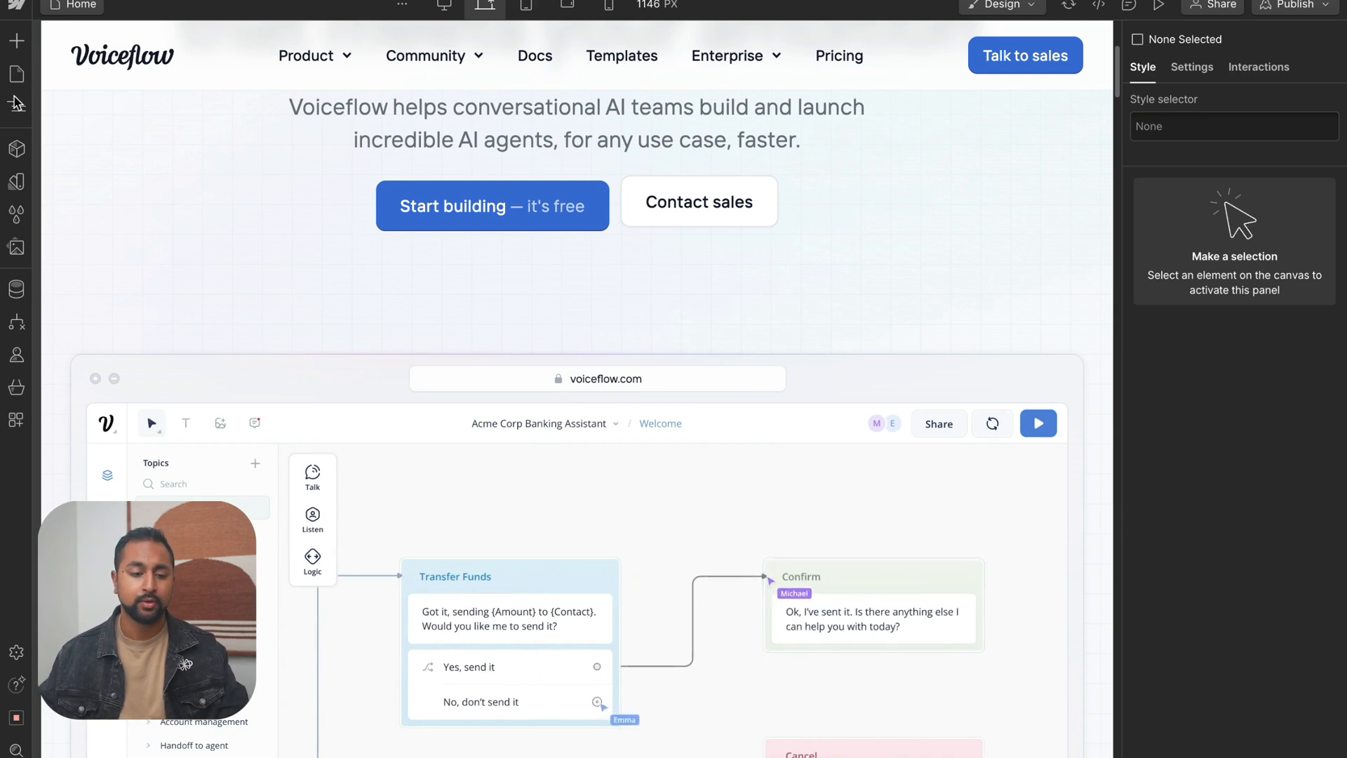
{"action": "left_click", "coordinate": [16, 73]}
{"action": "left_click", "coordinate": [235, 141]}
{"action": "scroll", "coordinate": [601, 434], "scroll_direction": "down", "scroll_amount": 15}
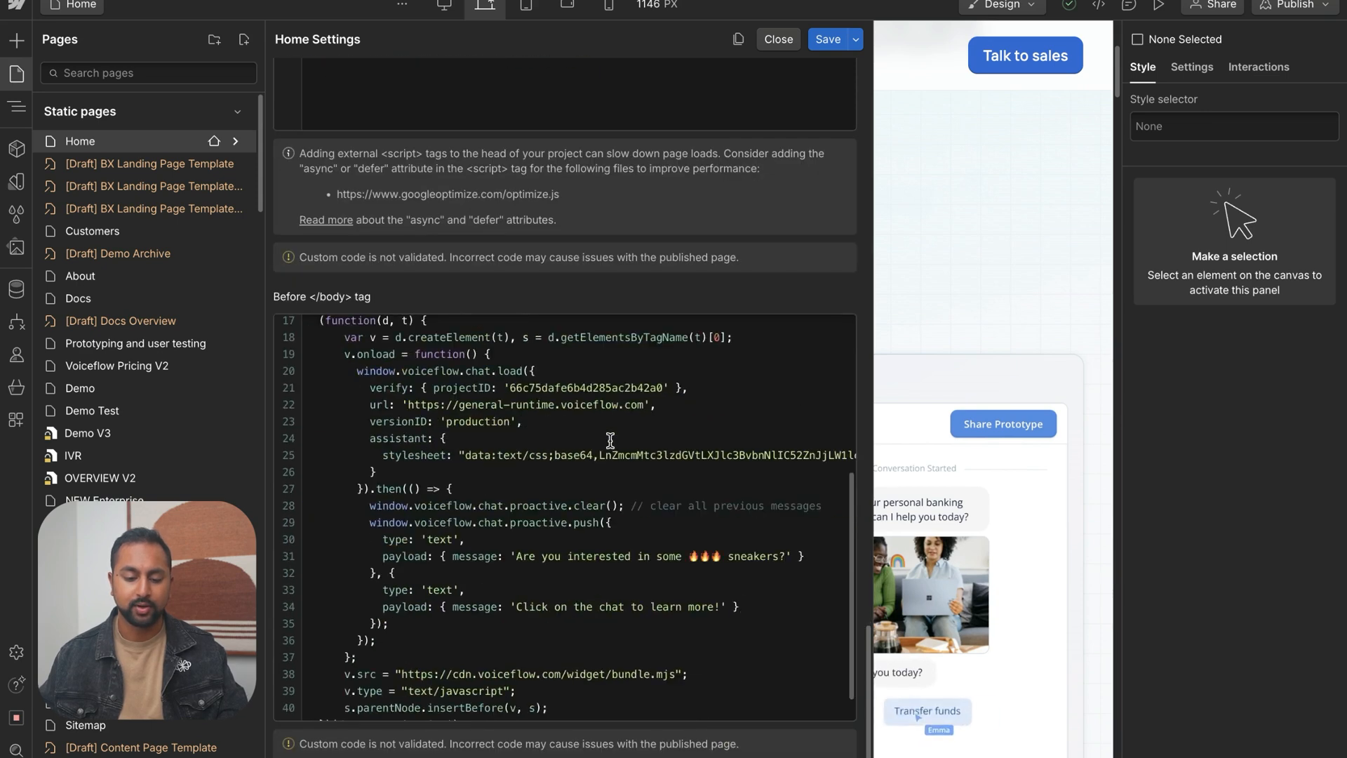
{"action": "scroll", "coordinate": [628, 499], "scroll_direction": "down", "scroll_amount": 1}
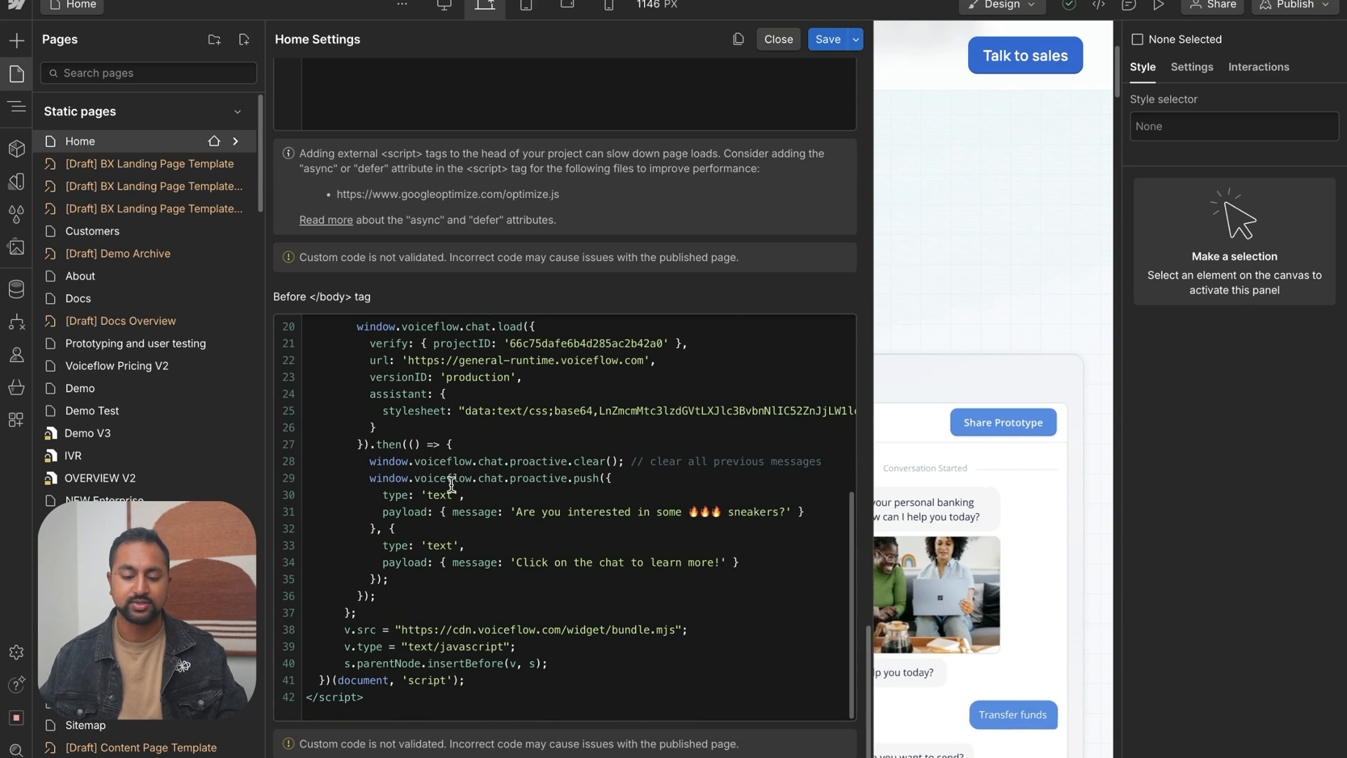
Paste the copied FormExtension script above the Voiceflow chat widget script in the Home page's Before </body> tag code
{"action": "scroll", "coordinate": [445, 472], "scroll_direction": "up", "scroll_amount": 3}
{"action": "left_click", "coordinate": [375, 388]}
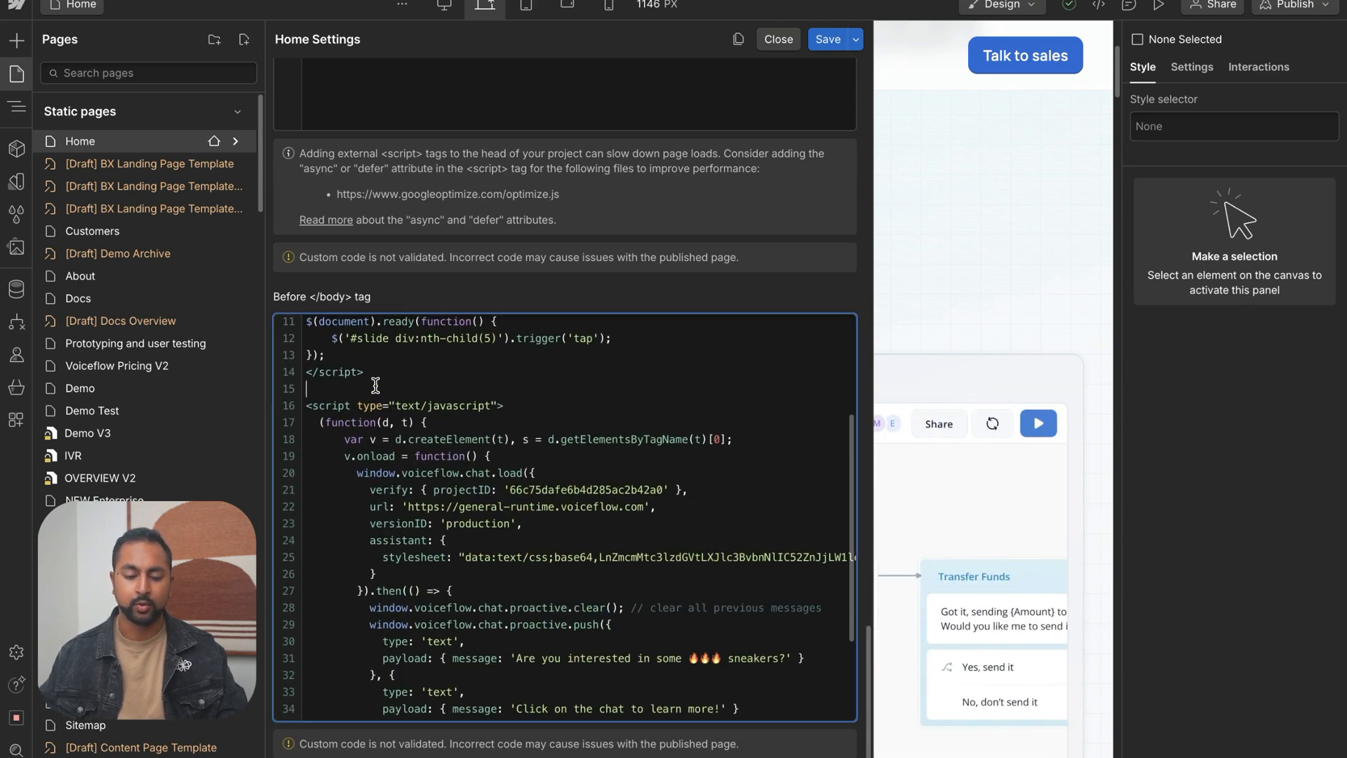
{"action": "key", "text": "Return"}
{"action": "key", "text": "Return"}
{"action": "key", "text": "Up"}
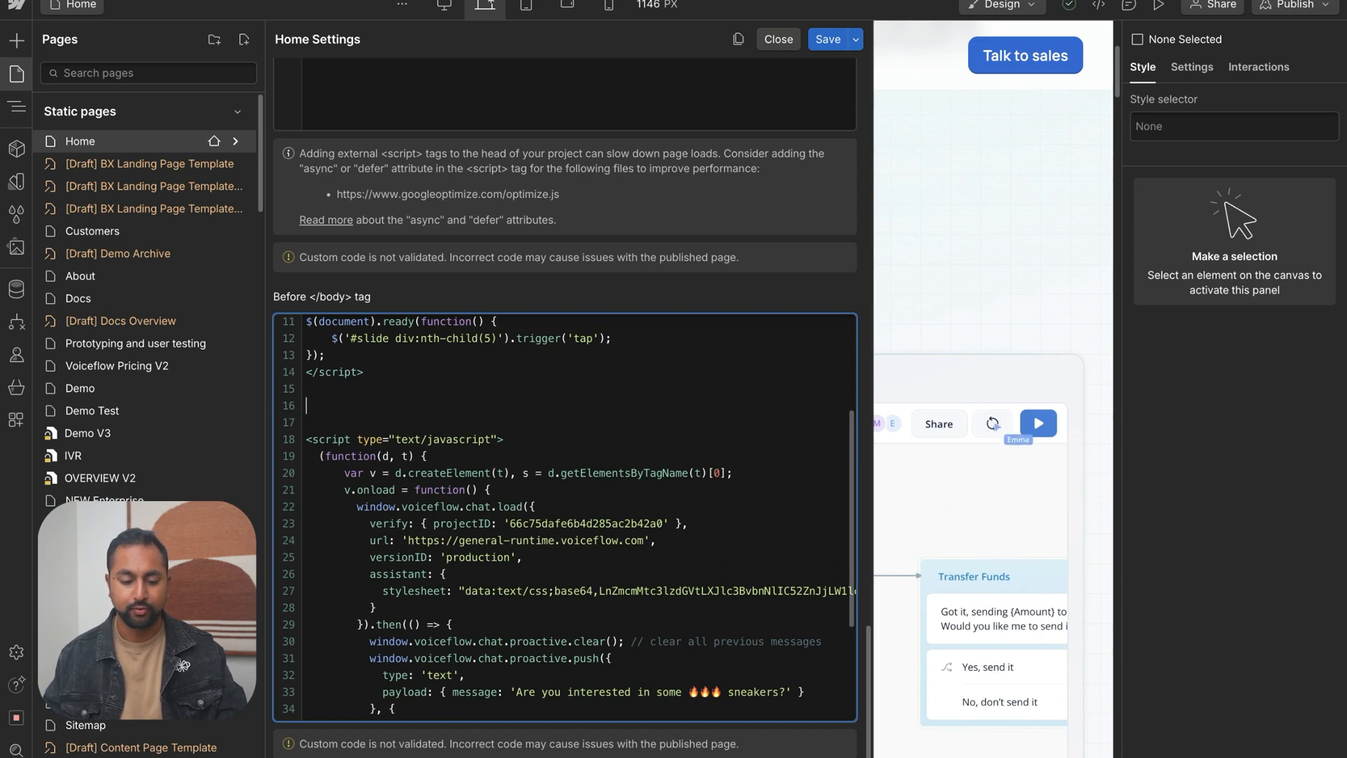
{"action": "key", "text": "super+v"}
Check the pasted FormExtension script from its opening tag through the submit handler in the Before </body> tag code
{"action": "scroll", "coordinate": [361, 547], "scroll_direction": "down", "scroll_amount": 4}
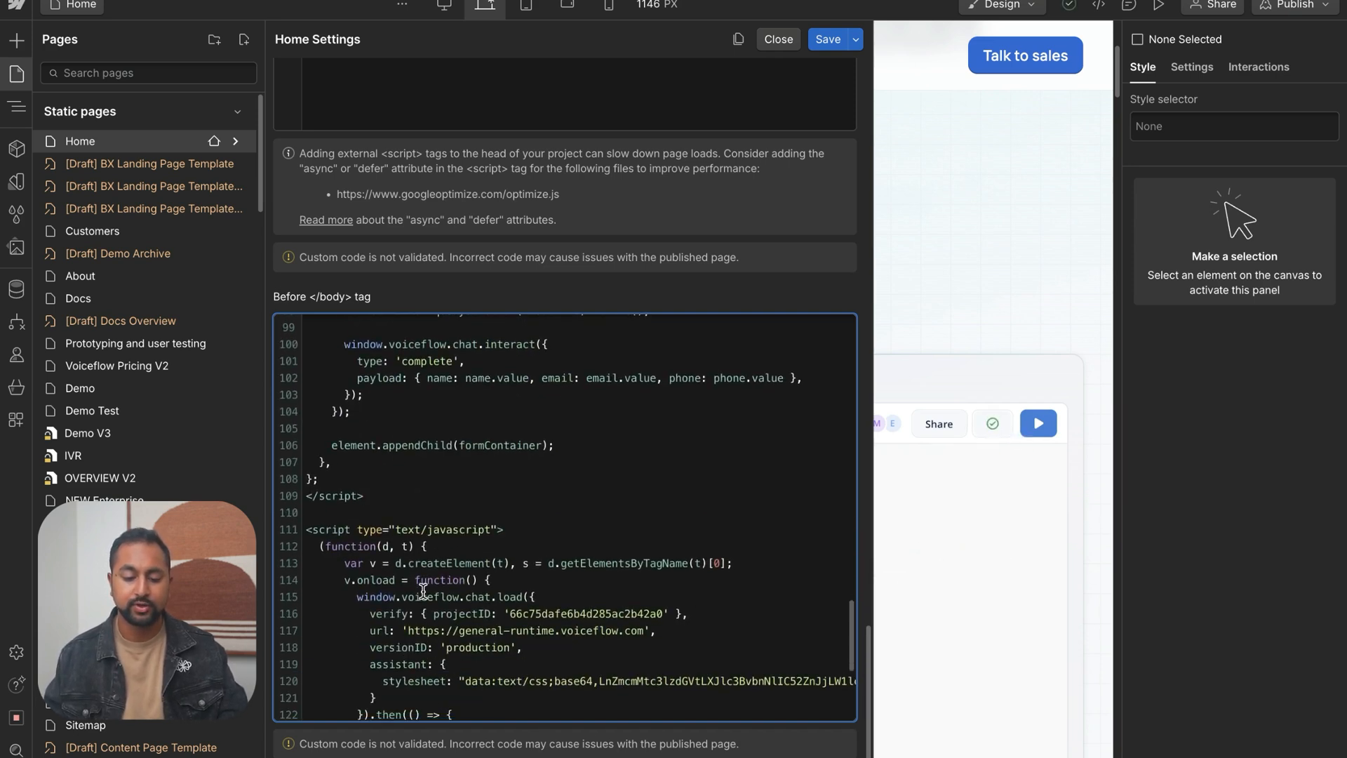
{"action": "scroll", "coordinate": [362, 496], "scroll_direction": "up", "scroll_amount": 20}
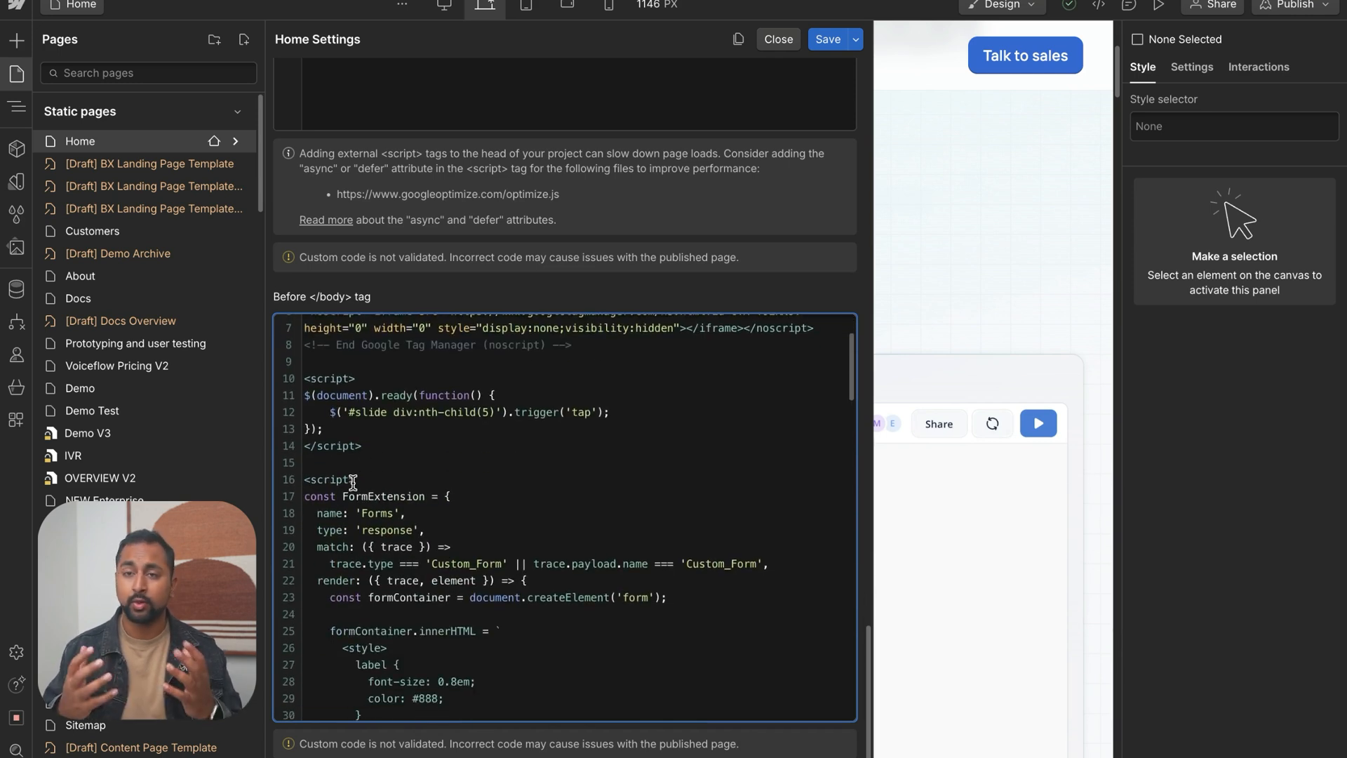
{"action": "scroll", "coordinate": [519, 565], "scroll_direction": "down", "scroll_amount": 20}
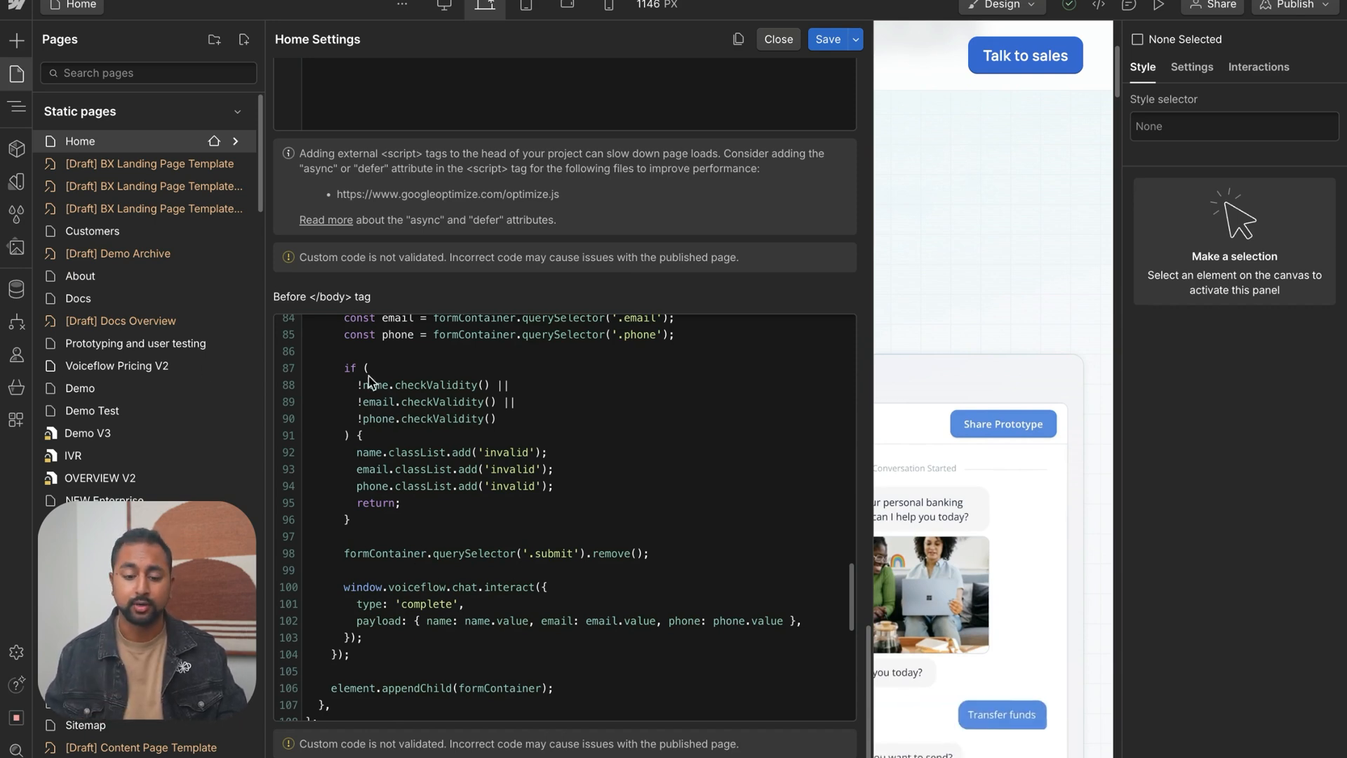
{"action": "mouse_move", "coordinate": [2, 375]}
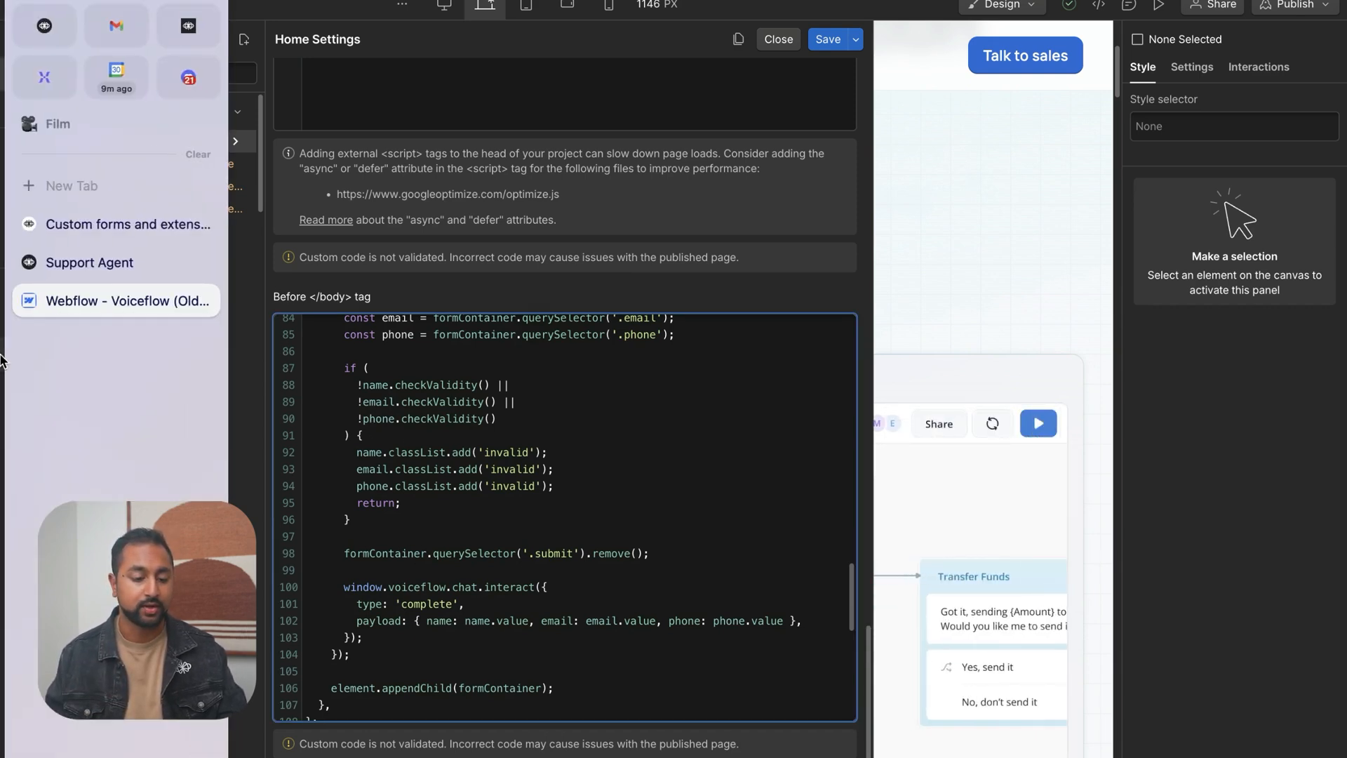
Review the modified chat widget installation code in the docs and copy its extensions: [FormExtension] line
{"action": "left_click", "coordinate": [118, 224]}
{"action": "scroll", "coordinate": [750, 258], "scroll_direction": "up", "scroll_amount": 2}
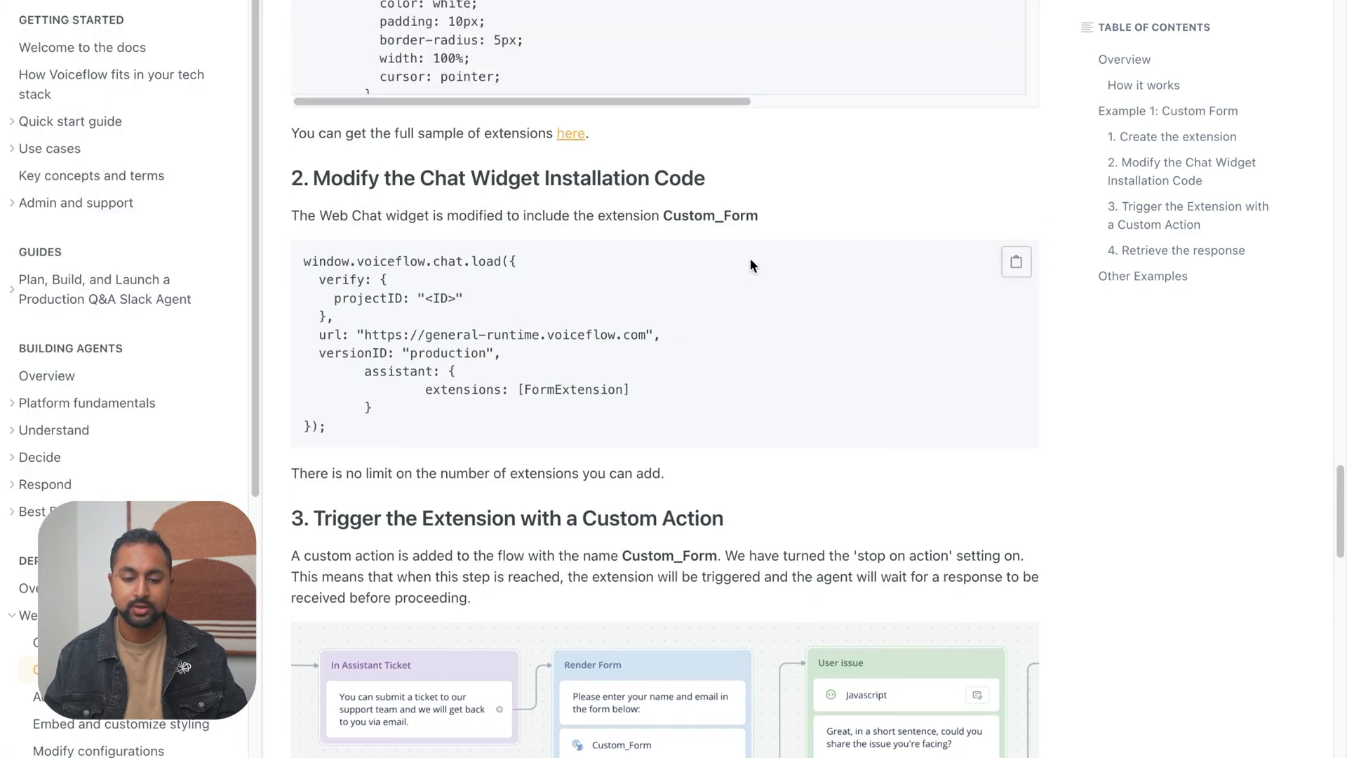
{"action": "left_click_drag", "start_coordinate": [368, 183], "coordinate": [750, 189]}
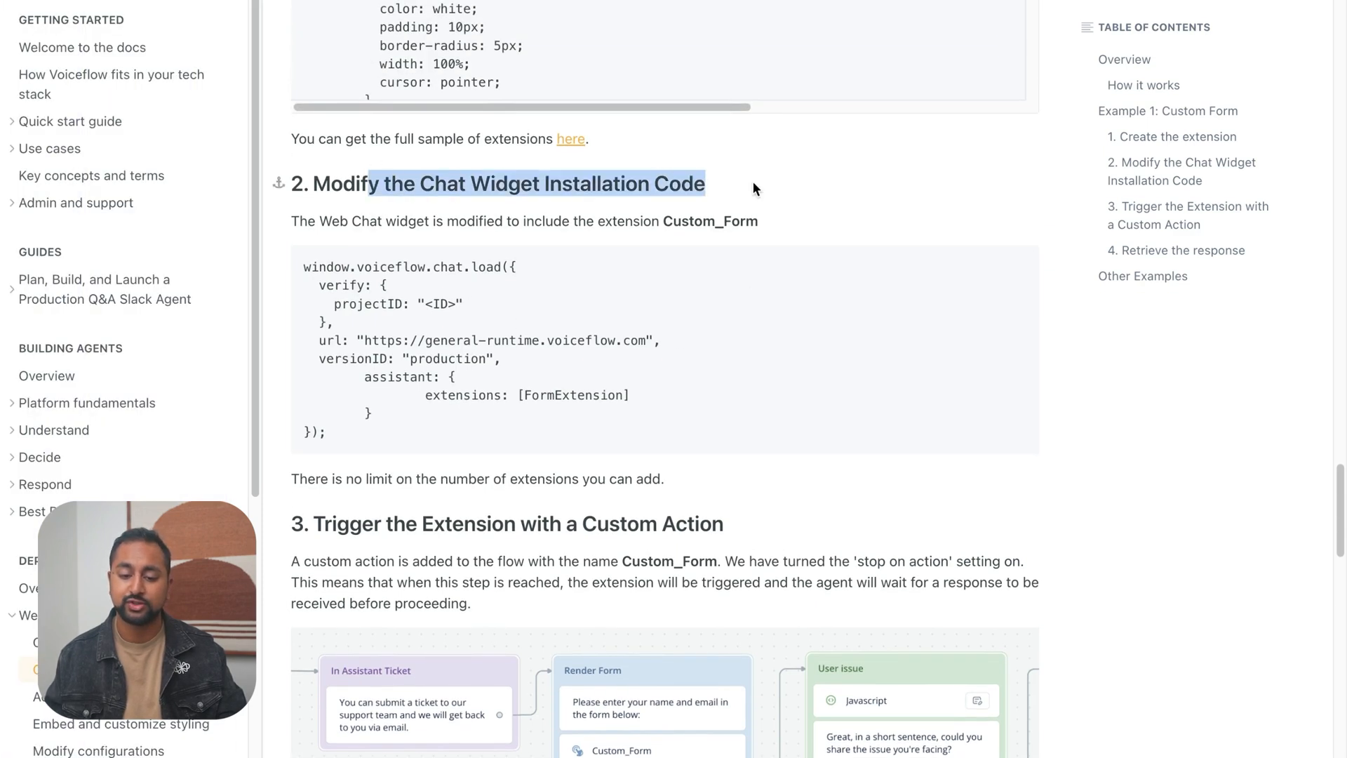
{"action": "left_click", "coordinate": [753, 186]}
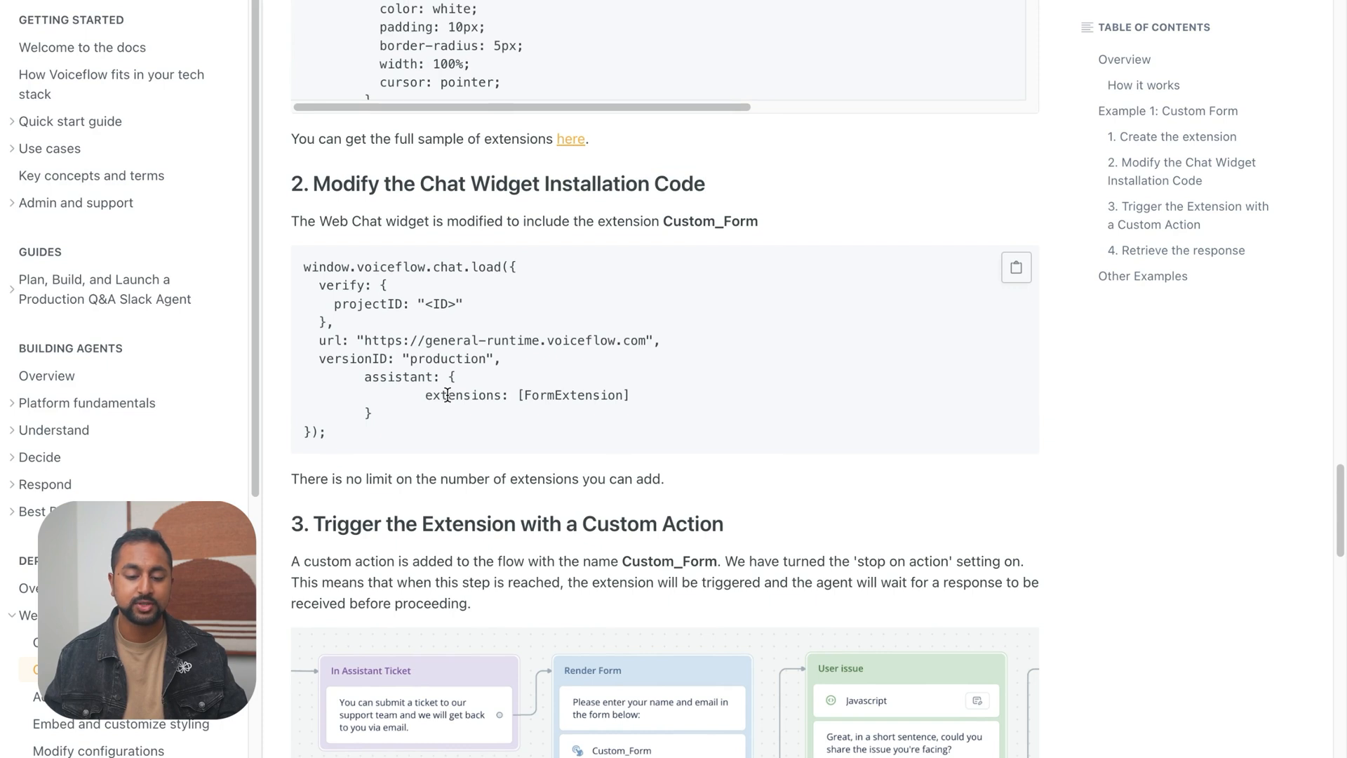
{"action": "double_click", "coordinate": [376, 376]}
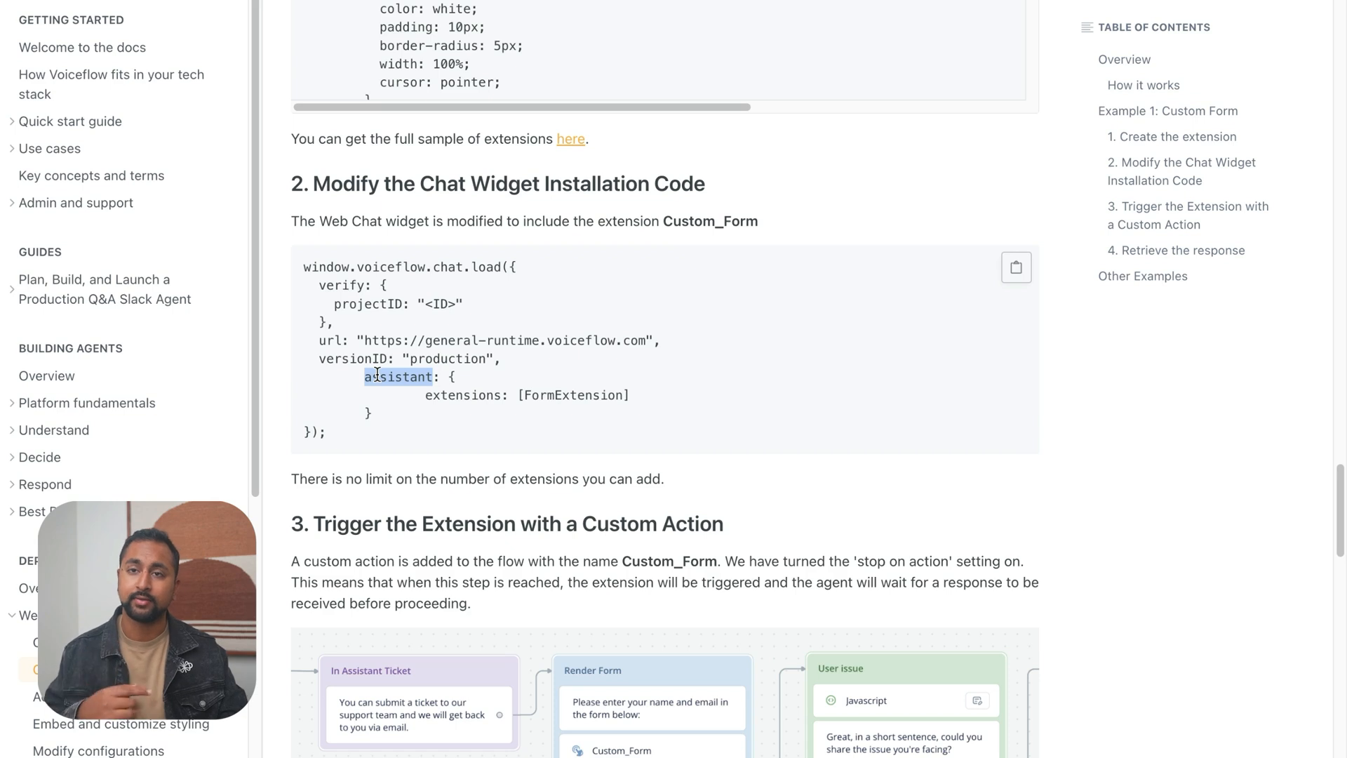
{"action": "mouse_move", "coordinate": [427, 395]}
{"action": "left_mouse_down"}
{"action": "mouse_move", "coordinate": [630, 397]}
{"action": "mouse_move", "coordinate": [427, 393]}
{"action": "left_mouse_up"}
{"action": "left_click", "coordinate": [632, 397]}
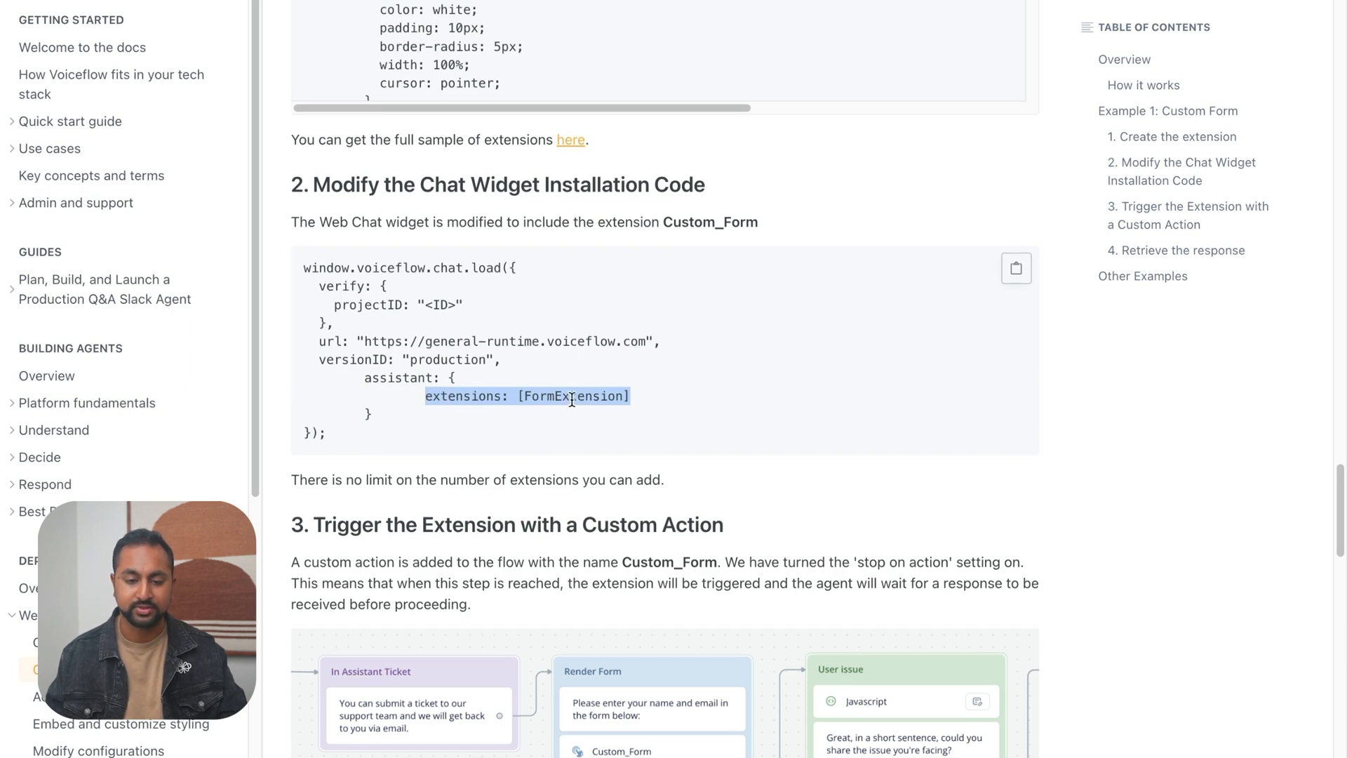
{"action": "scroll", "coordinate": [571, 398], "scroll_direction": "up", "scroll_amount": 10}
{"action": "scroll", "coordinate": [512, 495], "scroll_direction": "down", "scroll_amount": 5}
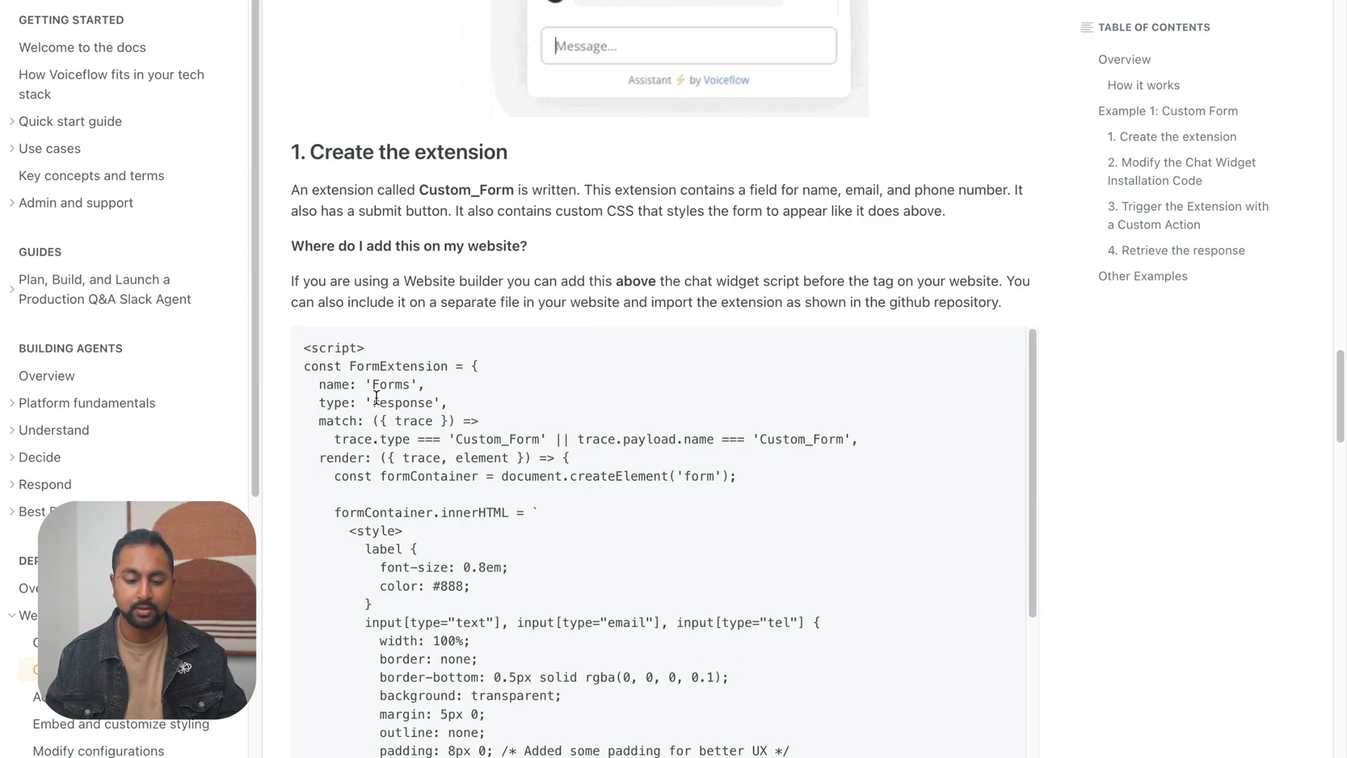
In the Webflow Before </body> tag code, add extensions: [FormExtension] on a new line below stylesheet in the assistant block
{"action": "mouse_move", "coordinate": [57, 261]}
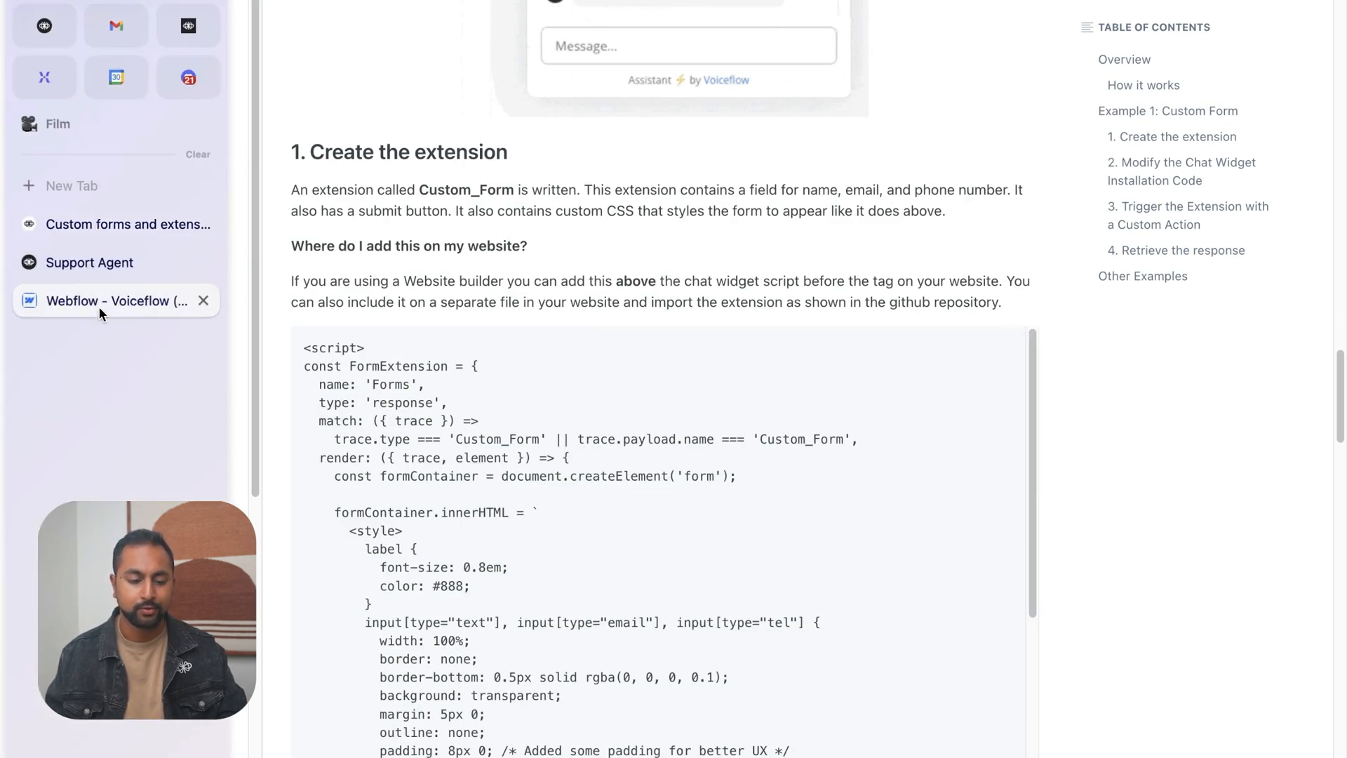
{"action": "left_click", "coordinate": [98, 302]}
{"action": "scroll", "coordinate": [570, 503], "scroll_direction": "down", "scroll_amount": 3}
{"action": "scroll", "coordinate": [569, 503], "scroll_direction": "down", "scroll_amount": 4}
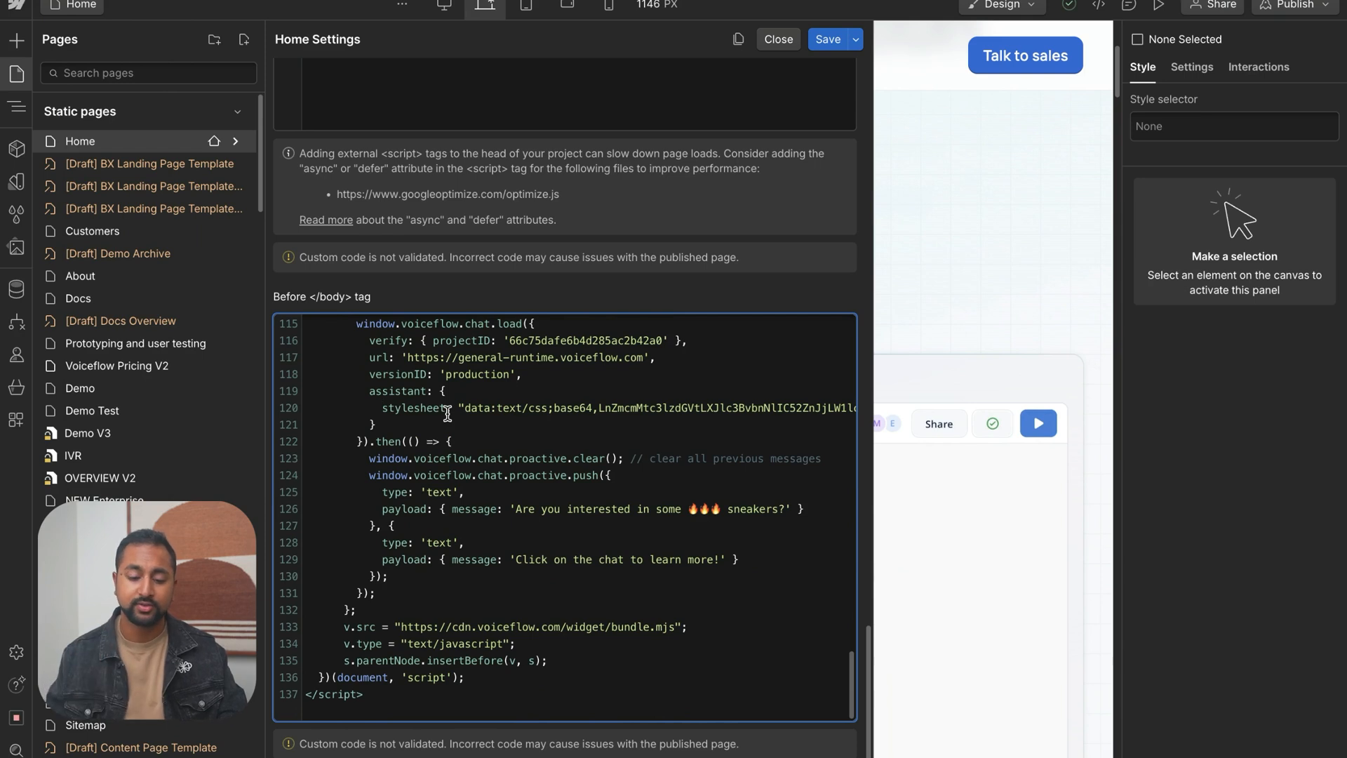
{"action": "scroll", "coordinate": [448, 414], "scroll_direction": "right", "scroll_amount": 5}
{"action": "scroll", "coordinate": [447, 414], "scroll_direction": "right", "scroll_amount": 6}
{"action": "scroll", "coordinate": [626, 473], "scroll_direction": "left", "scroll_amount": 11}
{"action": "scroll", "coordinate": [366, 414], "scroll_direction": "right", "scroll_amount": 11}
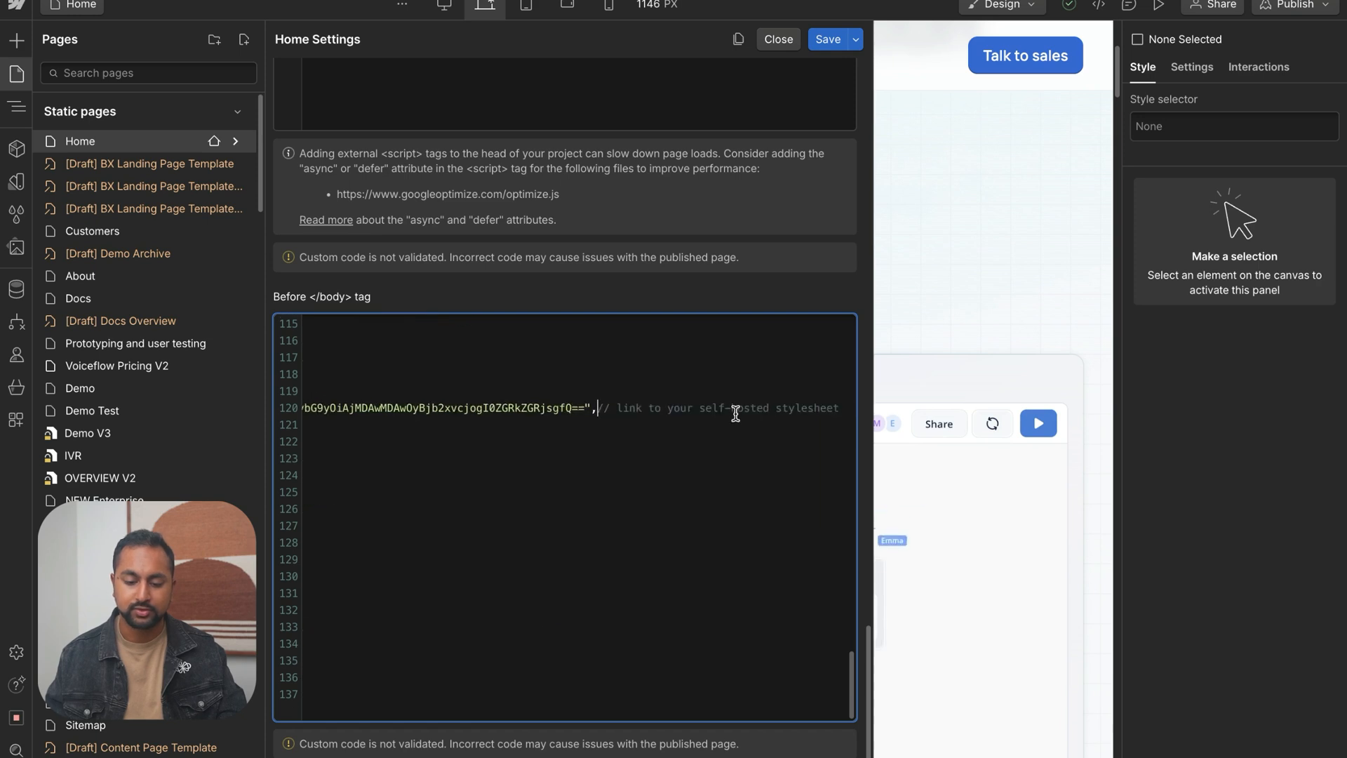
{"action": "left_click", "coordinate": [838, 412]}
{"action": "key", "text": "Return"}
{"action": "key", "text": "ctrl+v"}
Comment out the stylesheet line in the assistant block and save the Home page settings
{"action": "scroll", "coordinate": [484, 477], "scroll_direction": "left", "scroll_amount": 2}
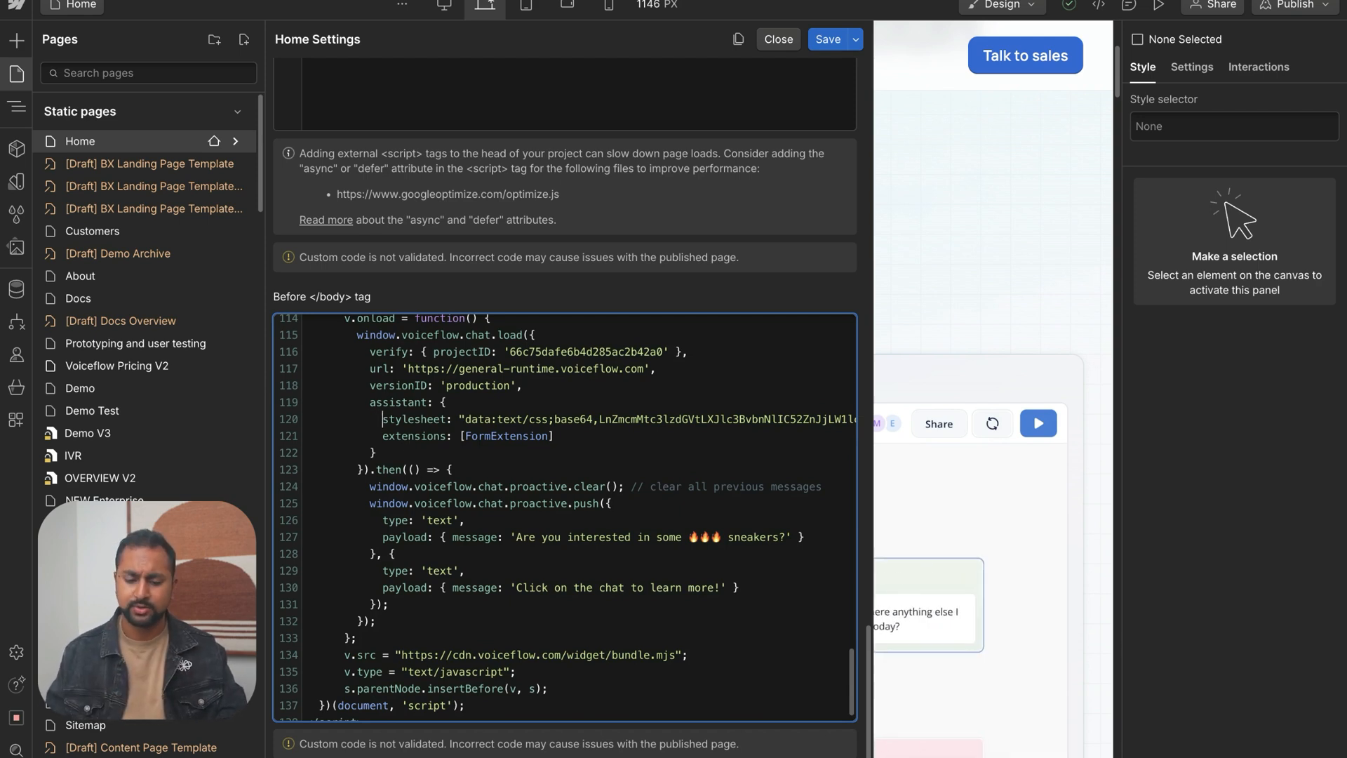
{"action": "type", "text": "//"}
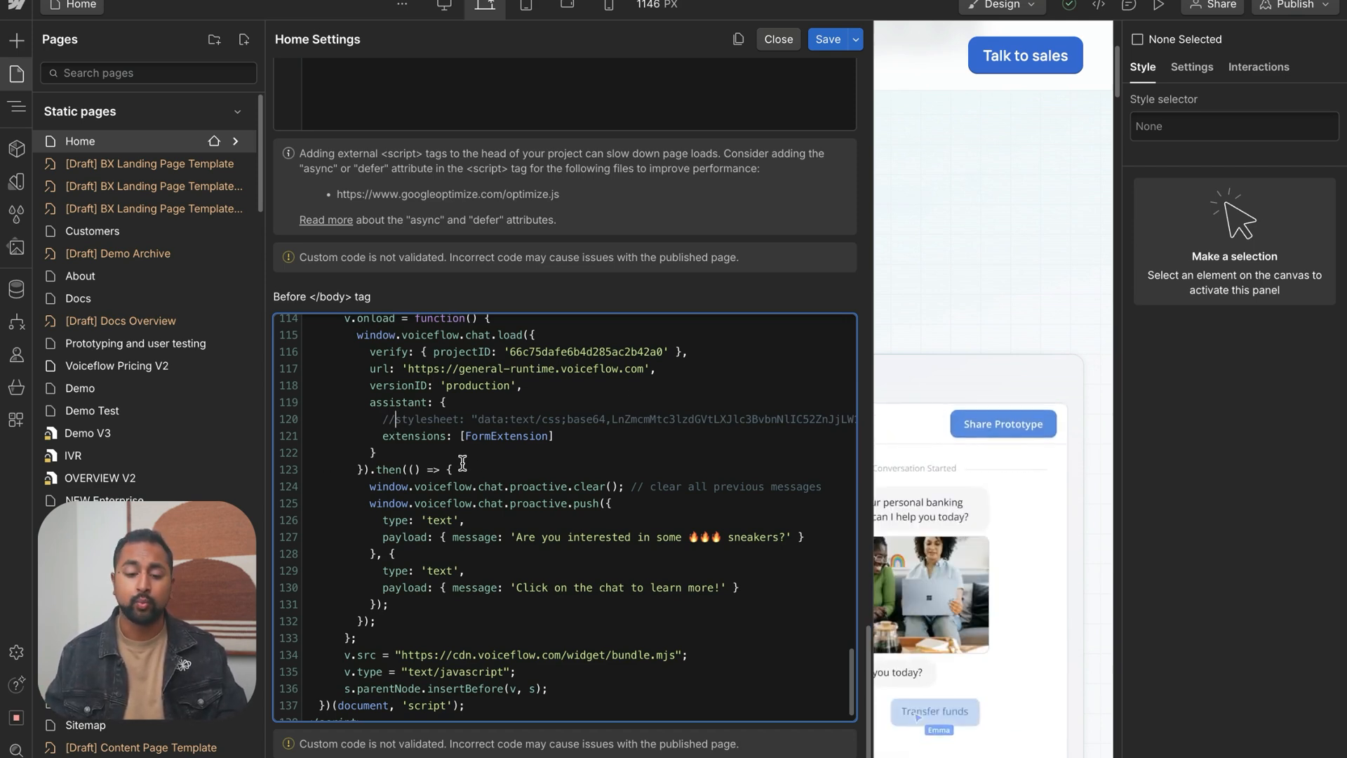
{"action": "left_click", "coordinate": [828, 40]}
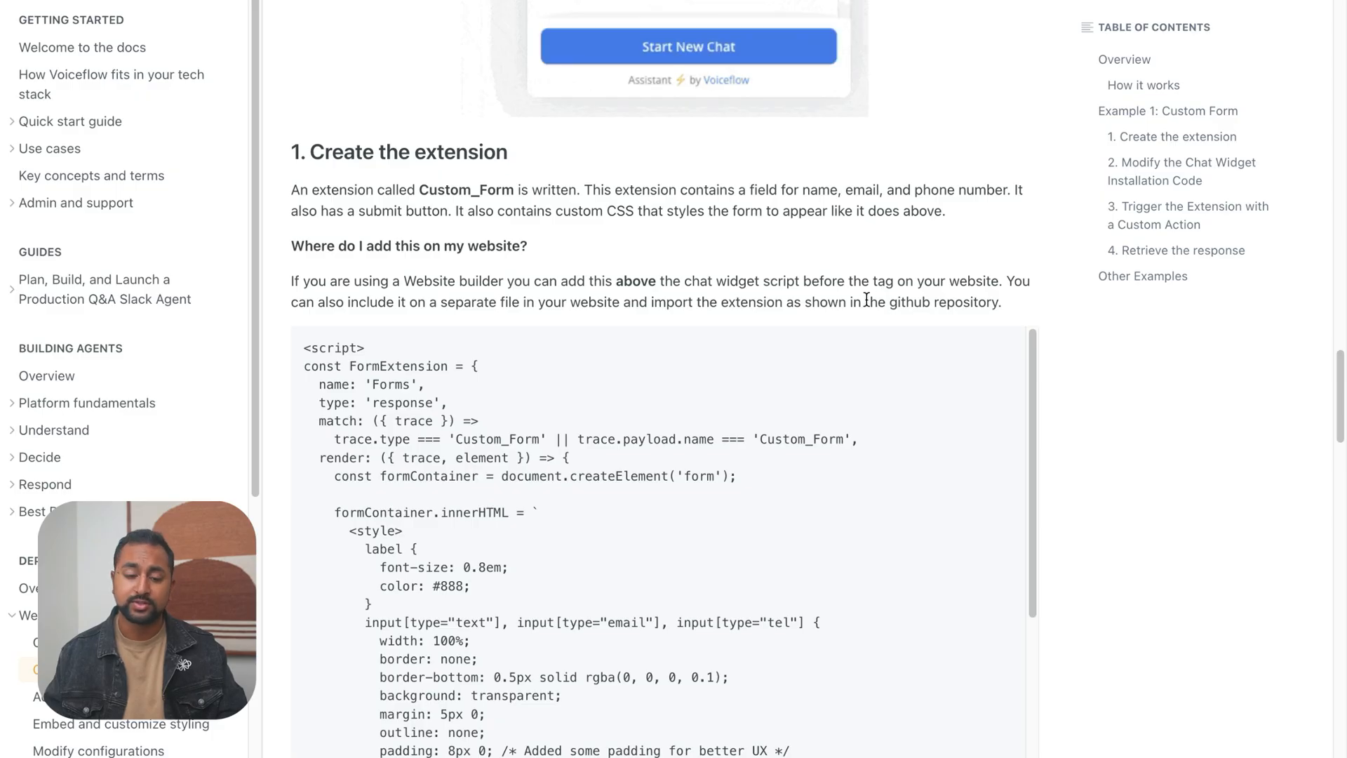
Examine in the docs how the form extension is triggered by a custom action named Custom_Form
{"action": "scroll", "coordinate": [1116, 407], "scroll_direction": "down", "scroll_amount": 15}
{"action": "scroll", "coordinate": [1099, 416], "scroll_direction": "down", "scroll_amount": 1}
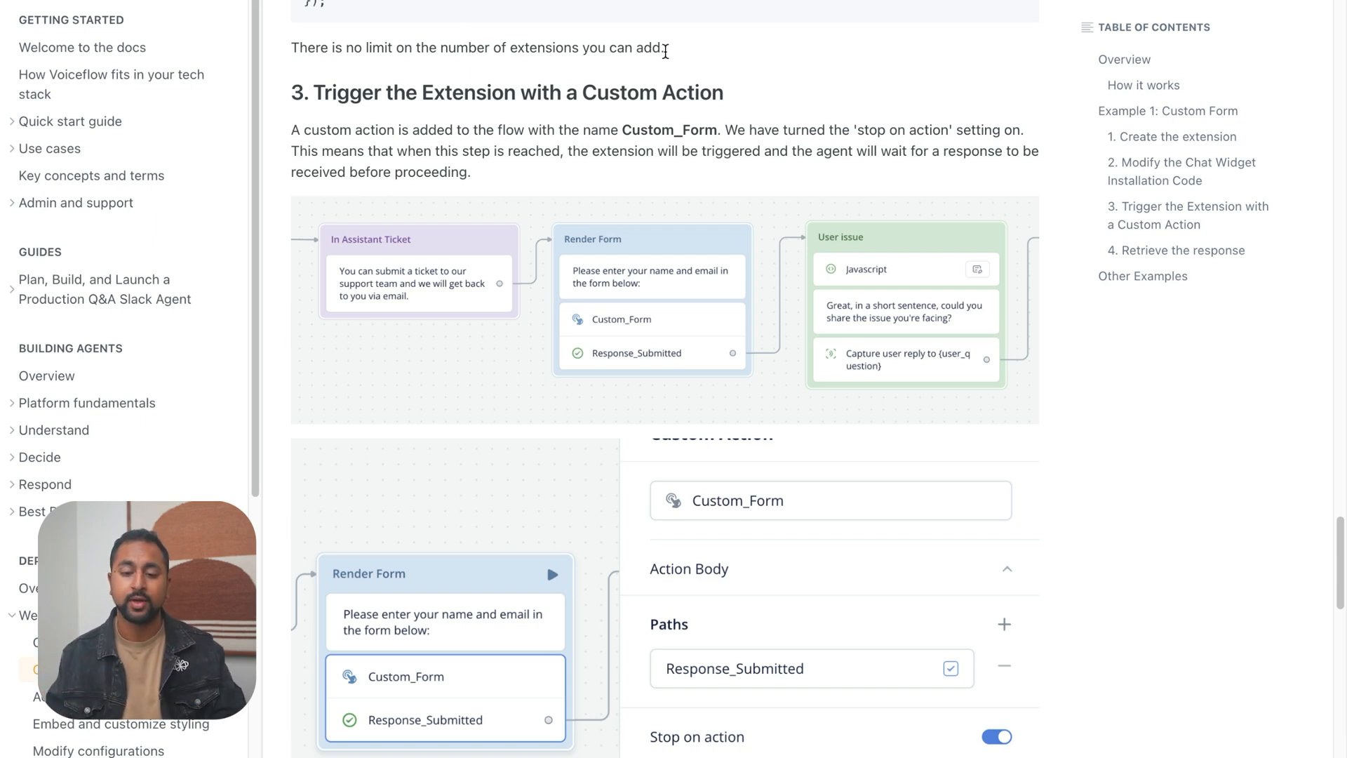
{"action": "double_click", "coordinate": [659, 132]}
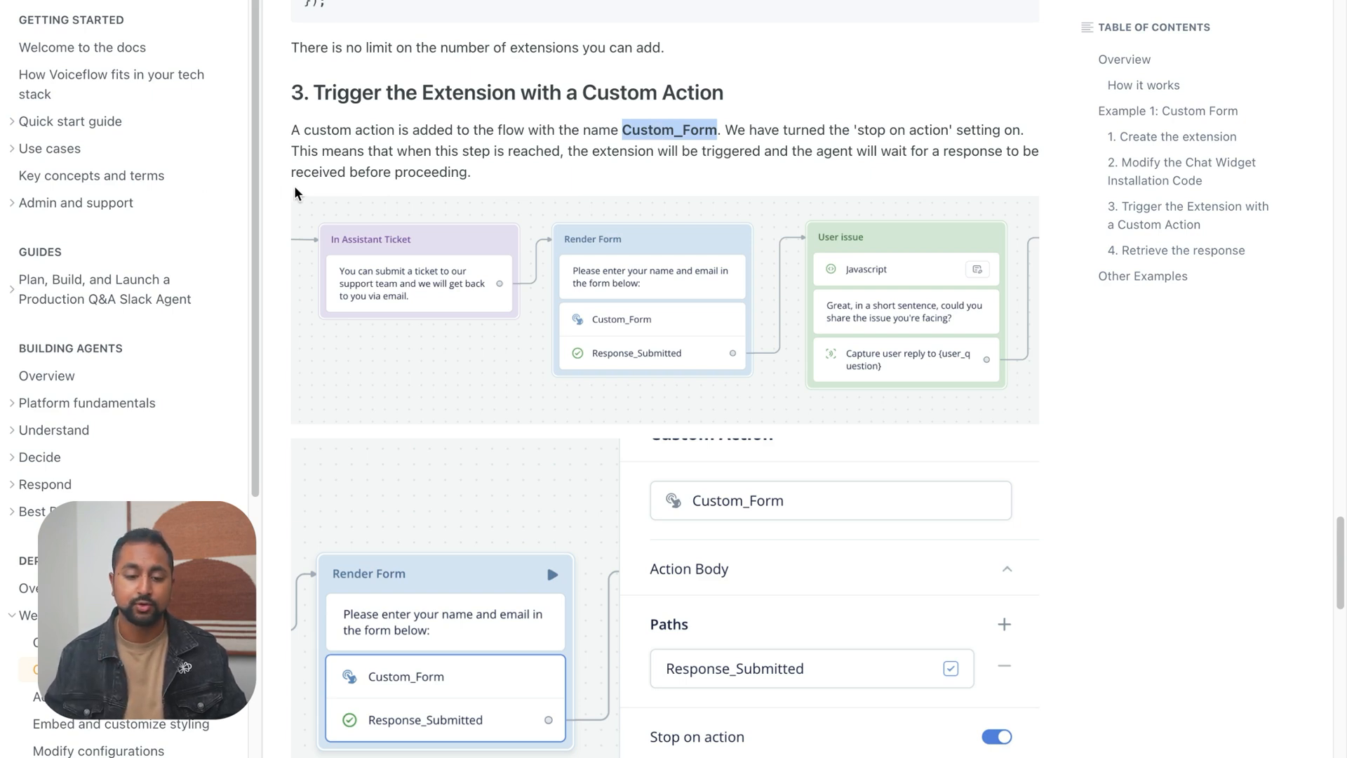
{"action": "scroll", "coordinate": [295, 188], "scroll_direction": "up", "scroll_amount": 15}
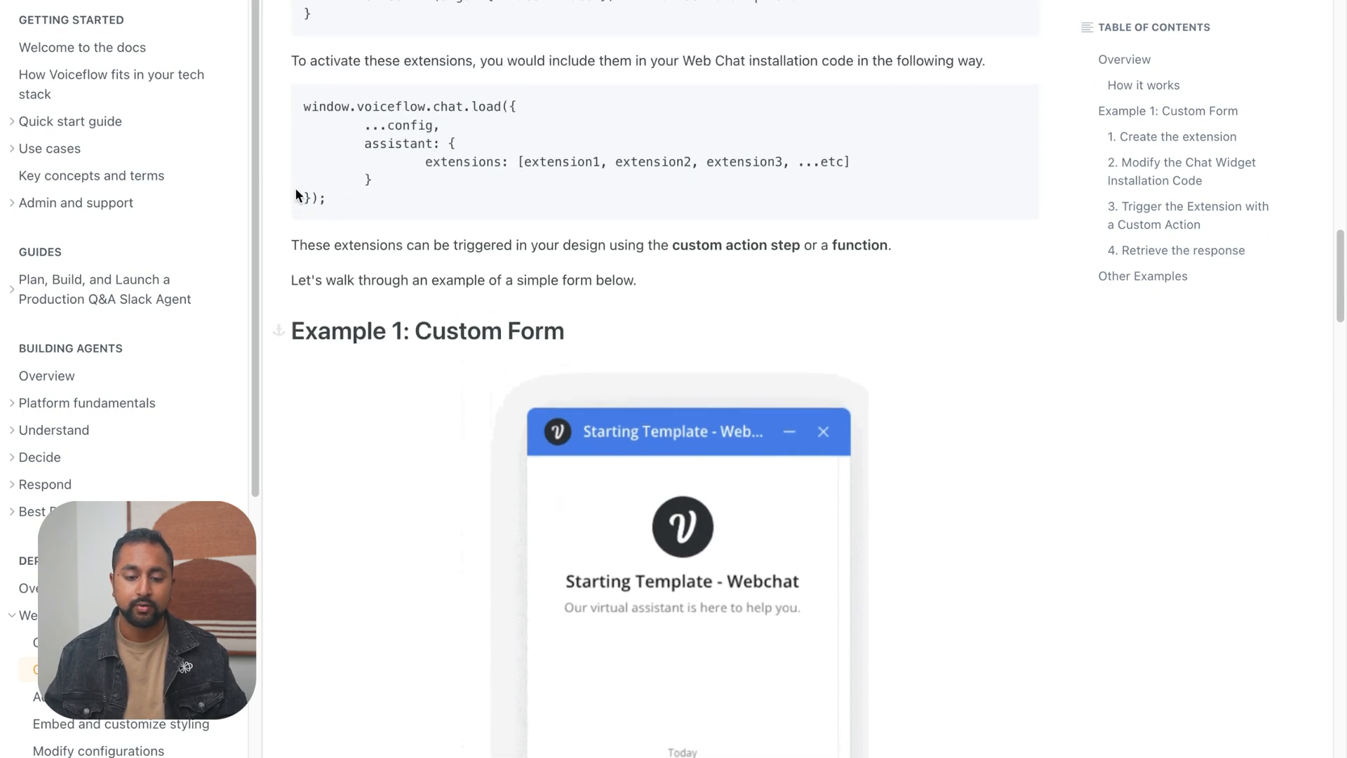
{"action": "scroll", "coordinate": [295, 190], "scroll_direction": "down", "scroll_amount": 12}
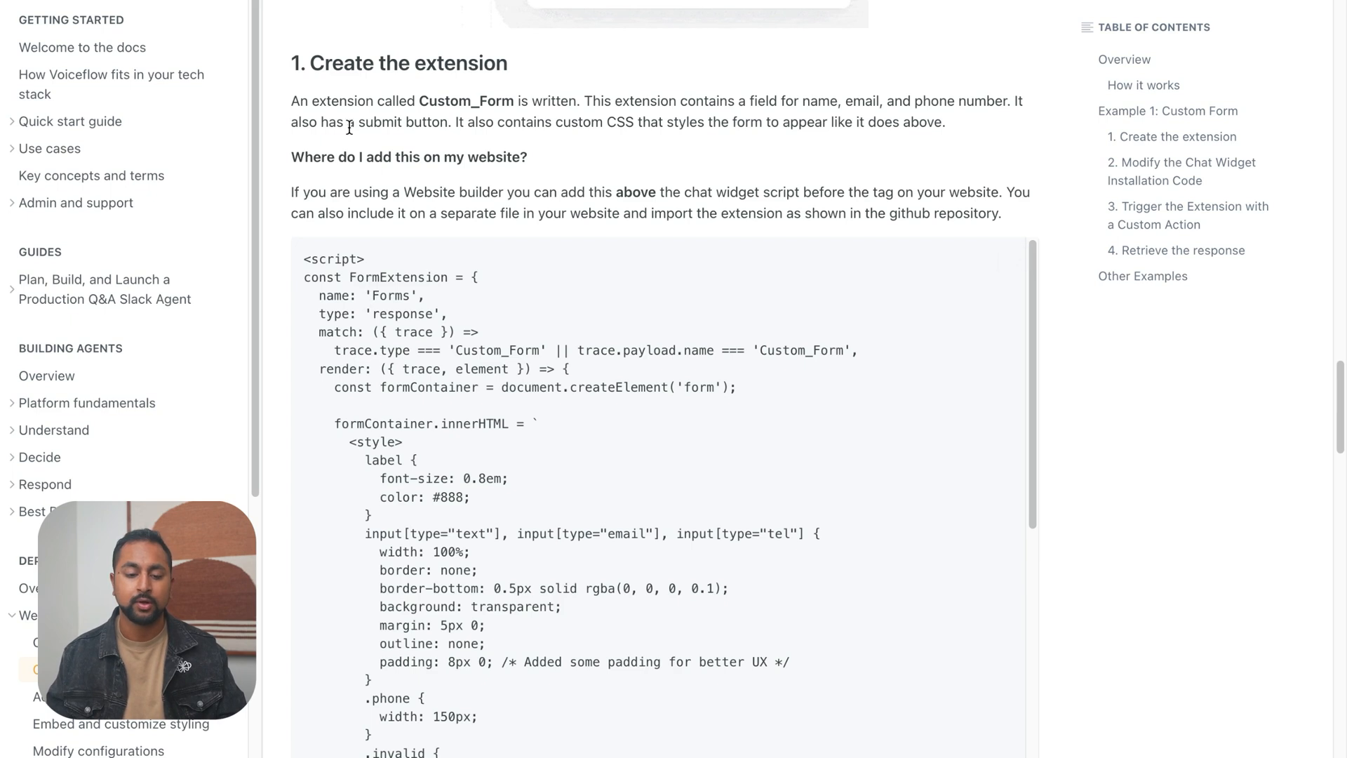
{"action": "scroll", "coordinate": [322, 160], "scroll_direction": "down", "scroll_amount": 15}
{"action": "scroll", "coordinate": [281, 318], "scroll_direction": "down", "scroll_amount": 3}
Switch to the Voiceflow Support Agent and add a Custom Action block above the Start block in the Home workflow
{"action": "mouse_move", "coordinate": [7, 259]}
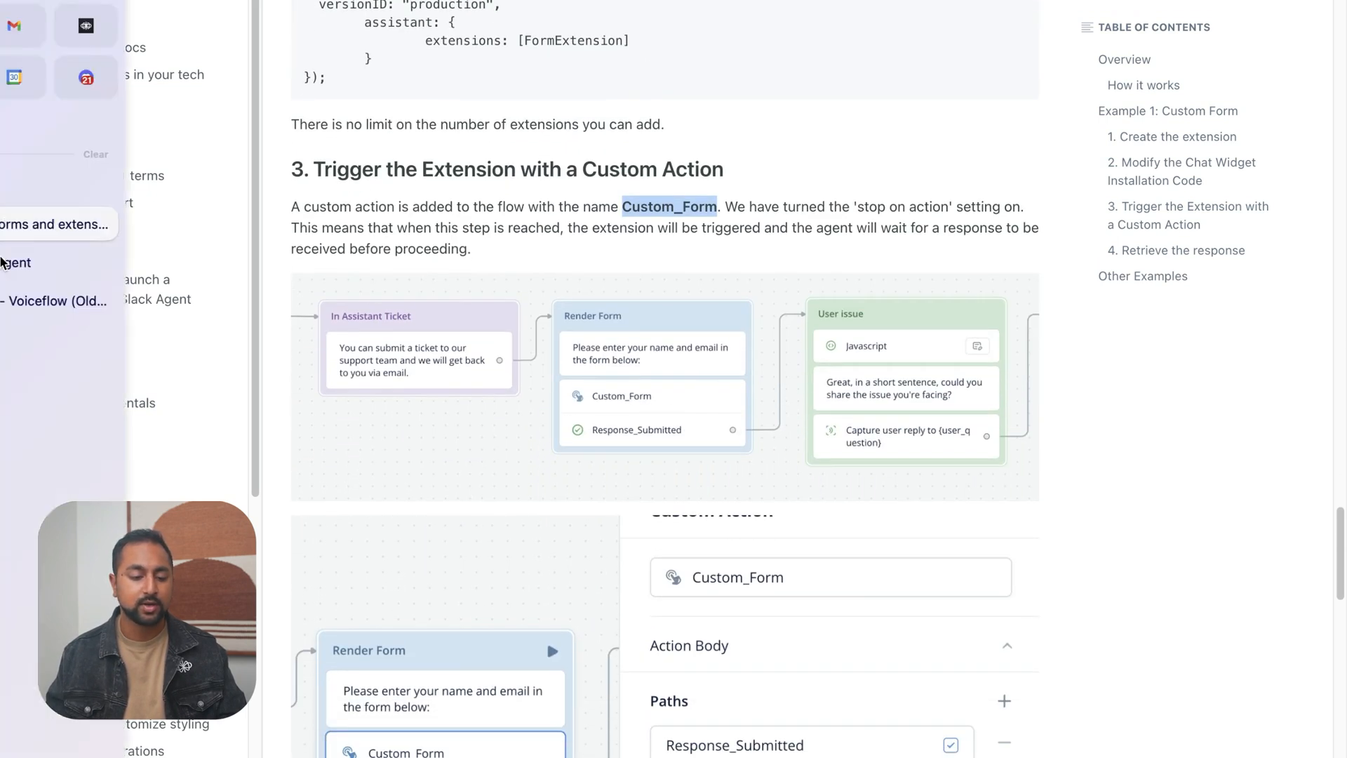
{"action": "left_click", "coordinate": [117, 271]}
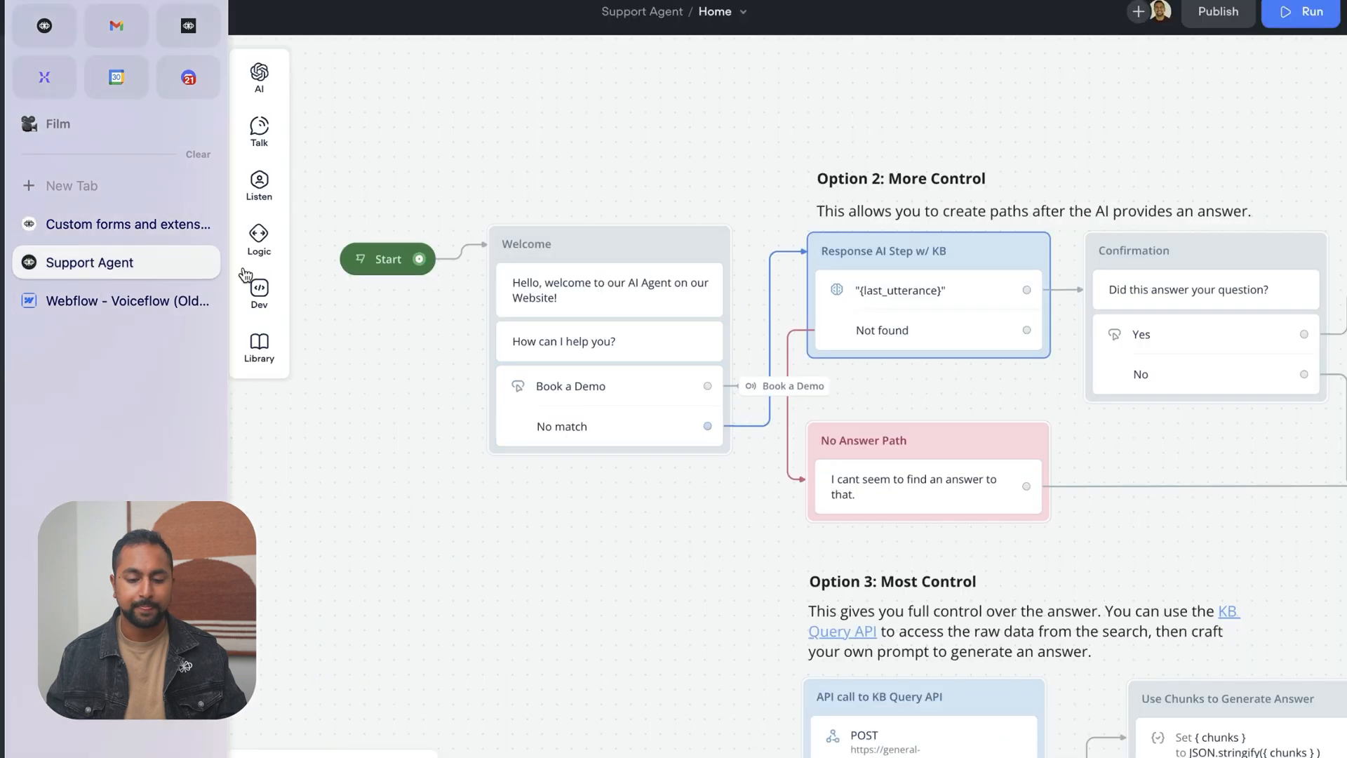
{"action": "mouse_move", "coordinate": [259, 294]}
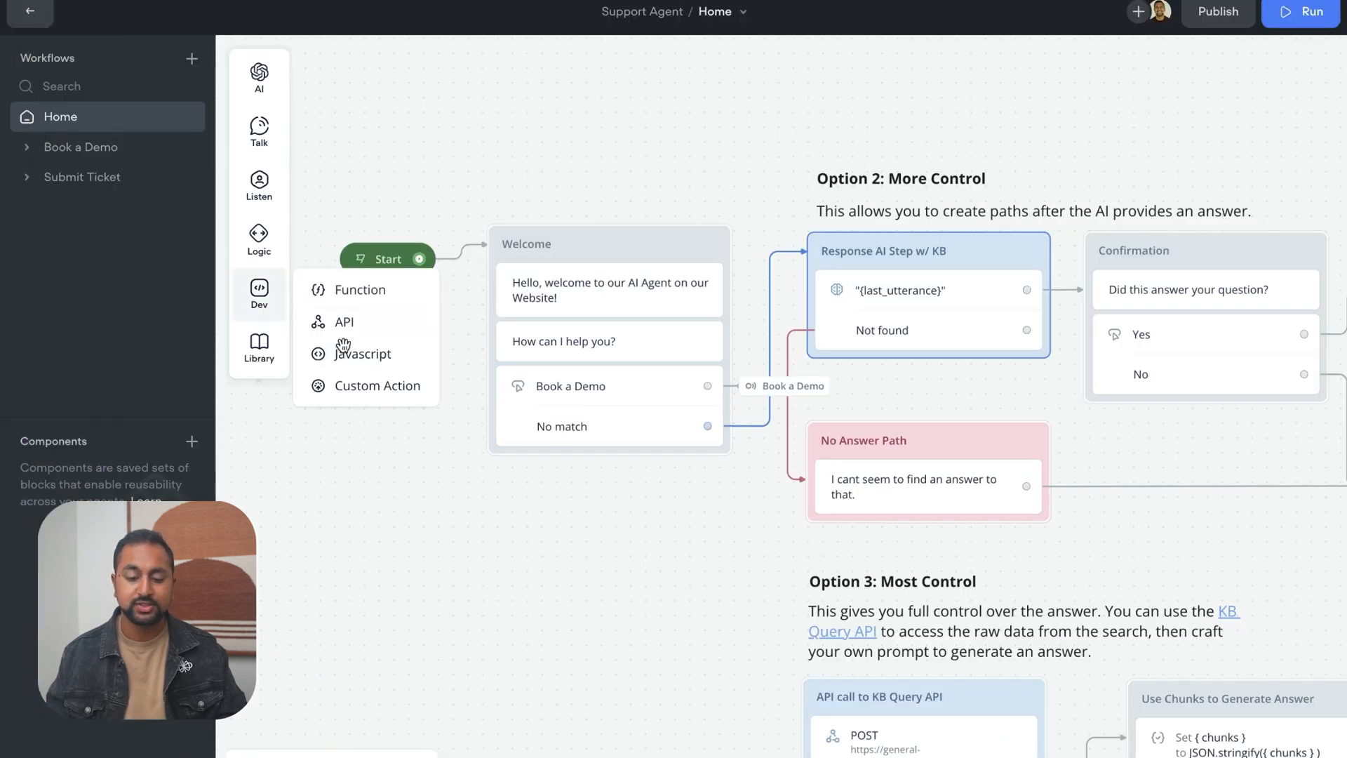
{"action": "left_click_drag", "start_coordinate": [354, 391], "coordinate": [476, 115]}
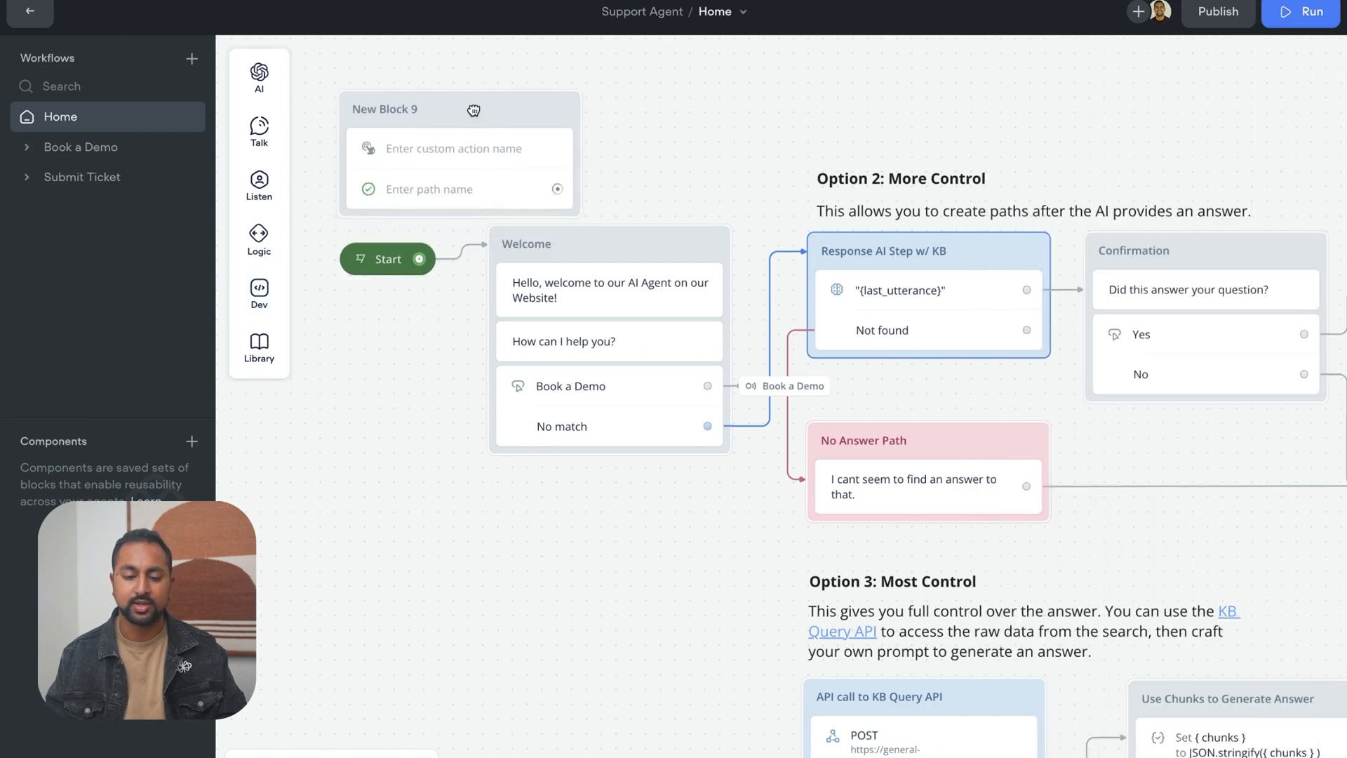
{"action": "scroll", "coordinate": [483, 170], "scroll_direction": "down", "scroll_amount": 1}
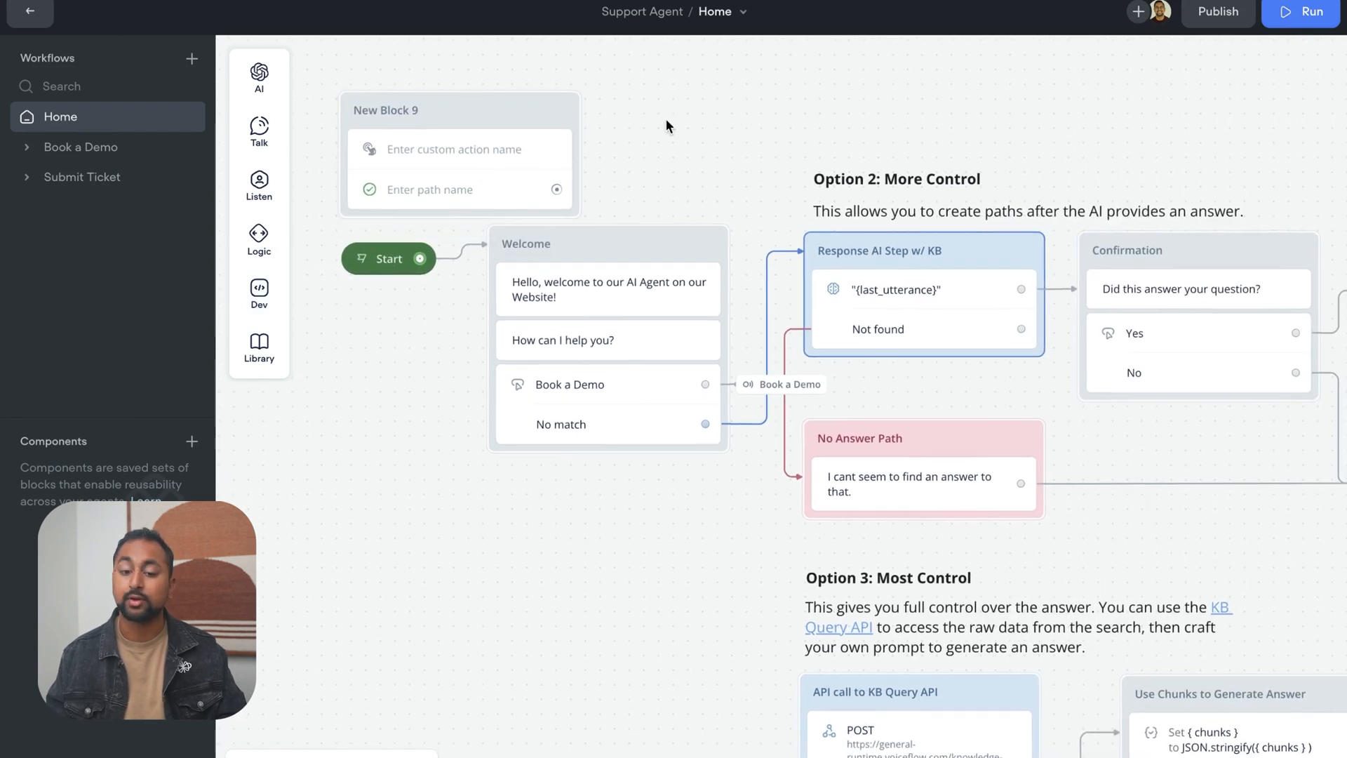
{"action": "left_click_drag", "start_coordinate": [665, 119], "coordinate": [664, 193]}
Name the new custom action Custom_Form, copying the name from the docs
{"action": "left_click", "coordinate": [487, 241]}
{"action": "mouse_move", "coordinate": [113, 307]}
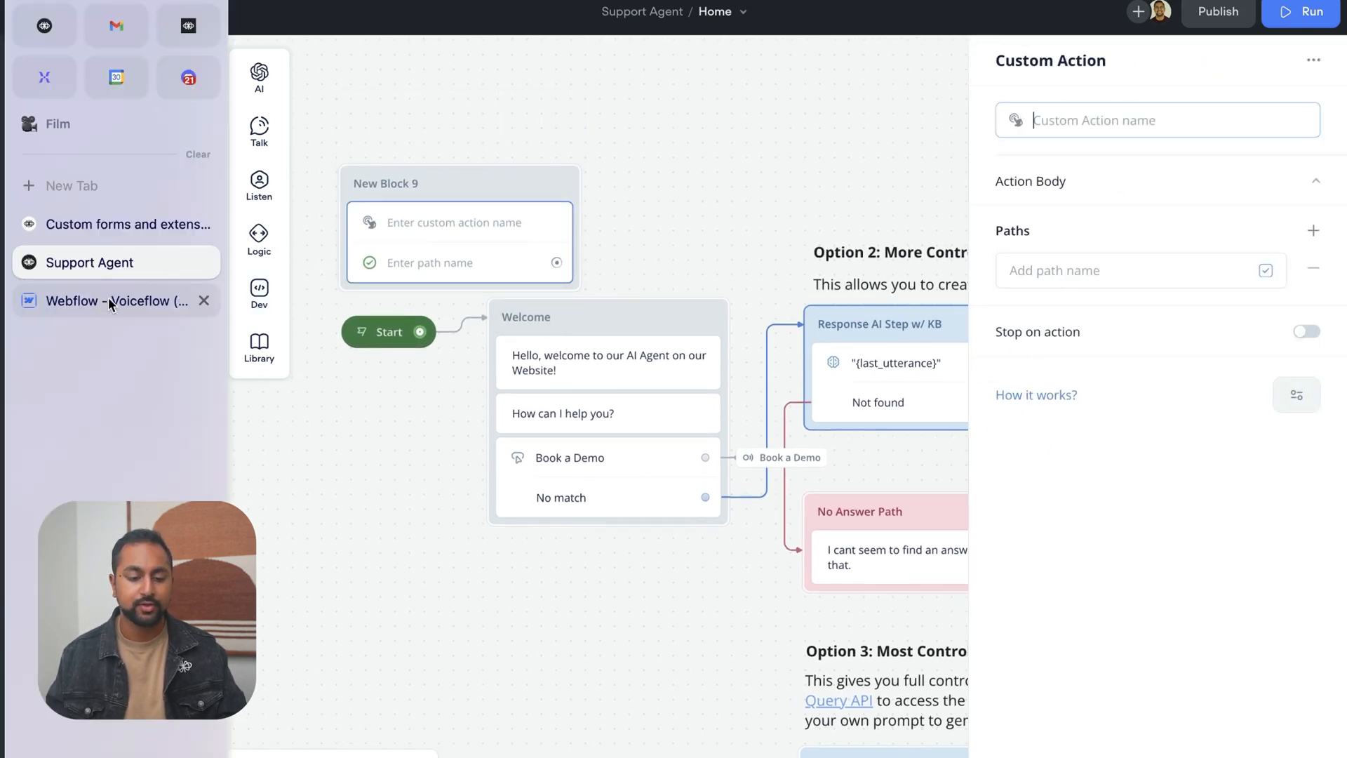
{"action": "left_click", "coordinate": [133, 223]}
{"action": "mouse_move", "coordinate": [3, 386]}
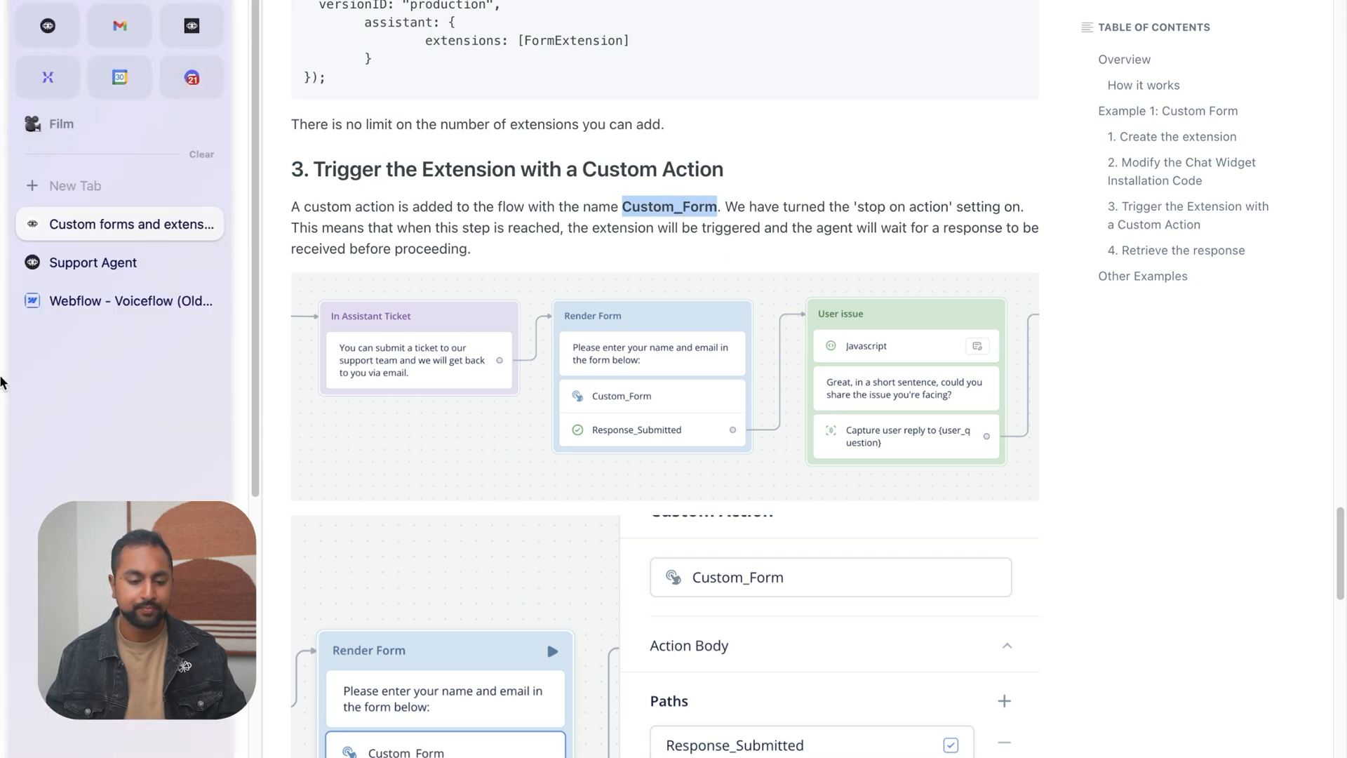
{"action": "left_click", "coordinate": [85, 264]}
{"action": "mouse_move", "coordinate": [1, 225]}
{"action": "left_click", "coordinate": [101, 294]}
{"action": "left_click", "coordinate": [107, 274]}
Name the custom action's path Response_Submitted as in the docs example, and move its block slightly higher on the canvas
{"action": "left_click", "coordinate": [120, 229]}
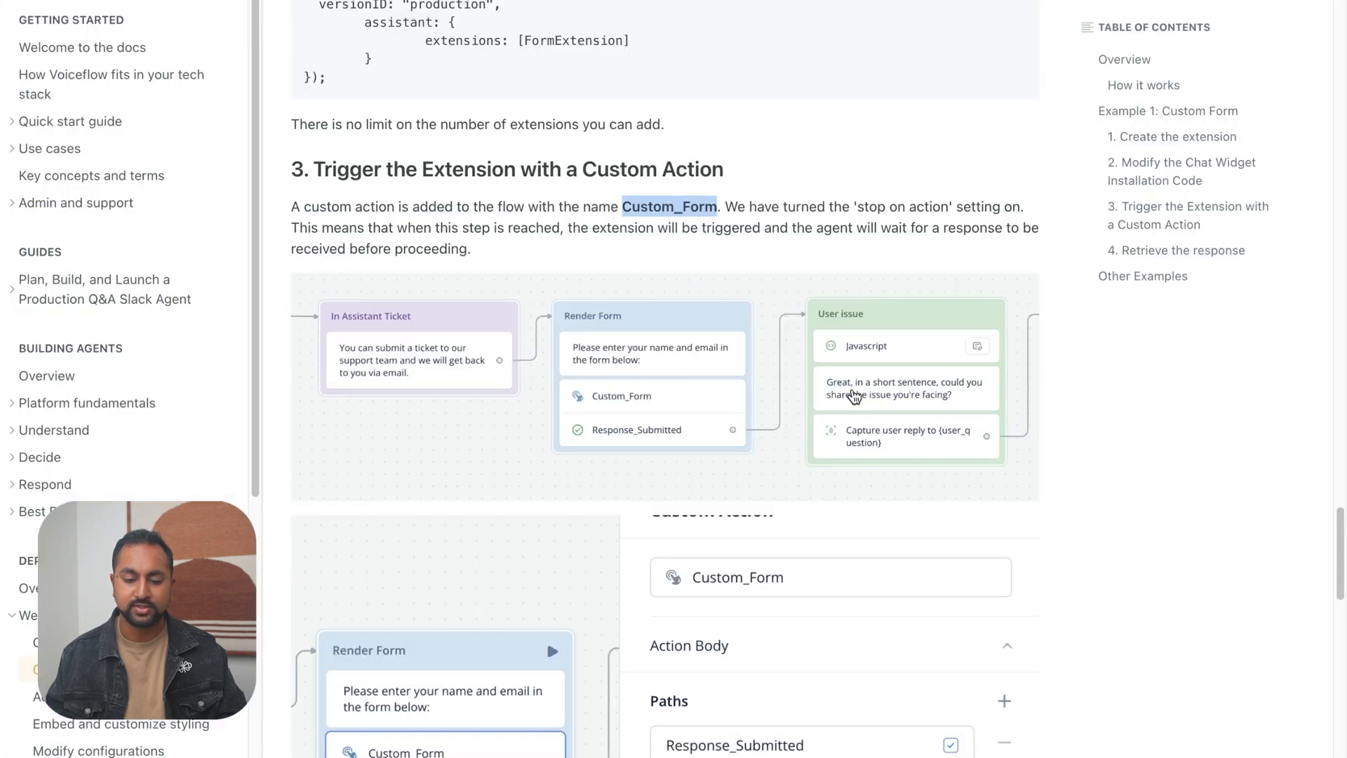
{"action": "scroll", "coordinate": [645, 326], "scroll_direction": "down", "scroll_amount": 2}
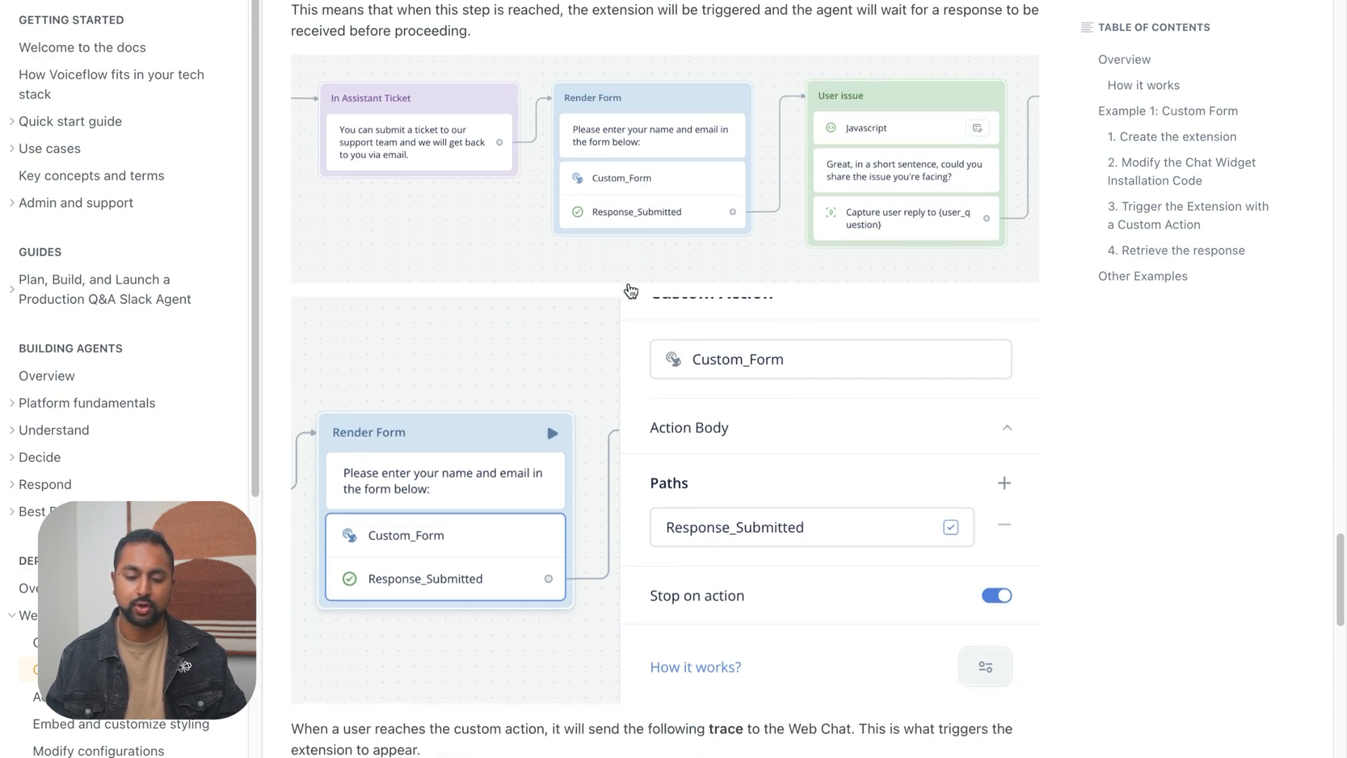
{"action": "scroll", "coordinate": [624, 288], "scroll_direction": "down", "scroll_amount": 1}
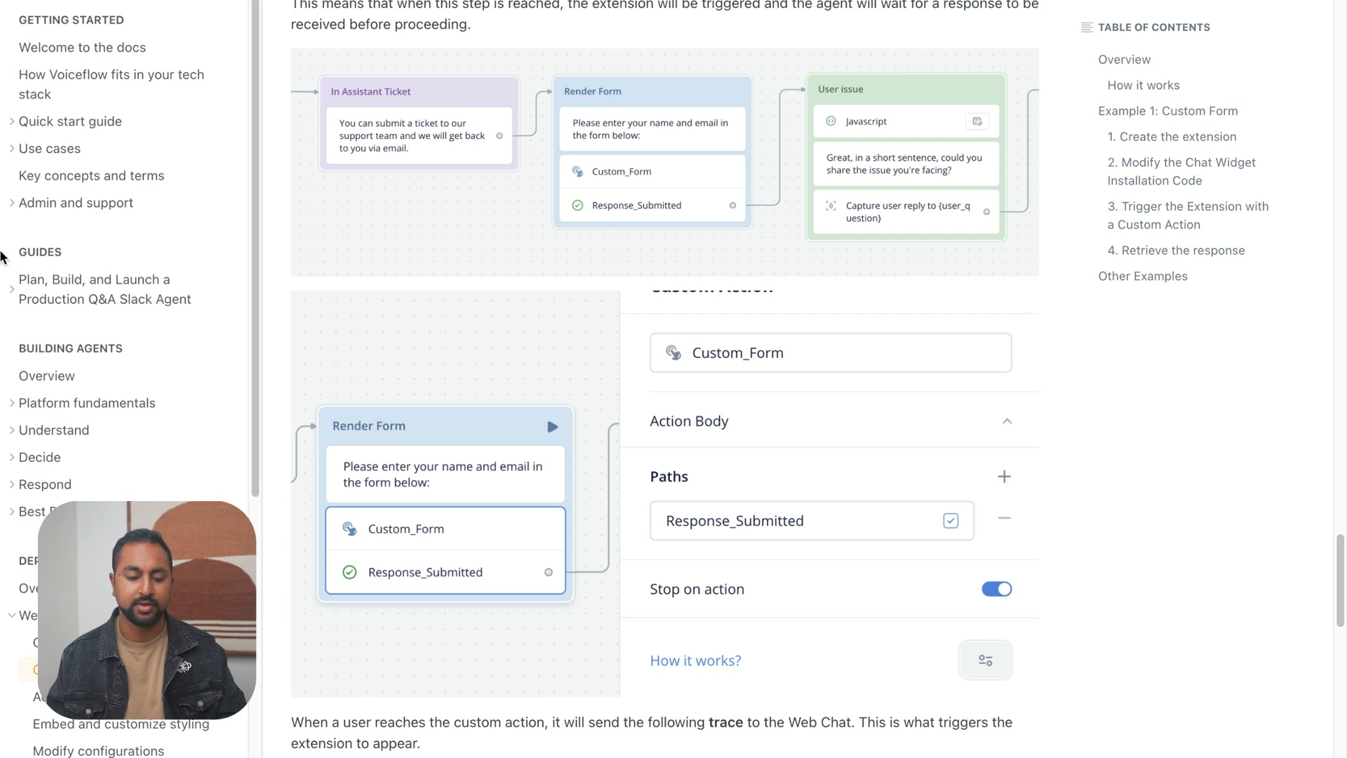
{"action": "mouse_move", "coordinate": [5, 259]}
{"action": "left_click", "coordinate": [105, 263]}
{"action": "left_click", "coordinate": [517, 231]}
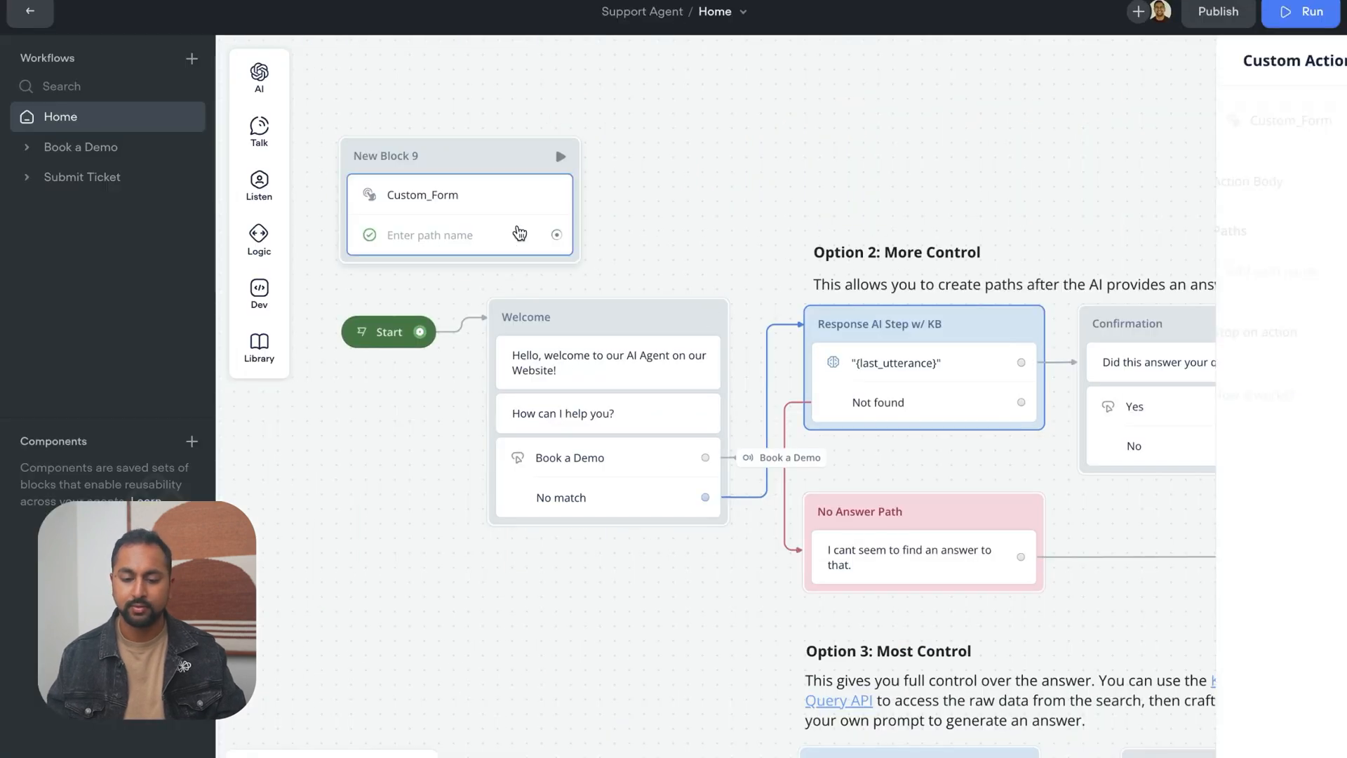
{"action": "left_click", "coordinate": [1101, 270]}
{"action": "type", "text": "Response_Submitted"}
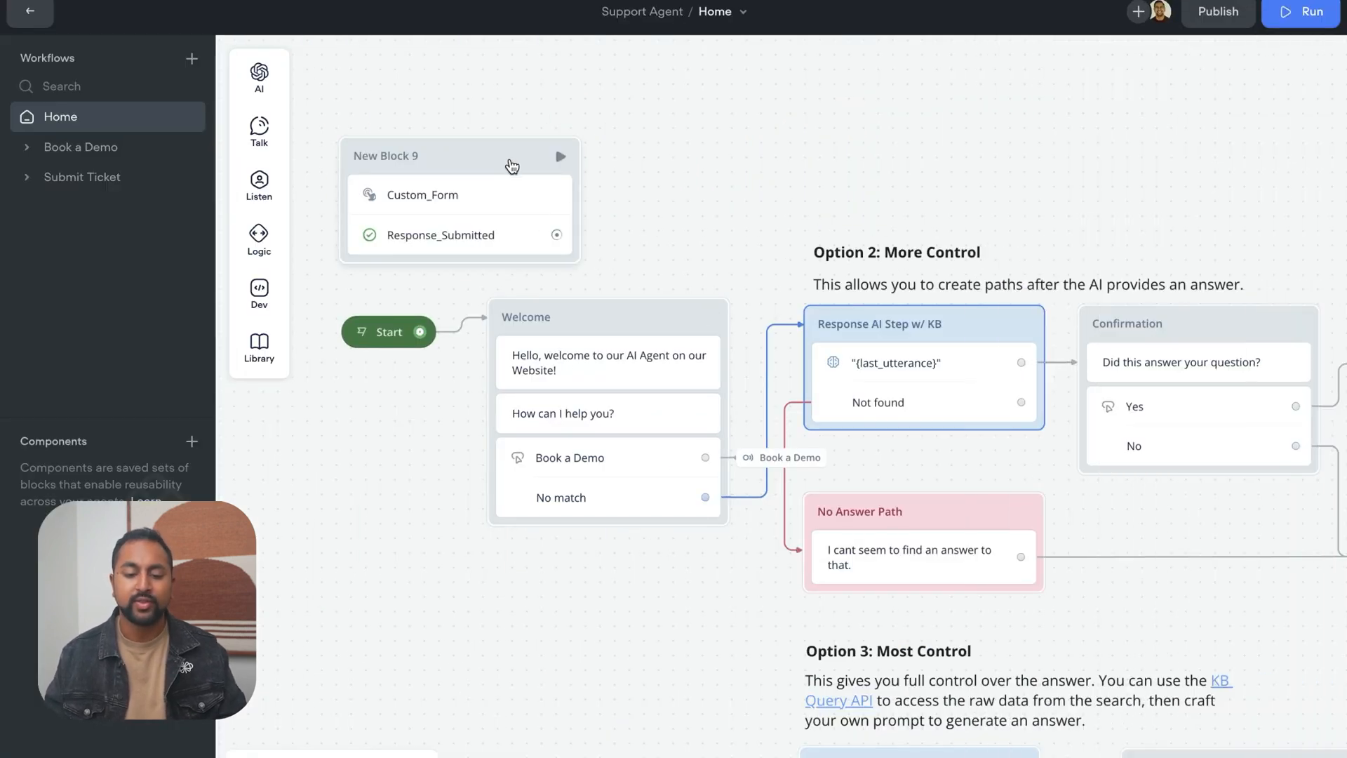
{"action": "left_click_drag", "start_coordinate": [555, 144], "coordinate": [549, 107]}
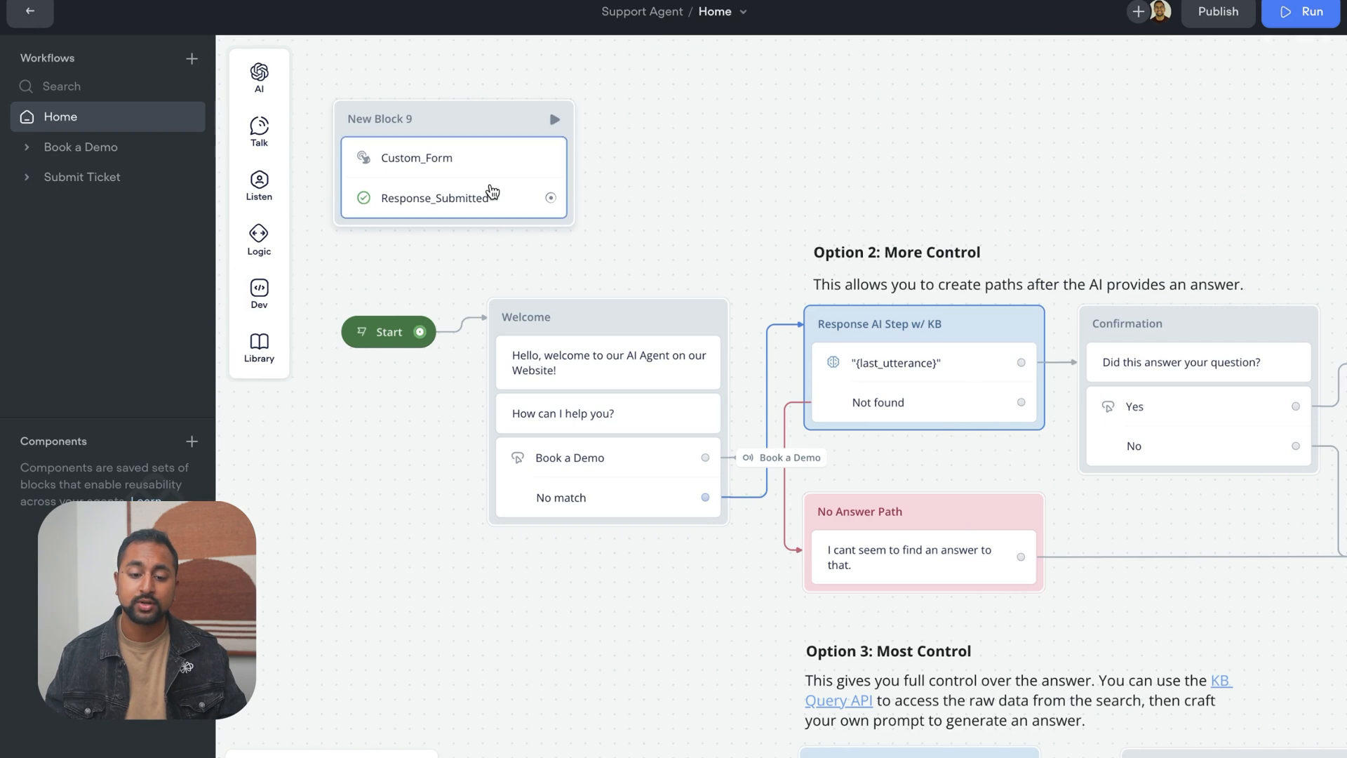
Examine the custom action's name and the JSON payload field in its Action Body
{"action": "left_click", "coordinate": [548, 106]}
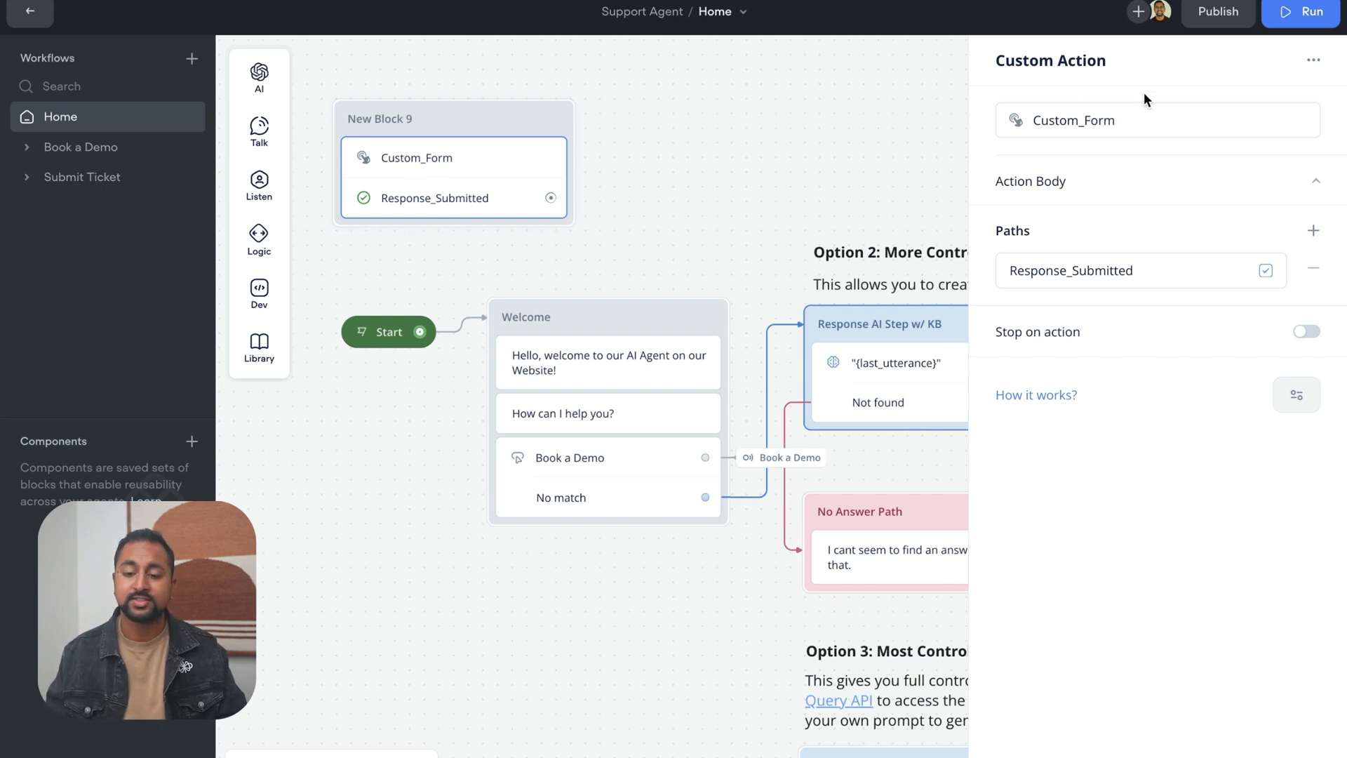
{"action": "double_click", "coordinate": [1076, 126]}
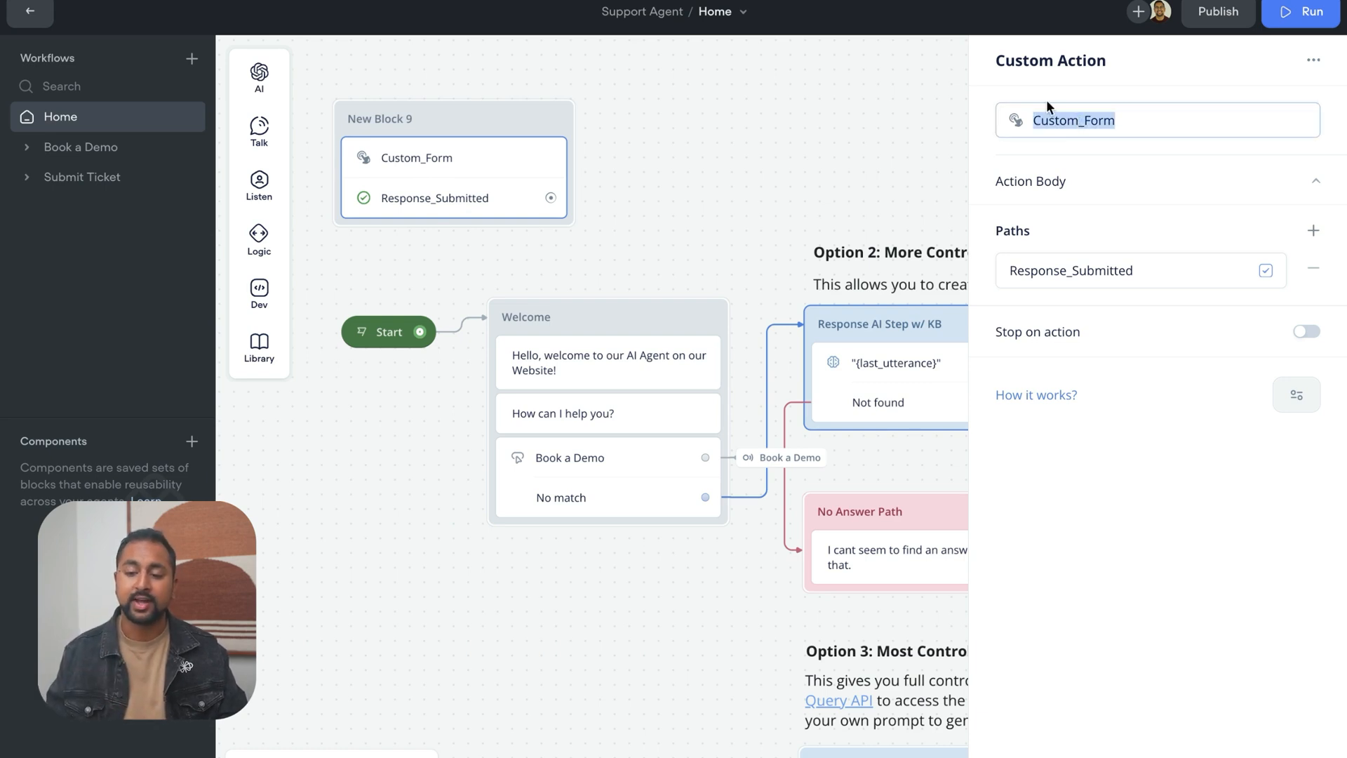
{"action": "left_click", "coordinate": [1101, 171]}
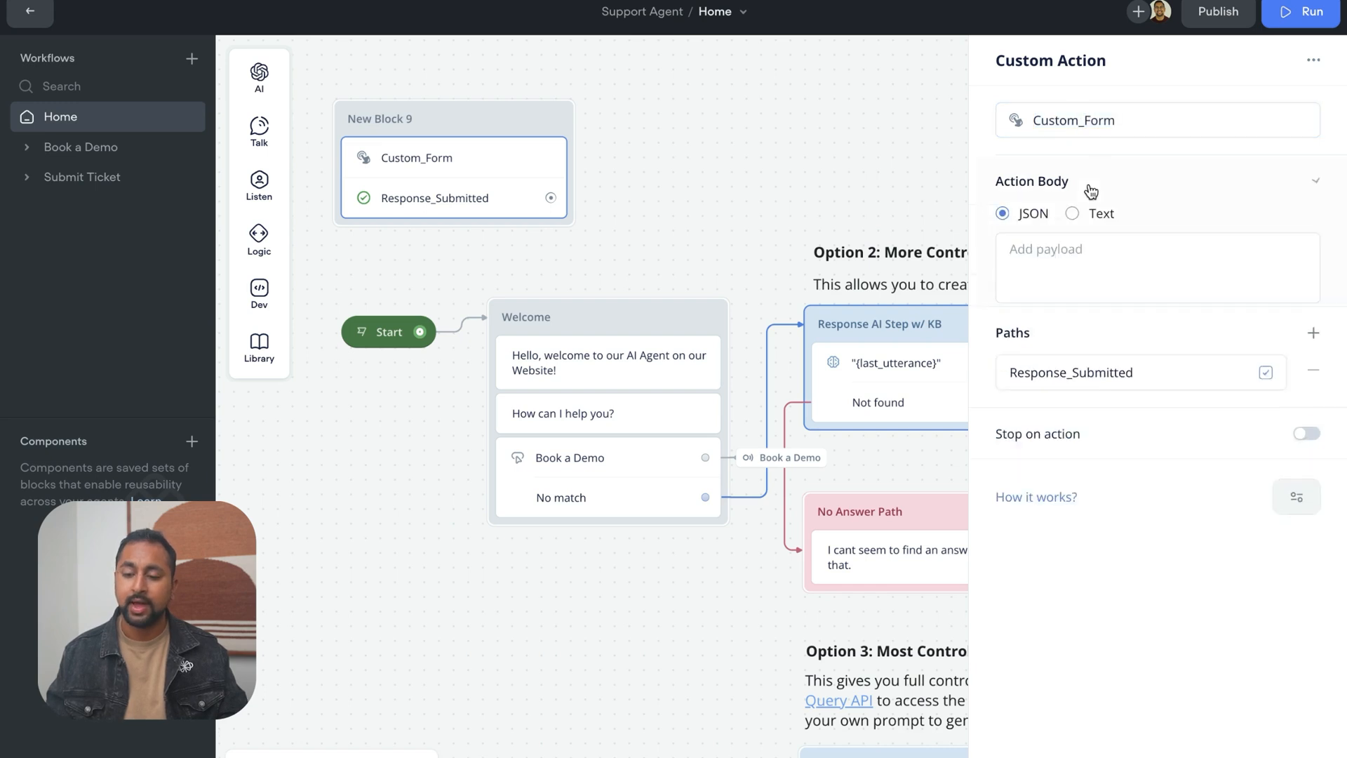
{"action": "left_click", "coordinate": [1017, 245]}
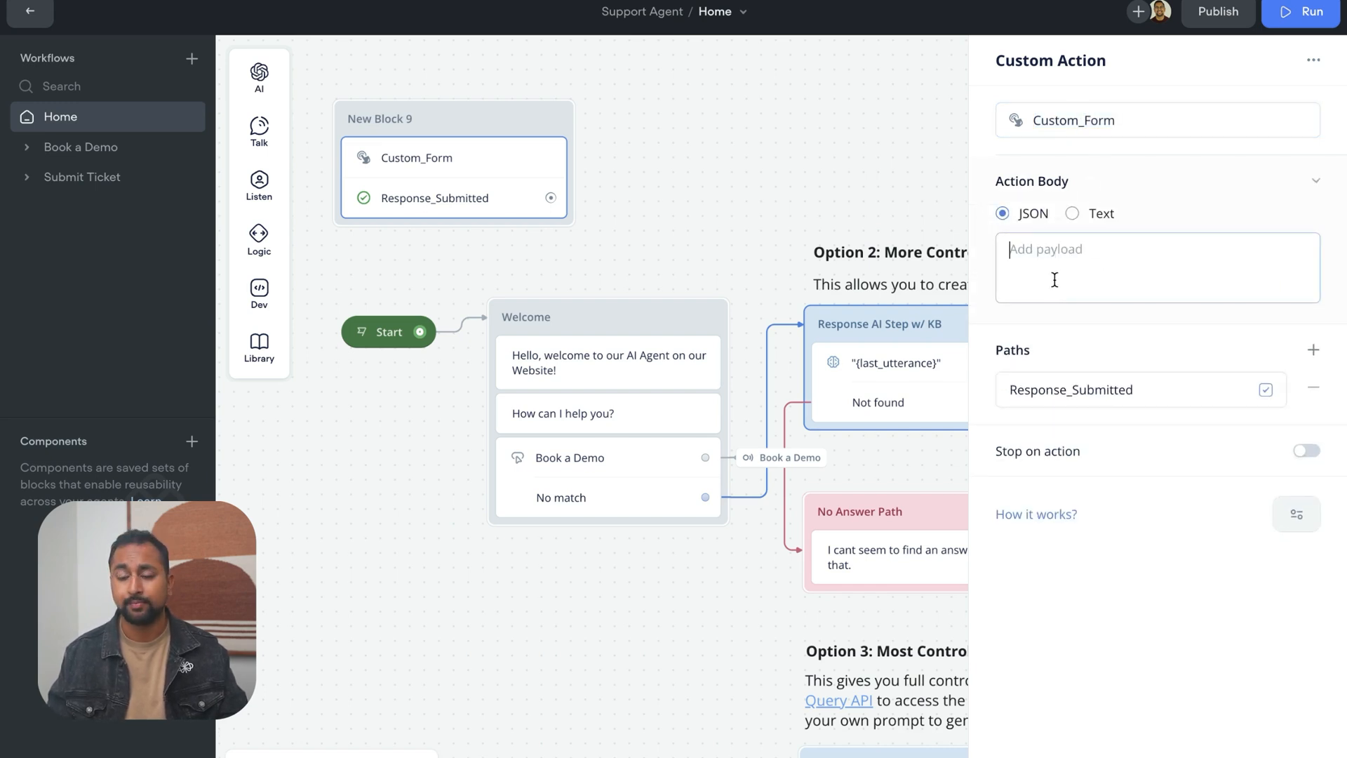
{"action": "left_click", "coordinate": [1211, 178]}
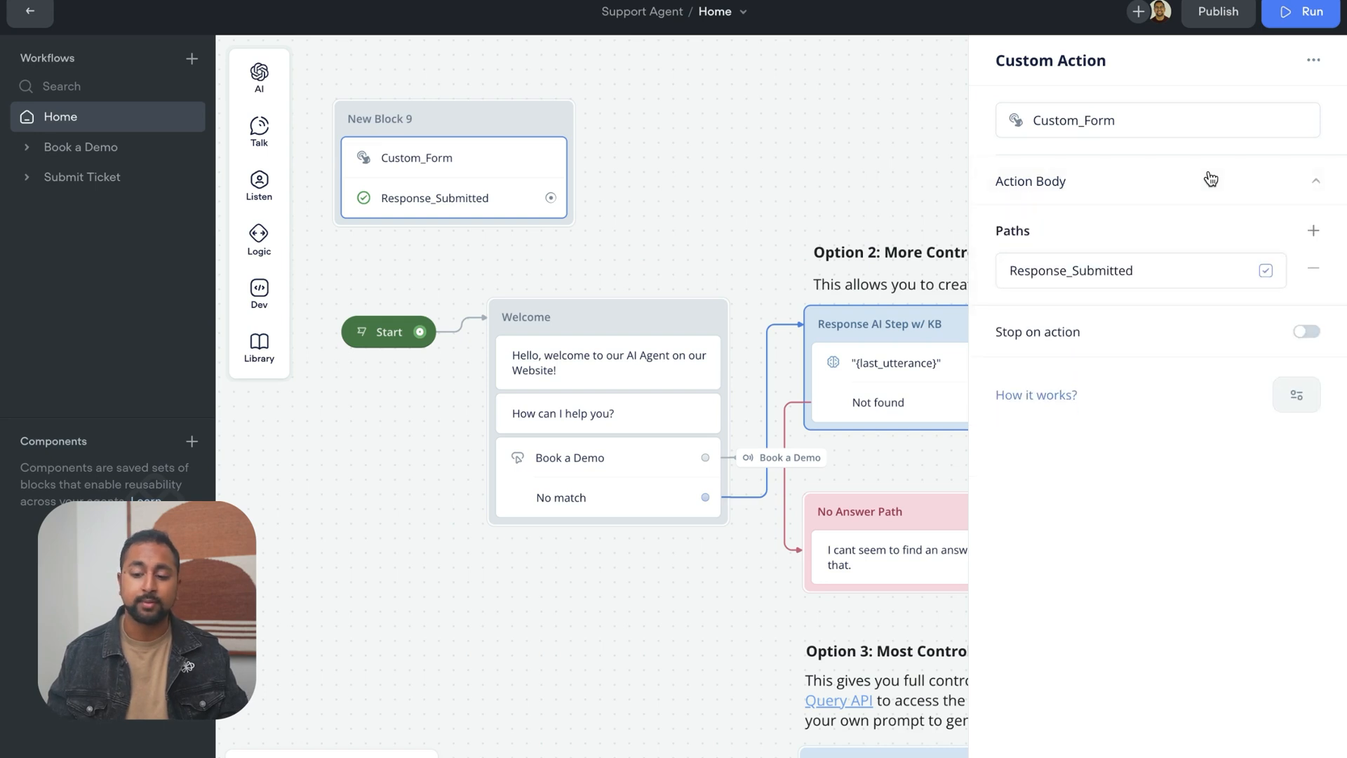
{"action": "left_click", "coordinate": [1137, 175]}
{"action": "left_click", "coordinate": [1151, 183]}
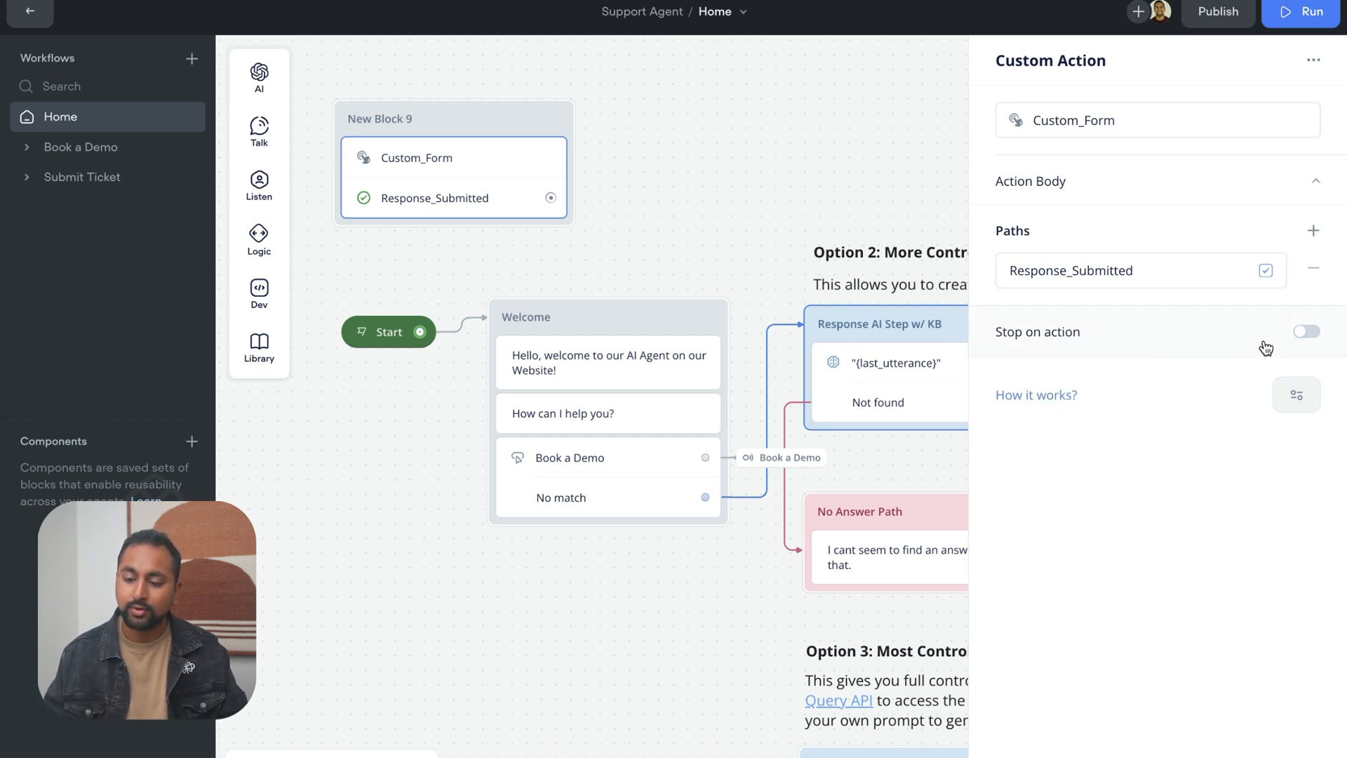
Turn on Stop on action for the Custom_Form custom action and check what the setting does
{"action": "mouse_move", "coordinate": [933, 388]}
{"action": "mouse_move", "coordinate": [1079, 321]}
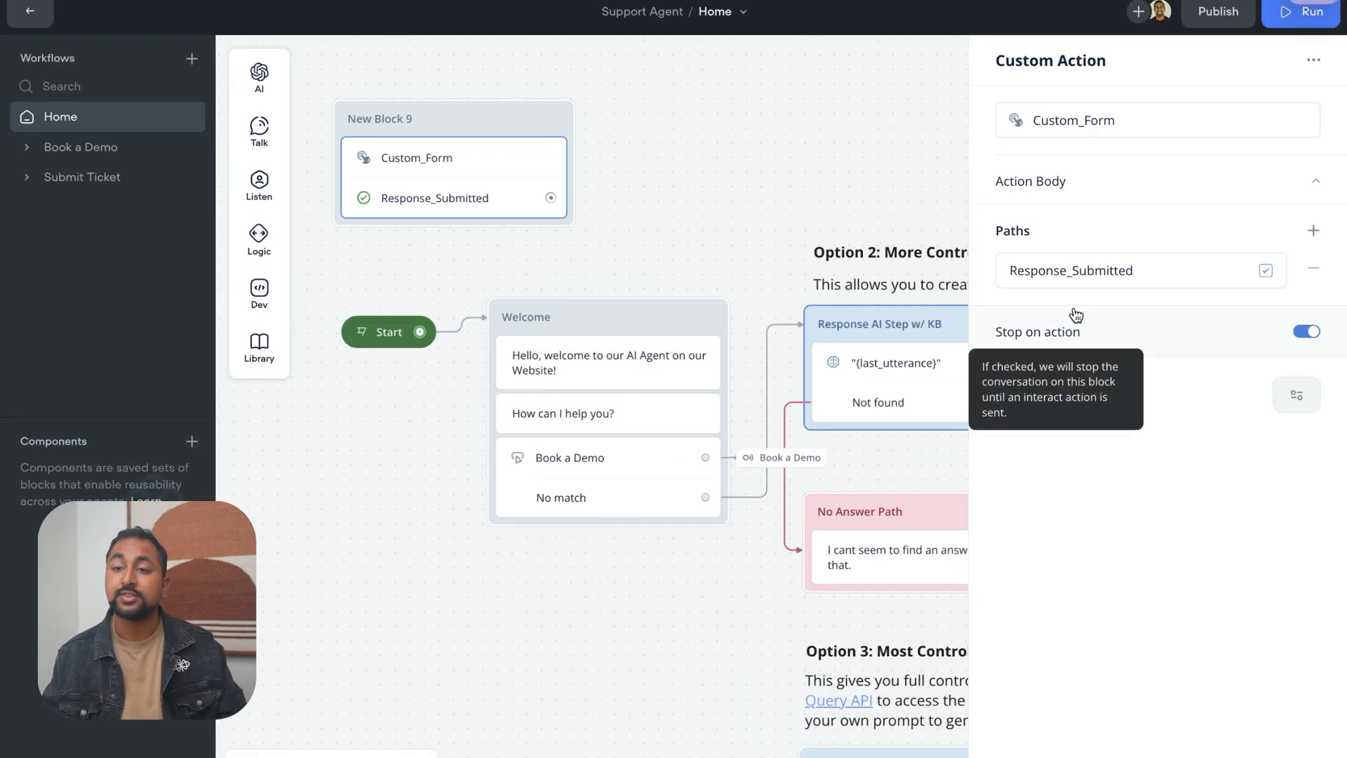
Place the Custom_Form block between the Start and Welcome blocks, and connect Start to it
{"action": "mouse_move", "coordinate": [498, 171]}
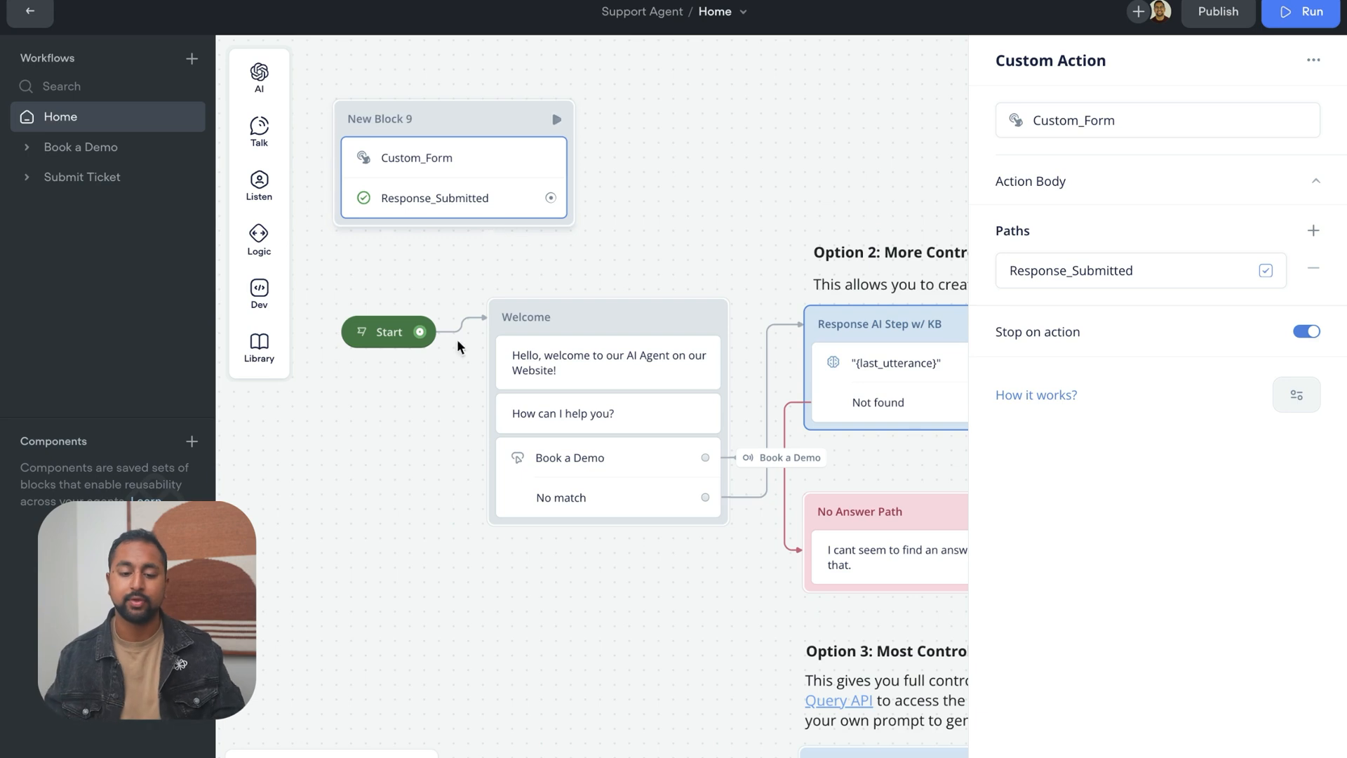
{"action": "left_click_drag", "start_coordinate": [430, 578], "coordinate": [647, 590]}
{"action": "left_click_drag", "start_coordinate": [600, 340], "coordinate": [286, 326]}
{"action": "left_click_drag", "start_coordinate": [686, 117], "coordinate": [556, 279]}
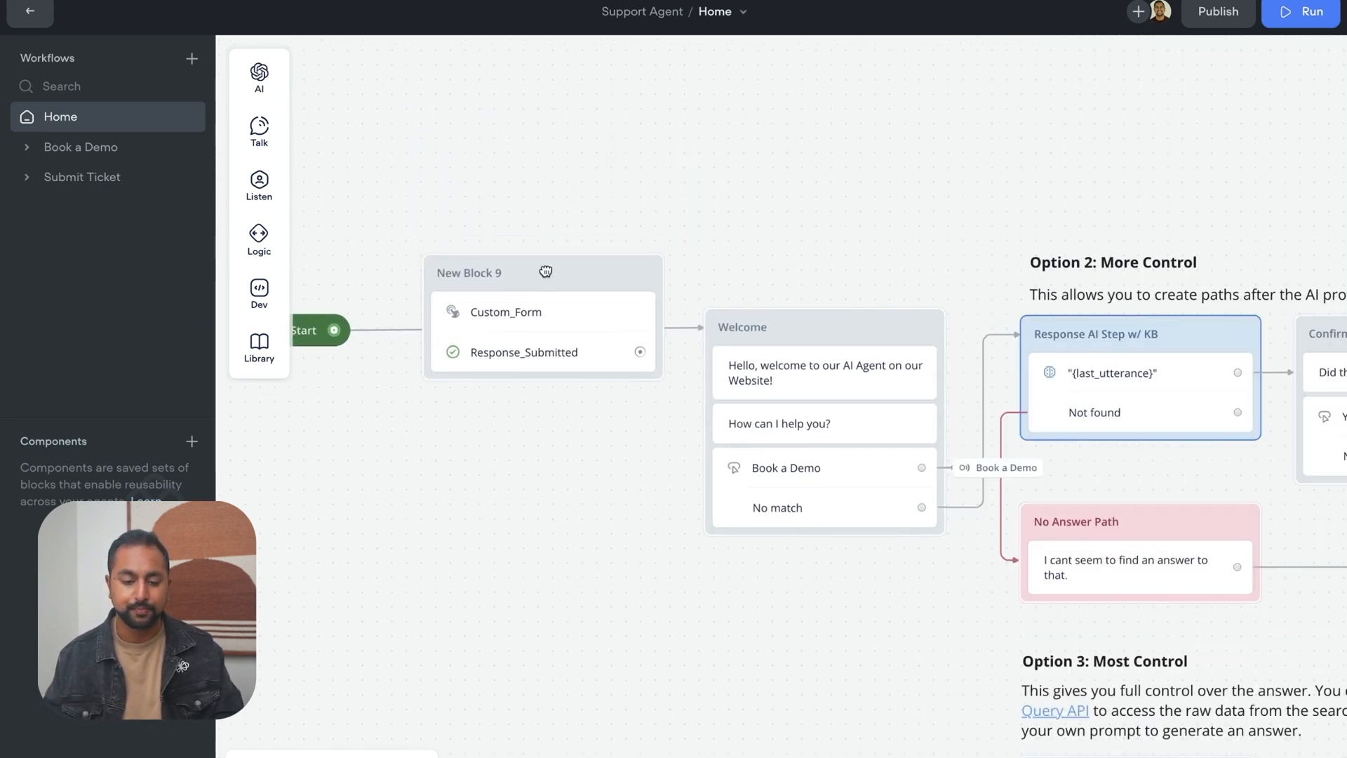
{"action": "left_click_drag", "start_coordinate": [334, 330], "coordinate": [467, 303]}
{"action": "left_click_drag", "start_coordinate": [537, 513], "coordinate": [696, 356]}
{"action": "left_click_drag", "start_coordinate": [721, 123], "coordinate": [706, 162]}
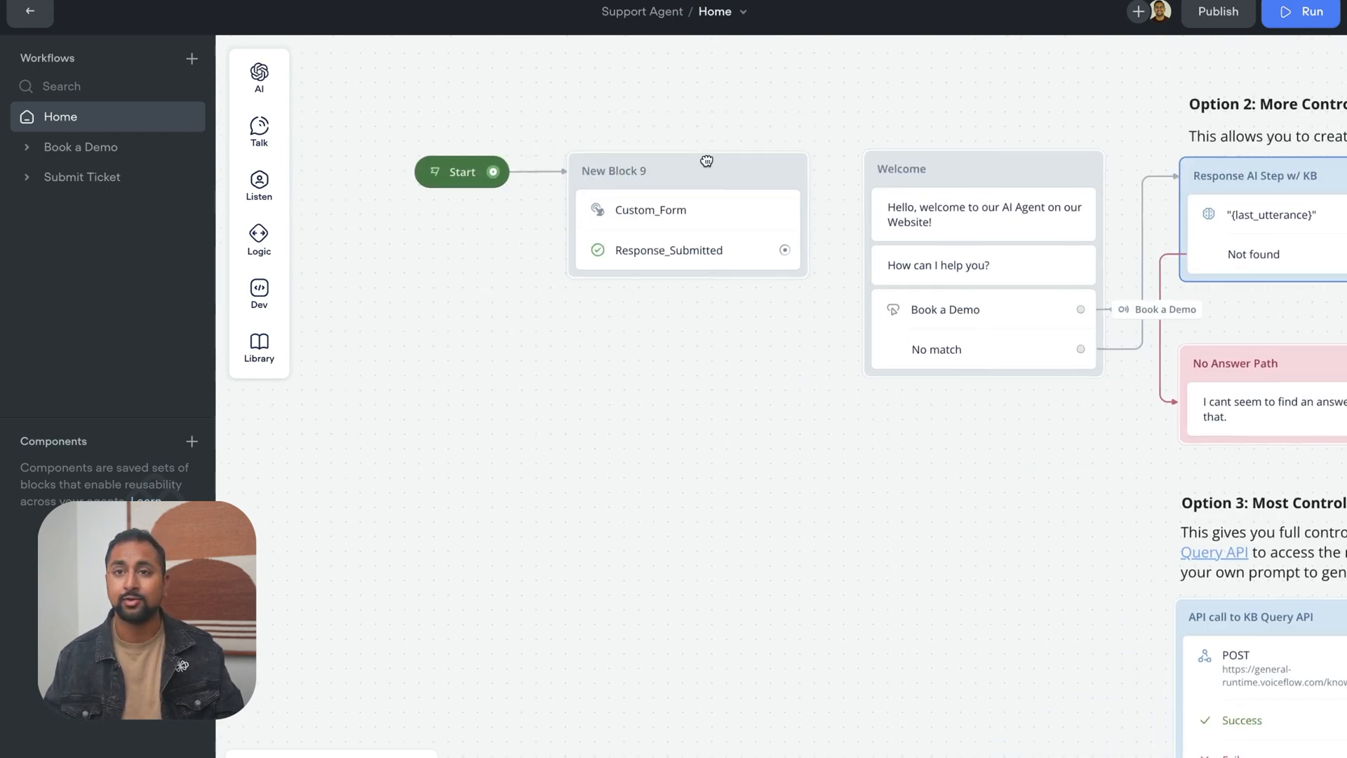
Connect the Custom_Form block's Response_Submitted path to the Welcome block
{"action": "left_click_drag", "start_coordinate": [730, 412], "coordinate": [625, 470]}
{"action": "left_click_drag", "start_coordinate": [673, 311], "coordinate": [773, 243]}
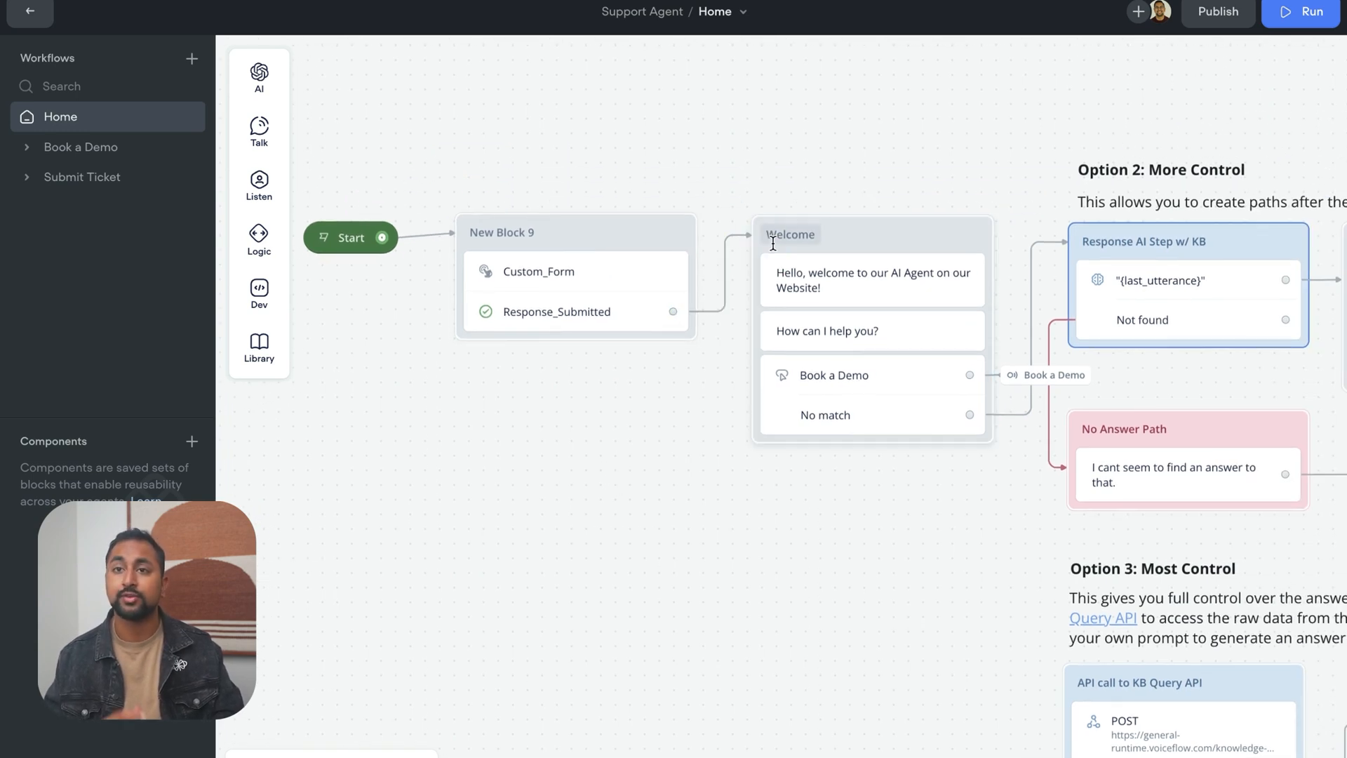
{"action": "scroll", "coordinate": [555, 452], "scroll_direction": "down", "scroll_amount": 1}
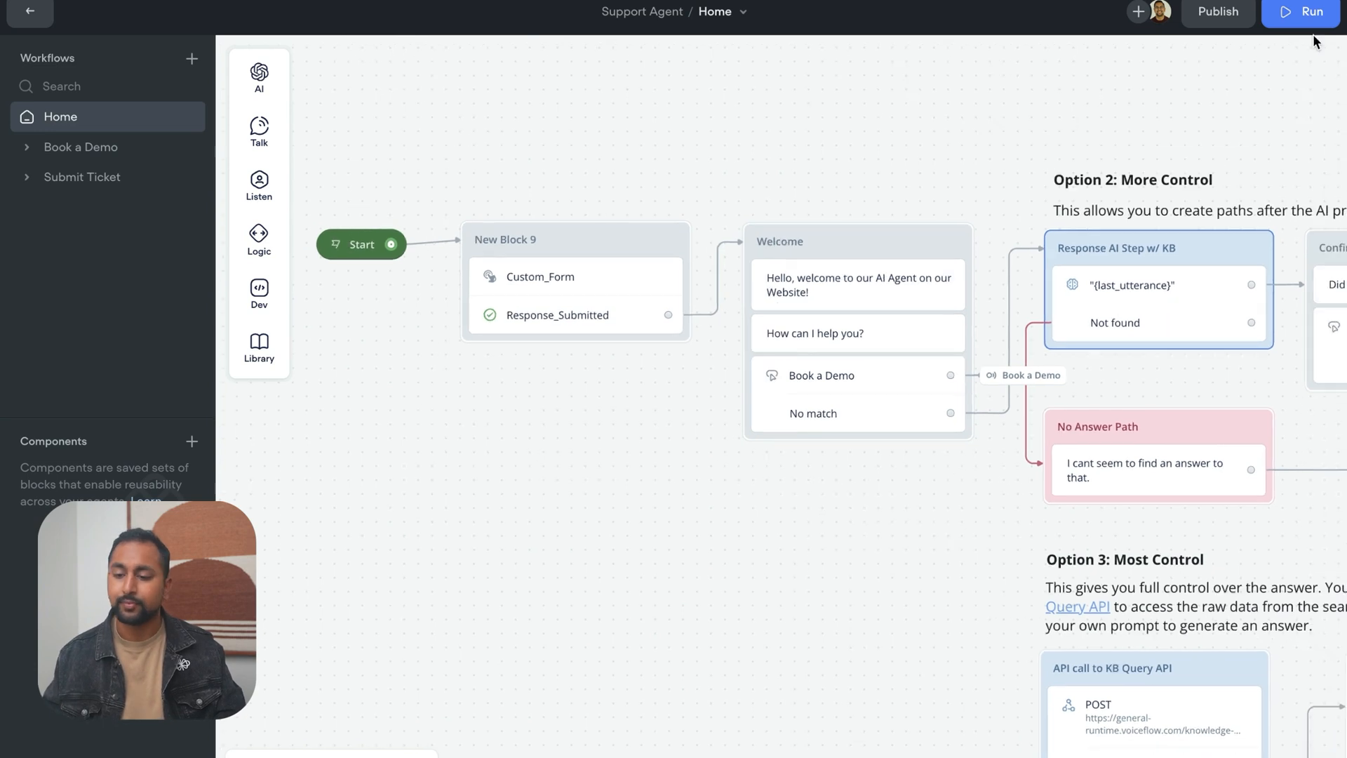
Publish the agent to production with the version name V3
{"action": "left_click", "coordinate": [1195, 27]}
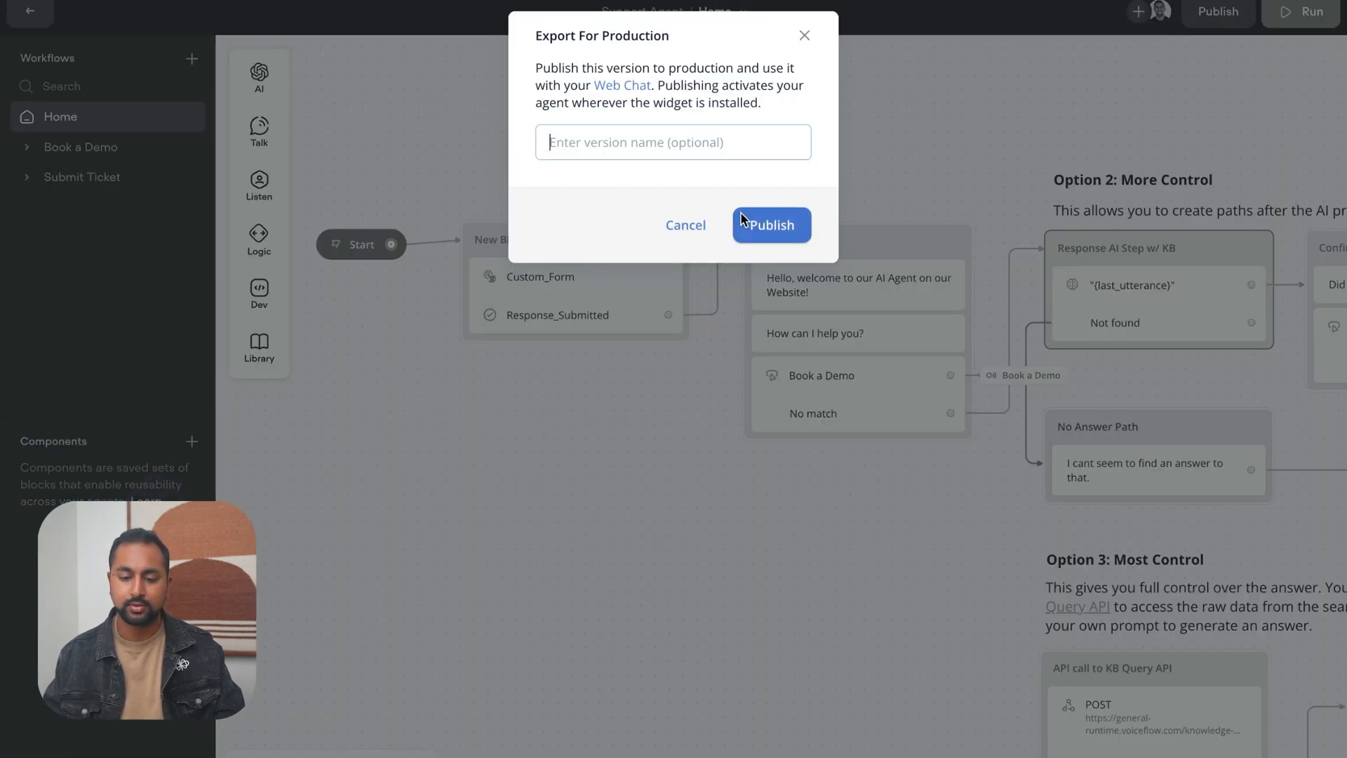
{"action": "type", "text": "V3"}
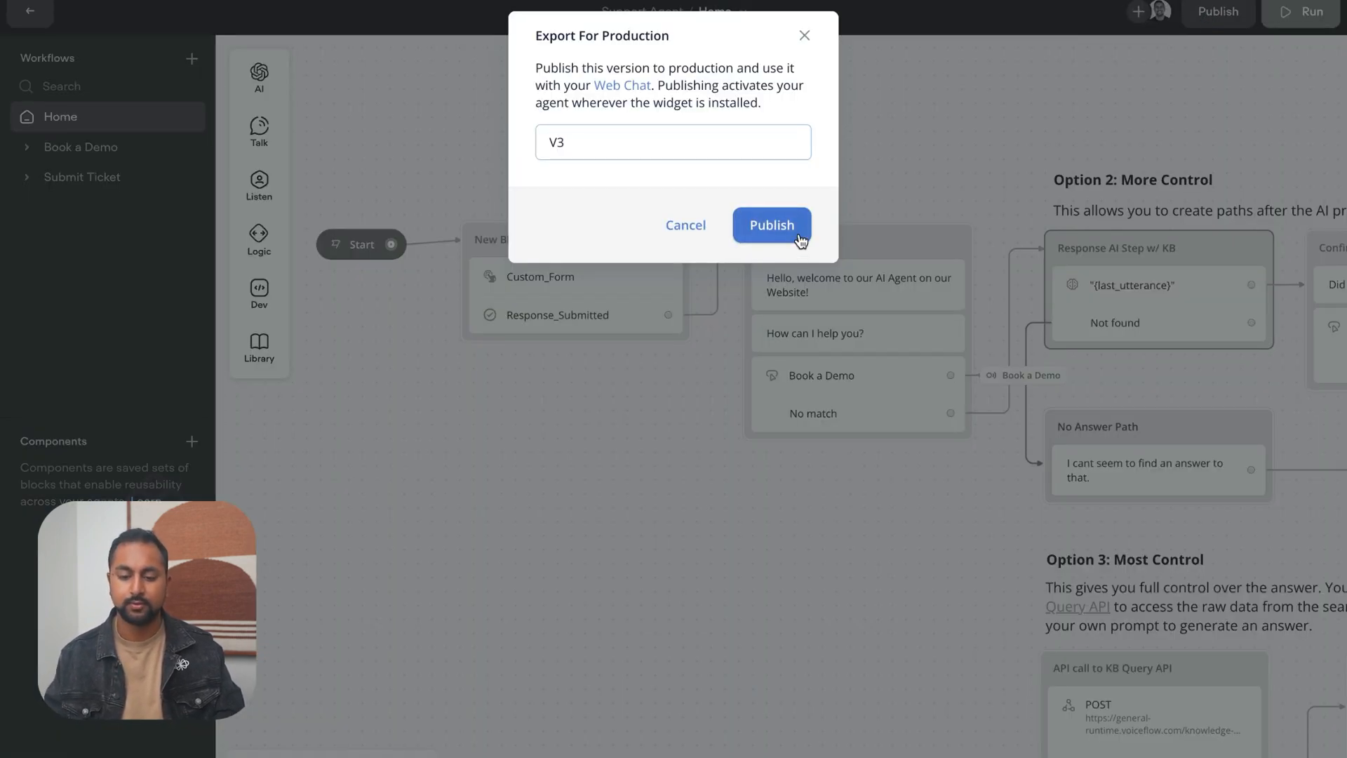
{"action": "left_click", "coordinate": [773, 224]}
Switch to the Webflow project and open the published staging site voiceflow.webflow.io
{"action": "mouse_move", "coordinate": [4, 137]}
{"action": "left_click", "coordinate": [120, 302]}
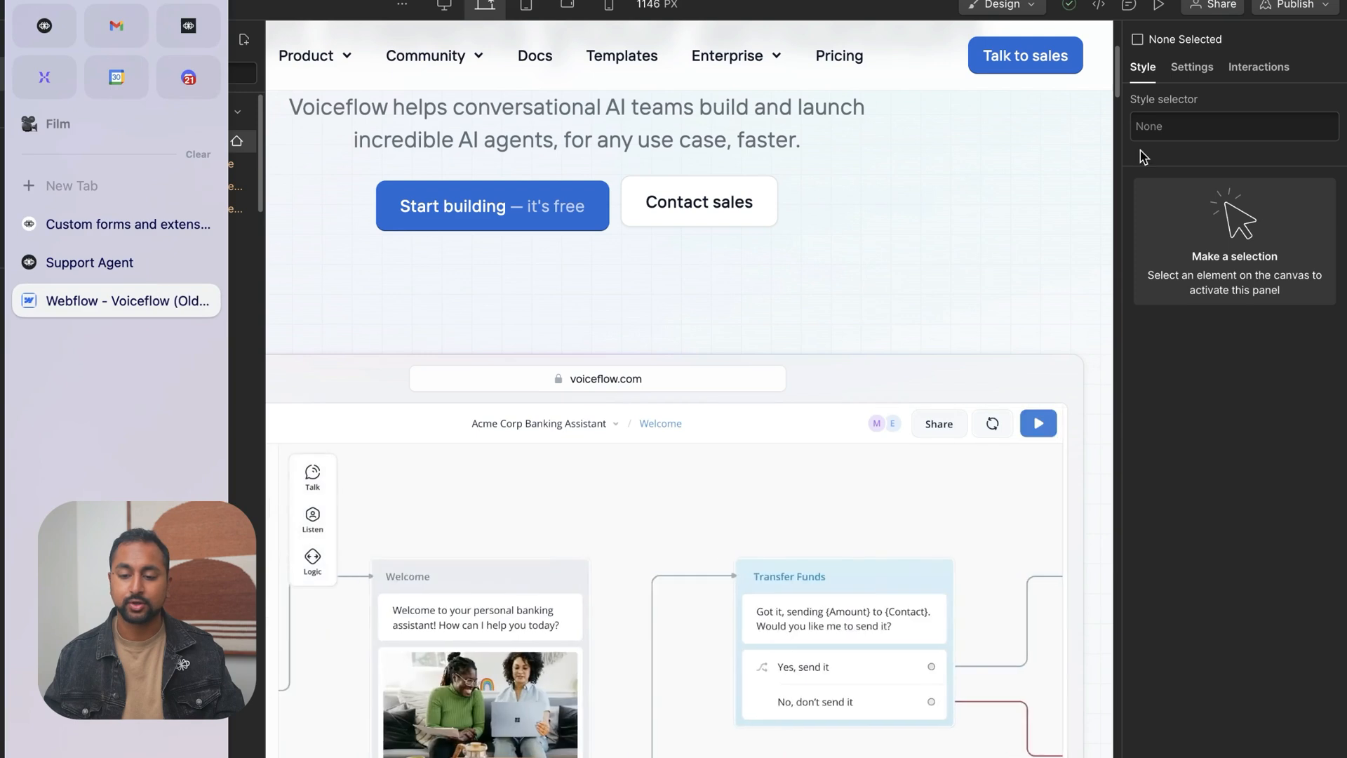
{"action": "left_click", "coordinate": [1294, 5]}
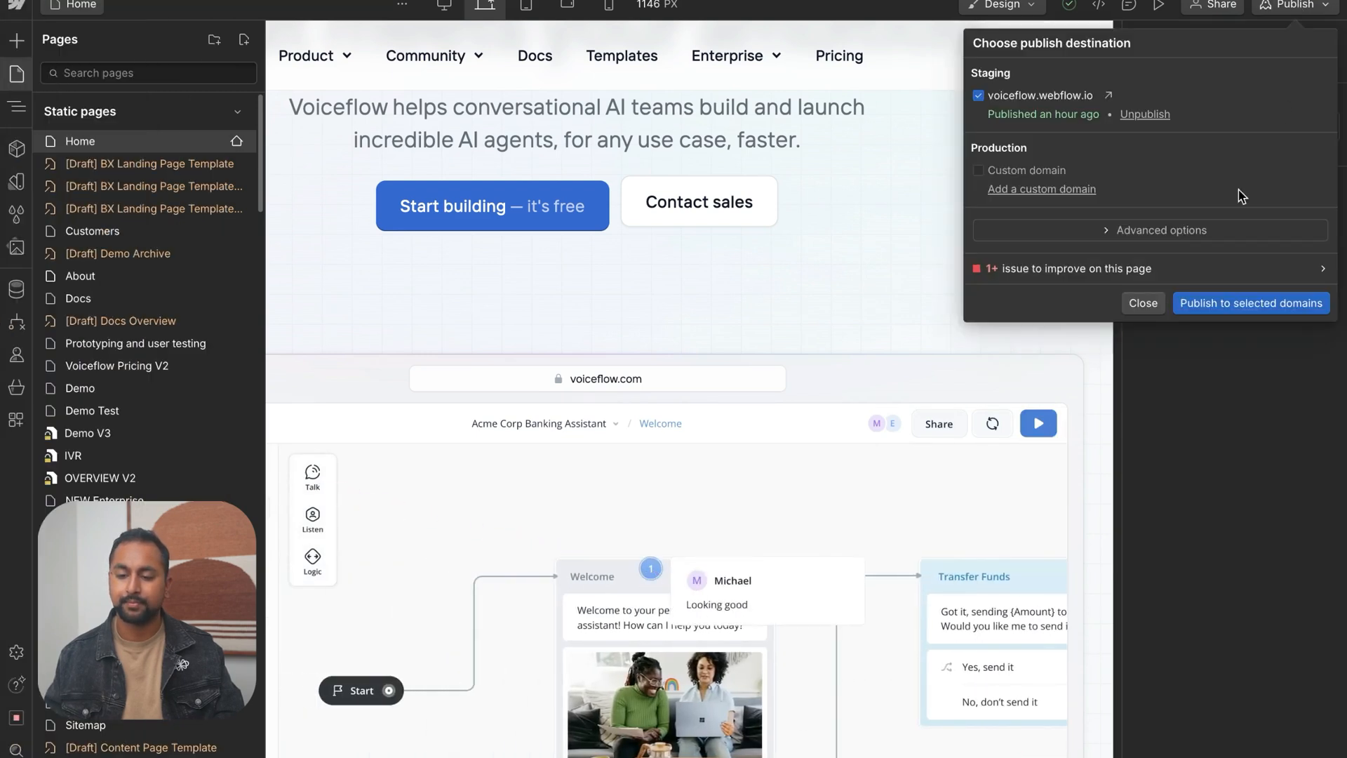
{"action": "left_click", "coordinate": [1109, 95]}
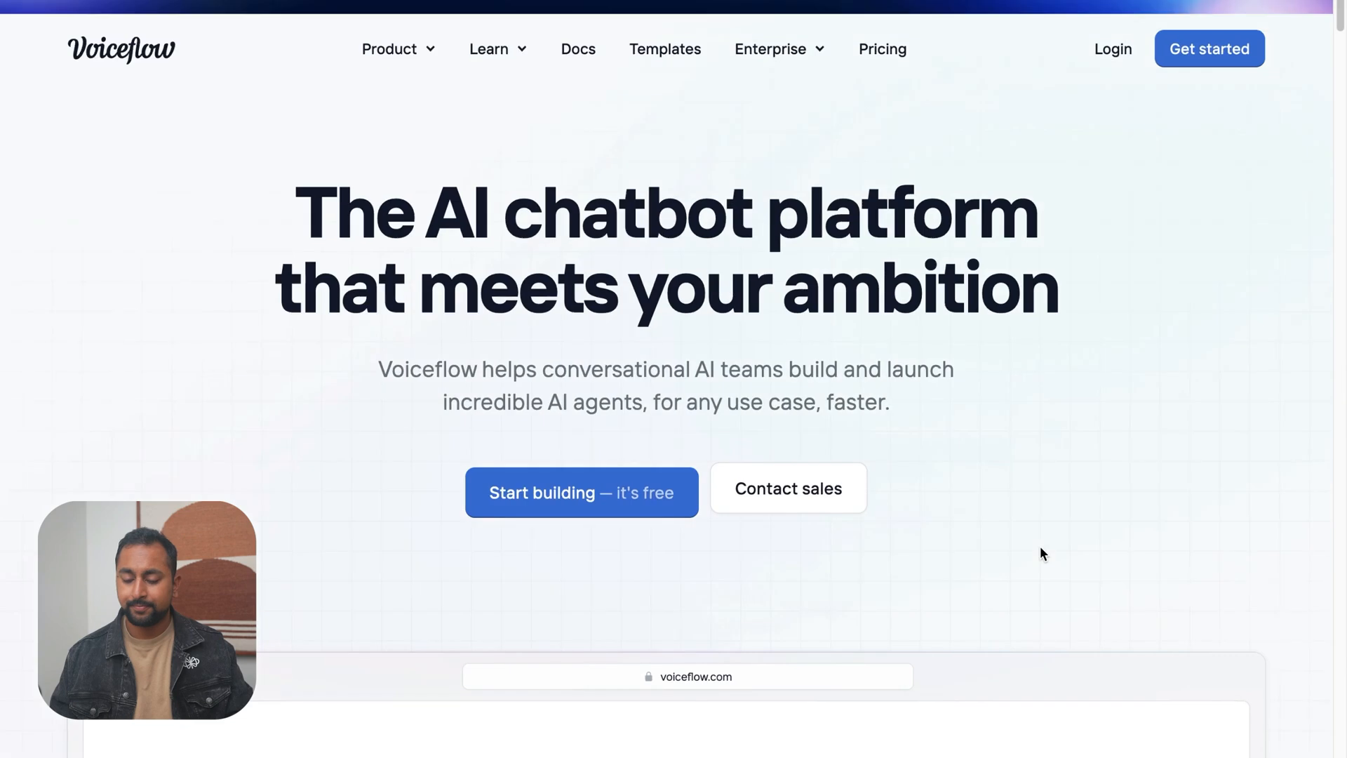
Open the site's web chat, end the existing conversation and start a new chat
{"action": "left_click", "coordinate": [1290, 714]}
{"action": "left_click", "coordinate": [1280, 46]}
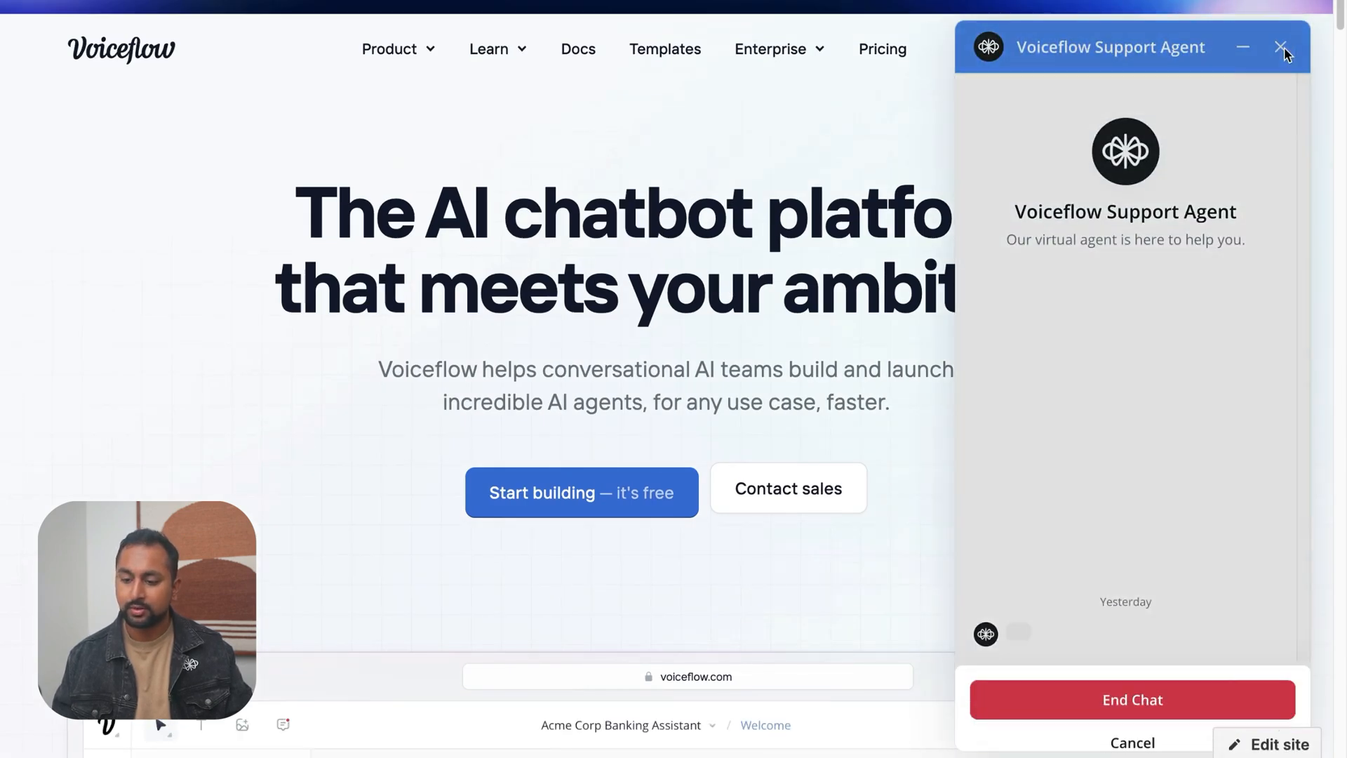
{"action": "left_click", "coordinate": [1083, 691]}
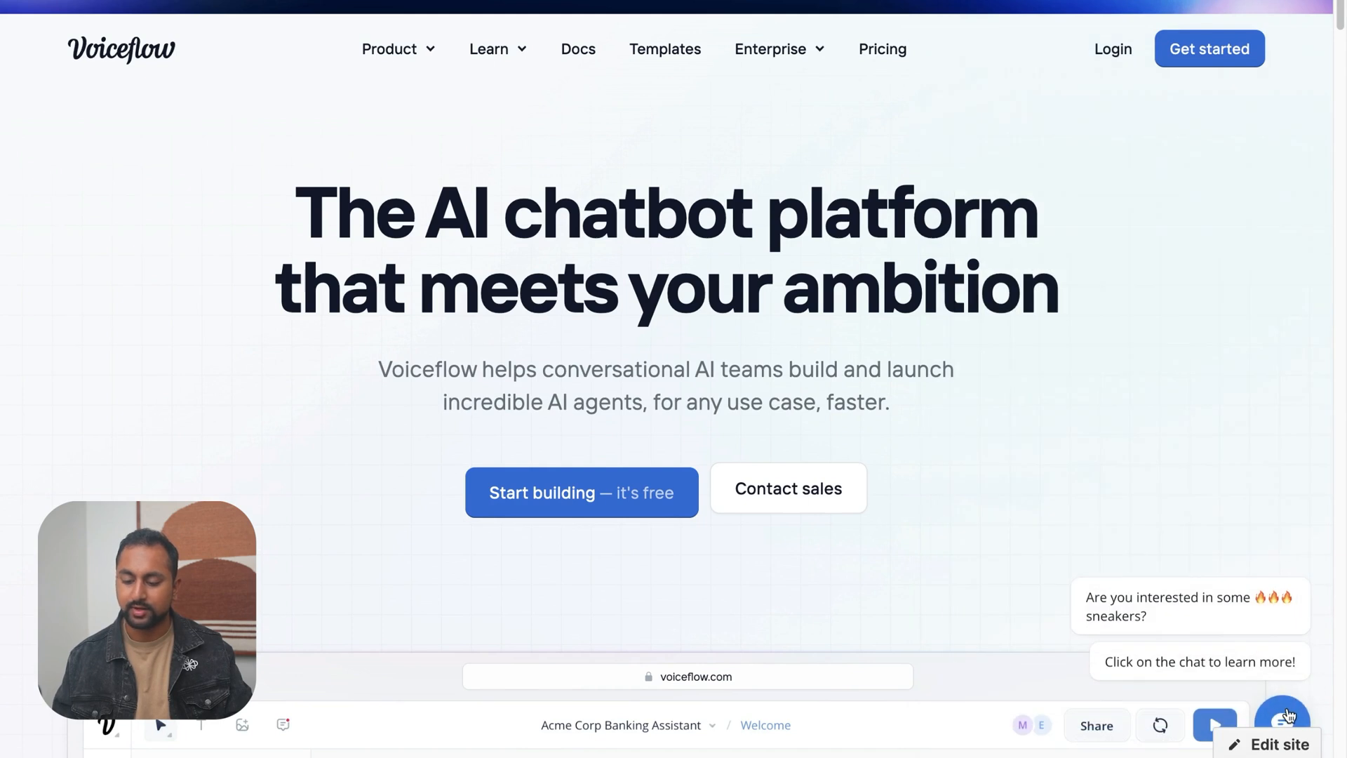
{"action": "left_click", "coordinate": [1289, 714]}
{"action": "left_click", "coordinate": [1166, 696]}
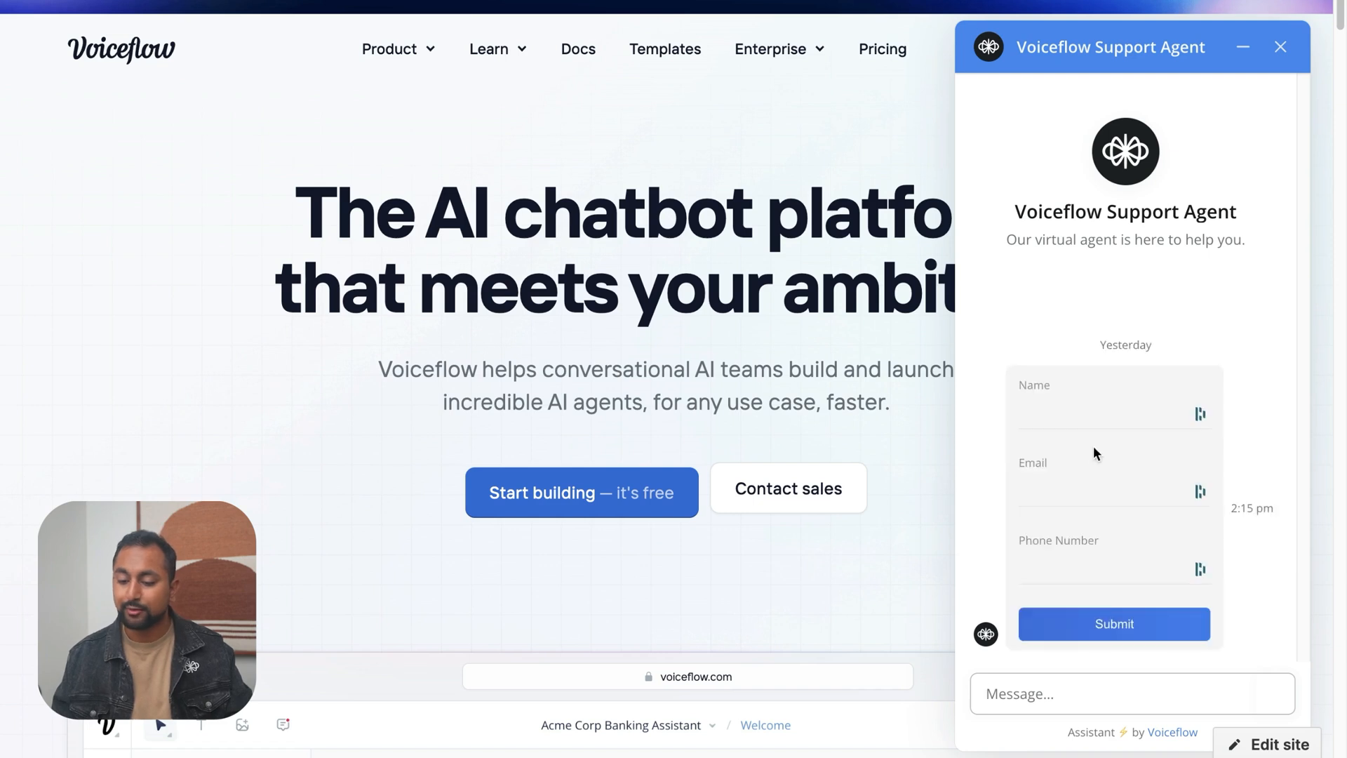
Fill in the chat form with a test name, e-mail address and phone number, and submit it
{"action": "left_click", "coordinate": [1080, 409]}
{"action": "type", "text": "Daniel"}
{"action": "left_click", "coordinate": [1066, 485]}
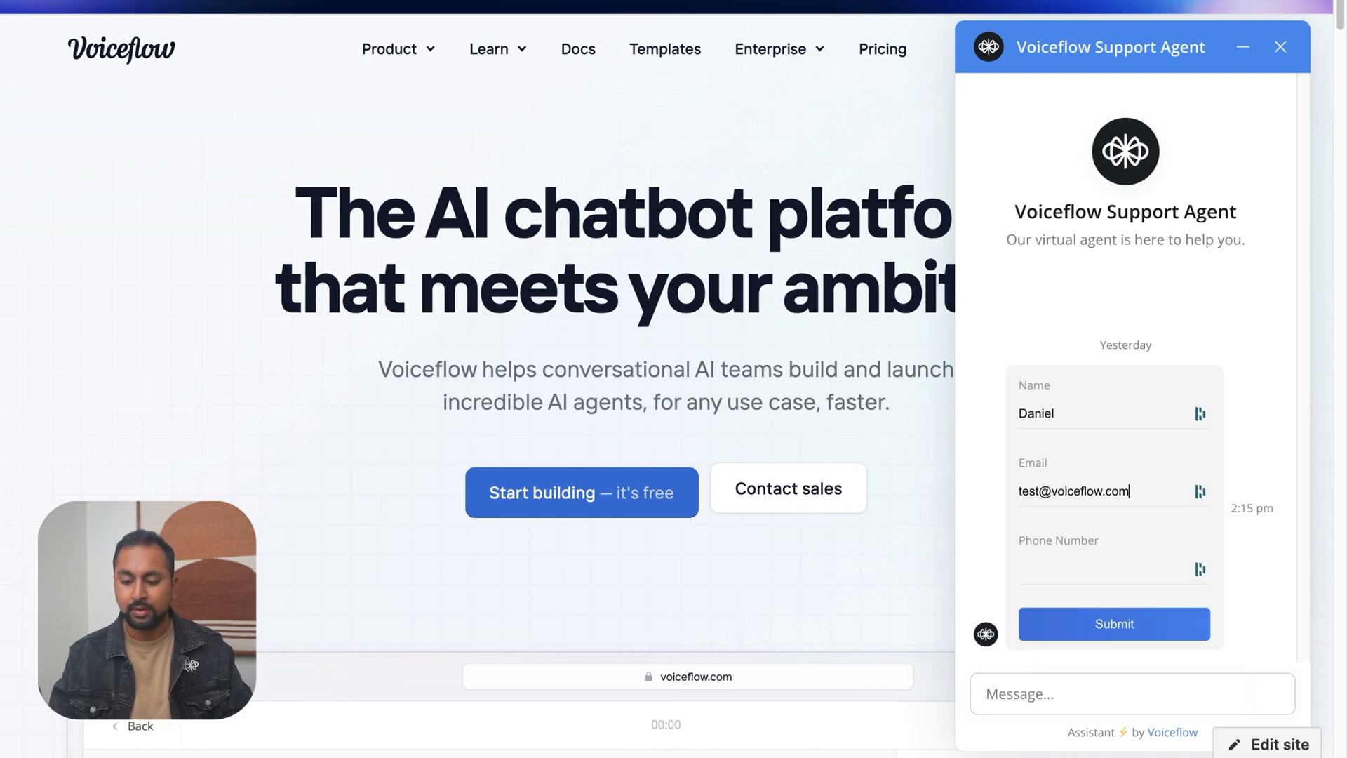
{"action": "key", "text": "Tab"}
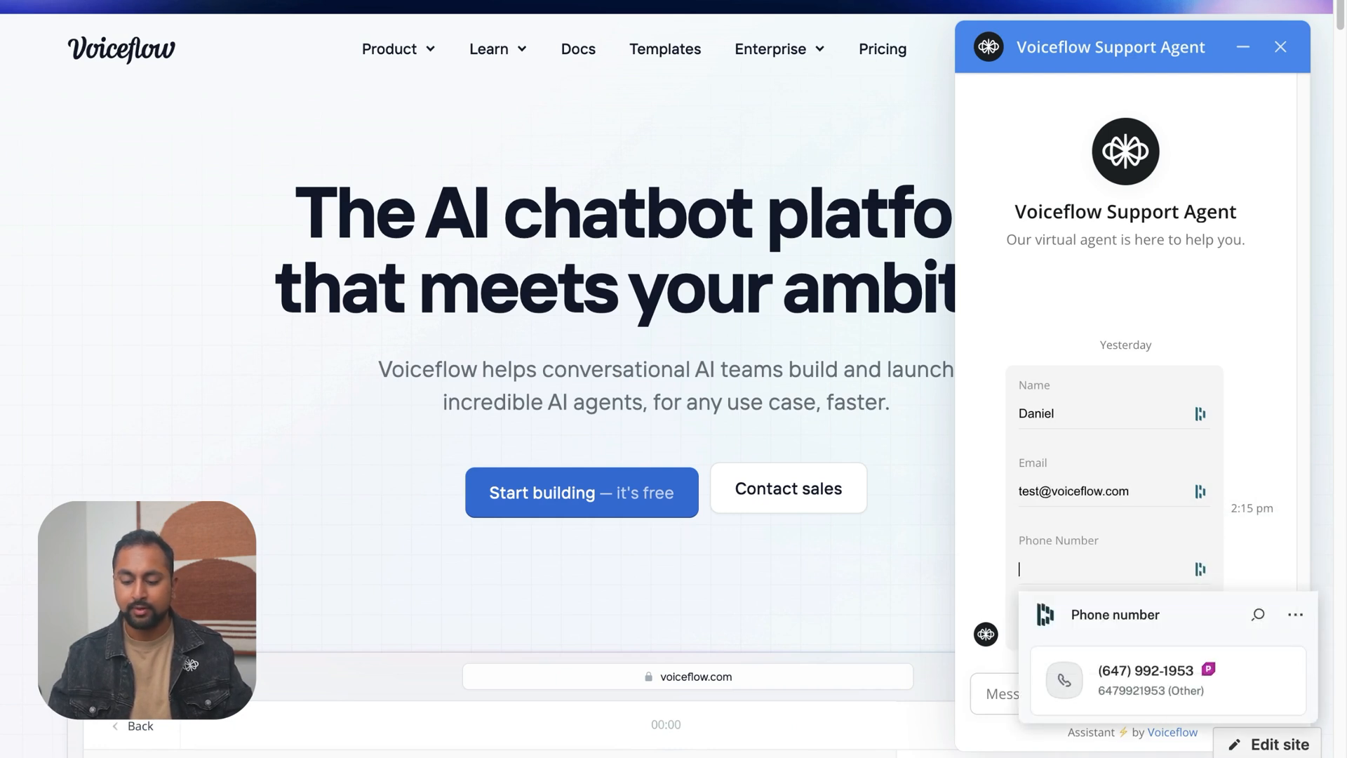
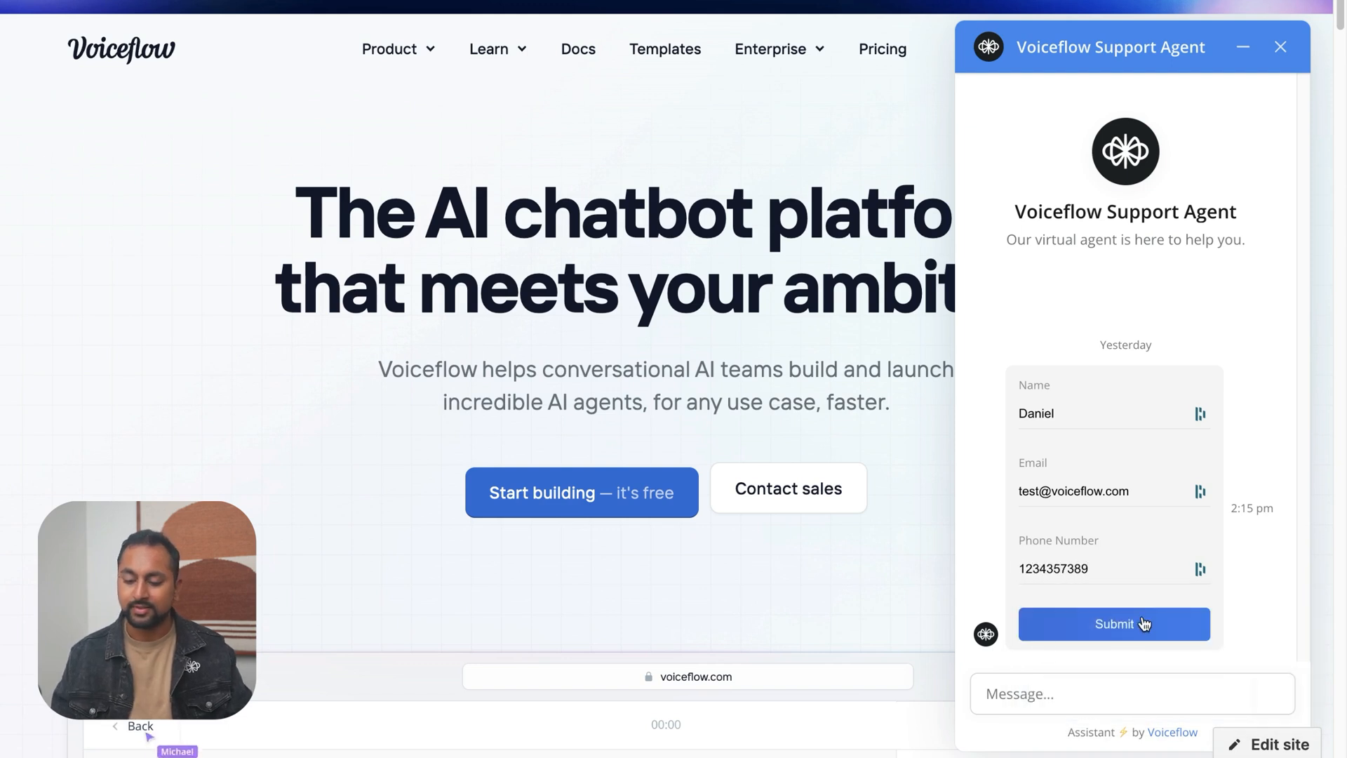
{"action": "left_click", "coordinate": [1139, 619]}
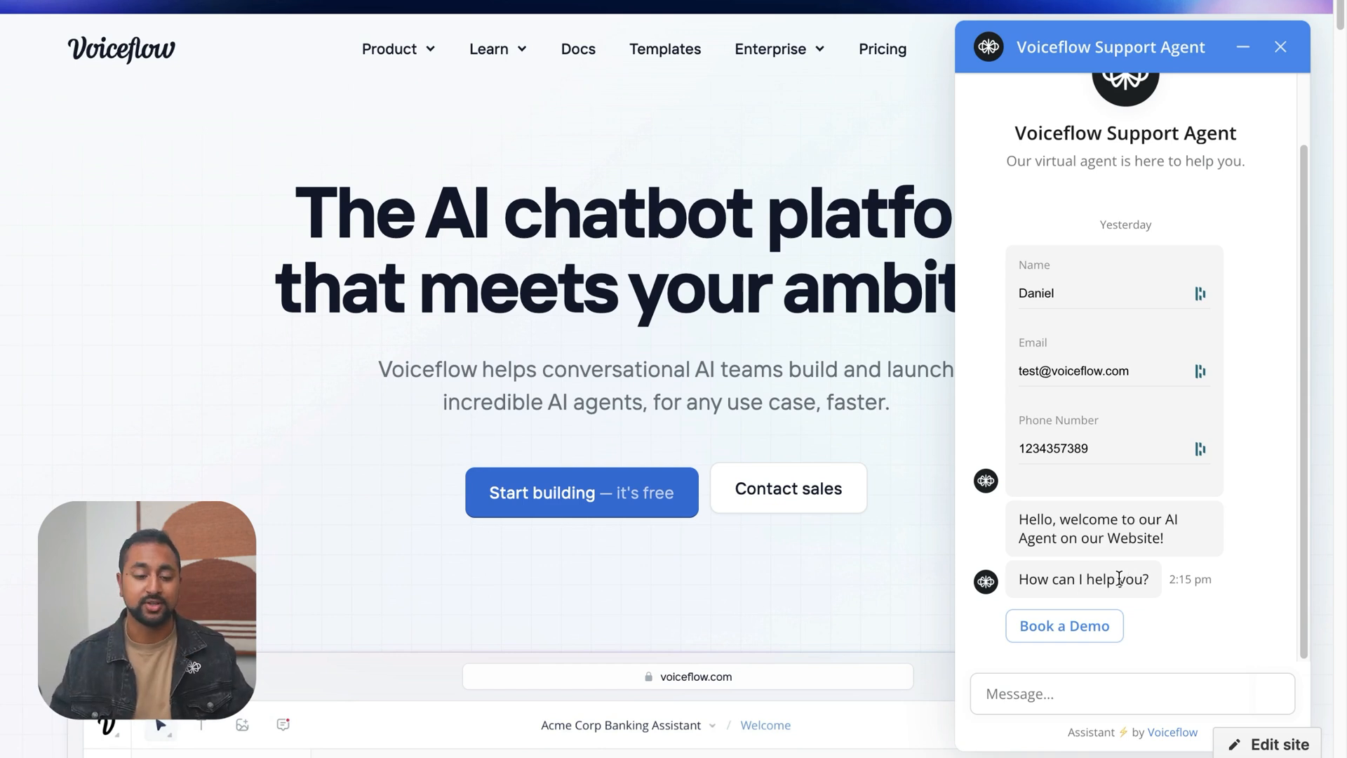
Back in the Voiceflow Support Agent, cut the Custom_Form block from the Home workflow and connect Start directly to Welcome
{"action": "mouse_move", "coordinate": [5, 301]}
{"action": "left_click", "coordinate": [110, 237]}
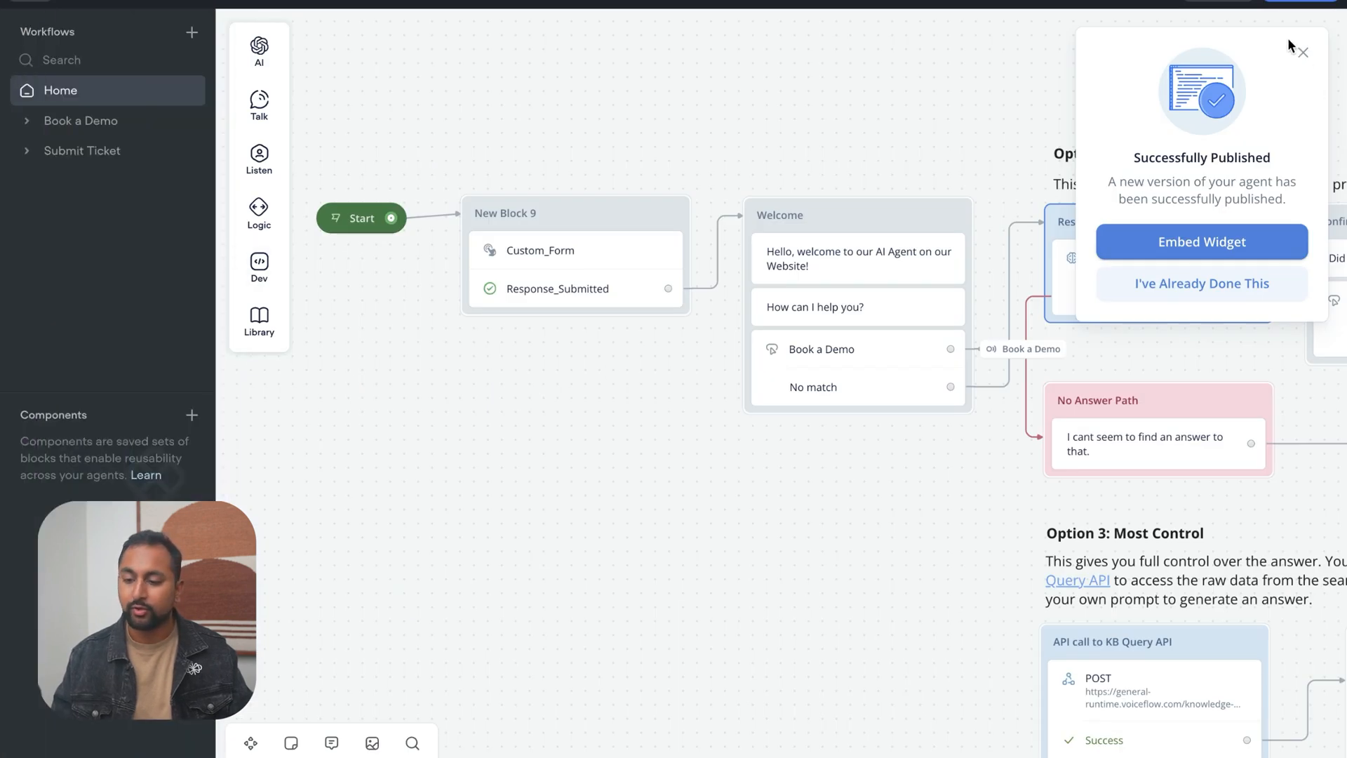
{"action": "left_click", "coordinate": [1300, 50]}
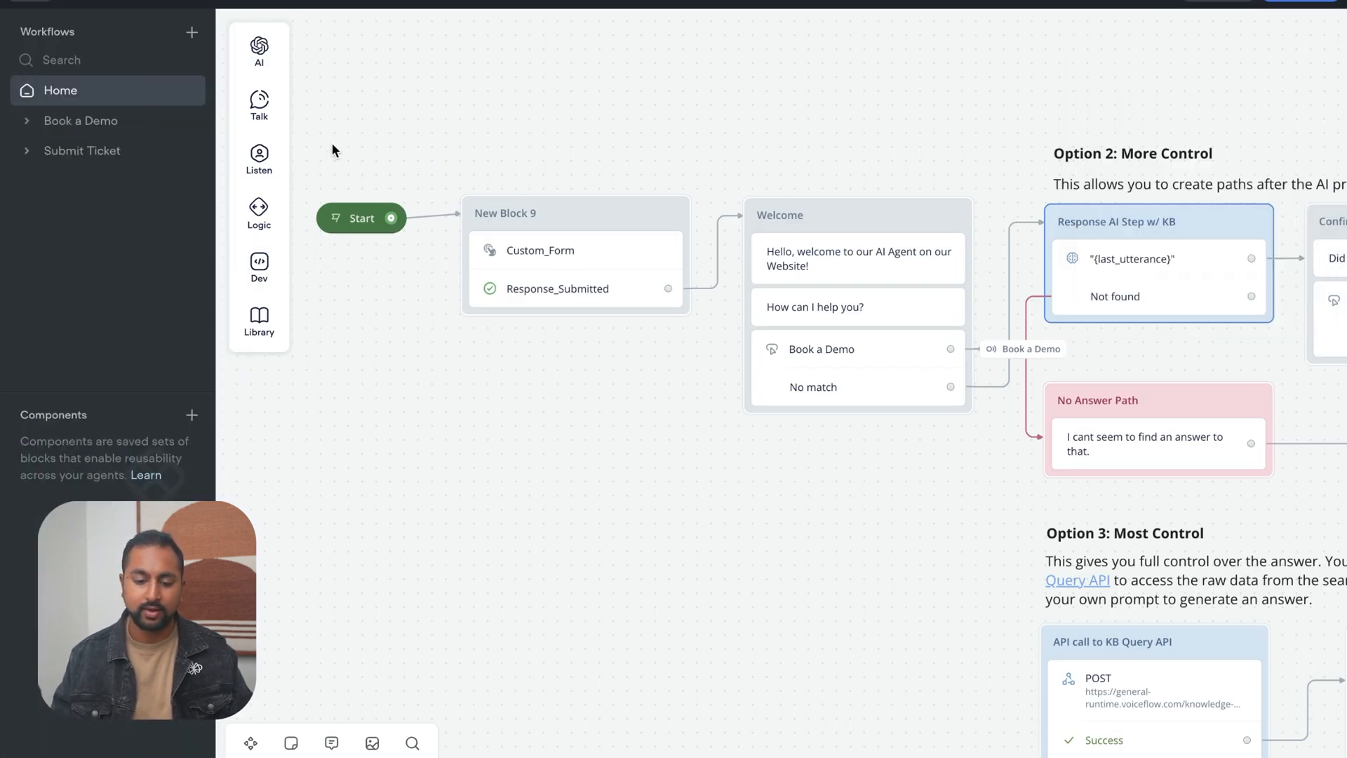
{"action": "left_click_drag", "start_coordinate": [444, 125], "coordinate": [694, 422]}
{"action": "key", "text": "Delete"}
{"action": "left_click_drag", "start_coordinate": [405, 235], "coordinate": [709, 246]}
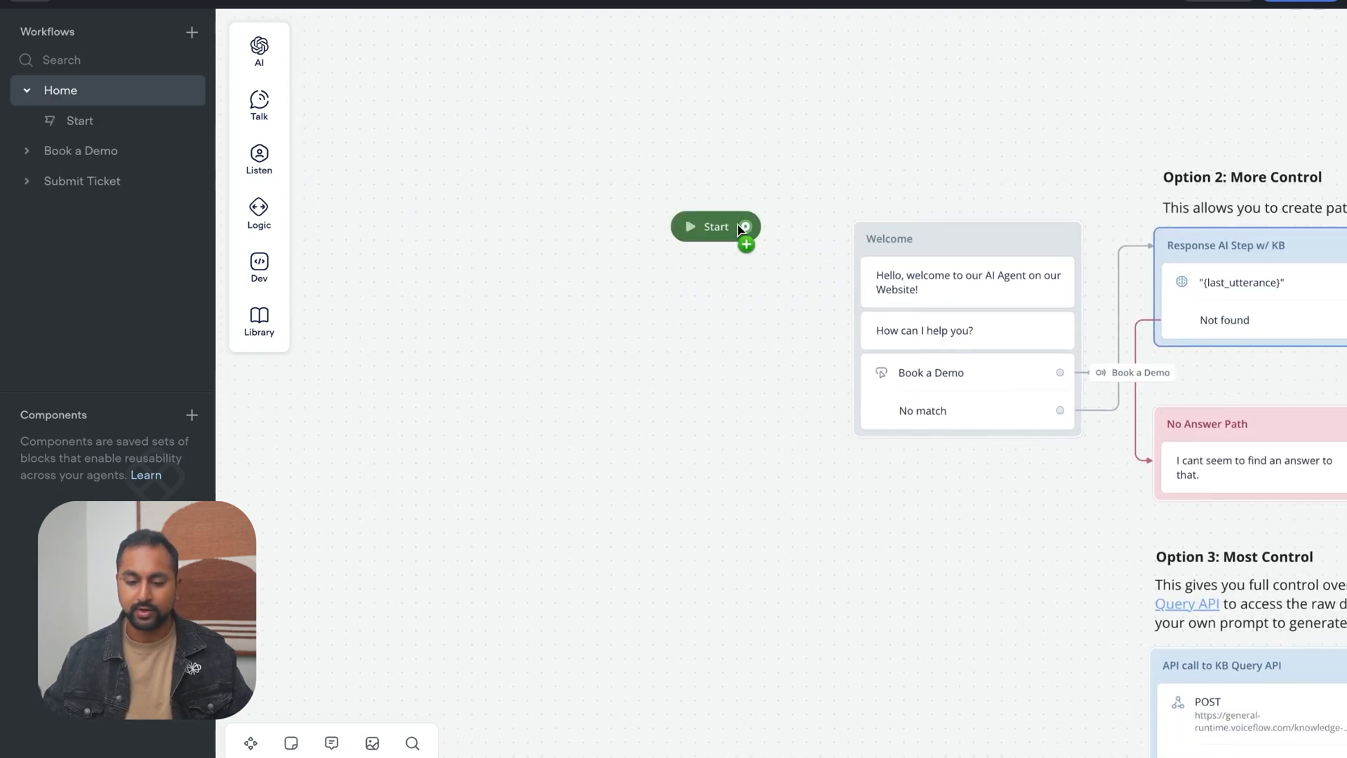
{"action": "left_click_drag", "start_coordinate": [745, 228], "coordinate": [861, 239]}
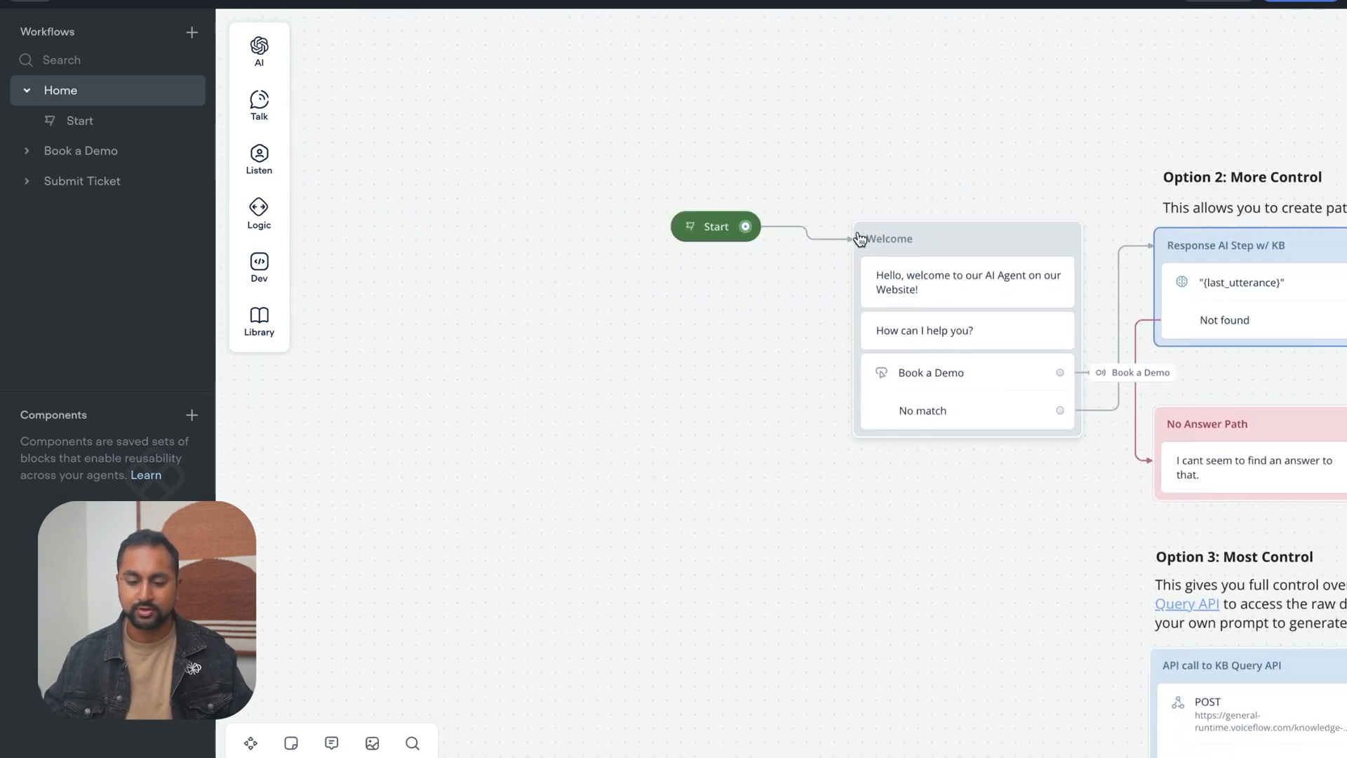
In the Book a Demo workflow, delete the Collect Name block and move Email Classifier closer to Booking Link
{"action": "left_click", "coordinate": [51, 151]}
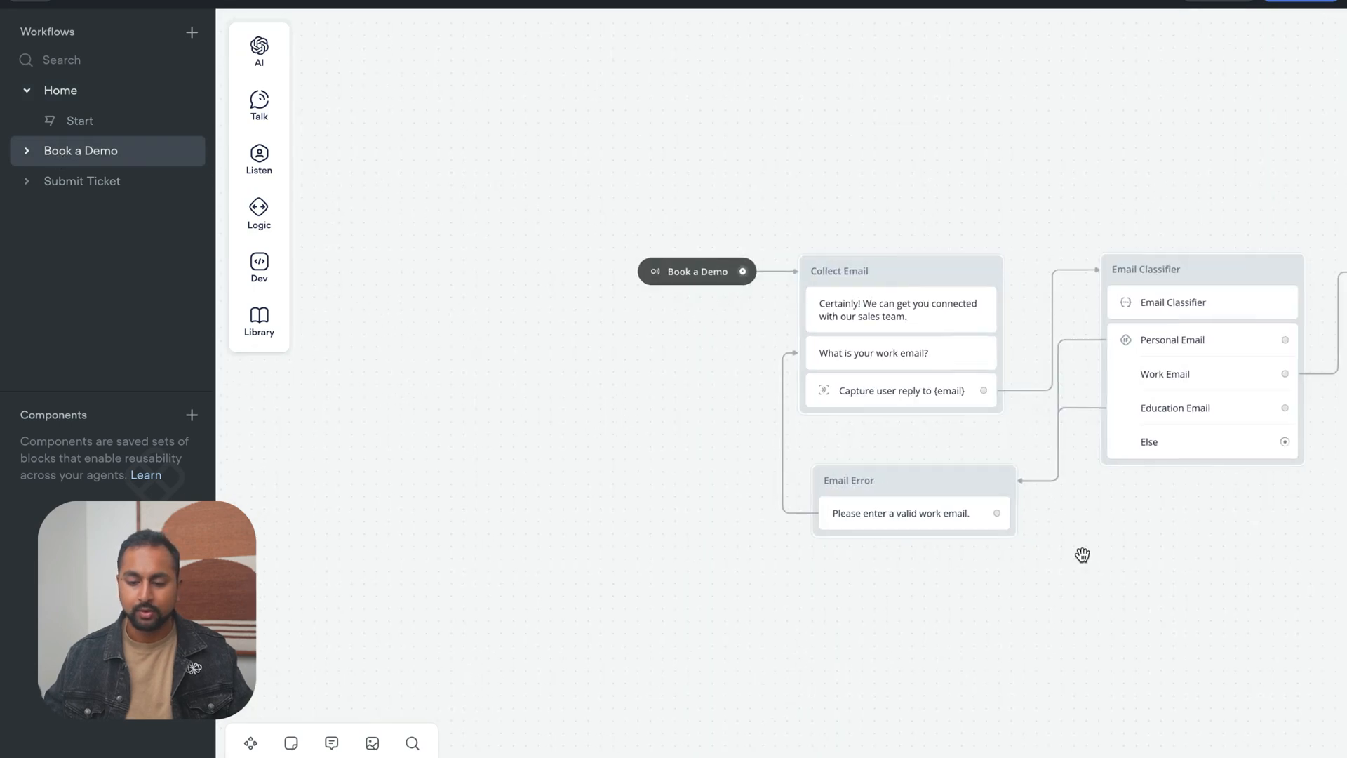
{"action": "left_click_drag", "start_coordinate": [1082, 553], "coordinate": [740, 506]}
{"action": "left_click_drag", "start_coordinate": [1116, 483], "coordinate": [935, 473]}
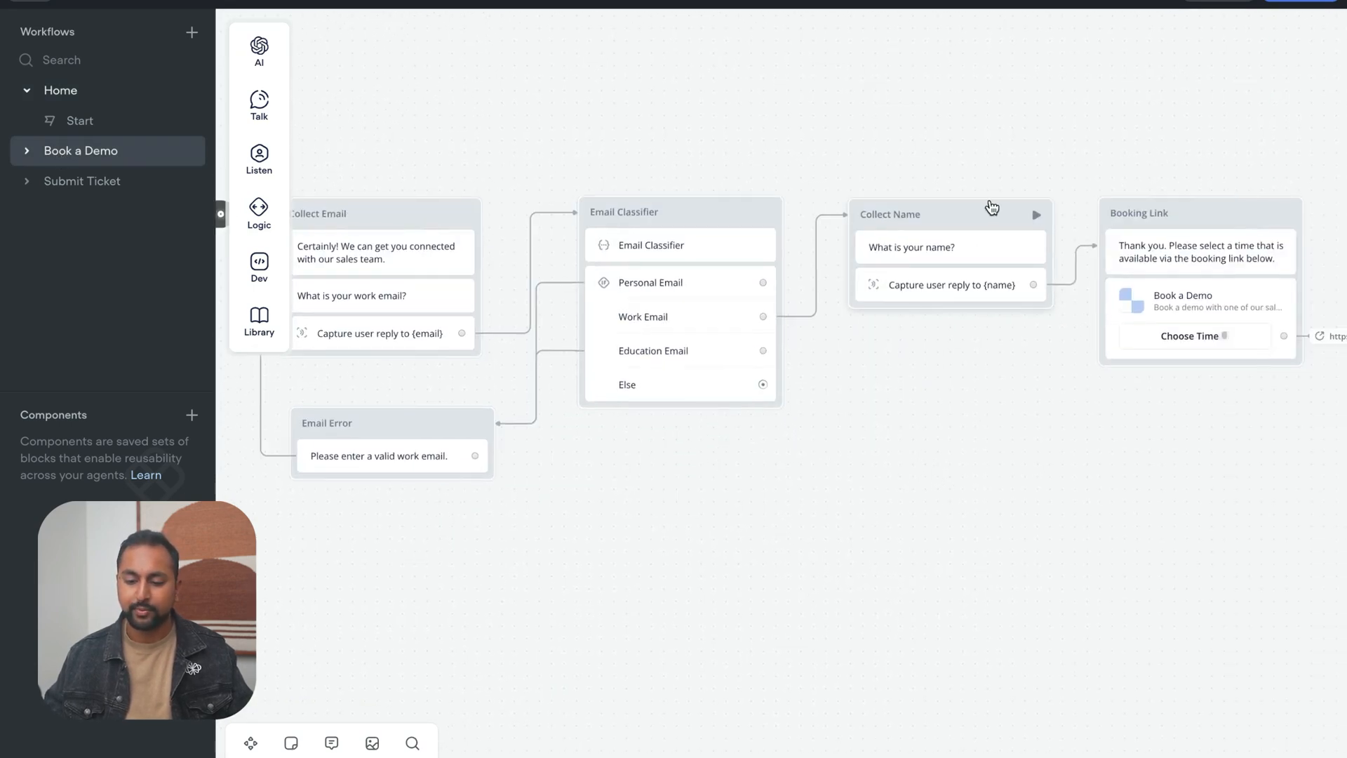
{"action": "right_click", "coordinate": [972, 215]}
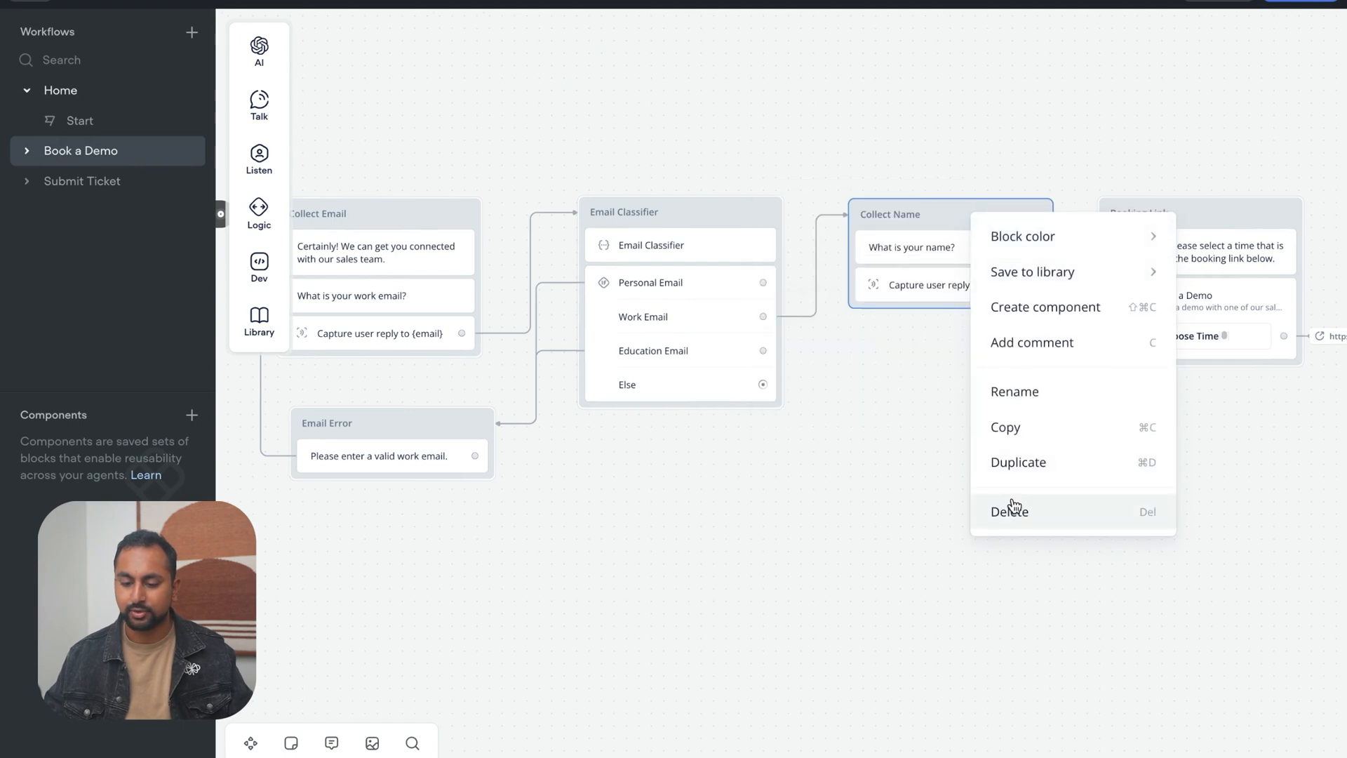
{"action": "left_click", "coordinate": [1103, 511]}
{"action": "left_click_drag", "start_coordinate": [712, 222], "coordinate": [954, 210]}
{"action": "left_click_drag", "start_coordinate": [790, 517], "coordinate": [772, 505]}
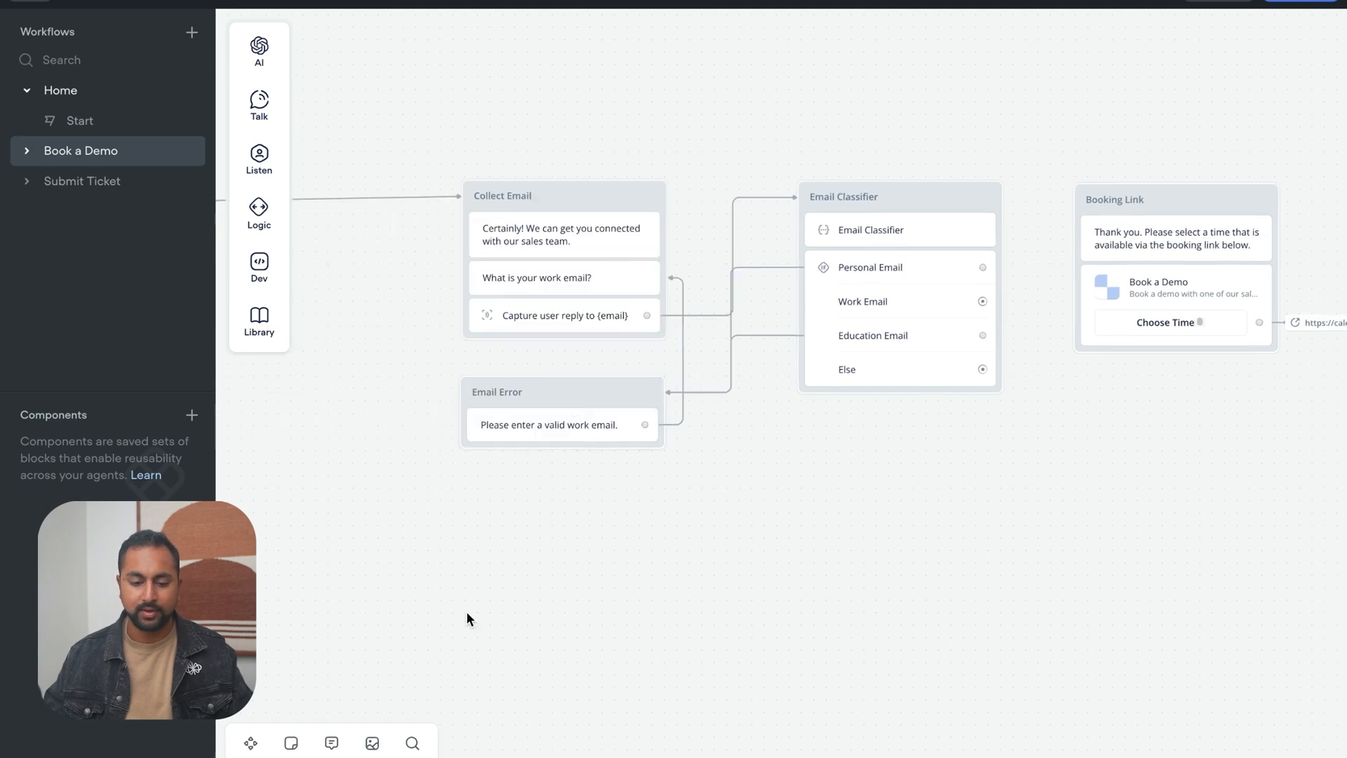
Paste the Custom_Form block into the Book a Demo workflow and connect the Book a Demo trigger to it
{"action": "scroll", "coordinate": [525, 560], "scroll_direction": "left", "scroll_amount": 5}
{"action": "key", "text": "ctrl+v"}
{"action": "left_click_drag", "start_coordinate": [529, 472], "coordinate": [614, 188]}
{"action": "left_click_drag", "start_coordinate": [445, 198], "coordinate": [608, 194]}
{"action": "left_click_drag", "start_coordinate": [960, 511], "coordinate": [914, 496]}
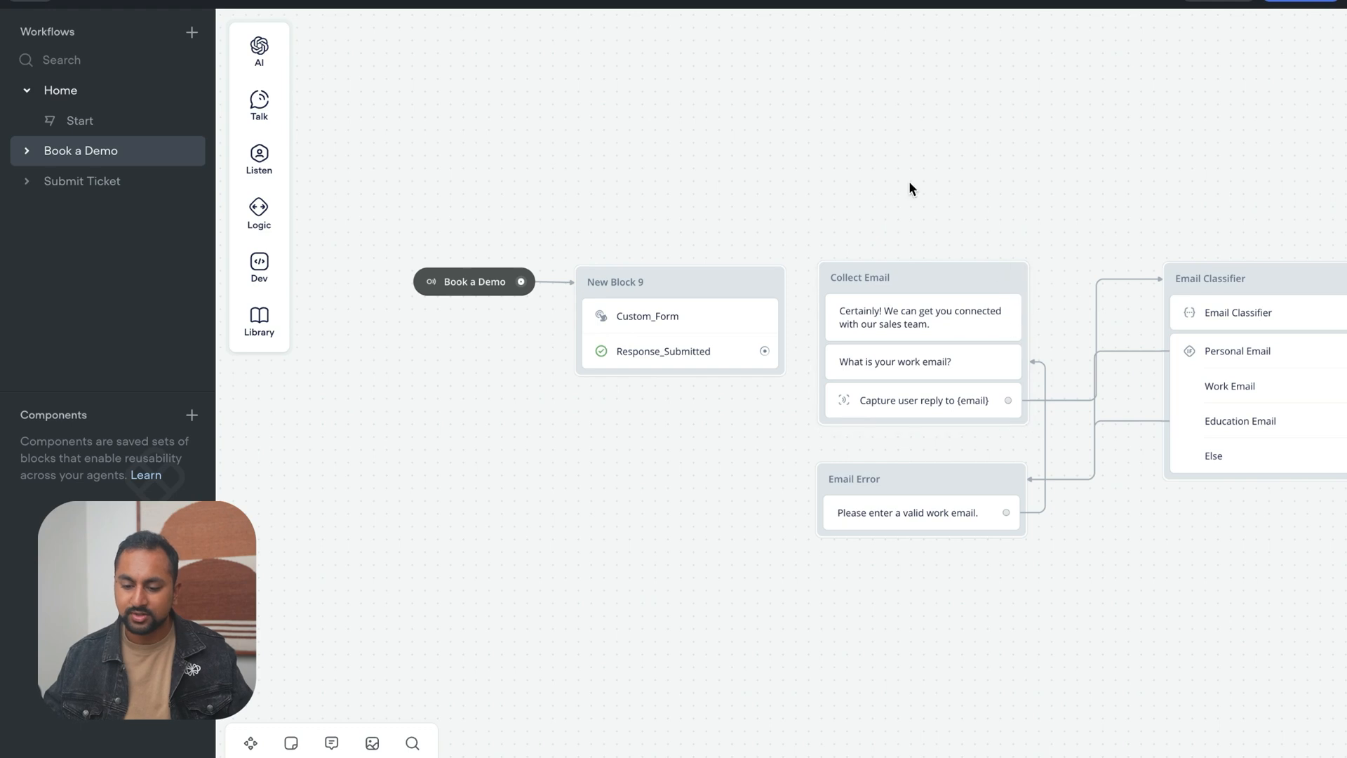
Move the Collect Email and Email Error blocks below the form block and remove Collect Email's link to Email Classifier
{"action": "left_click_drag", "start_coordinate": [907, 180], "coordinate": [865, 128]}
{"action": "left_click_drag", "start_coordinate": [750, 160], "coordinate": [1040, 477]}
{"action": "left_click_drag", "start_coordinate": [923, 231], "coordinate": [664, 468]}
{"action": "scroll", "coordinate": [708, 414], "scroll_direction": "right", "scroll_amount": 5}
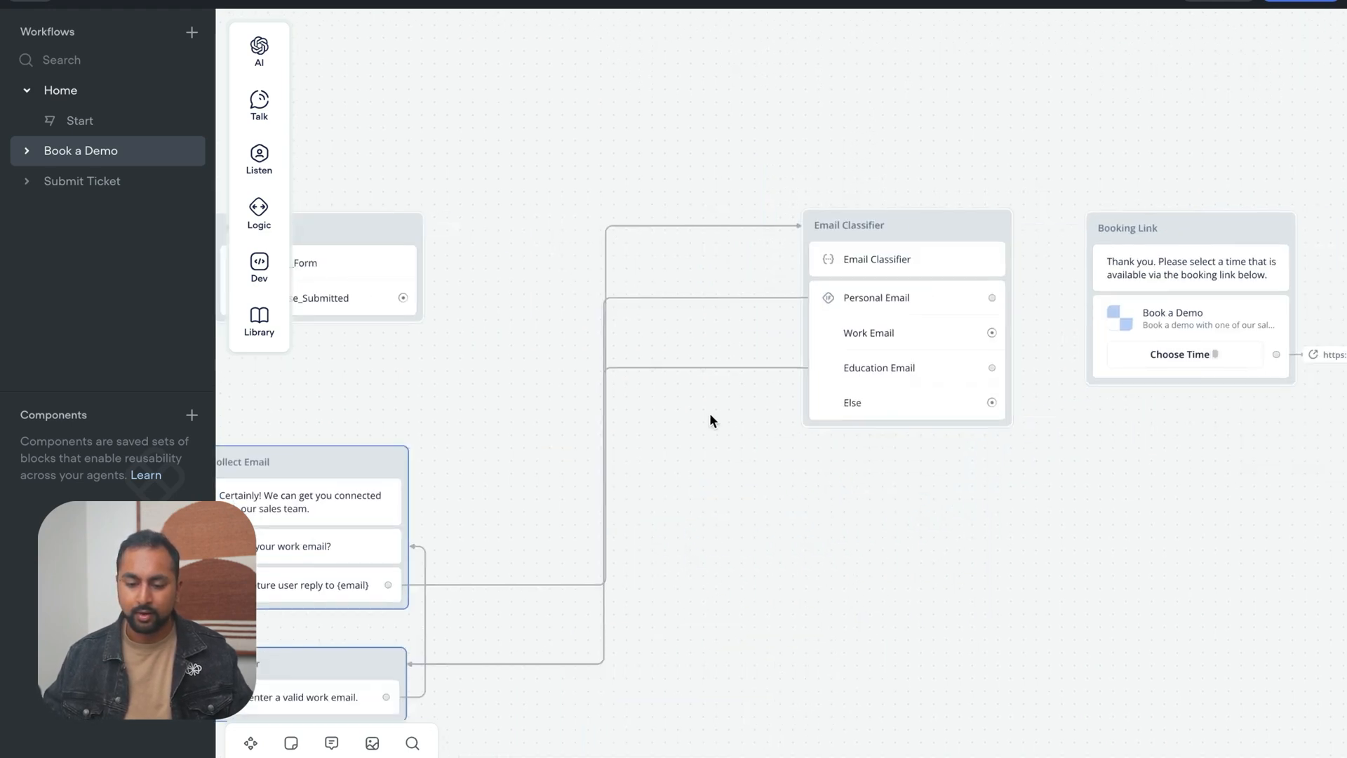
{"action": "left_click_drag", "start_coordinate": [708, 421], "coordinate": [942, 492]}
{"action": "left_click_drag", "start_coordinate": [354, 212], "coordinate": [632, 364]}
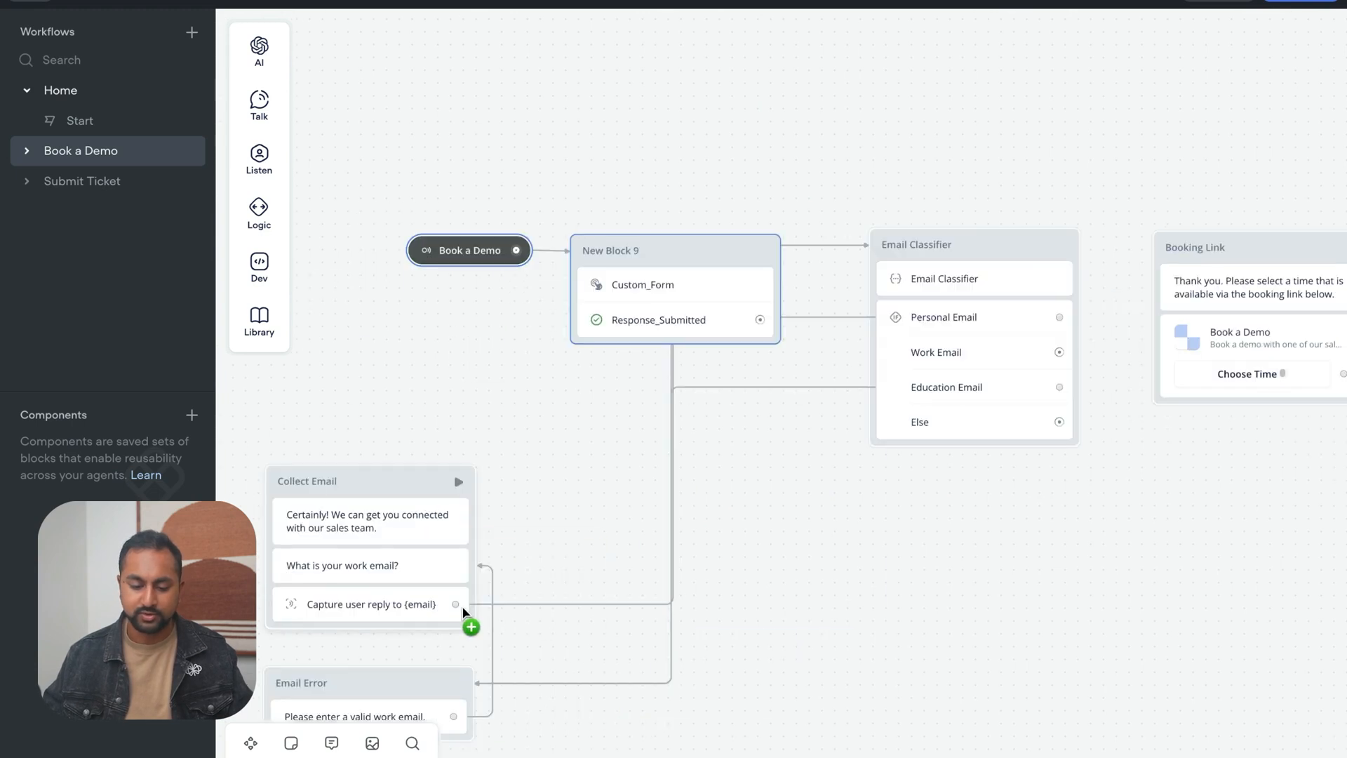
{"action": "left_click_drag", "start_coordinate": [456, 605], "coordinate": [621, 548]}
{"action": "left_click", "coordinate": [905, 597]}
Connect Response_Submitted to the Email Classifier block, and shift the Book a Demo trigger and form block slightly up and left
{"action": "scroll", "coordinate": [905, 602], "scroll_direction": "left", "scroll_amount": 2}
{"action": "left_click_drag", "start_coordinate": [799, 306], "coordinate": [942, 228]}
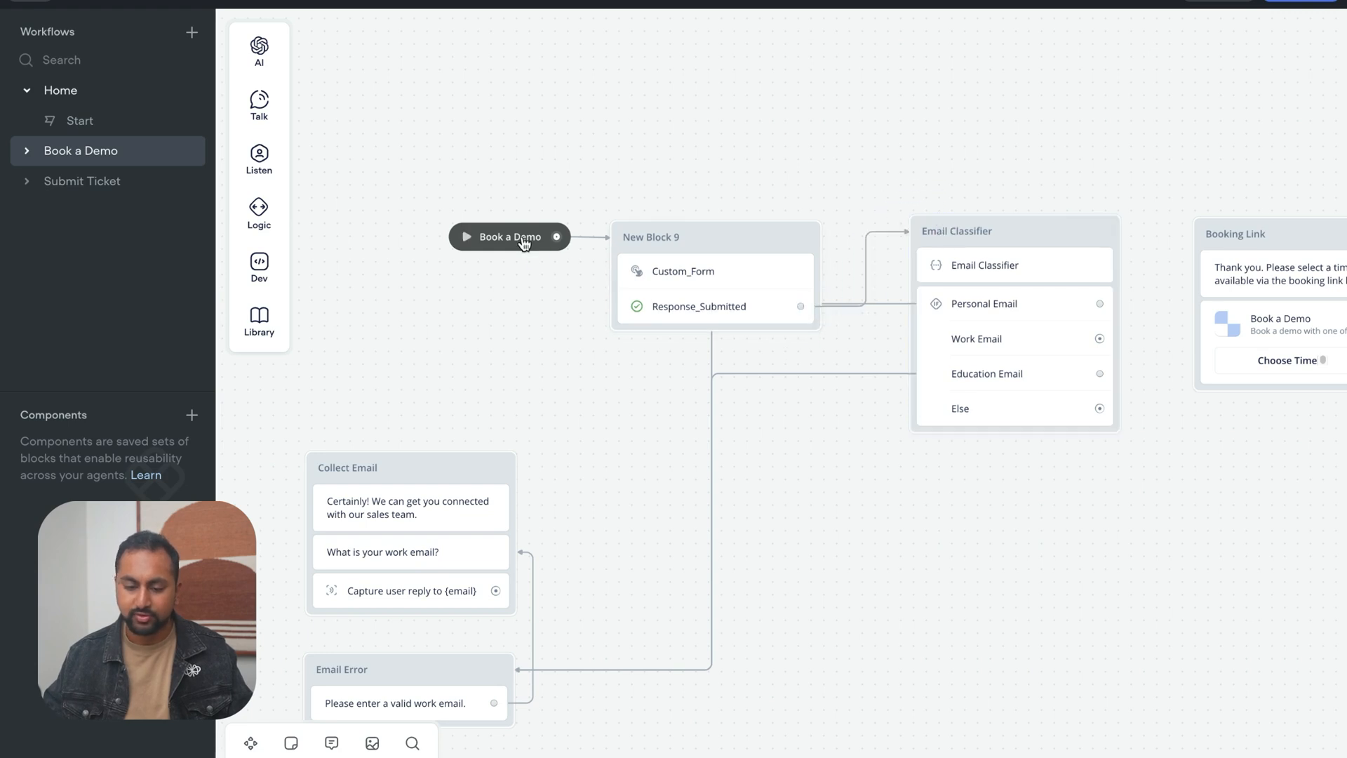
{"action": "left_click_drag", "start_coordinate": [515, 237], "coordinate": [456, 185]}
{"action": "left_click_drag", "start_coordinate": [673, 261], "coordinate": [645, 224]}
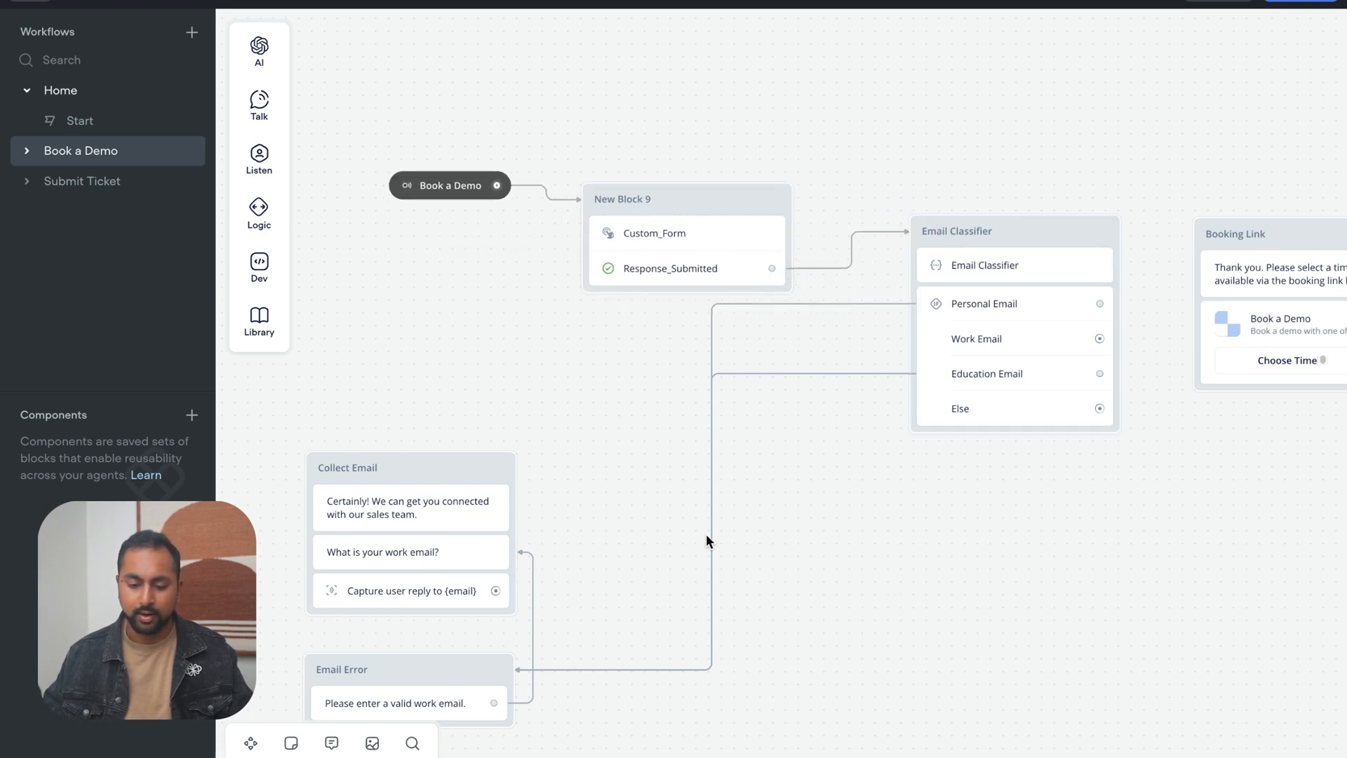
Connect the Email Classifier's Work Email path to the Booking Link block
{"action": "scroll", "coordinate": [1067, 577], "scroll_direction": "right", "scroll_amount": 2}
{"action": "scroll", "coordinate": [1001, 557], "scroll_direction": "down", "scroll_amount": 3}
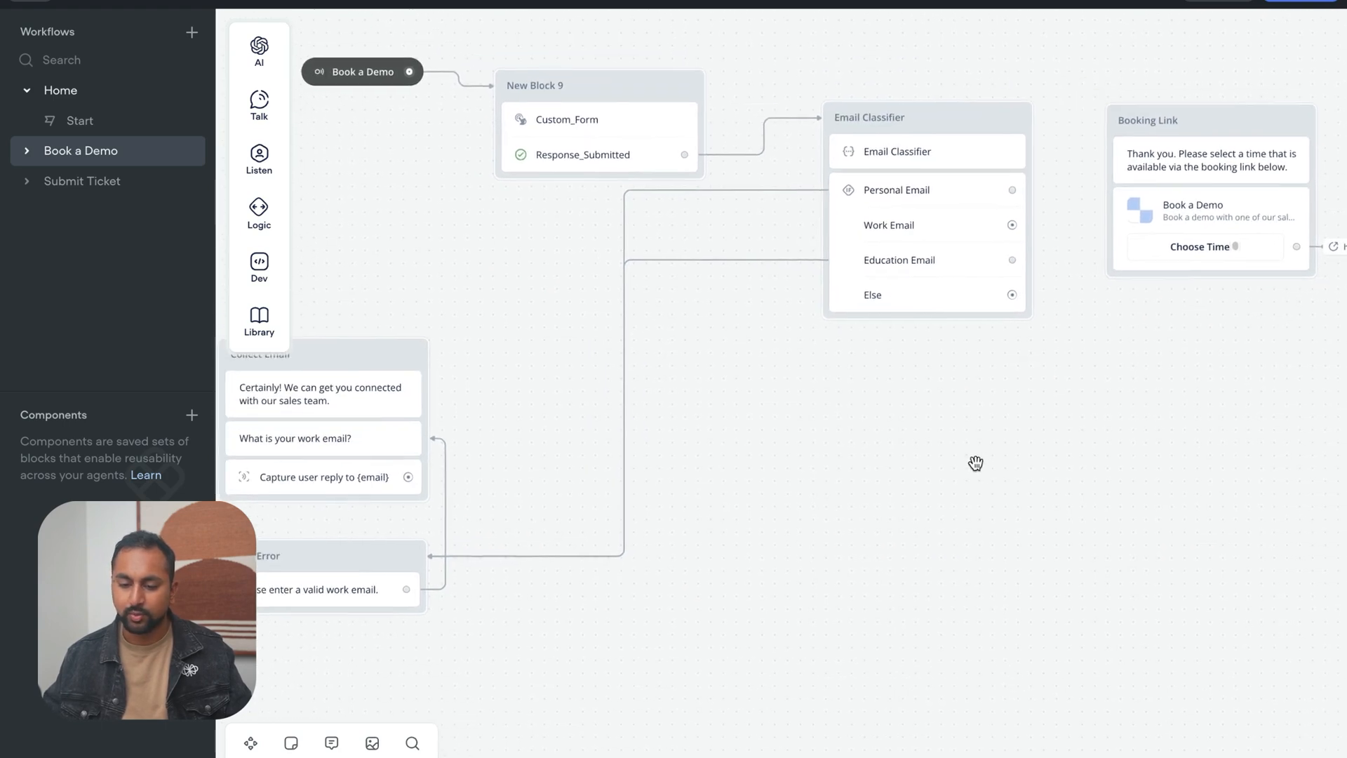
{"action": "left_click_drag", "start_coordinate": [1012, 225], "coordinate": [1092, 215]}
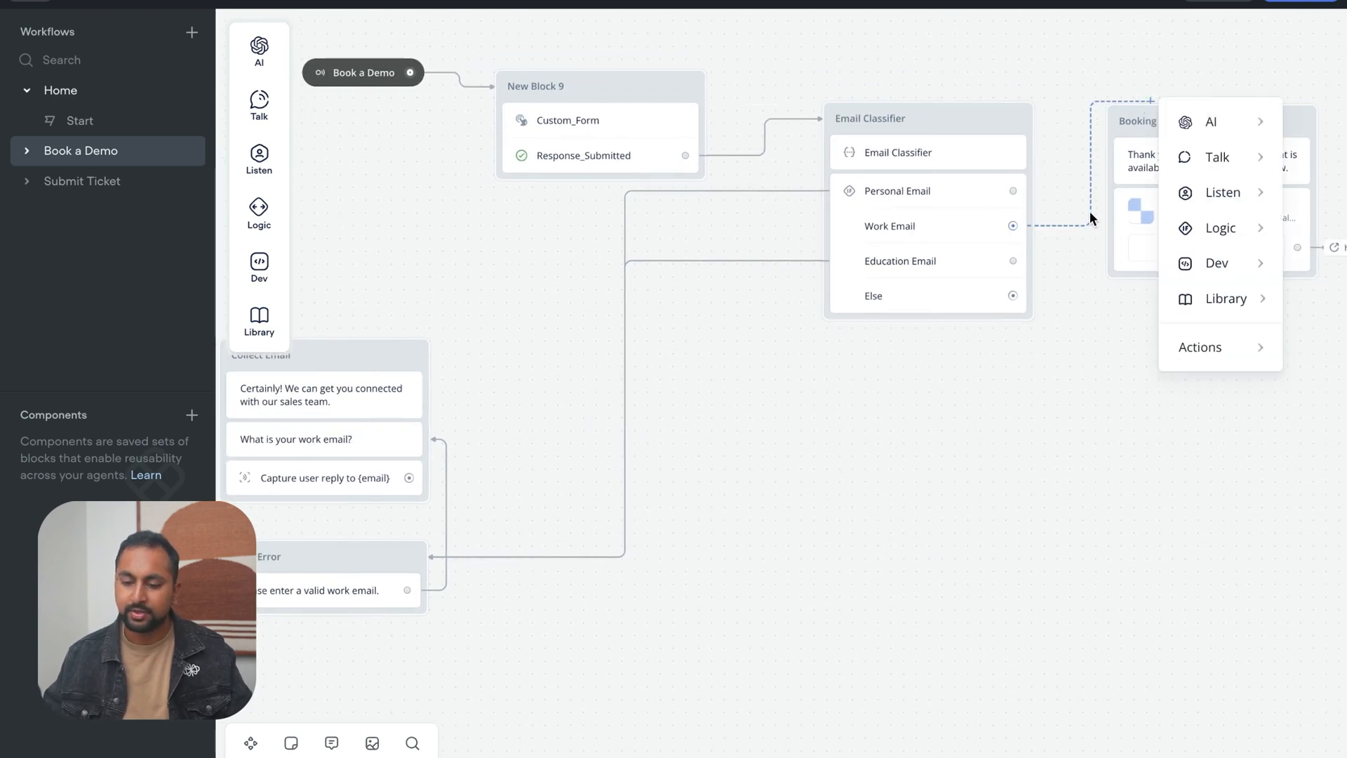
{"action": "left_click", "coordinate": [1047, 203]}
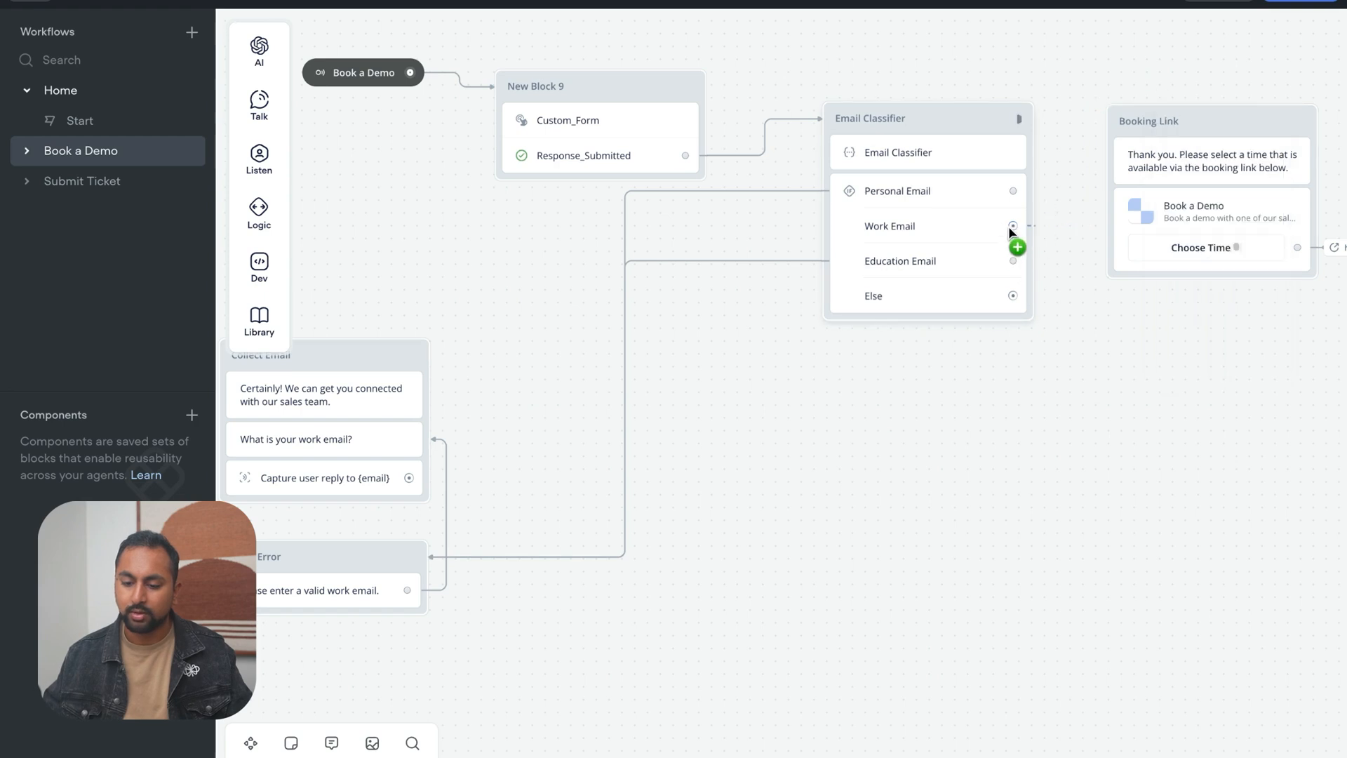
{"action": "left_click_drag", "start_coordinate": [1013, 225], "coordinate": [1148, 115]}
Pull the "Certainly!" message out of Collect Email and merge the remaining email question and capture steps into the Email Error block
{"action": "scroll", "coordinate": [874, 472], "scroll_direction": "left", "scroll_amount": 3}
{"action": "scroll", "coordinate": [874, 471], "scroll_direction": "down", "scroll_amount": 1}
{"action": "left_click_drag", "start_coordinate": [554, 355], "coordinate": [657, 362]}
{"action": "left_click_drag", "start_coordinate": [468, 523], "coordinate": [638, 442]}
{"action": "left_click_drag", "start_coordinate": [598, 292], "coordinate": [385, 180]}
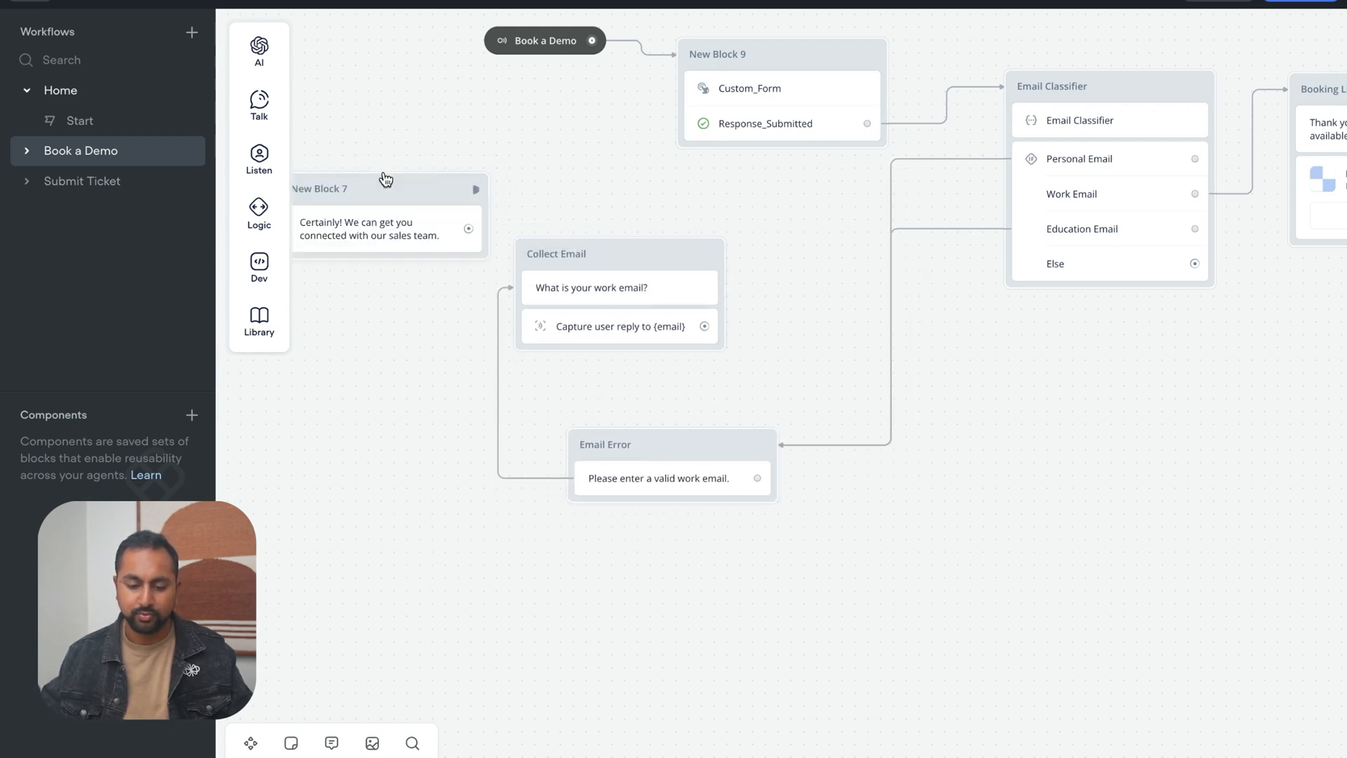
{"action": "left_click_drag", "start_coordinate": [640, 266], "coordinate": [745, 242]}
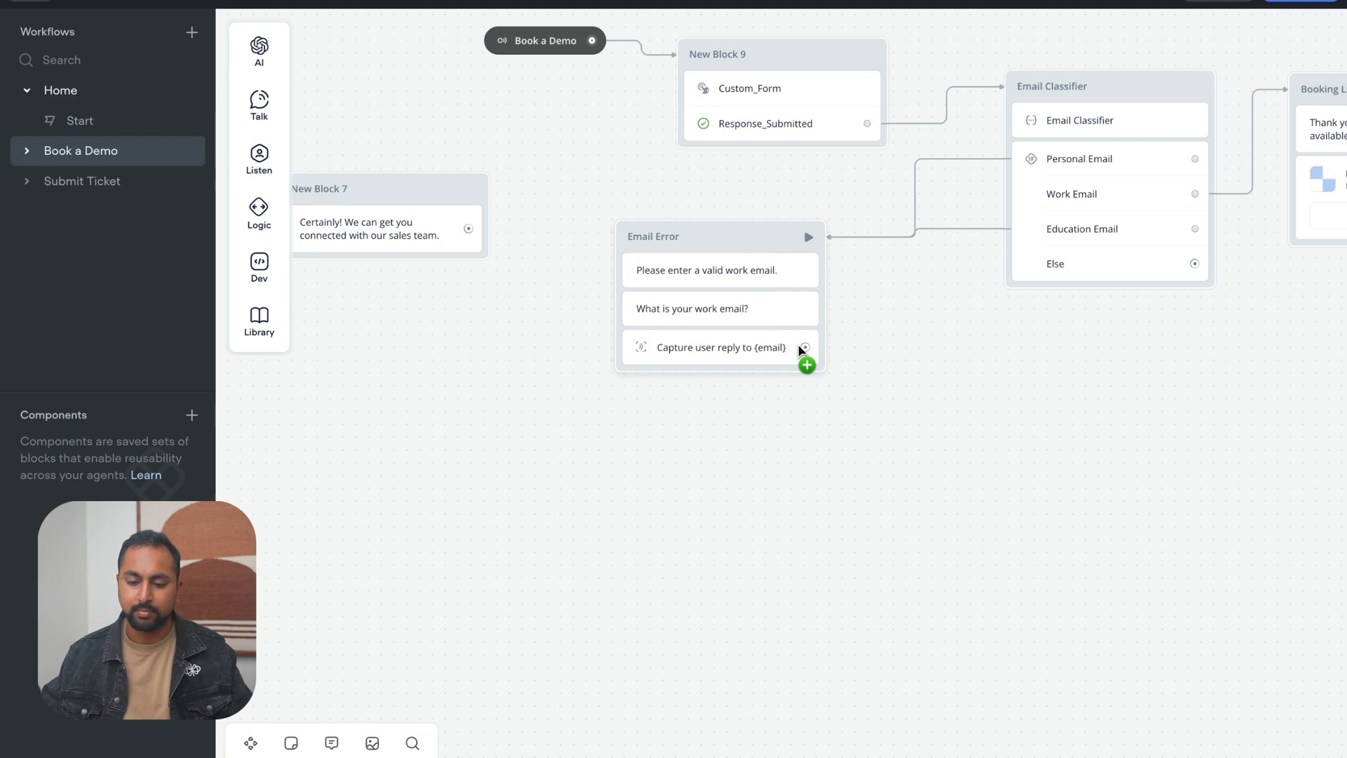
Connect the Email Error block's email capture to the Email Classifier, and place the Email Error block directly below the classifier
{"action": "left_click_drag", "start_coordinate": [805, 347], "coordinate": [1032, 111]}
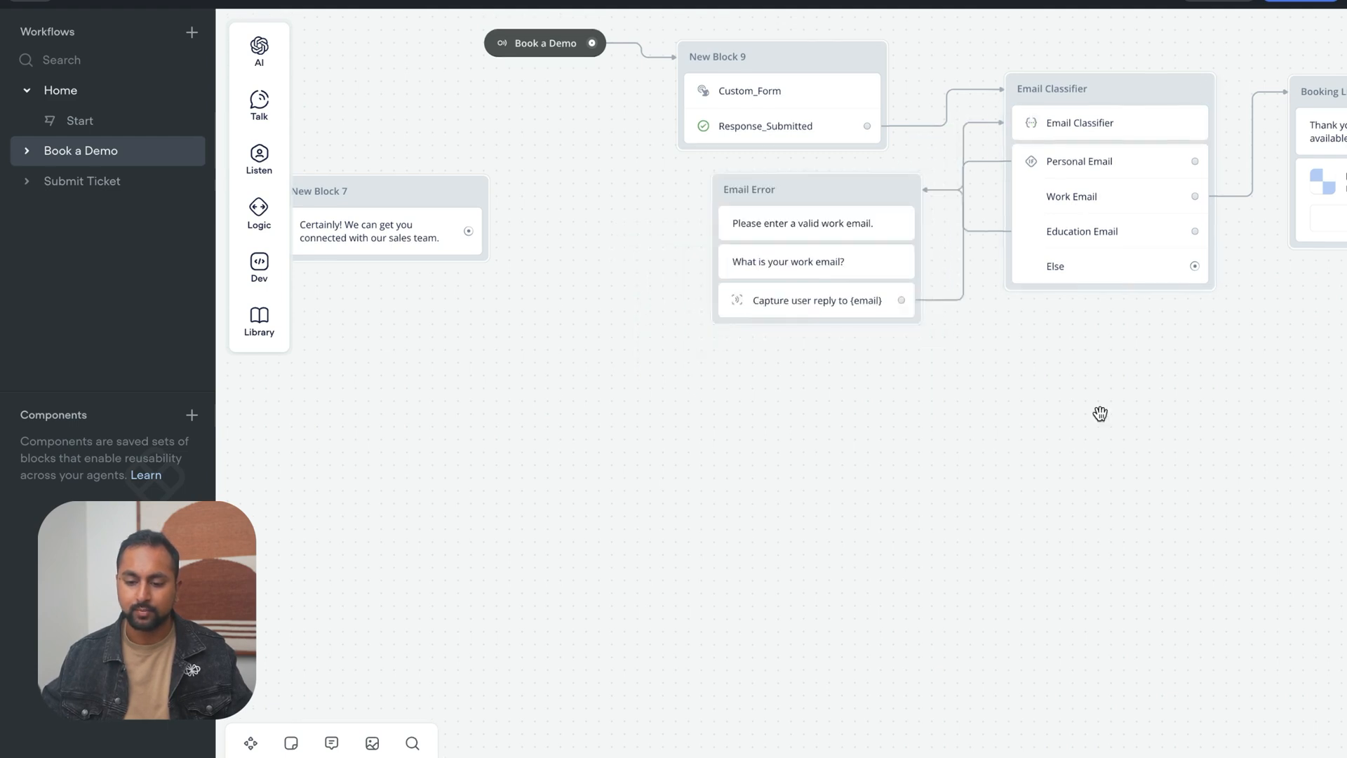
{"action": "left_click_drag", "start_coordinate": [1101, 412], "coordinate": [946, 596]}
{"action": "left_click_drag", "start_coordinate": [996, 281], "coordinate": [989, 169]}
{"action": "left_click_drag", "start_coordinate": [705, 401], "coordinate": [849, 447]}
{"action": "left_click_drag", "start_coordinate": [990, 441], "coordinate": [992, 439]}
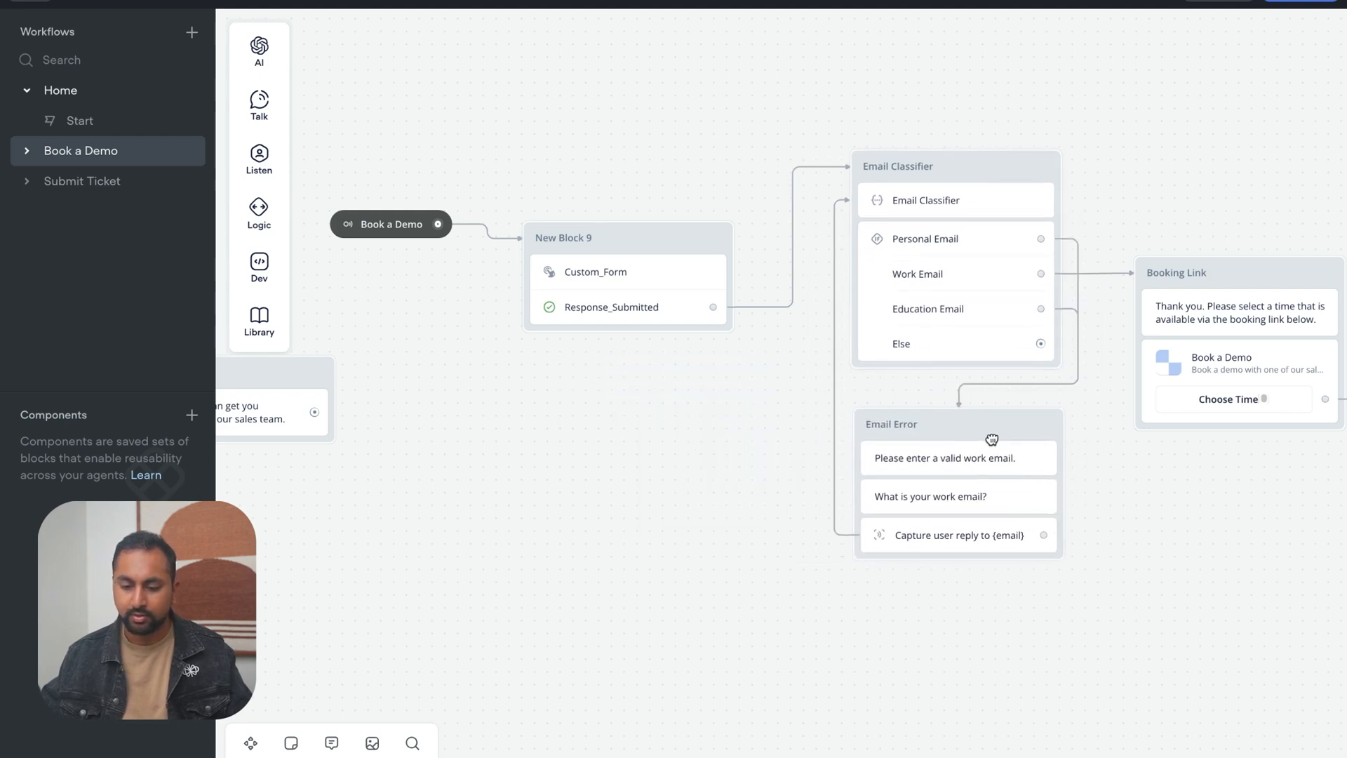
Align the form block and the Book a Demo trigger with each other, level with the top of the Email Classifier block
{"action": "left_click_drag", "start_coordinate": [647, 430], "coordinate": [557, 487]}
{"action": "left_click_drag", "start_coordinate": [564, 289], "coordinate": [567, 229]}
{"action": "left_click_drag", "start_coordinate": [326, 282], "coordinate": [340, 236]}
{"action": "left_click", "coordinate": [548, 436]}
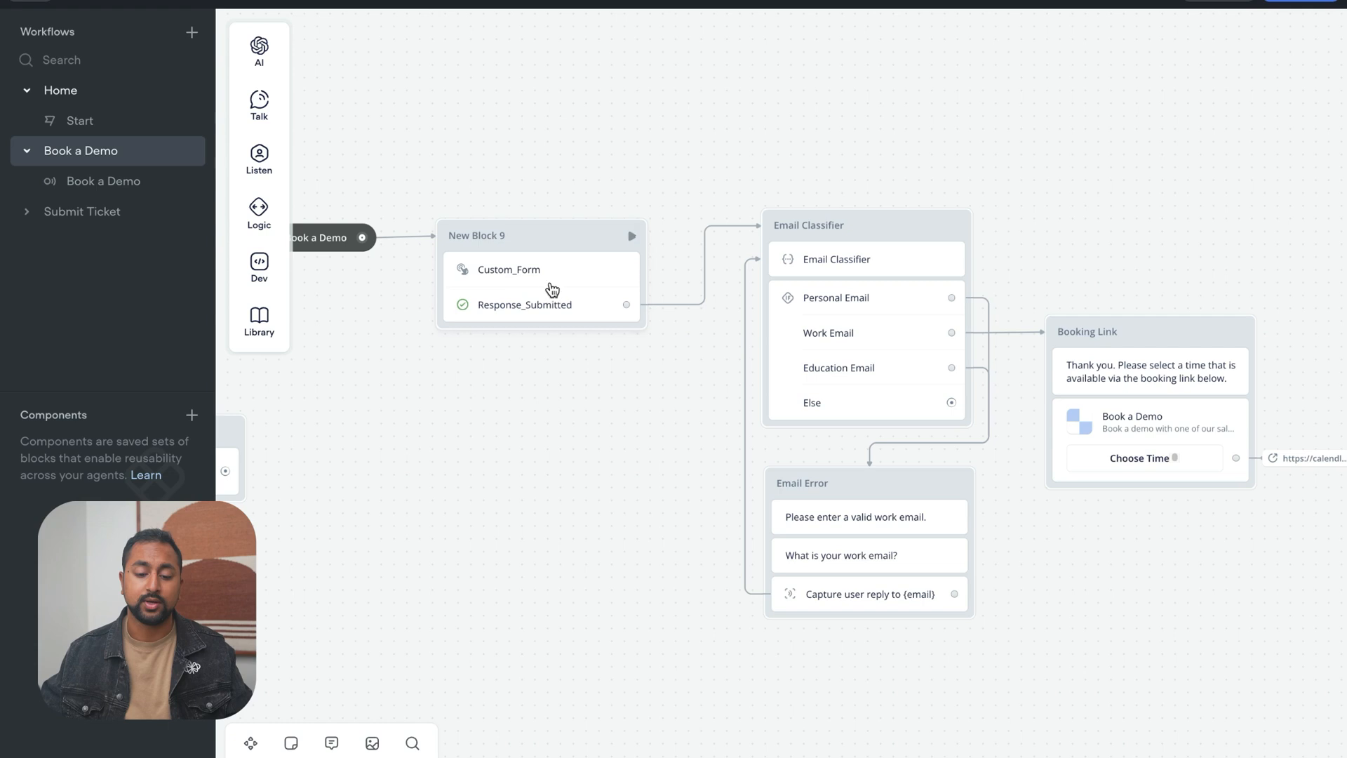
Switch to the Voiceflow docs and read how a custom action's response is retrieved
{"action": "mouse_move", "coordinate": [5, 351]}
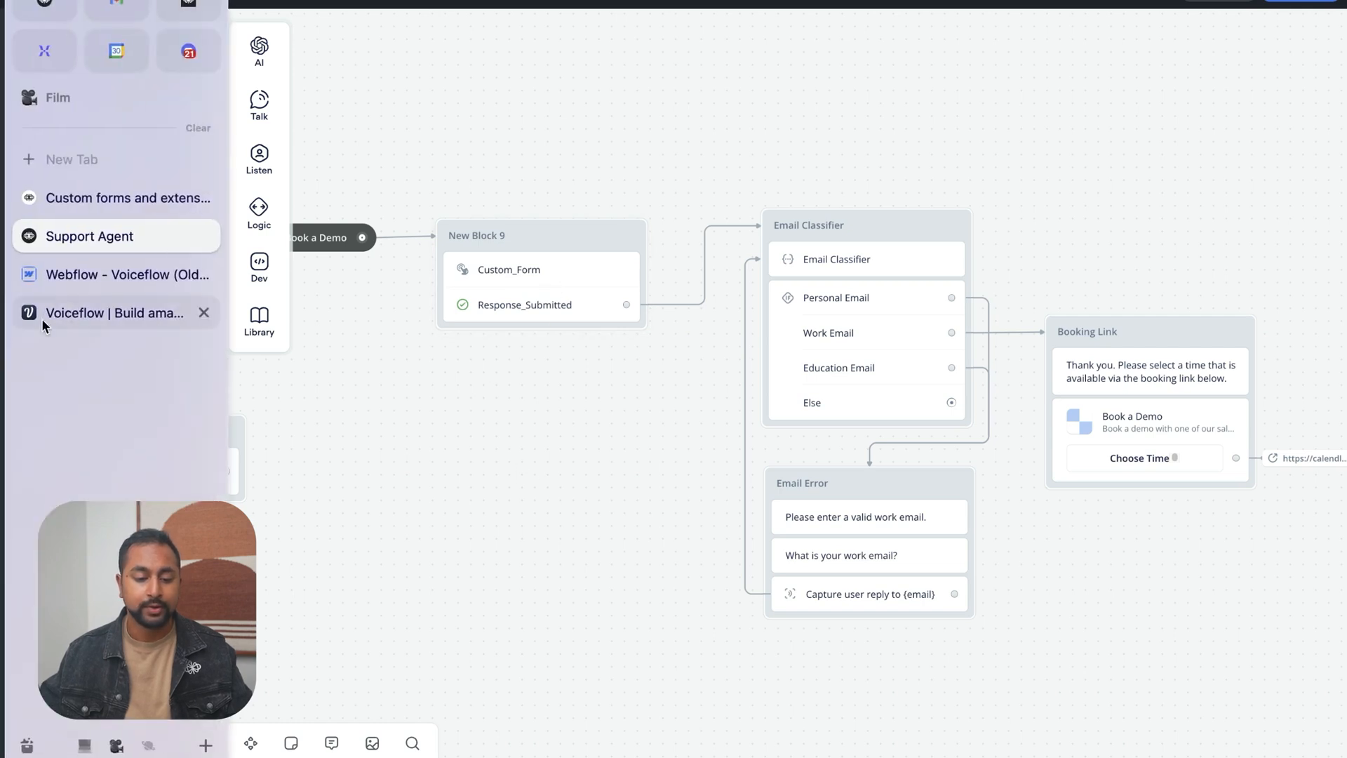
{"action": "left_click", "coordinate": [112, 196]}
{"action": "scroll", "coordinate": [866, 542], "scroll_direction": "down", "scroll_amount": 4}
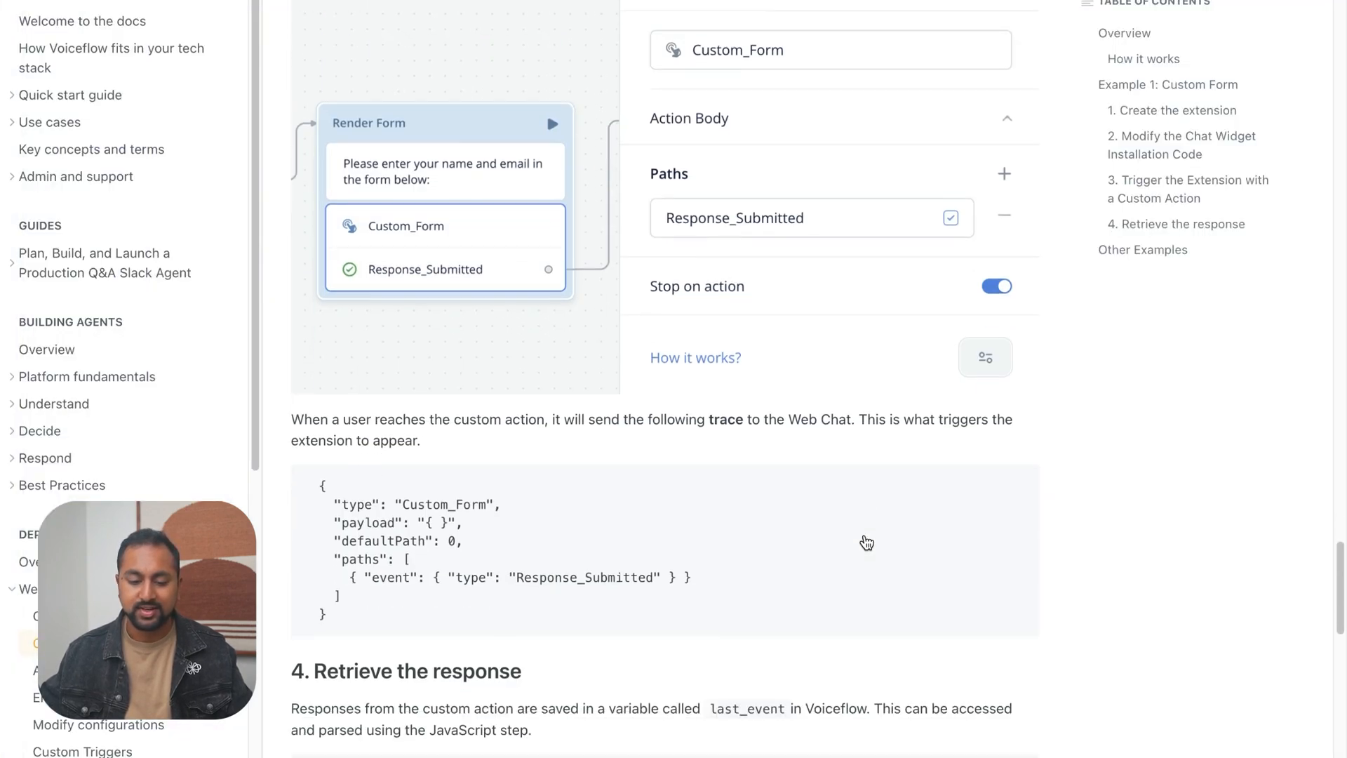
{"action": "scroll", "coordinate": [523, 311], "scroll_direction": "down", "scroll_amount": 8}
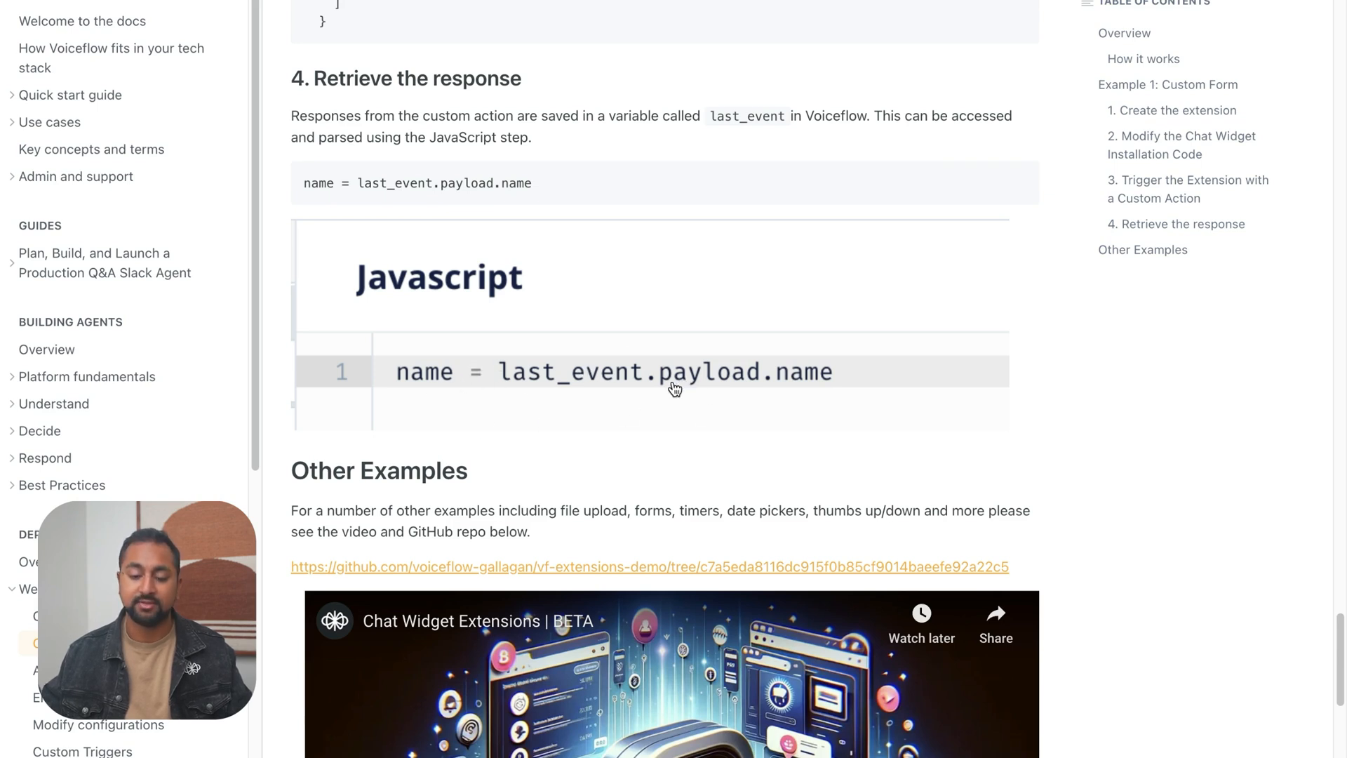
{"action": "scroll", "coordinate": [757, 385], "scroll_direction": "up", "scroll_amount": 1}
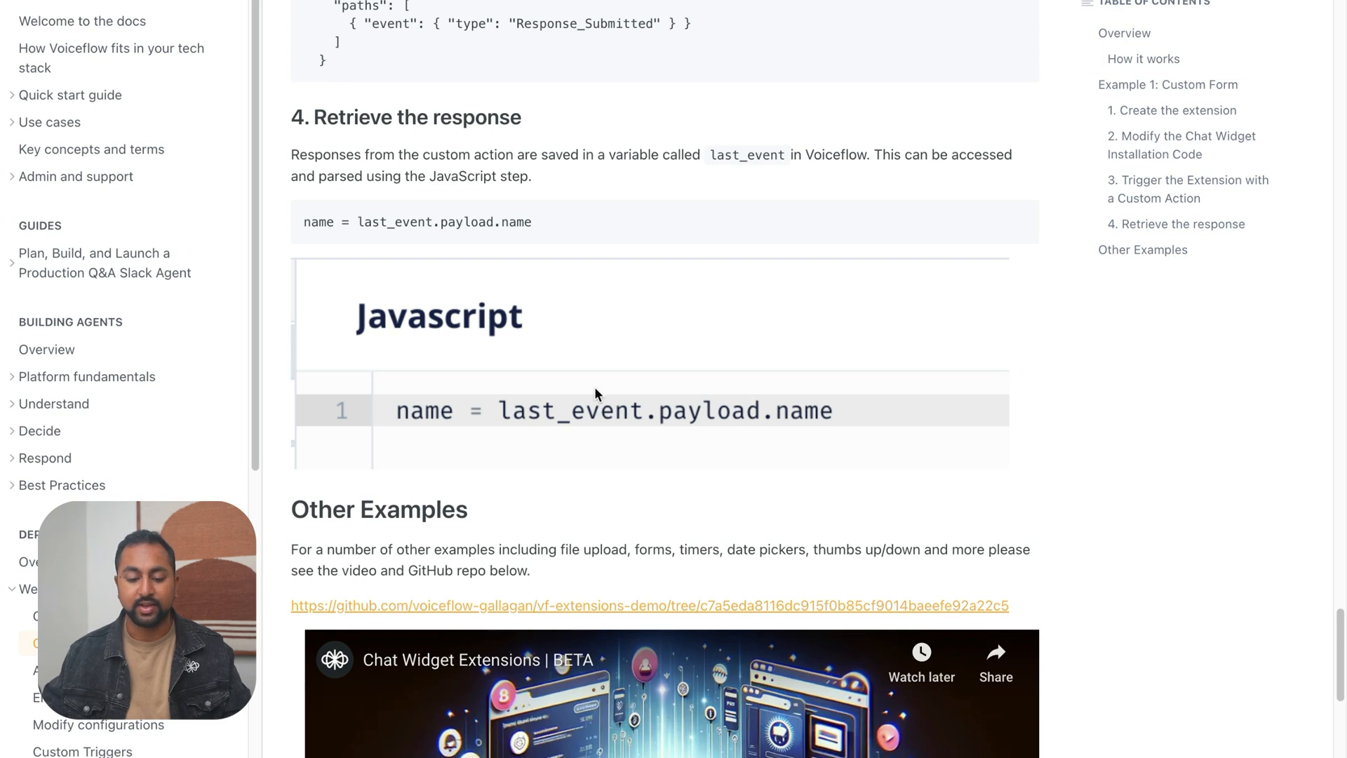
Switch back to the Support Agent, add a Javascript step below the form block and enter name = last_event.payload.name
{"action": "mouse_move", "coordinate": [3, 209]}
{"action": "left_click", "coordinate": [92, 239]}
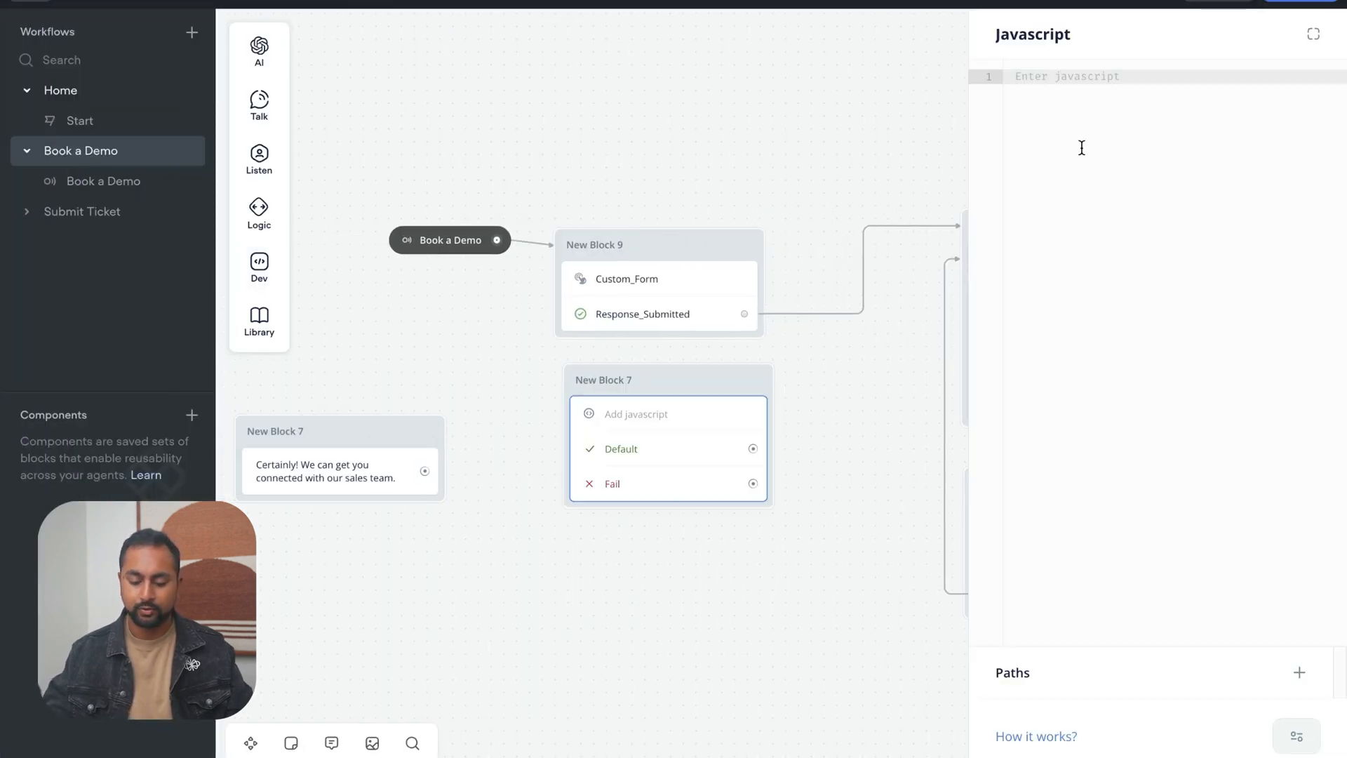
{"action": "type", "text": "last_"}
{"action": "key", "text": "Down"}
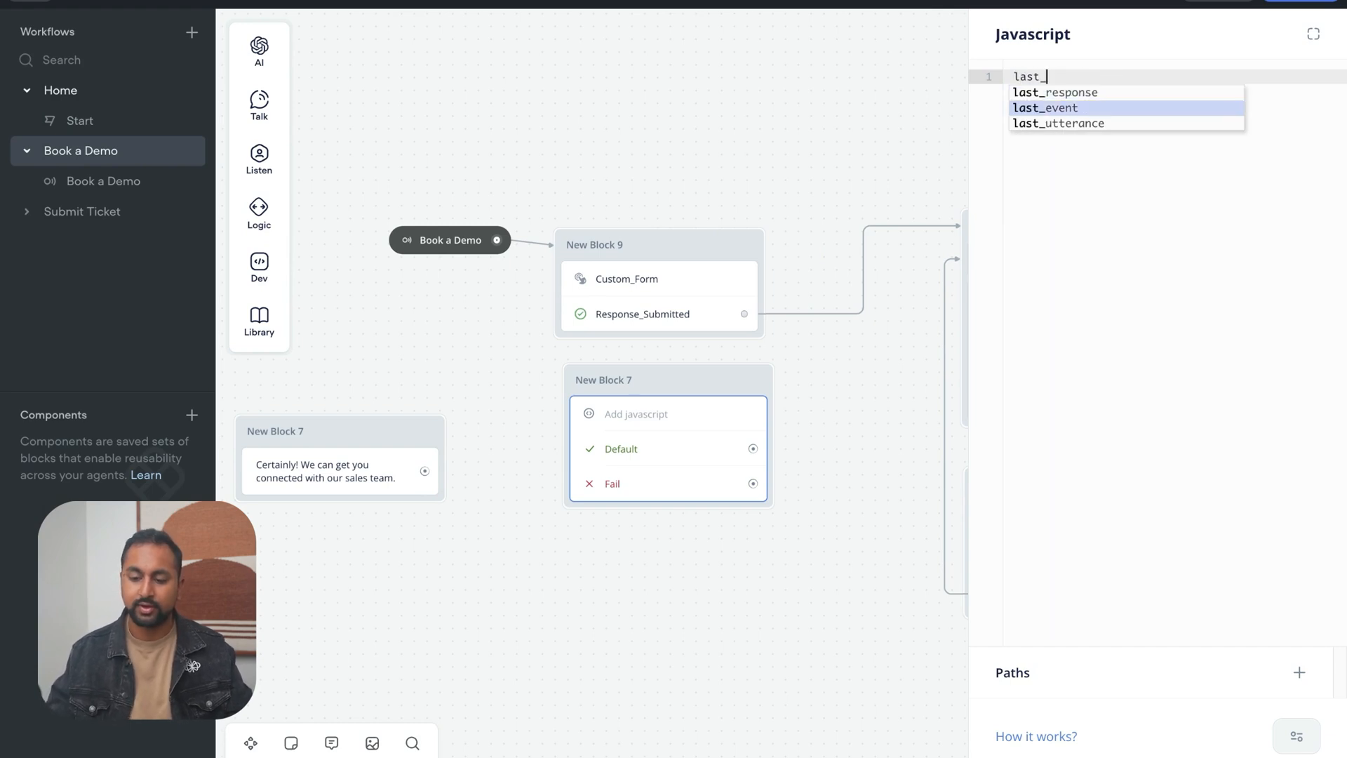
{"action": "key", "text": "Return"}
{"action": "type", "text": ".payl"}
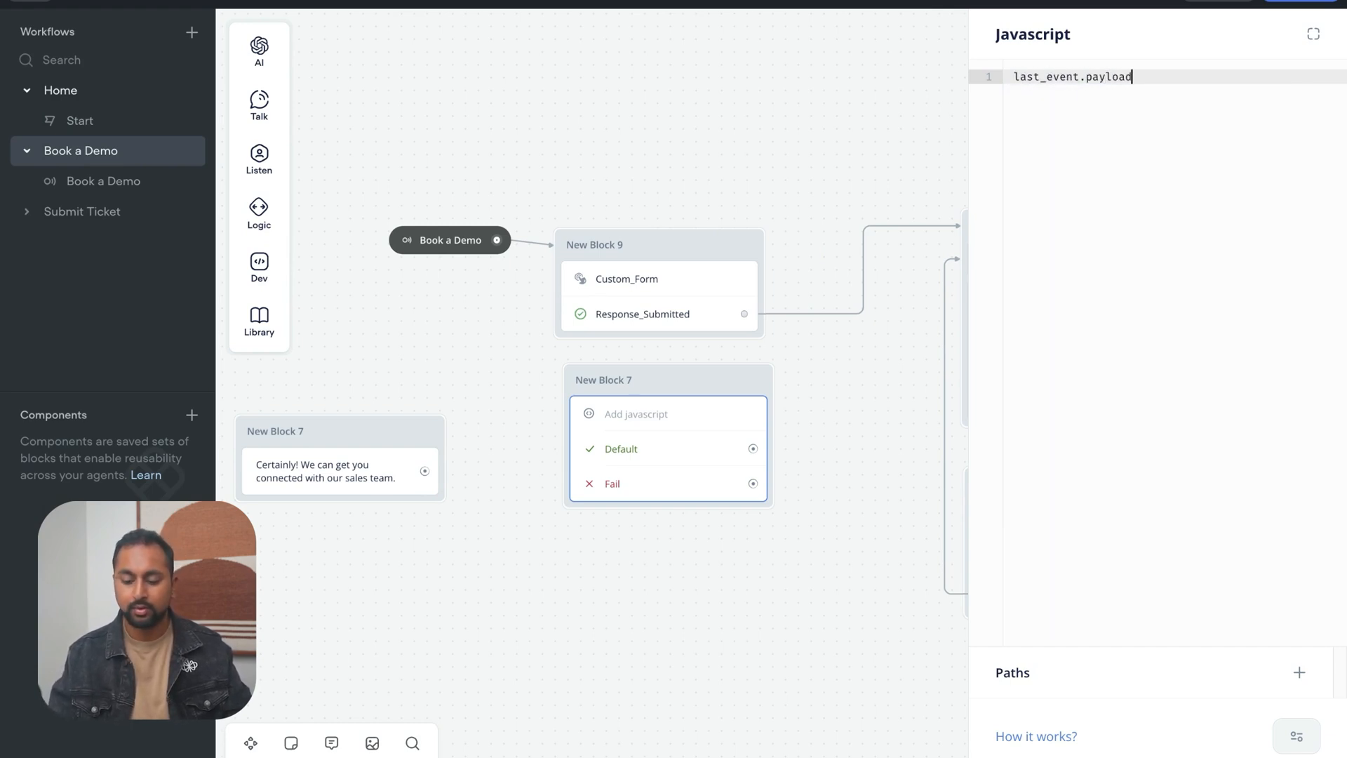
{"action": "type", "text": "oad"}
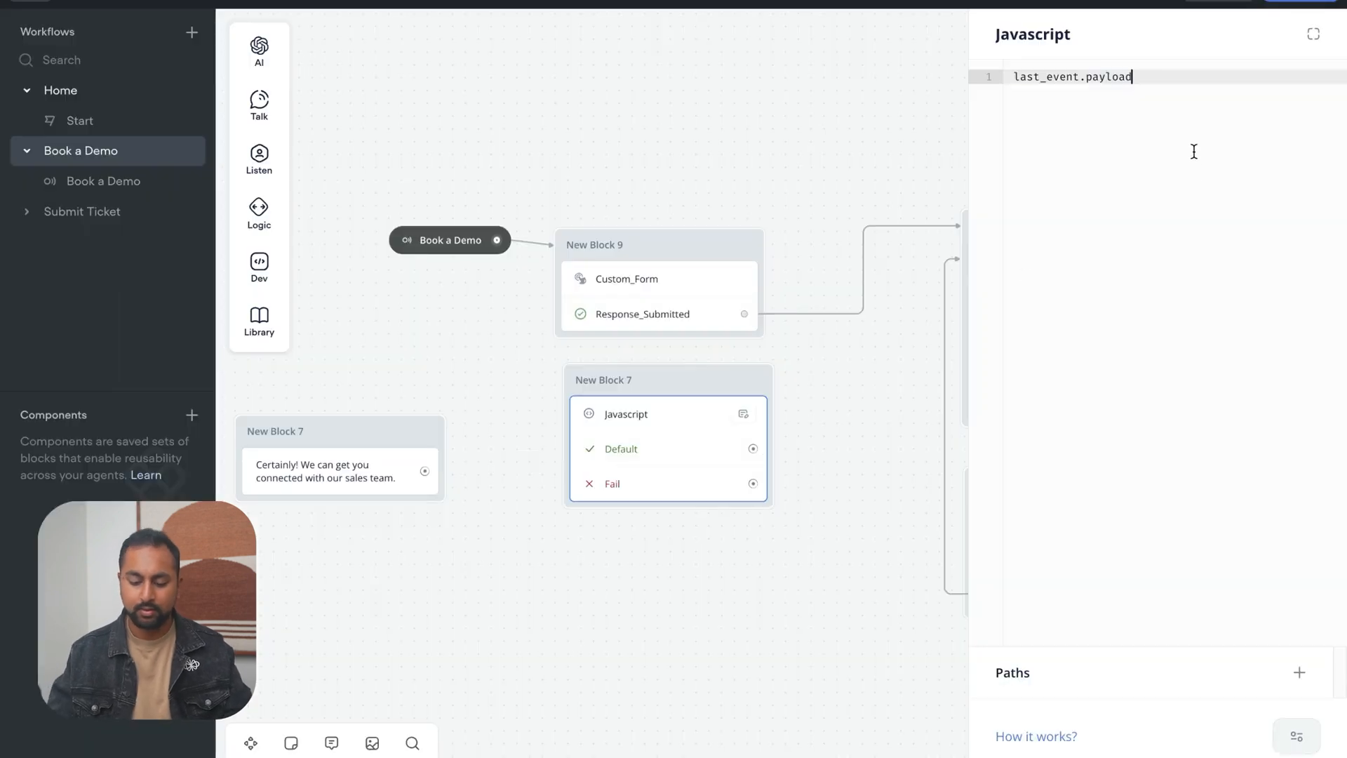
{"action": "type", "text": "n"}
{"action": "key", "text": "Return"}
{"action": "type", "text": "="}
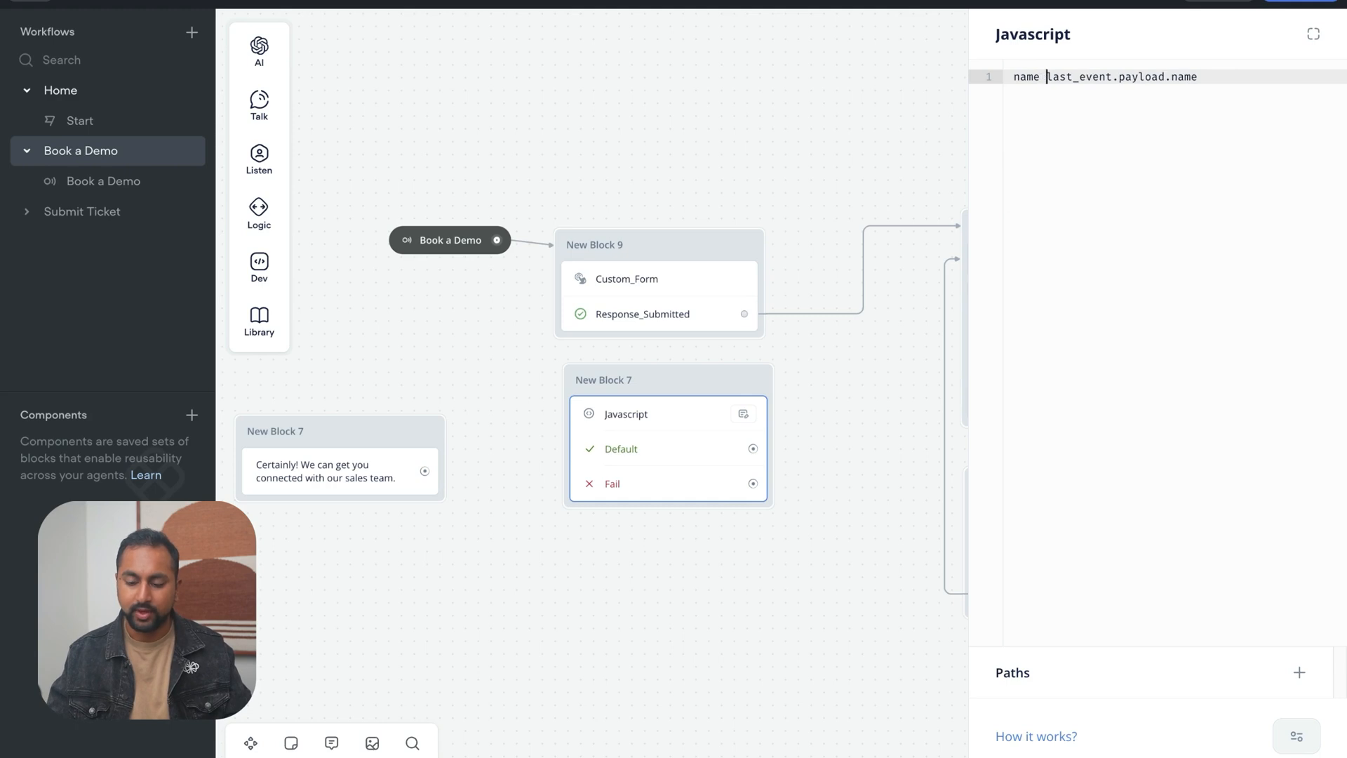
{"action": "left_click", "coordinate": [834, 673]}
Check the Email Classifier's Personal Email condition, and add the line email = last_event.payload.email to the Javascript step
{"action": "scroll", "coordinate": [877, 491], "scroll_direction": "right", "scroll_amount": 2}
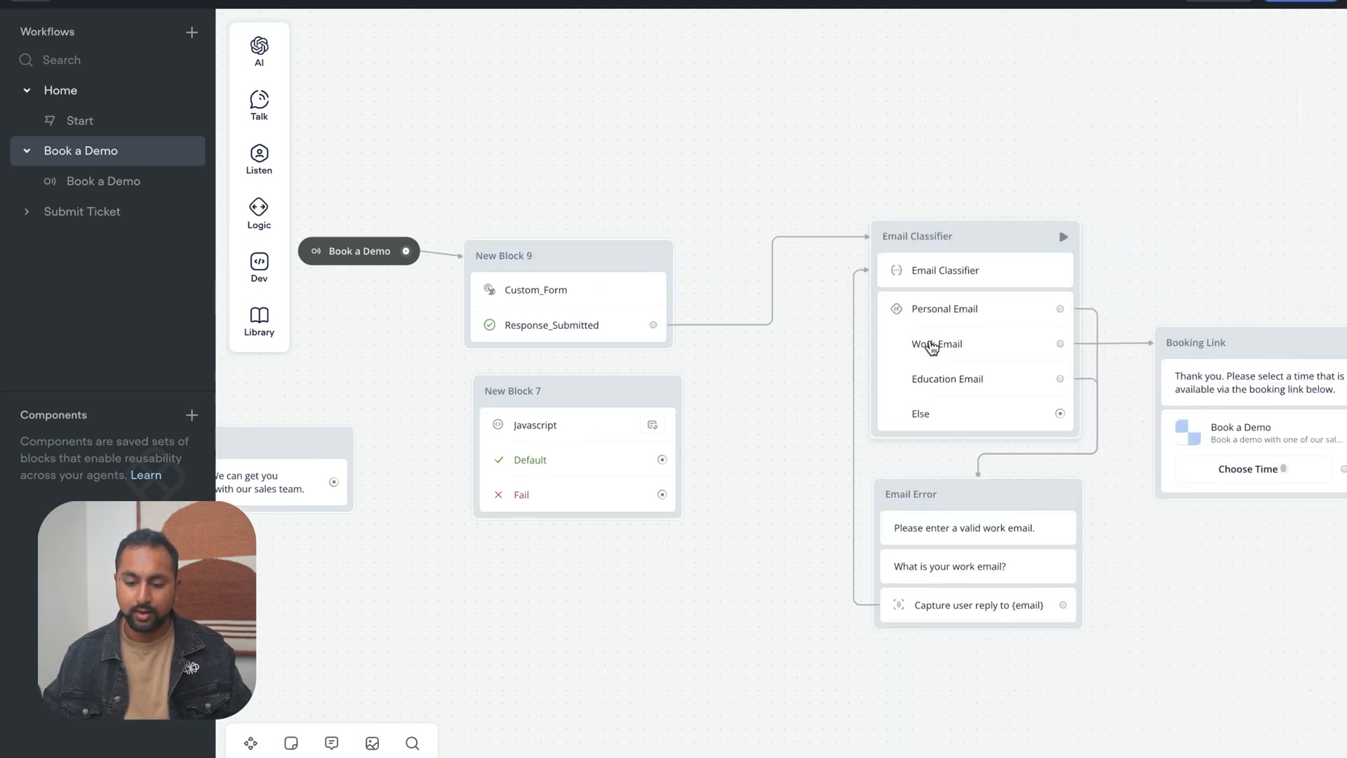
{"action": "left_click", "coordinate": [948, 319]}
{"action": "left_click", "coordinate": [650, 567]}
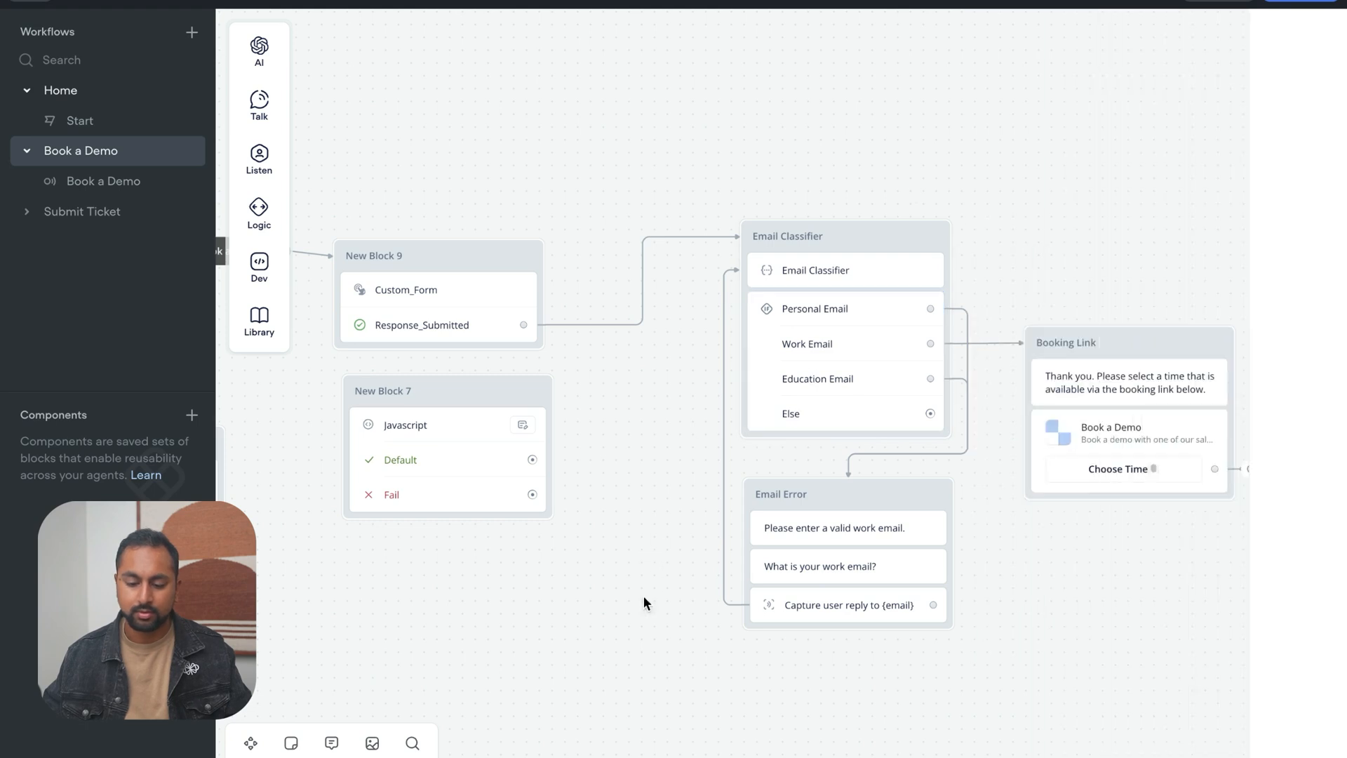
{"action": "left_click", "coordinate": [500, 412]}
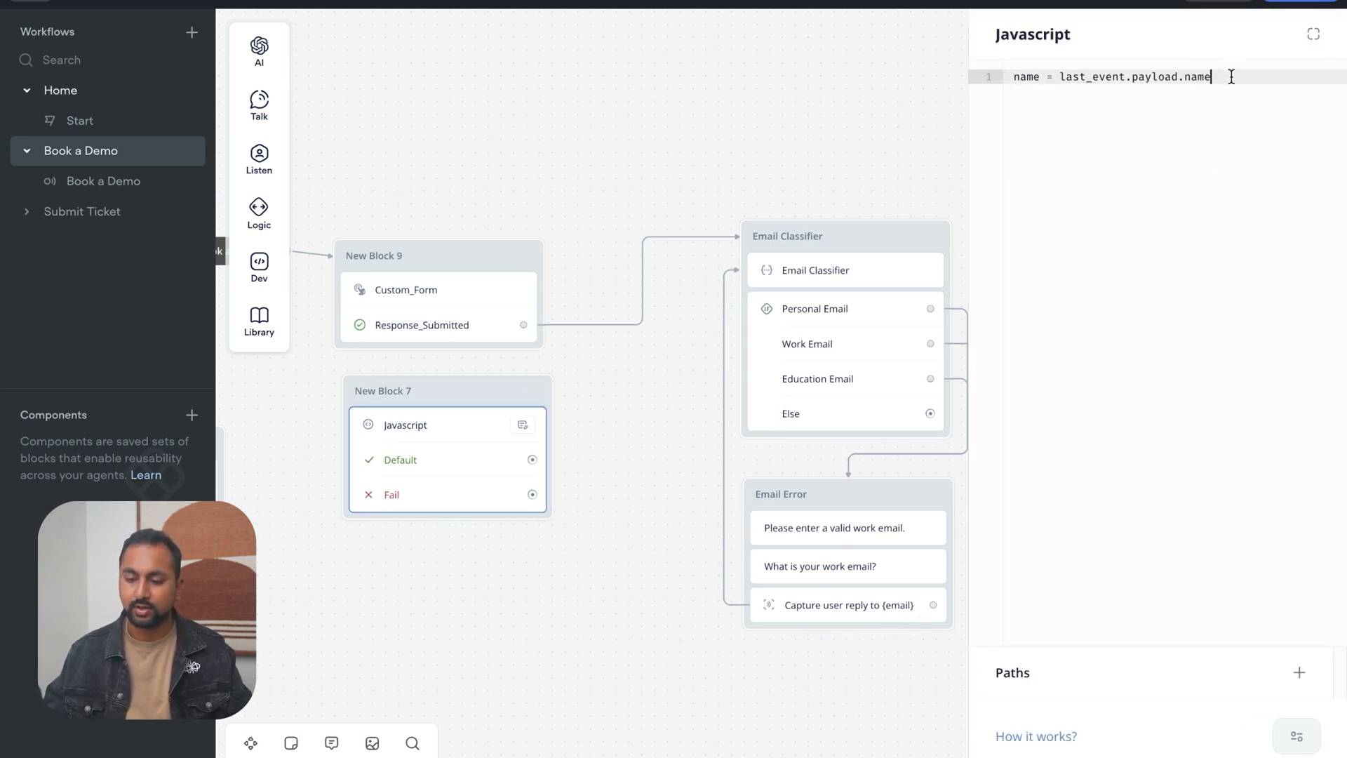
{"action": "key", "text": "Return"}
{"action": "type", "text": "email = last_event.pay"}
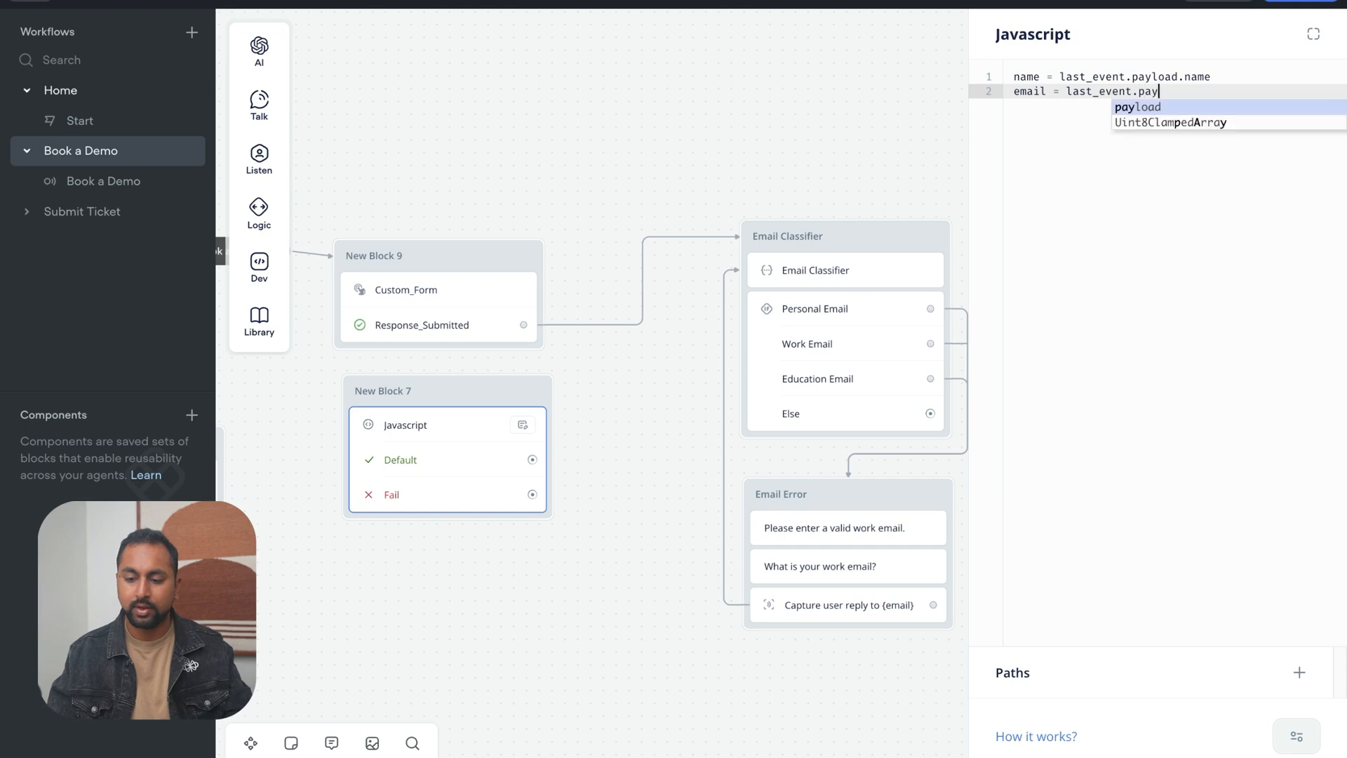
{"action": "type", "text": "load.emauk"}
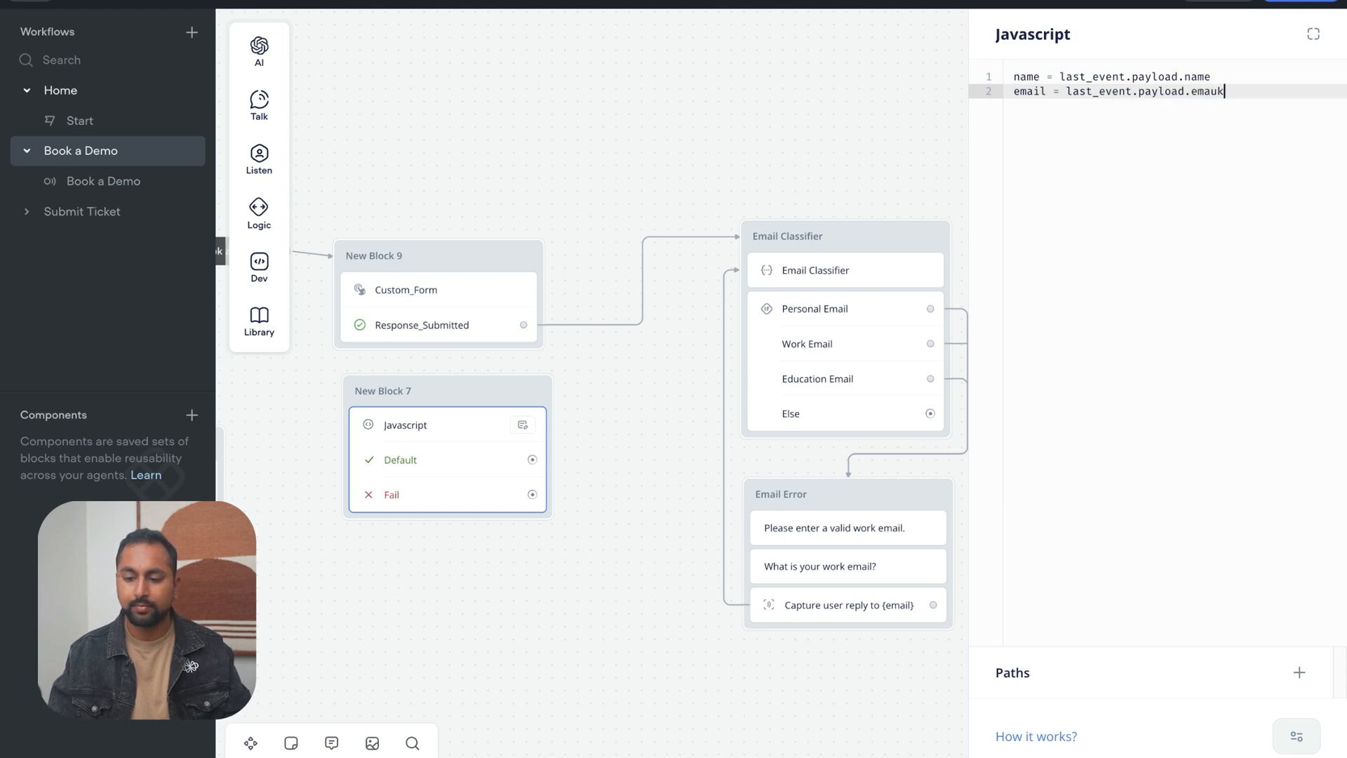
{"action": "key", "text": "BackSpace"}
{"action": "key", "text": "BackSpace"}
{"action": "type", "text": "il"}
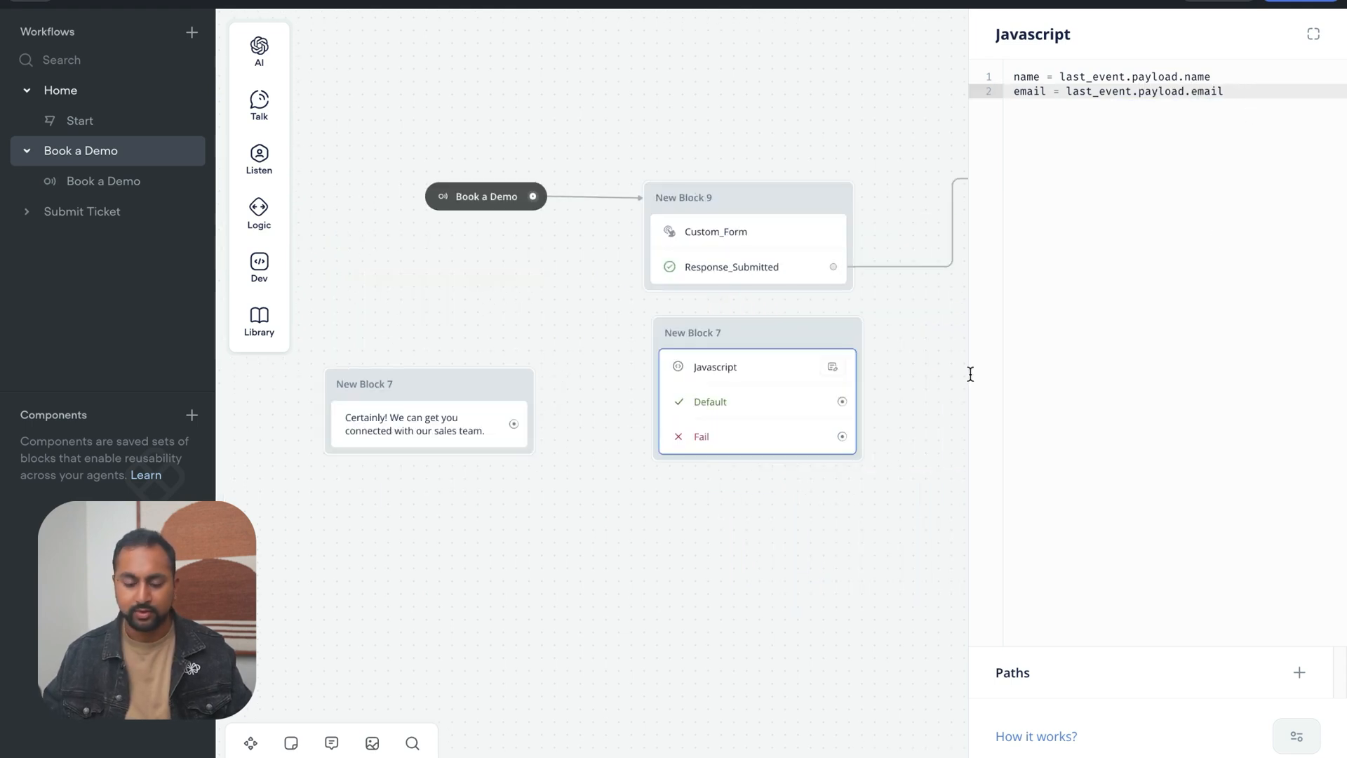
Create a phone_number variable through a temporary message block, and delete that block
{"action": "left_click", "coordinate": [762, 557]}
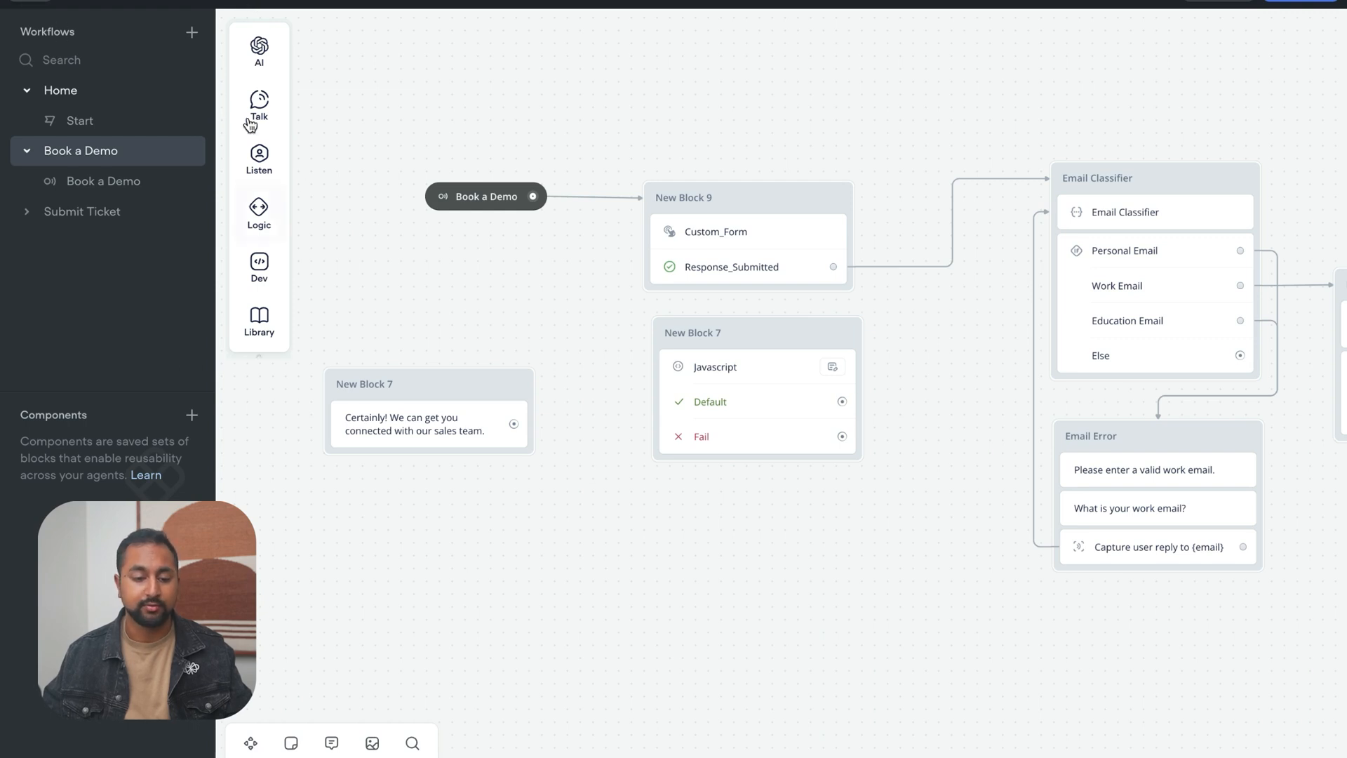
{"action": "mouse_move", "coordinate": [250, 125]}
{"action": "left_click_drag", "start_coordinate": [358, 99], "coordinate": [561, 515]}
{"action": "left_click", "coordinate": [1185, 103]}
{"action": "type", "text": "{"}
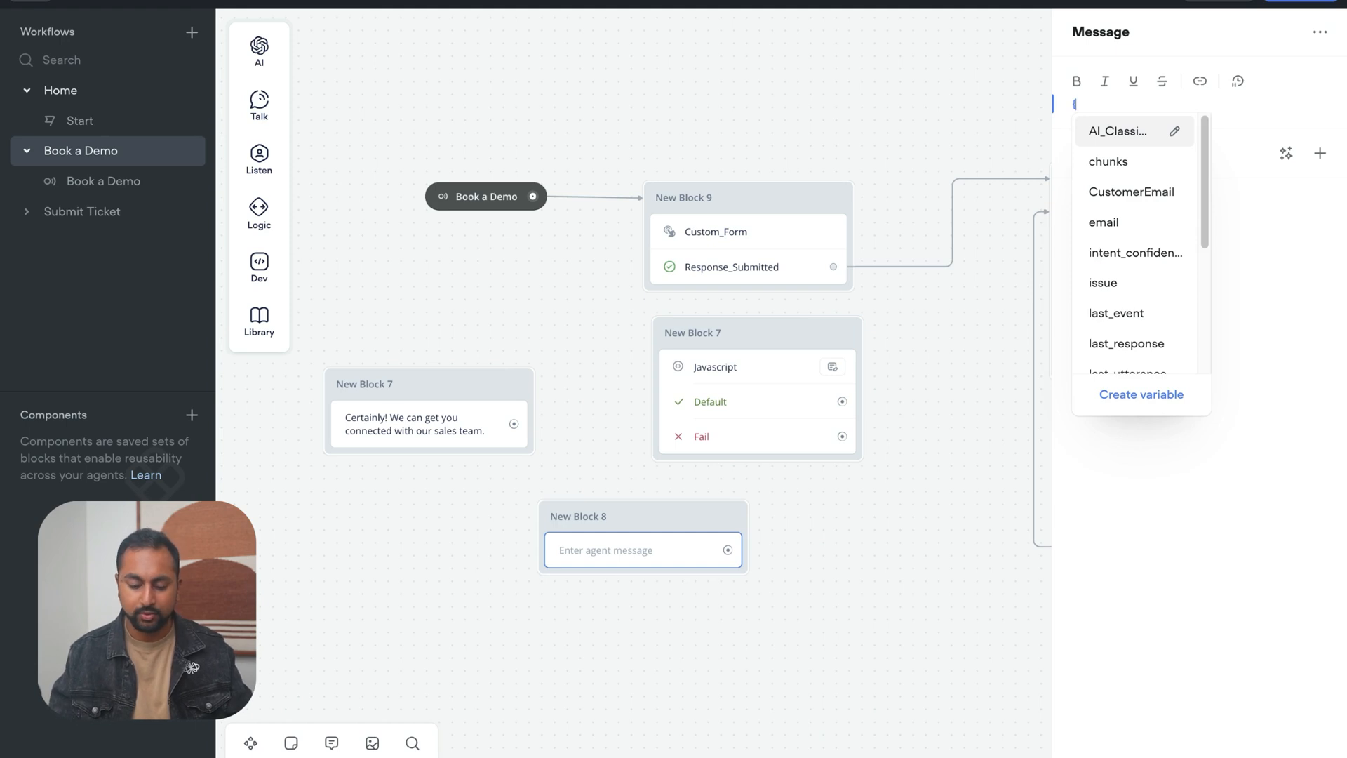
{"action": "type", "text": "phone_number"}
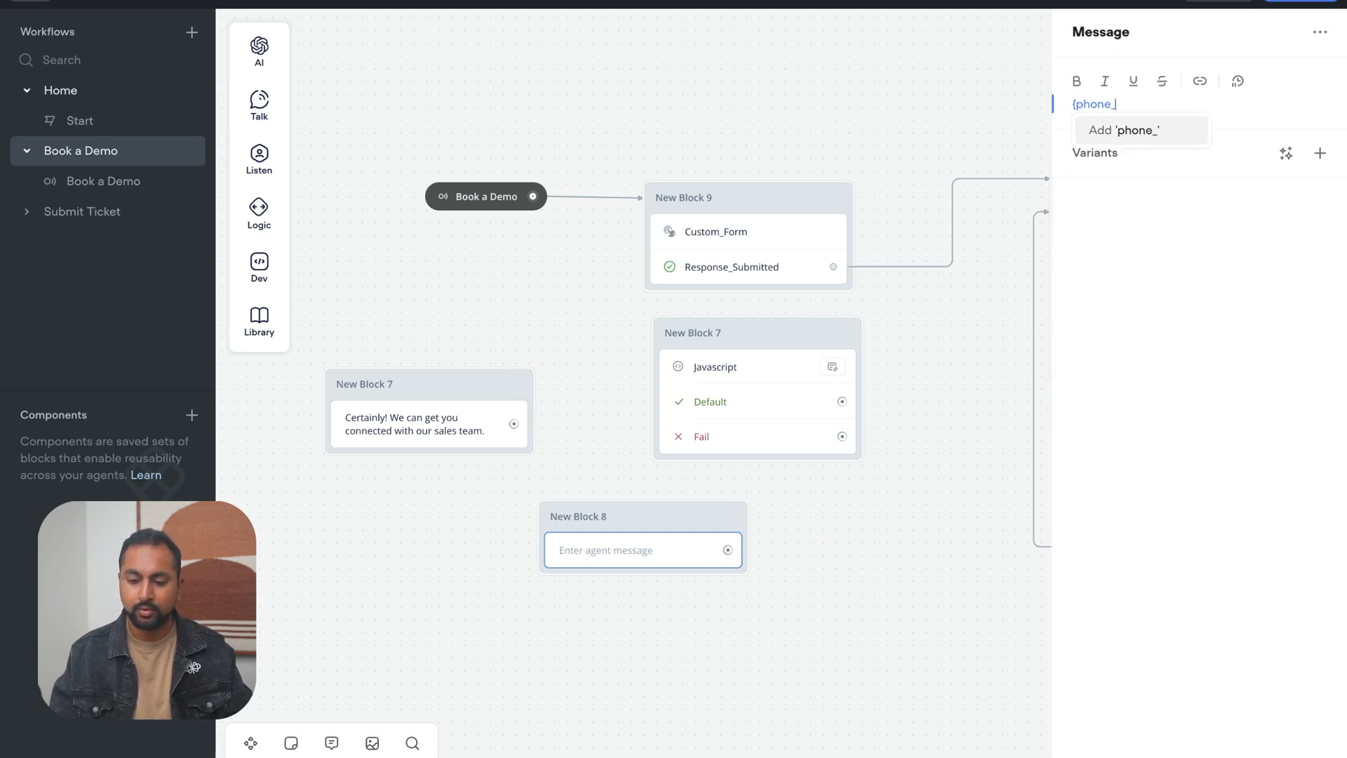
{"action": "left_click", "coordinate": [1165, 133]}
{"action": "left_click", "coordinate": [750, 327]}
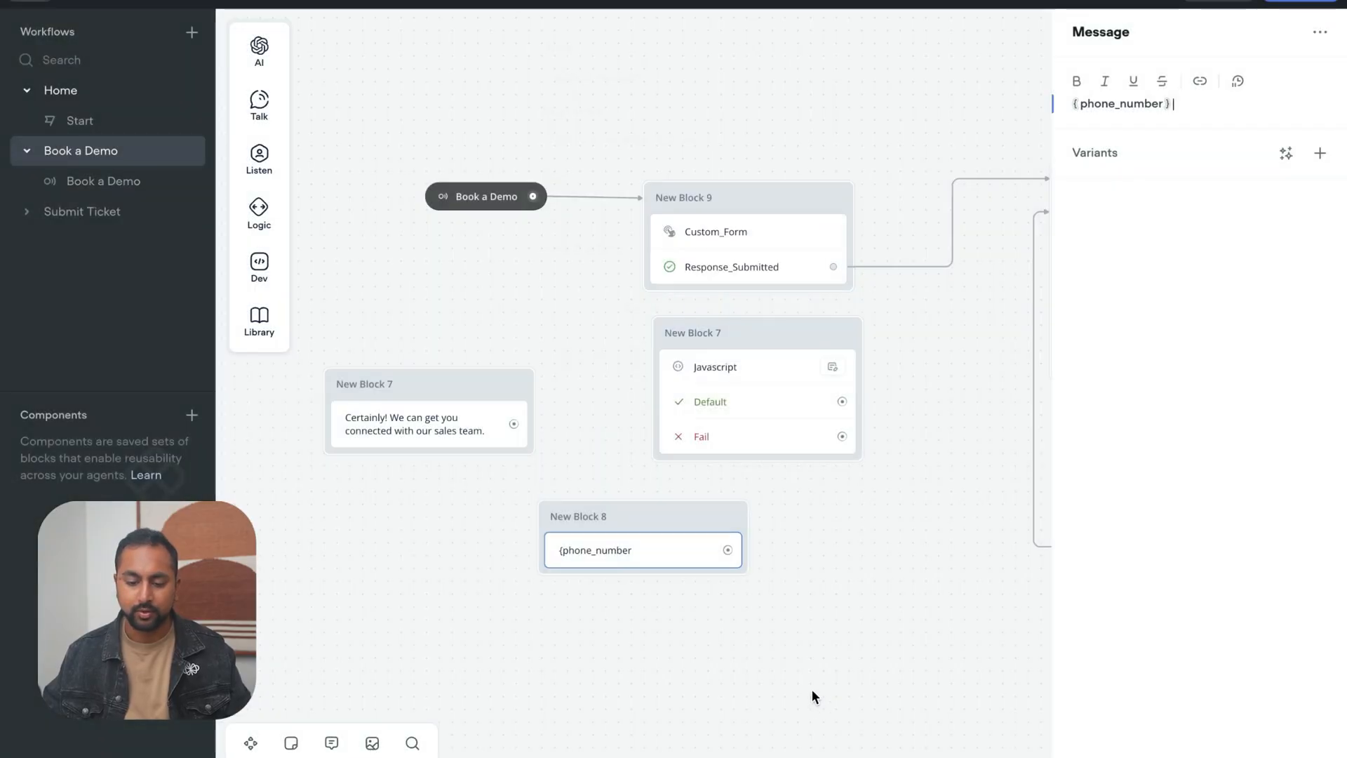
{"action": "right_click", "coordinate": [642, 515]}
{"action": "left_click", "coordinate": [727, 489]}
Start a third line in the Javascript step that assigns the phone_number variable
{"action": "left_click", "coordinate": [748, 423]}
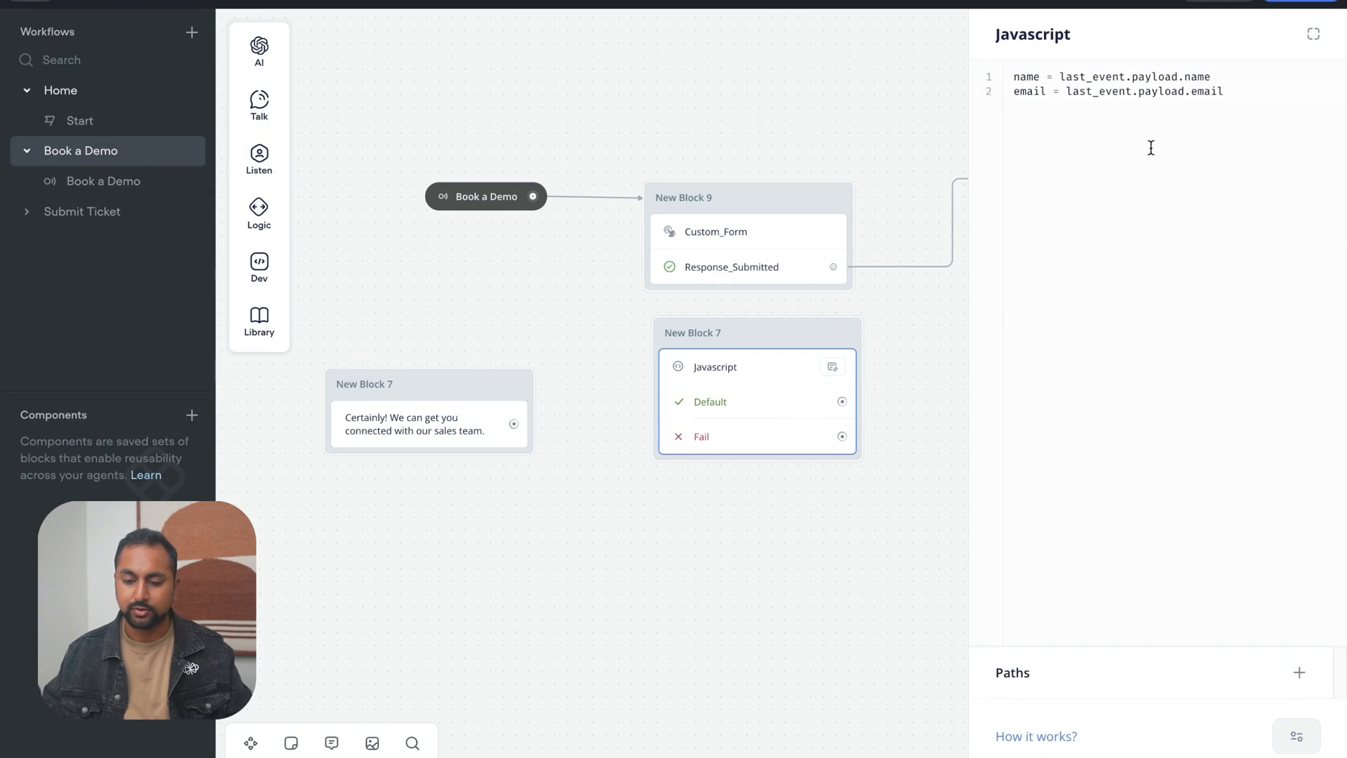
{"action": "left_click", "coordinate": [1152, 140]}
{"action": "key", "text": "Return"}
{"action": "type", "text": "phone_number ="}
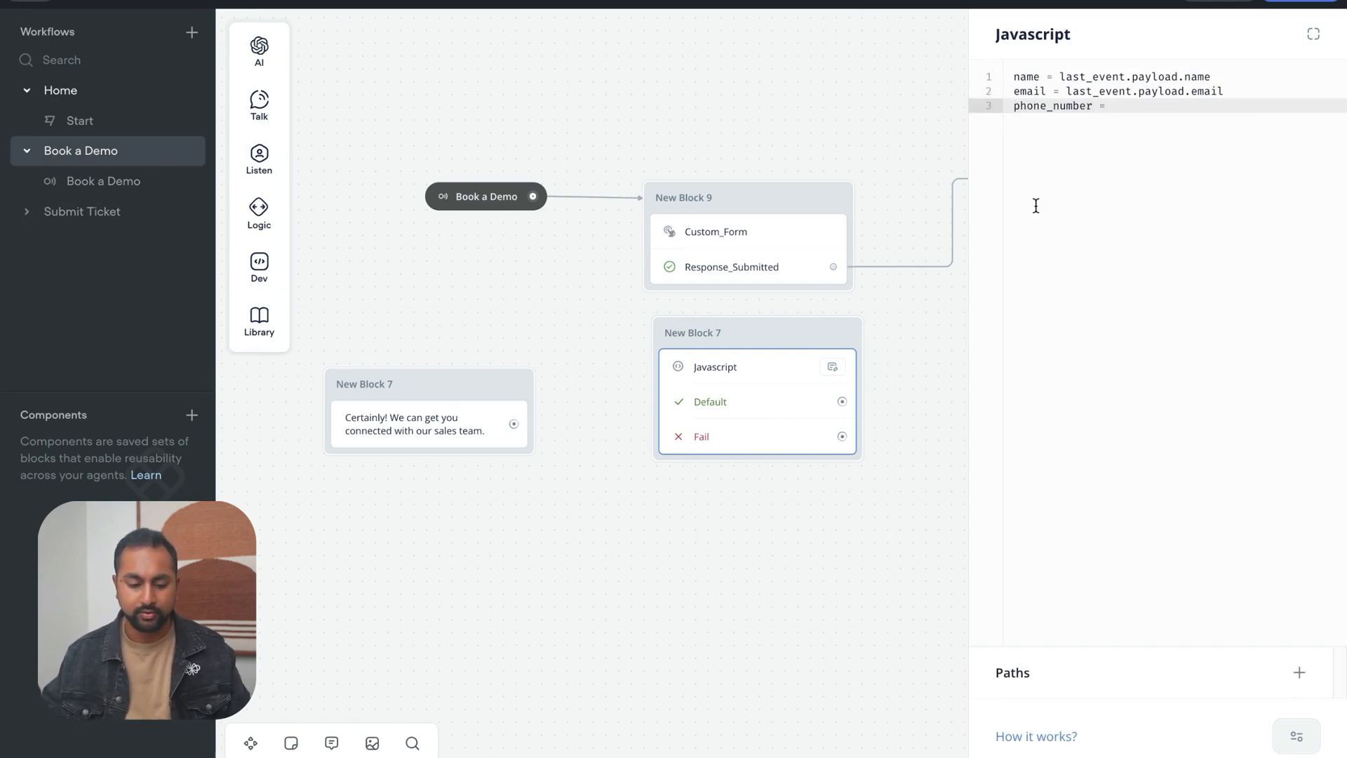
Look up the phone field's name in the custom form extension code in the Voiceflow docs
{"action": "mouse_move", "coordinate": [132, 284]}
{"action": "left_click", "coordinate": [123, 198]}
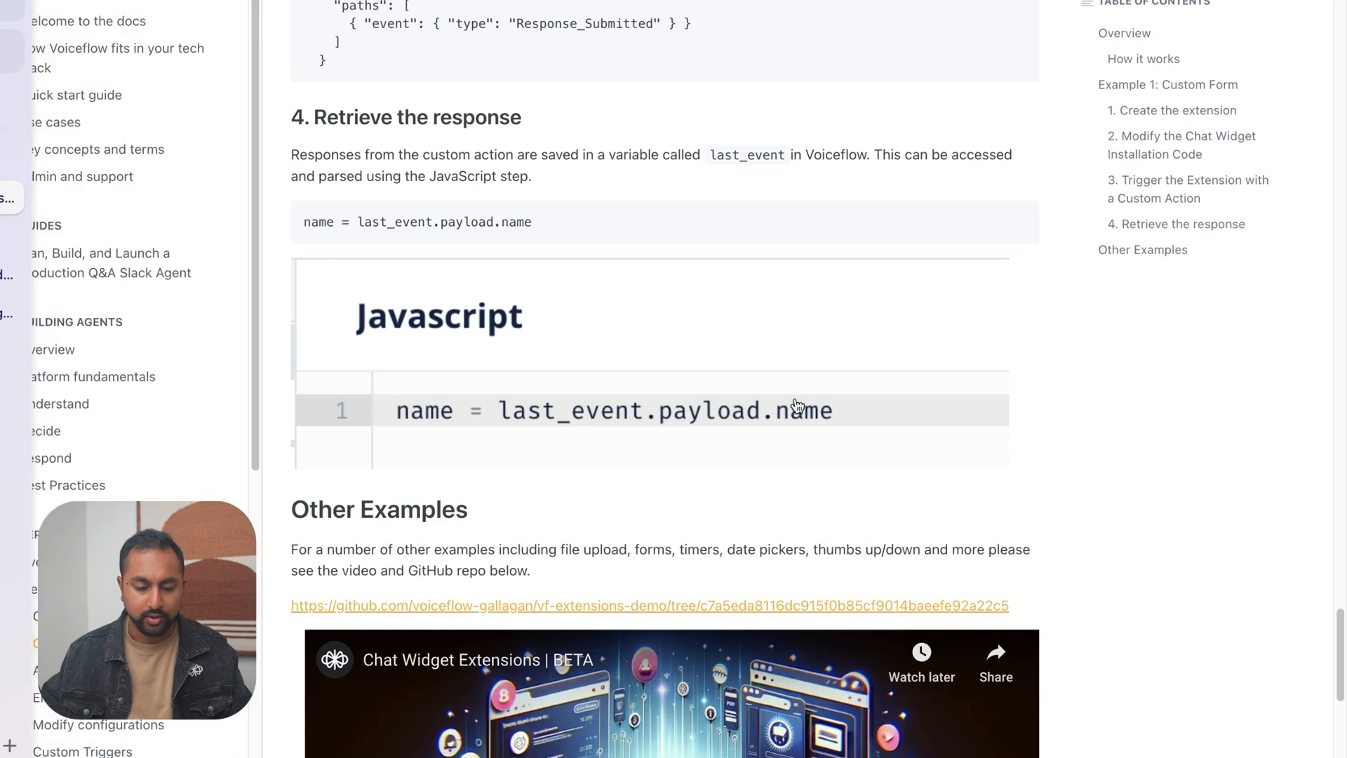
{"action": "scroll", "coordinate": [761, 433], "scroll_direction": "up", "scroll_amount": 20}
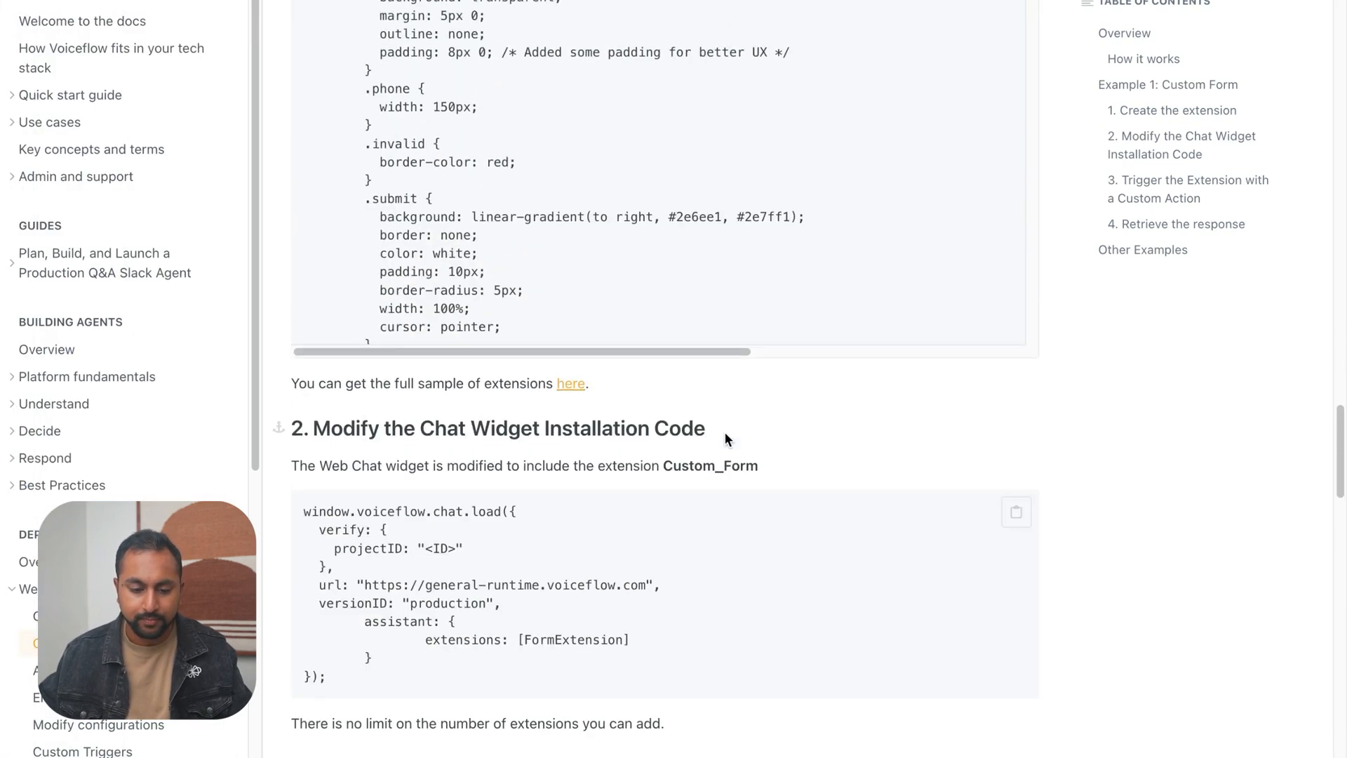
{"action": "scroll", "coordinate": [851, 442], "scroll_direction": "down", "scroll_amount": 10}
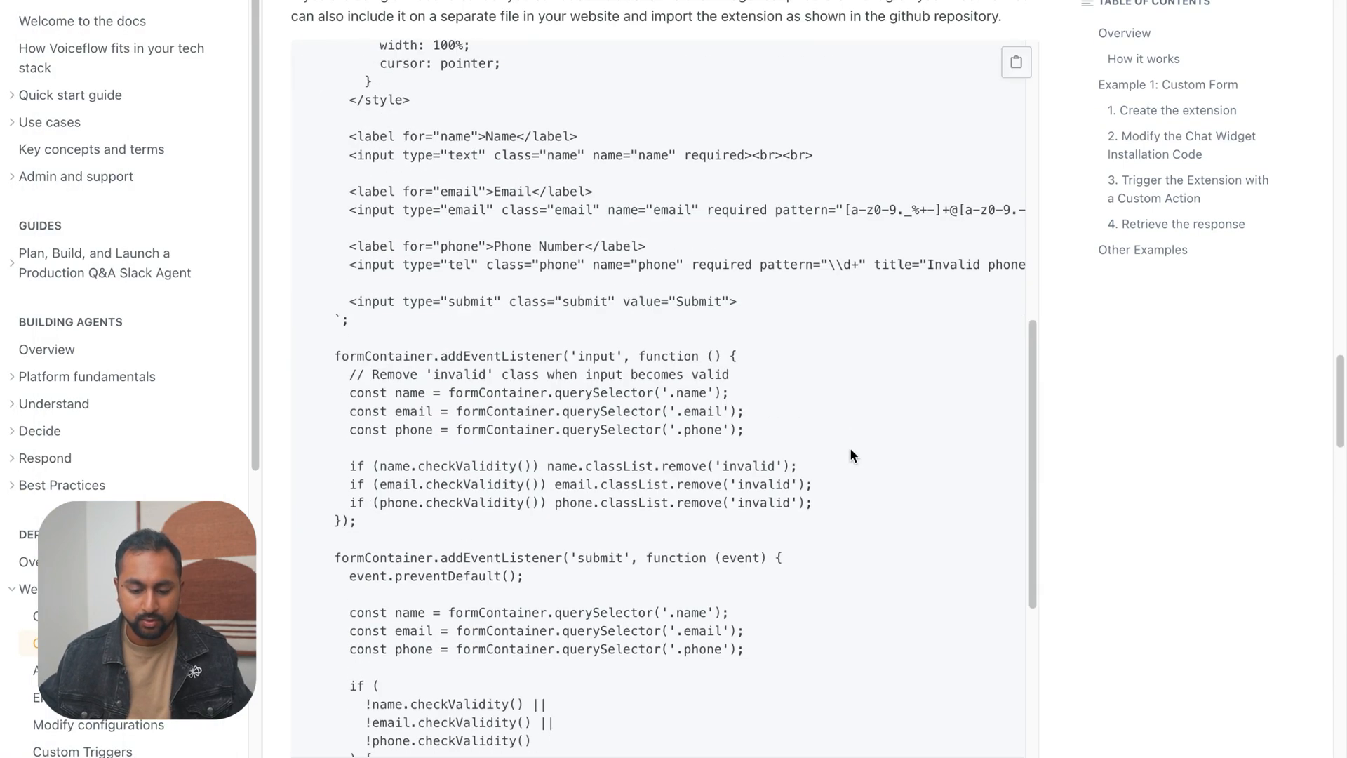
{"action": "scroll", "coordinate": [849, 447], "scroll_direction": "down", "scroll_amount": 1}
{"action": "double_click", "coordinate": [572, 464]}
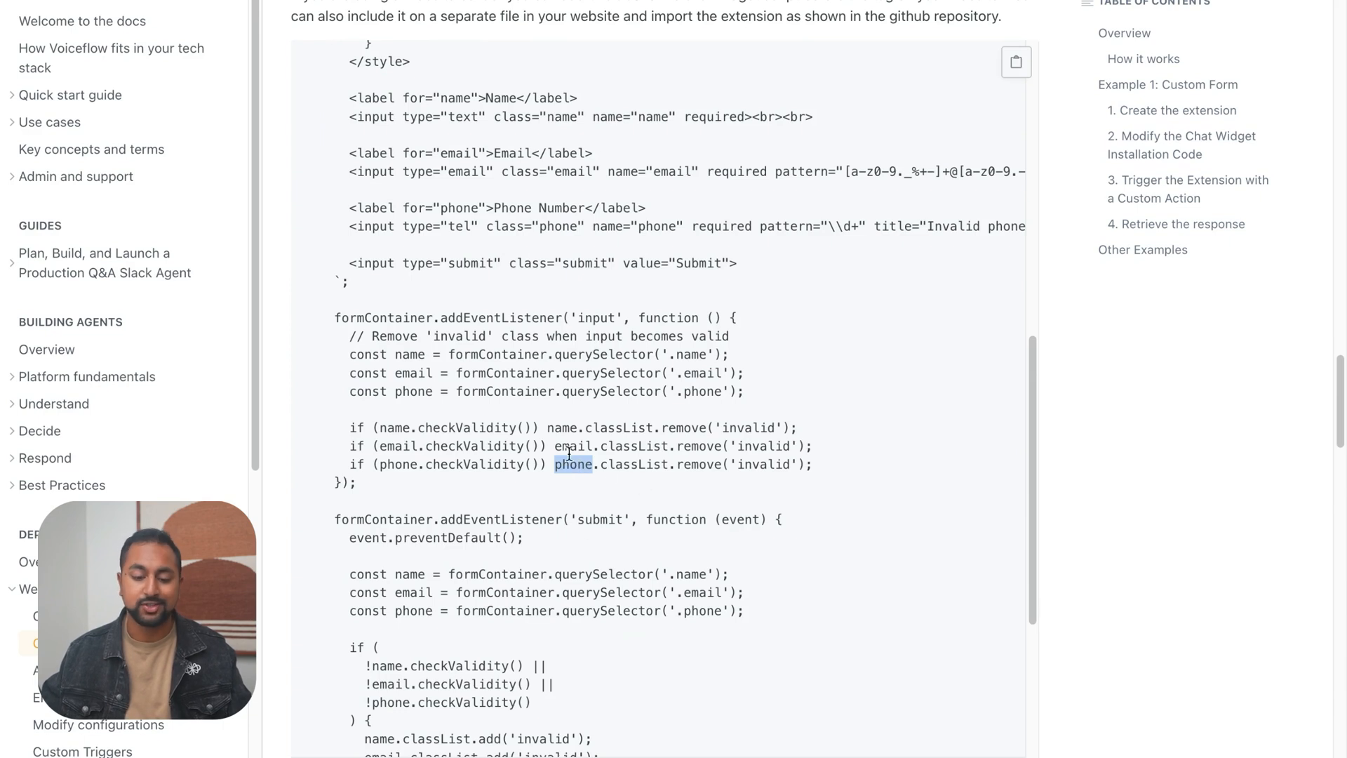
Switch back to the Support Agent and complete the phone_number line with last_event.payload.phone
{"action": "mouse_move", "coordinate": [4, 324]}
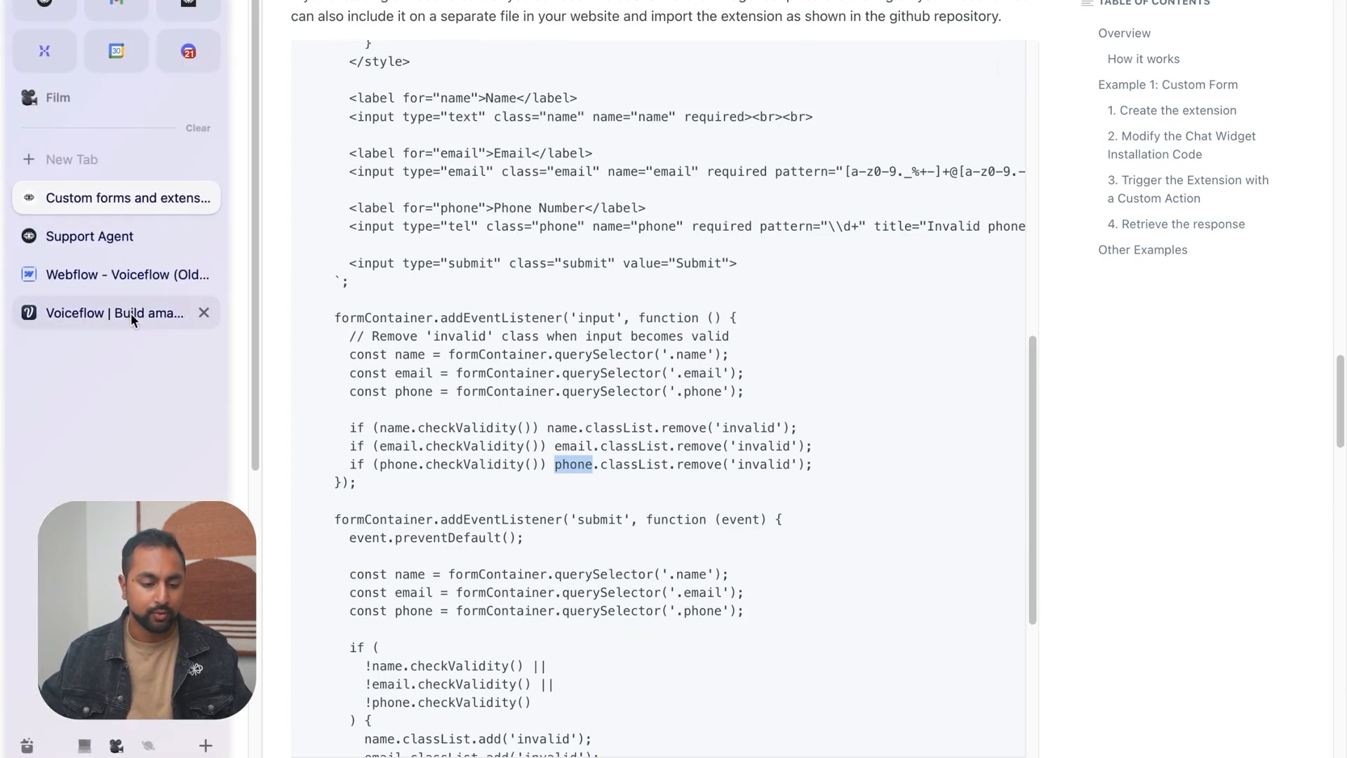
{"action": "left_click", "coordinate": [110, 236]}
{"action": "type", "text": "last_event.payload.phone"}
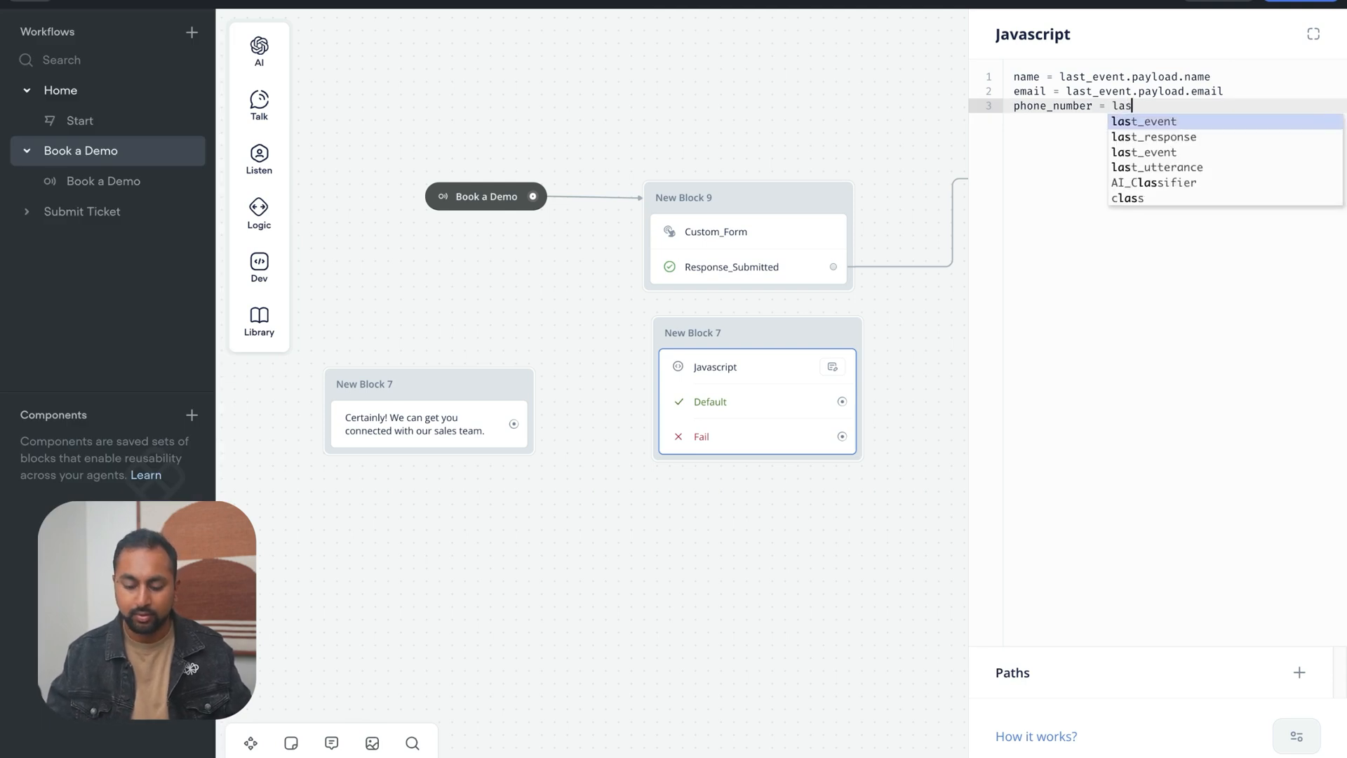
{"action": "left_click", "coordinate": [822, 612]}
Place the Javascript block between the form block and the Email Classifier, and connect Response_Submitted to it
{"action": "scroll", "coordinate": [905, 519], "scroll_direction": "right", "scroll_amount": 2}
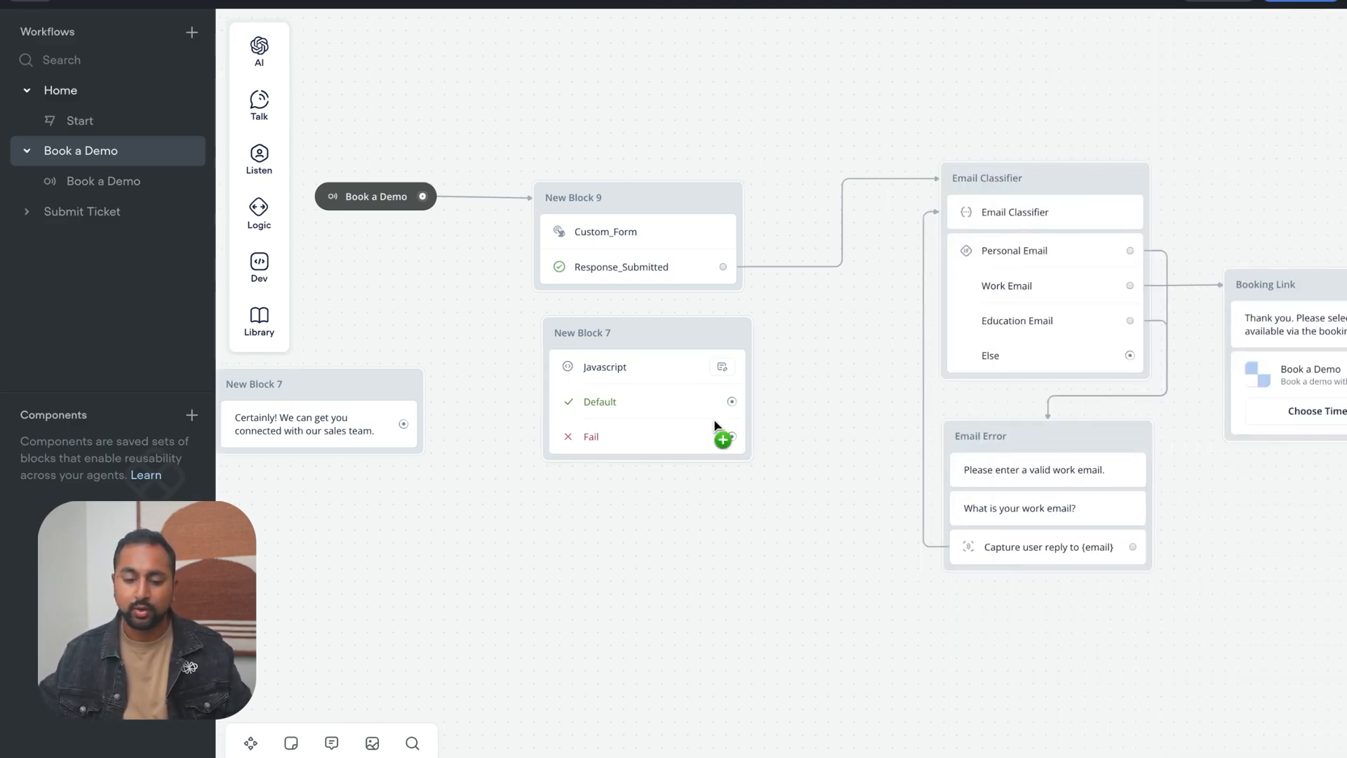
{"action": "left_click_drag", "start_coordinate": [408, 210], "coordinate": [354, 211]}
{"action": "left_click_drag", "start_coordinate": [666, 196], "coordinate": [552, 196]}
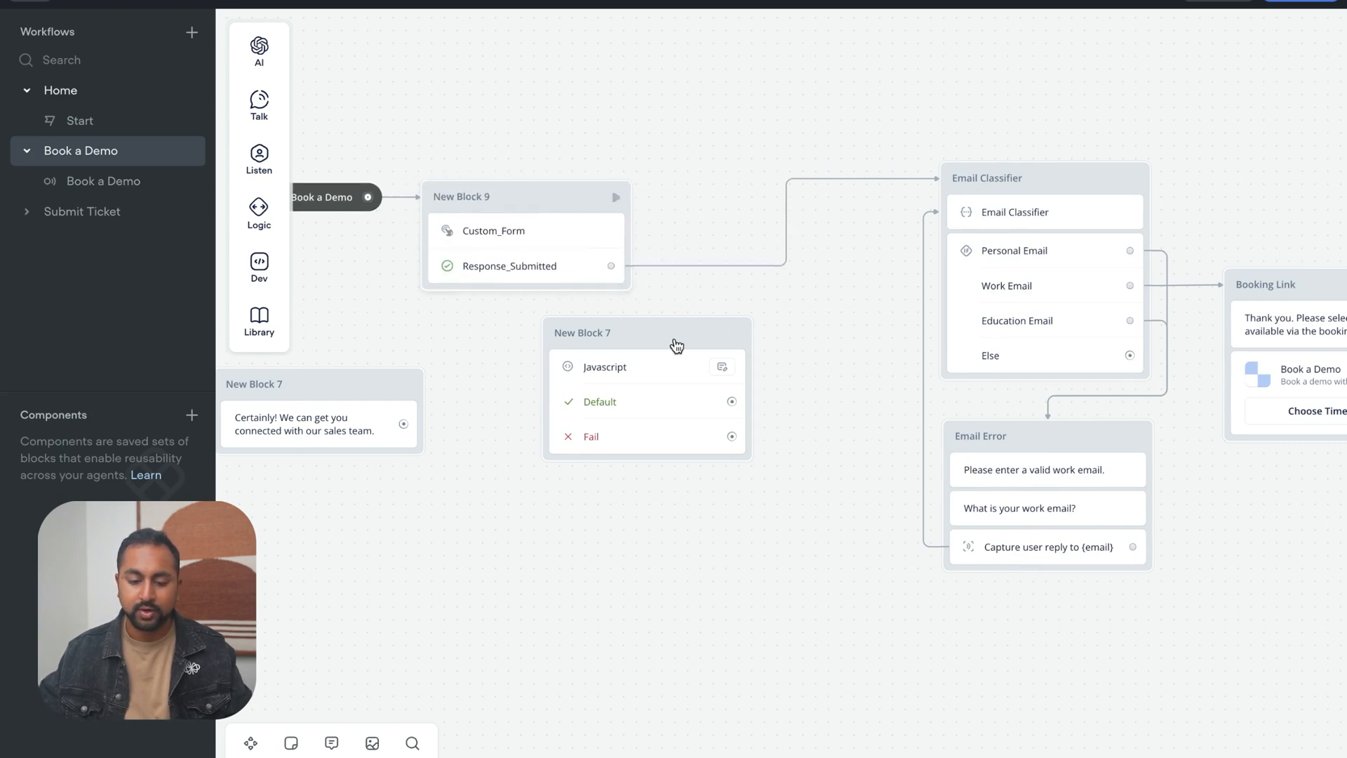
{"action": "left_click_drag", "start_coordinate": [679, 340], "coordinate": [796, 206]}
{"action": "mouse_move", "coordinate": [632, 277]}
{"action": "left_mouse_down"}
{"action": "mouse_move", "coordinate": [681, 235]}
{"action": "mouse_move", "coordinate": [586, 266]}
{"action": "mouse_move", "coordinate": [639, 249]}
{"action": "mouse_move", "coordinate": [797, 247]}
{"action": "mouse_move", "coordinate": [562, 262]}
{"action": "mouse_move", "coordinate": [635, 267]}
{"action": "mouse_move", "coordinate": [618, 270]}
{"action": "left_mouse_up"}
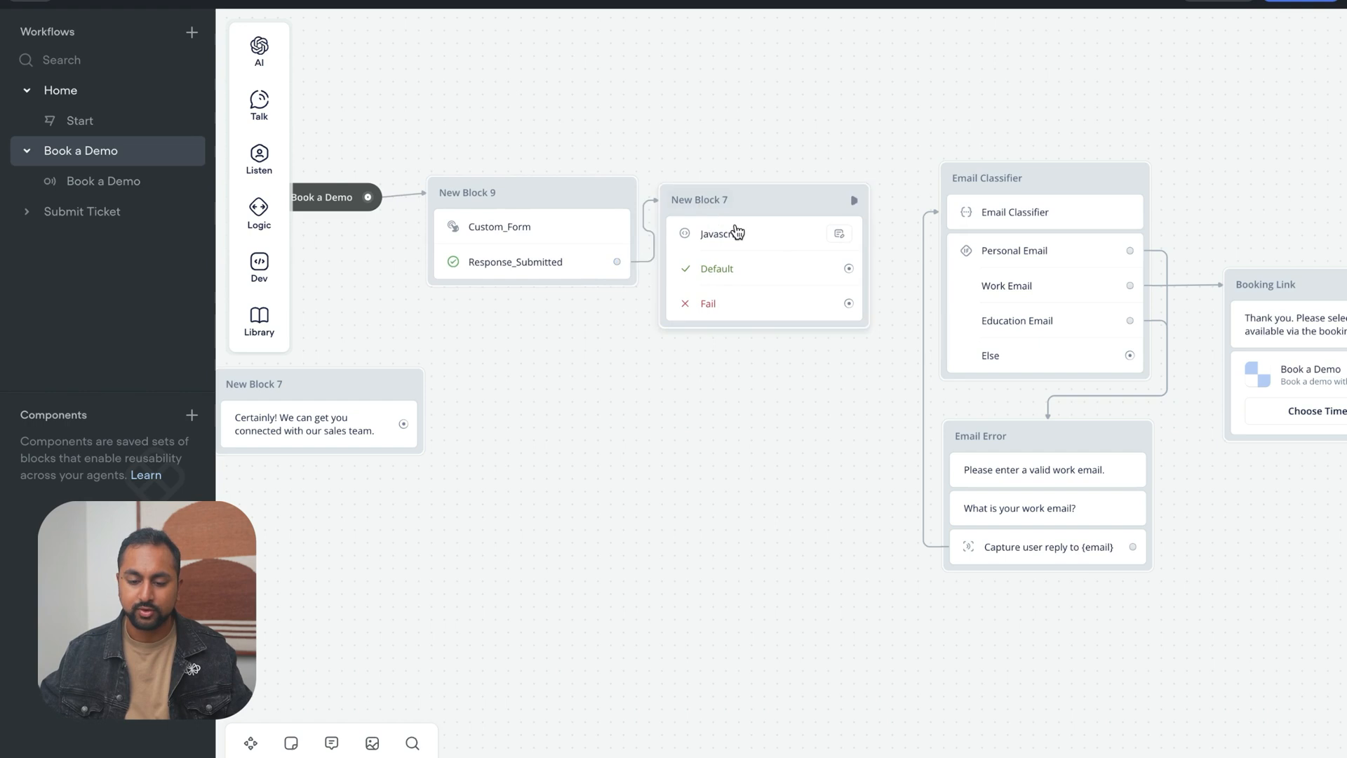
Move the Email Classifier group of blocks away to make room, and connect the Javascript Default path to a new message block
{"action": "left_click_drag", "start_coordinate": [836, 529], "coordinate": [571, 456]}
{"action": "left_click_drag", "start_coordinate": [1184, 540], "coordinate": [676, 101]}
{"action": "left_click_drag", "start_coordinate": [773, 119], "coordinate": [917, 162]}
{"action": "left_click_drag", "start_coordinate": [541, 329], "coordinate": [758, 412]}
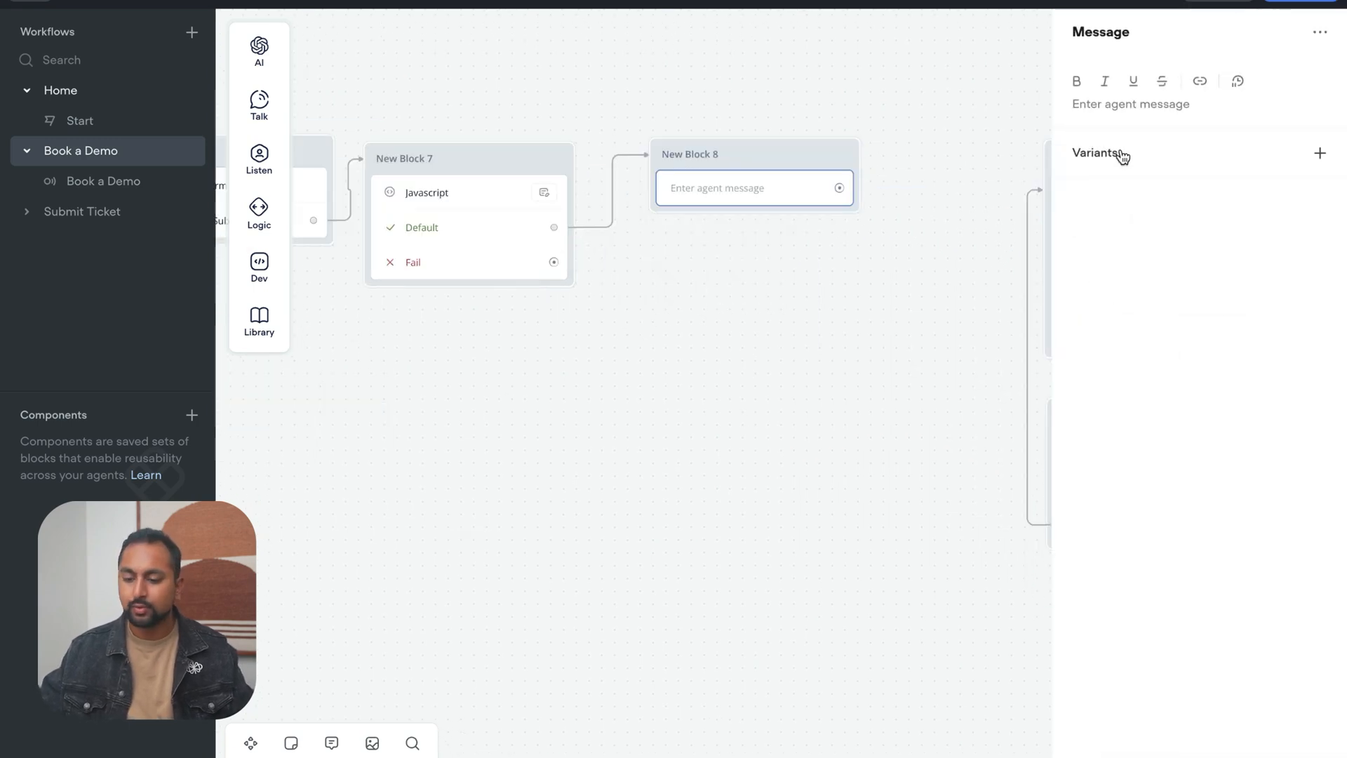
Fill the new message block with the variables {phone_number}, {name} and {email}, separated by commas
{"action": "left_click", "coordinate": [1123, 105]}
{"action": "left_click", "coordinate": [1321, 183]}
{"action": "left_click", "coordinate": [1123, 105]}
{"action": "type", "text": "{phone"}
{"action": "key", "text": "Return"}
{"action": "type", "text": ", {name"}
{"action": "key", "text": "Return"}
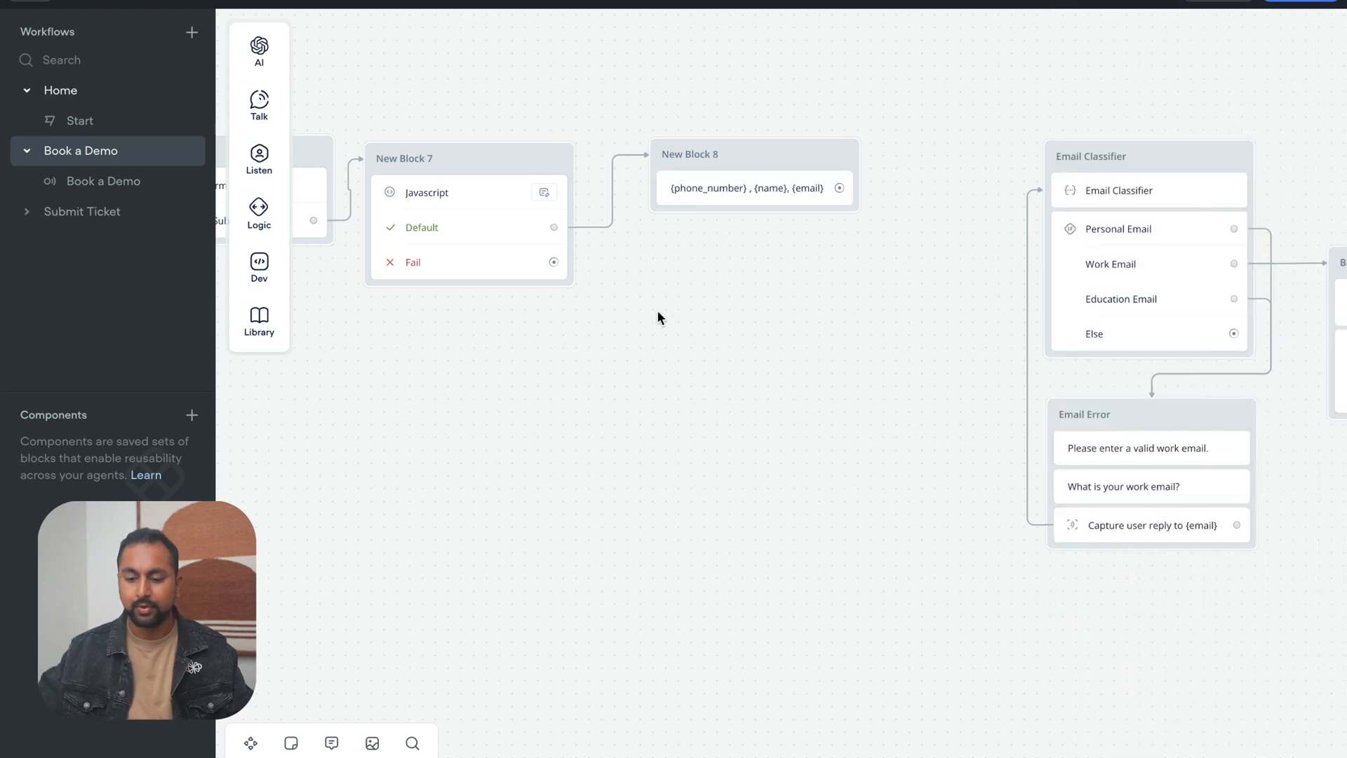
Connect the variables message block to the Email Classifier block and publish the agent to production without a version name
{"action": "left_click_drag", "start_coordinate": [658, 312], "coordinate": [833, 358]}
{"action": "left_click_drag", "start_coordinate": [1006, 230], "coordinate": [1221, 218]}
{"action": "left_click", "coordinate": [1216, 2]}
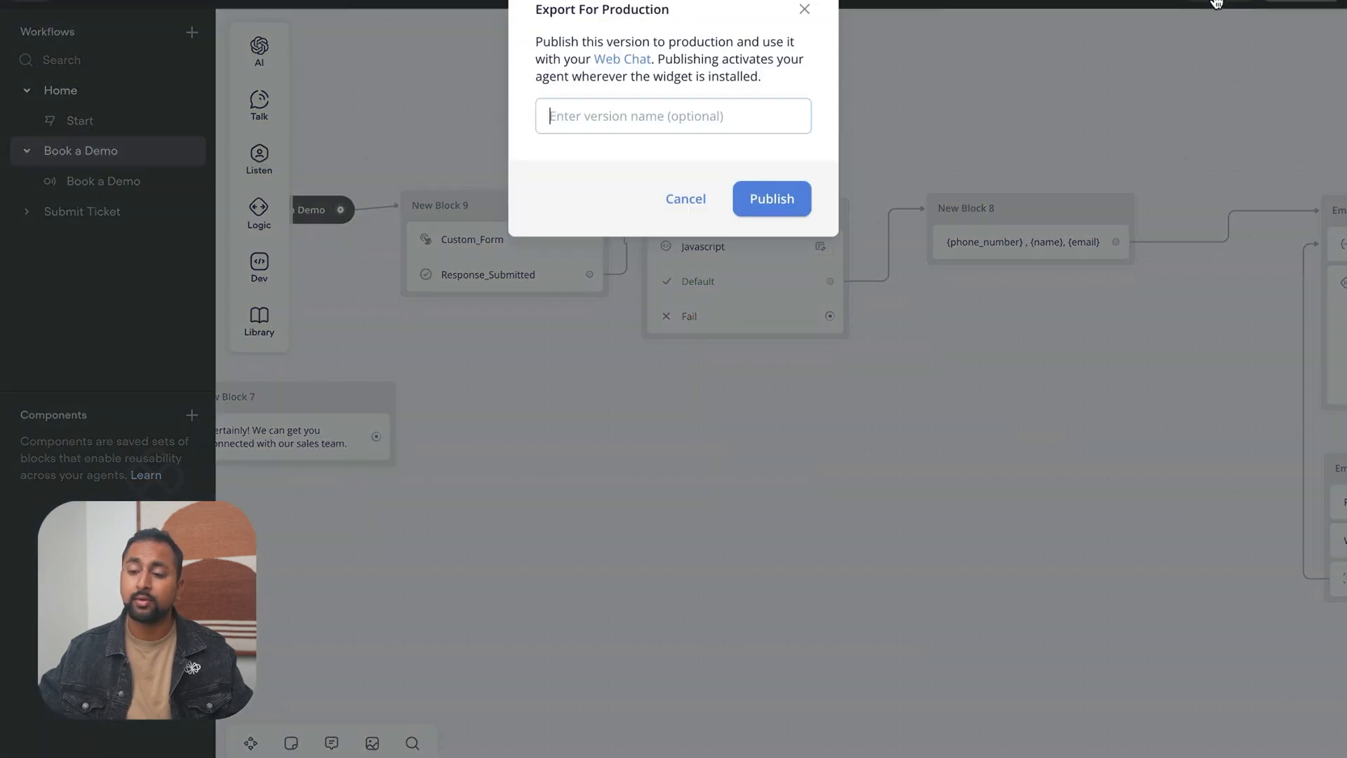
{"action": "left_click", "coordinate": [772, 201]}
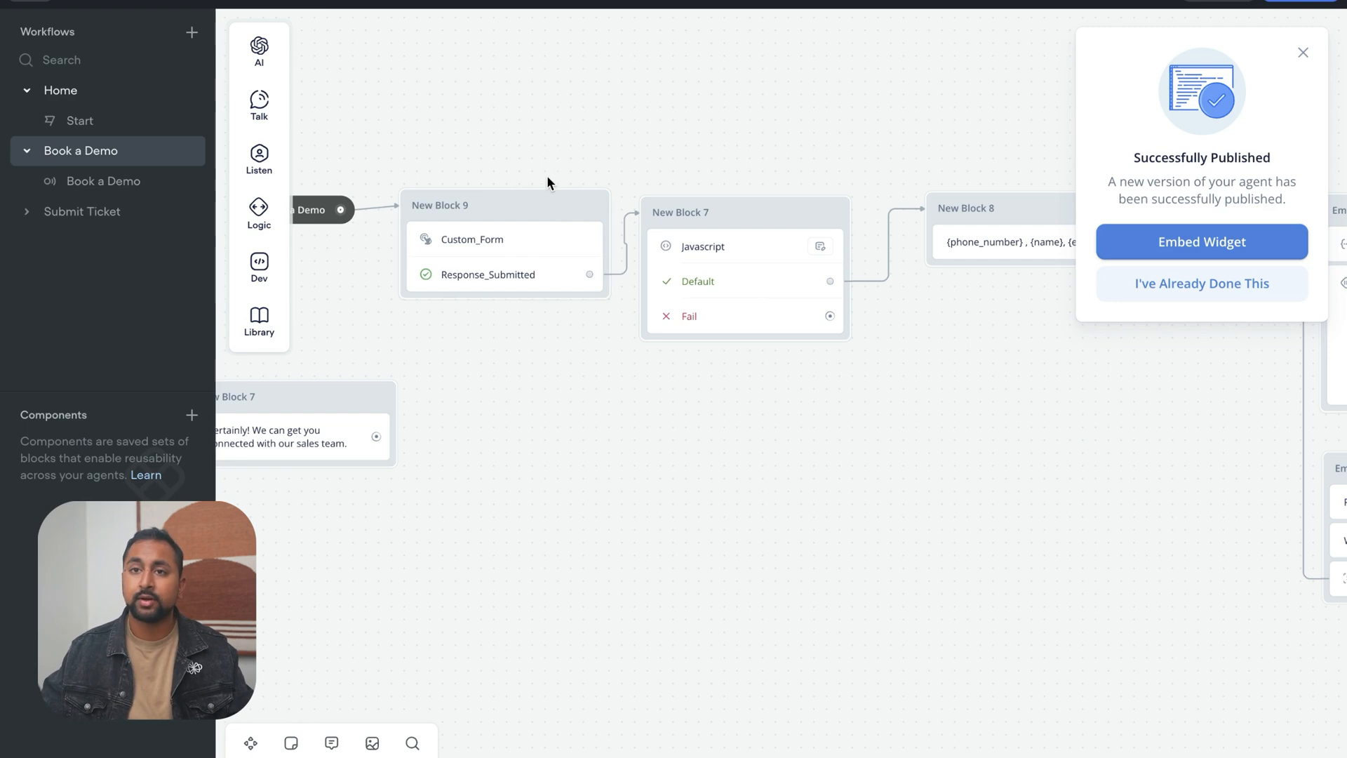
Switch to the Voiceflow website tab, end the old chat, start a new one and choose Book a Demo
{"action": "mouse_move", "coordinate": [46, 322]}
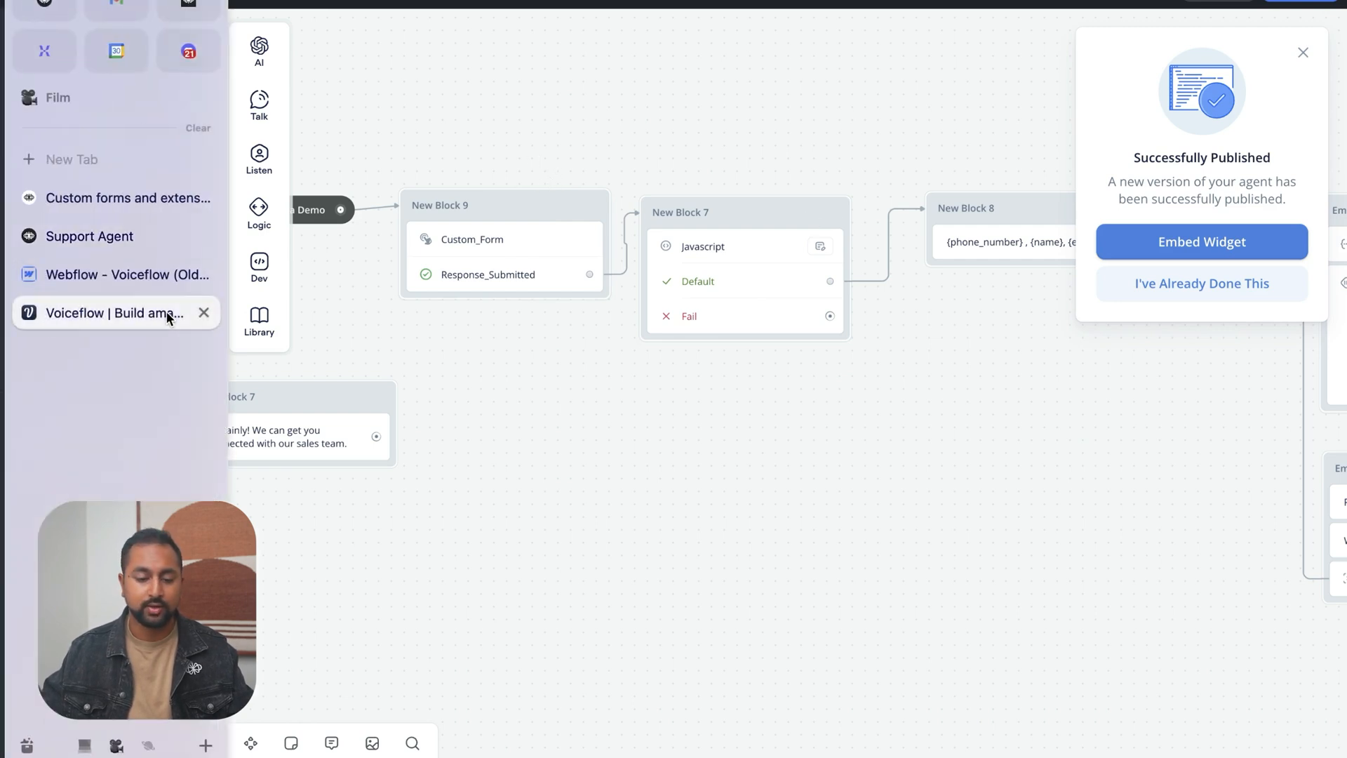
{"action": "left_click", "coordinate": [168, 313]}
{"action": "left_click", "coordinate": [1281, 46]}
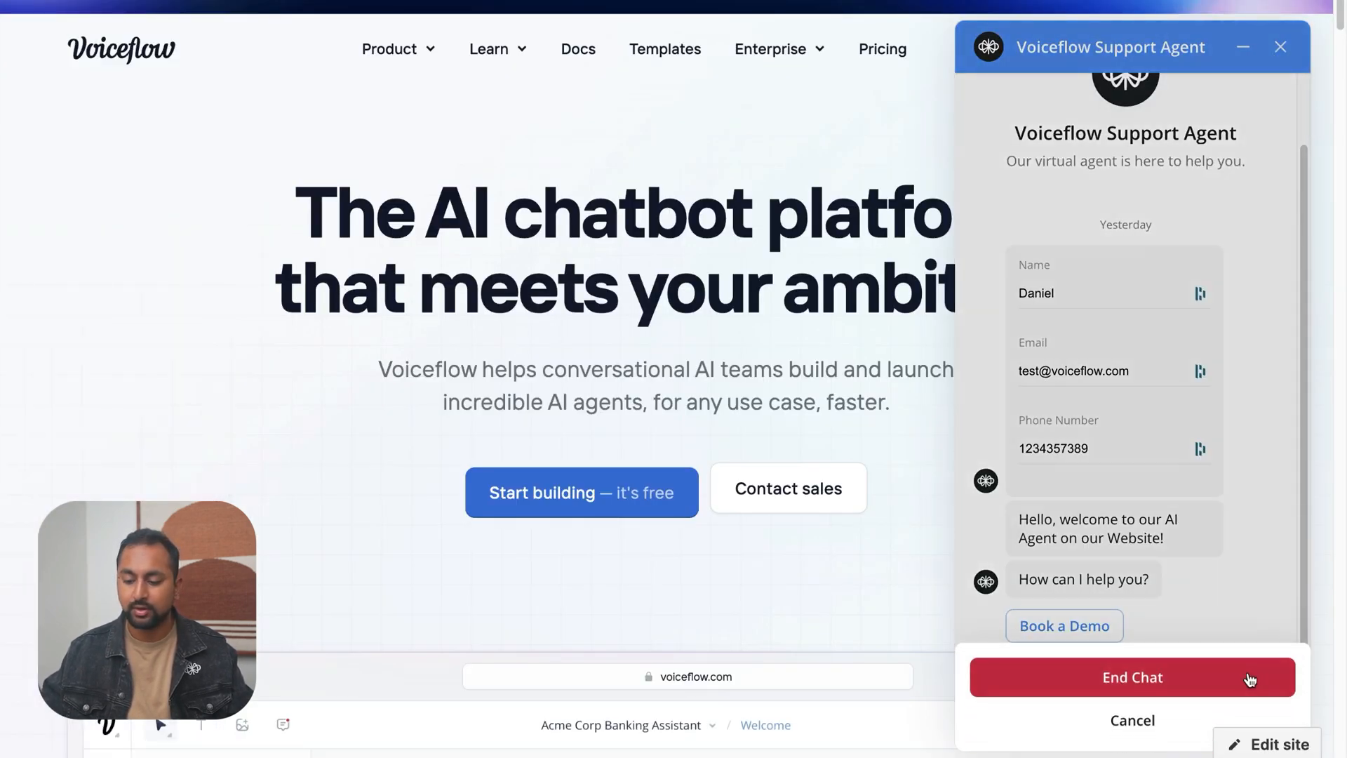
{"action": "left_click", "coordinate": [1253, 680]}
{"action": "left_click", "coordinate": [1281, 710]}
{"action": "left_click", "coordinate": [1197, 696]}
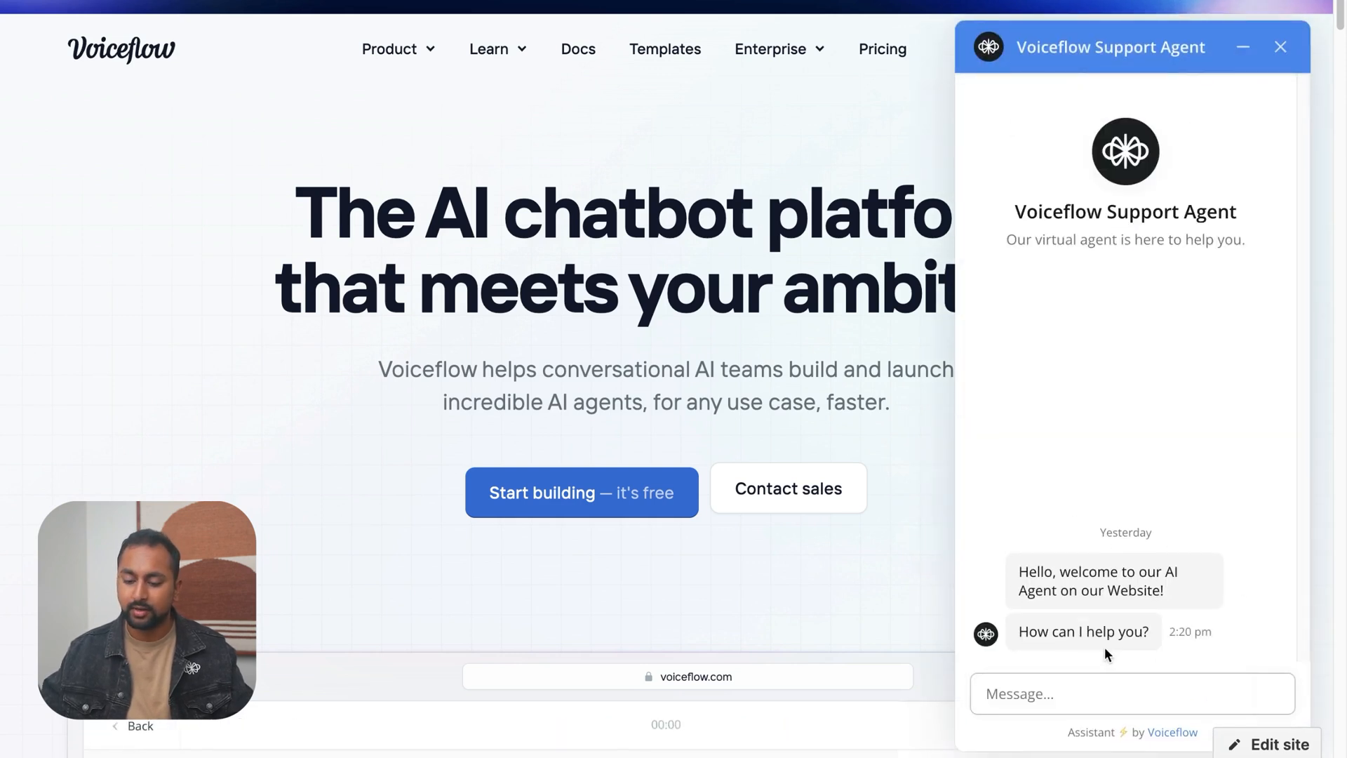
{"action": "left_click", "coordinate": [1096, 634]}
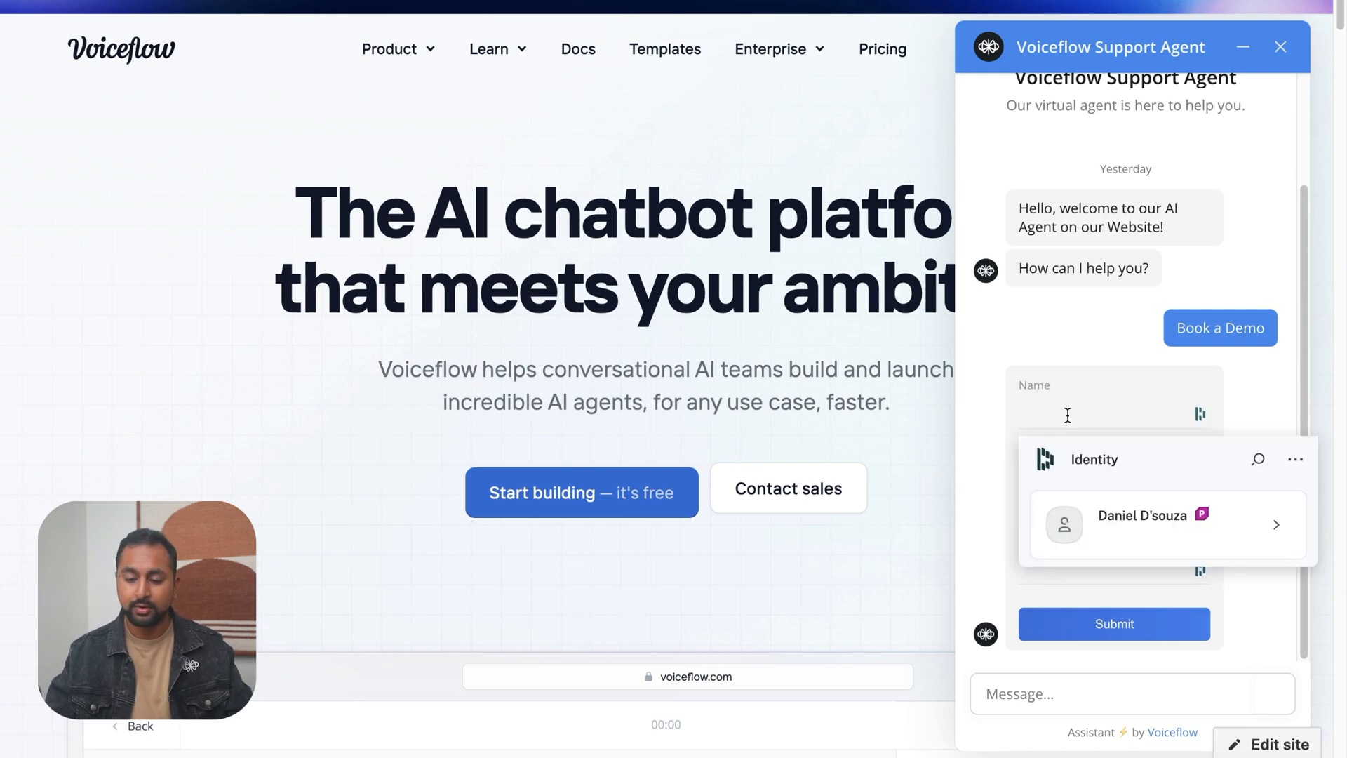
Fill in the chat's custom form with a full name, a work e-mail address and a phone number, and submit it
{"action": "key", "text": "Tab"}
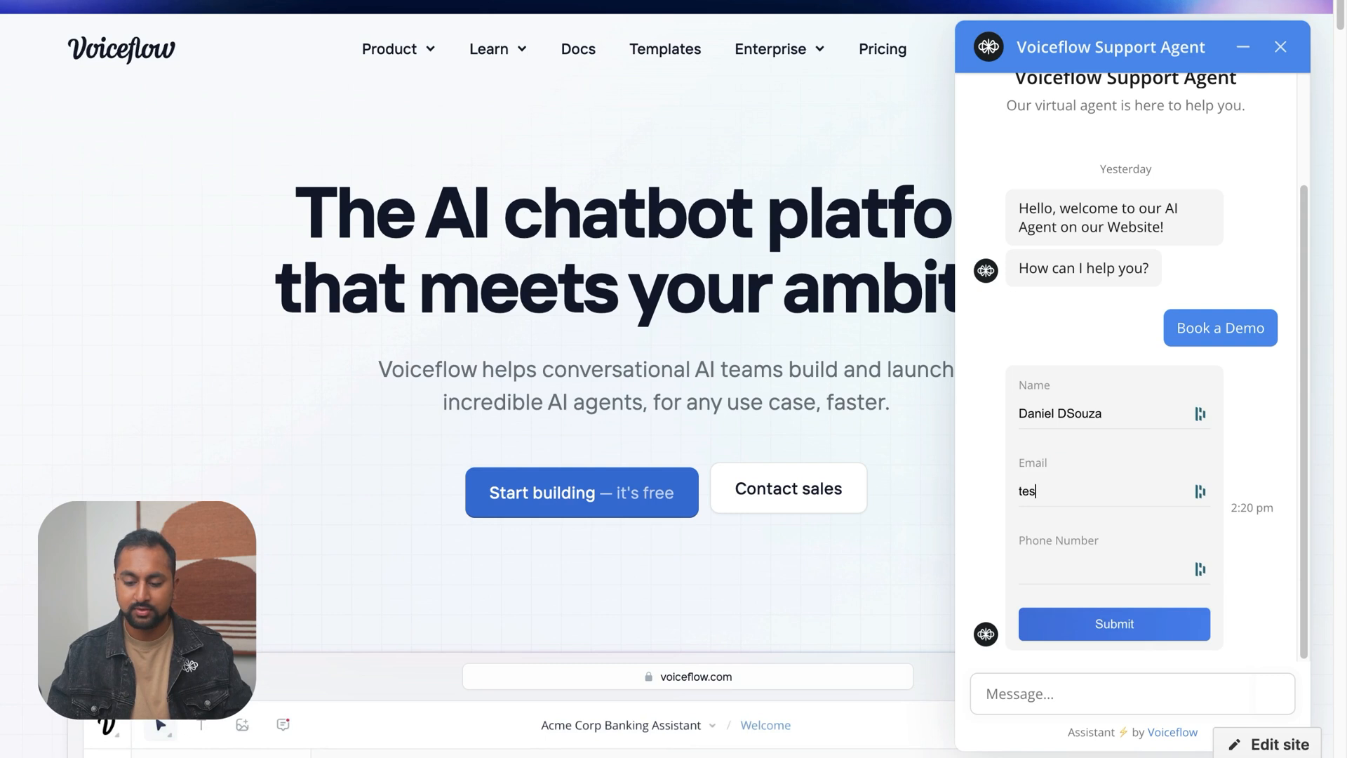
{"action": "key", "text": "Tab"}
{"action": "type", "text": "647"}
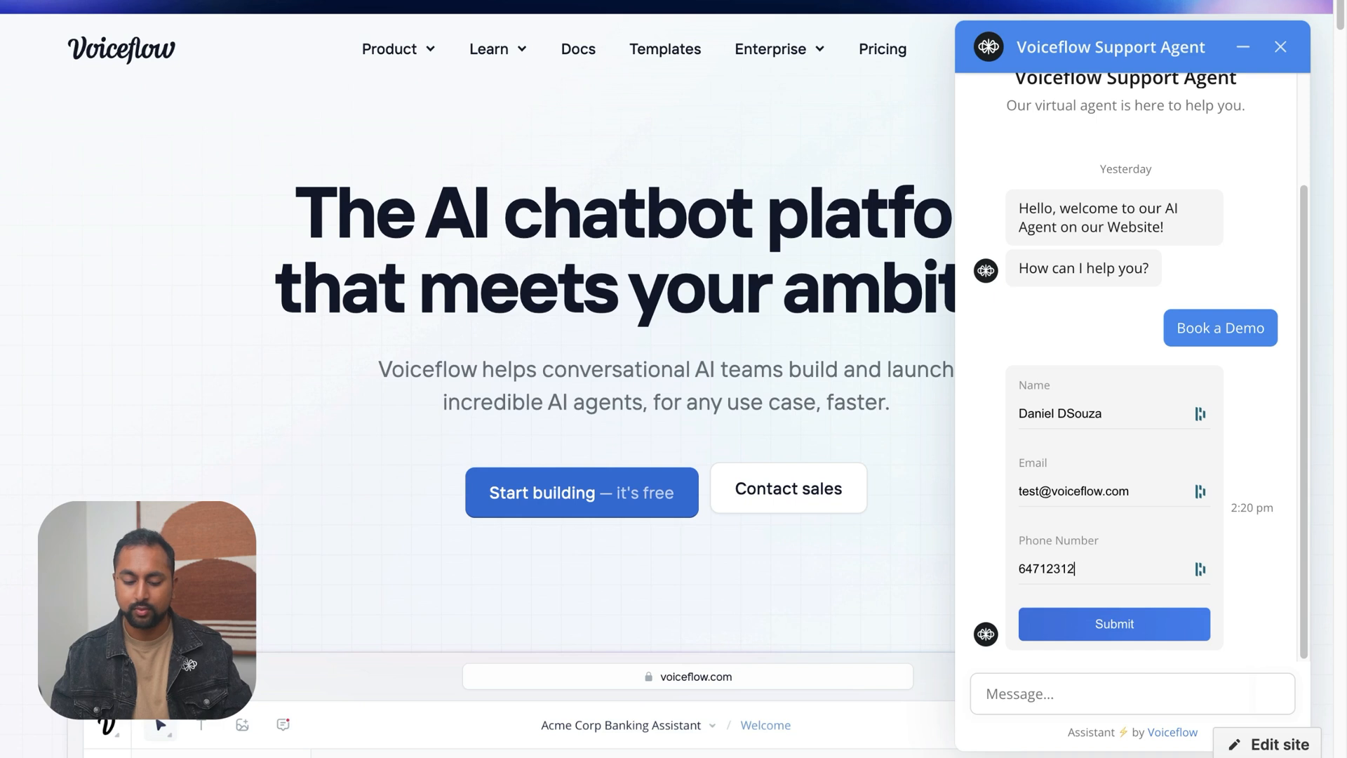
{"action": "left_click", "coordinate": [1164, 635]}
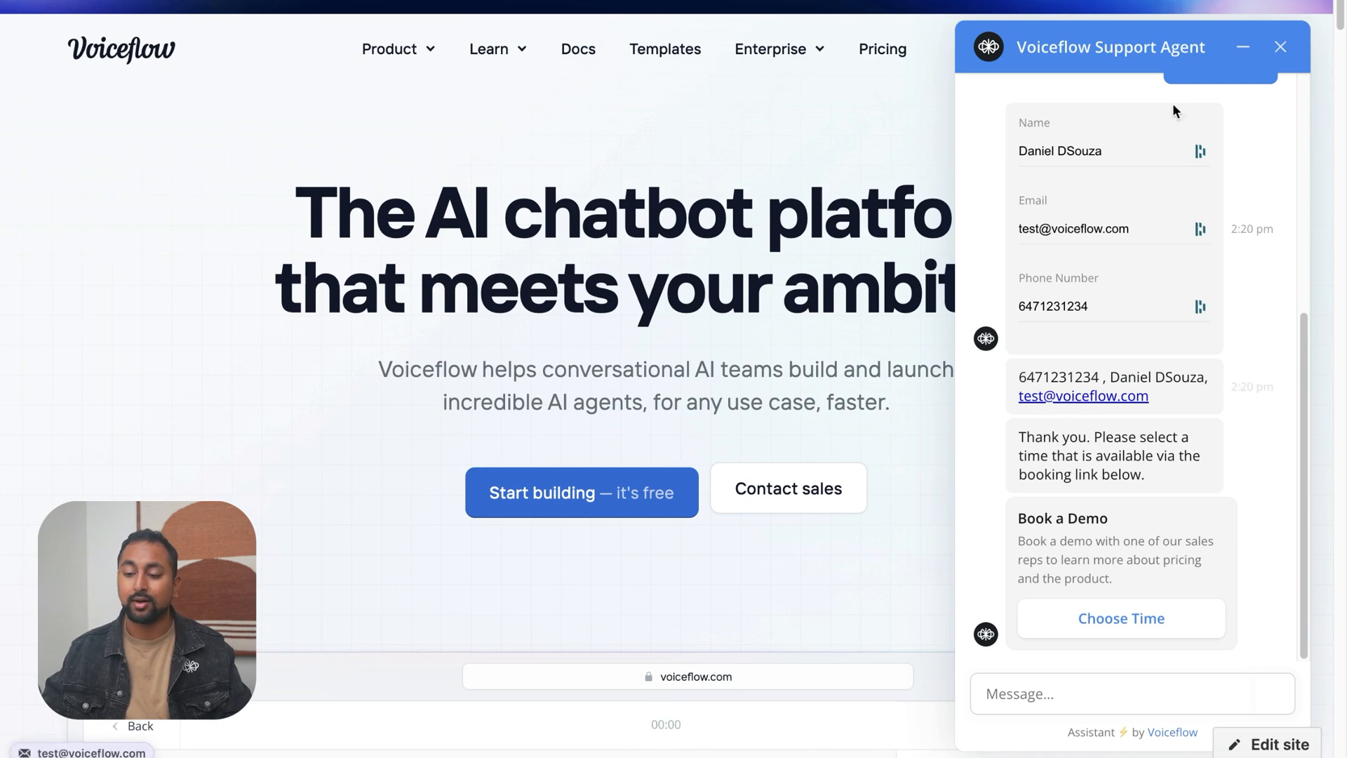
End the completed test chat and start another one with Book a Demo
{"action": "left_click", "coordinate": [1281, 46]}
{"action": "left_click", "coordinate": [1171, 689]}
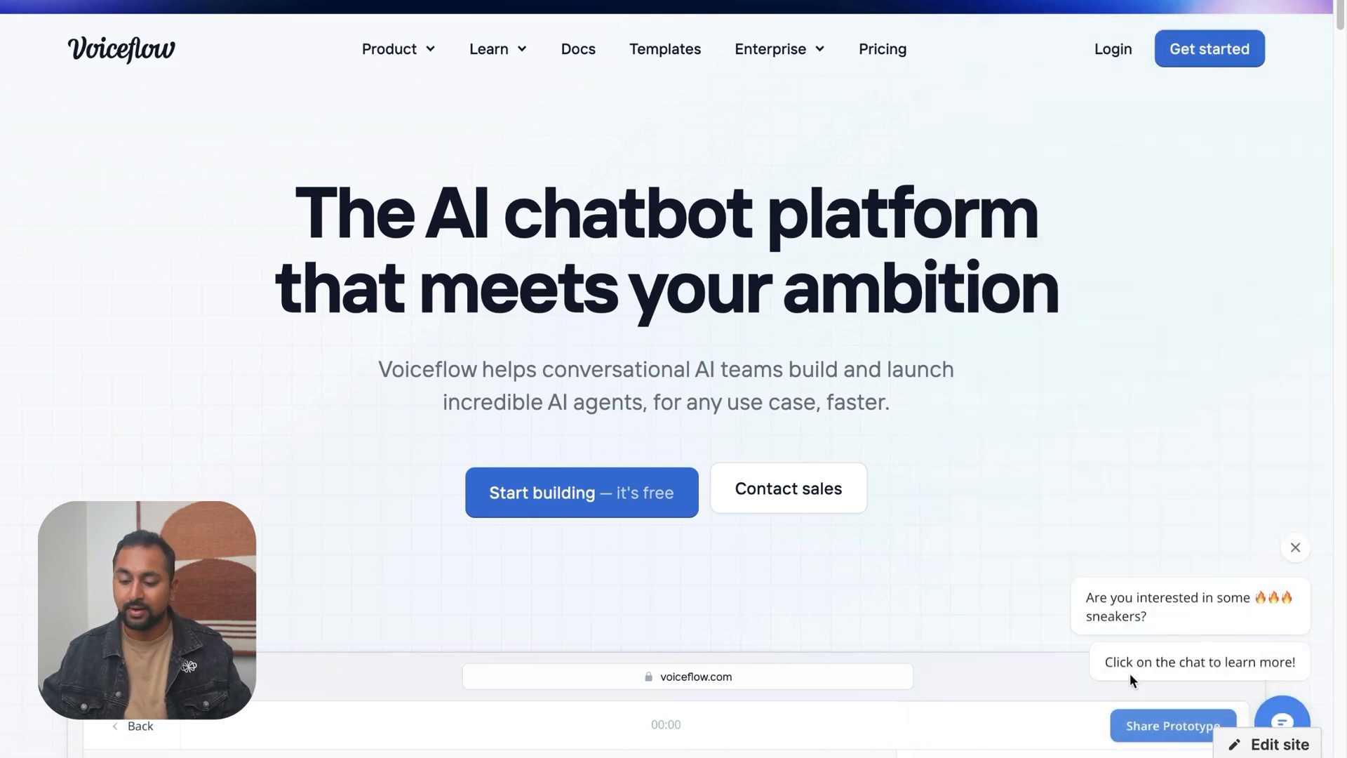
{"action": "left_click", "coordinate": [1282, 710]}
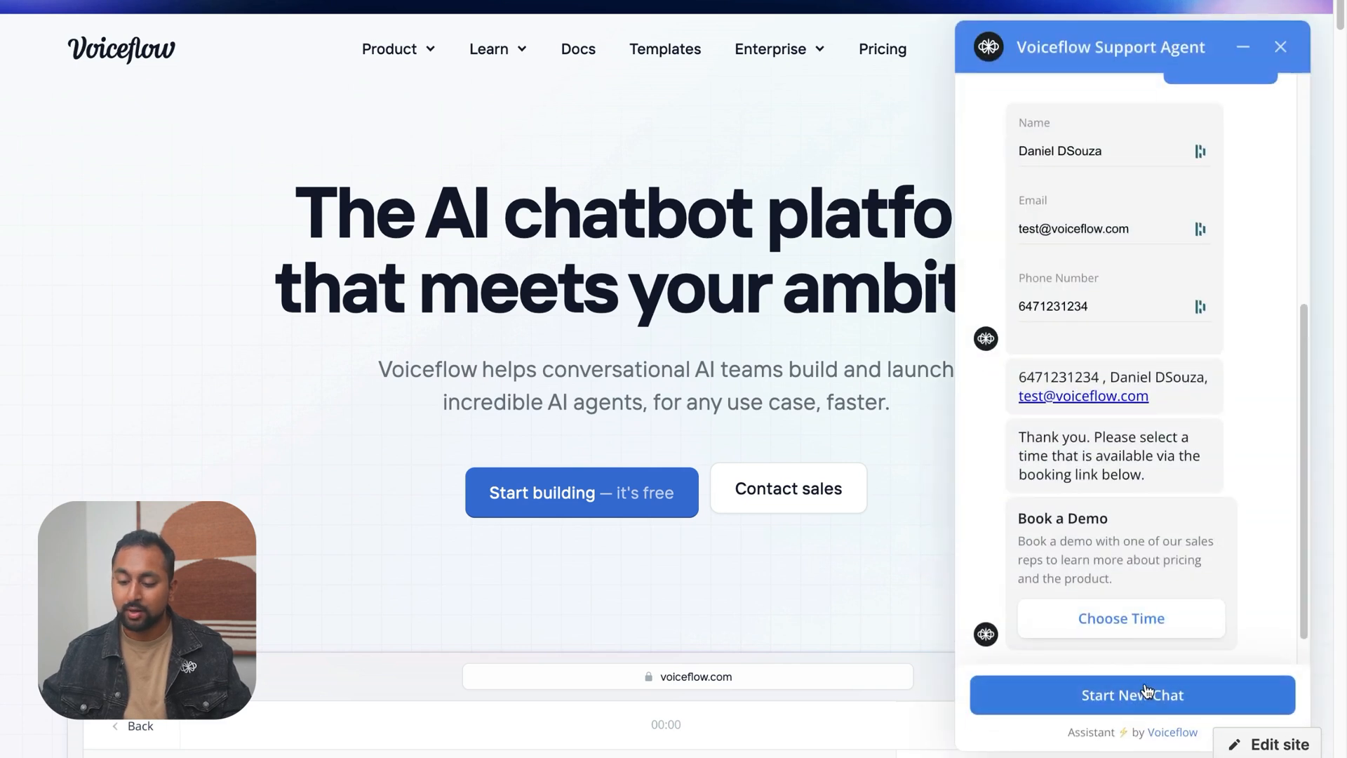
{"action": "left_click", "coordinate": [1147, 693]}
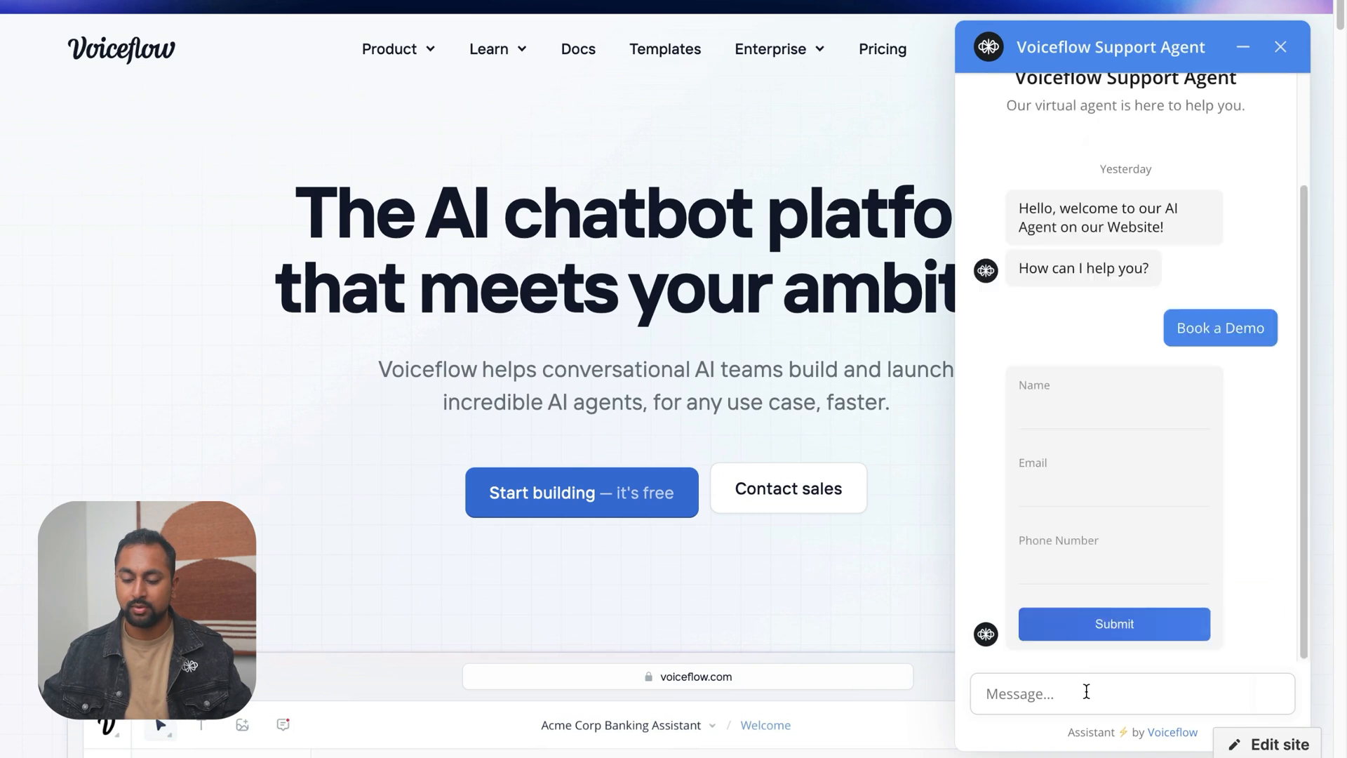
Submit the custom form with a name, a personal gmail.com e-mail address and a phone number to test the work e-mail check
{"action": "left_click", "coordinate": [1055, 418]}
{"action": "key", "text": "Tab"}
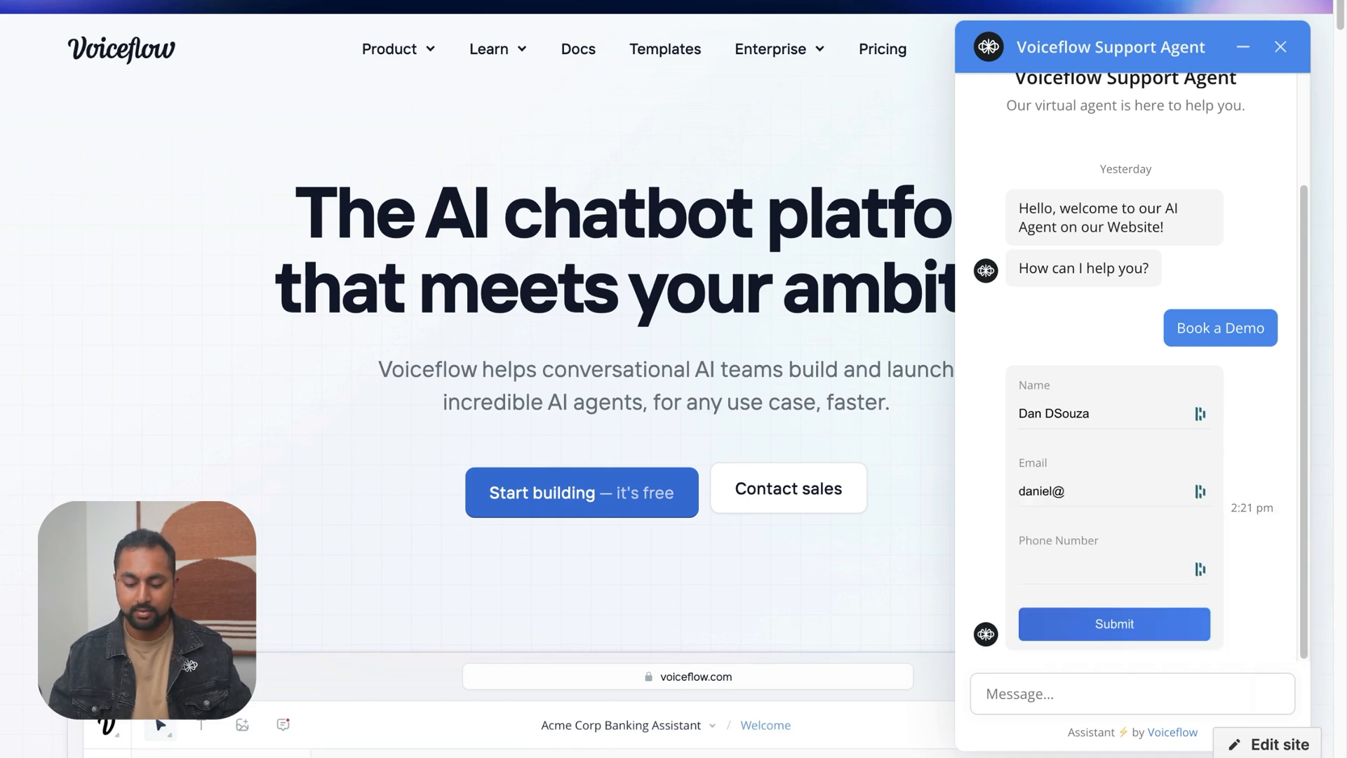
{"action": "key", "text": "Tab"}
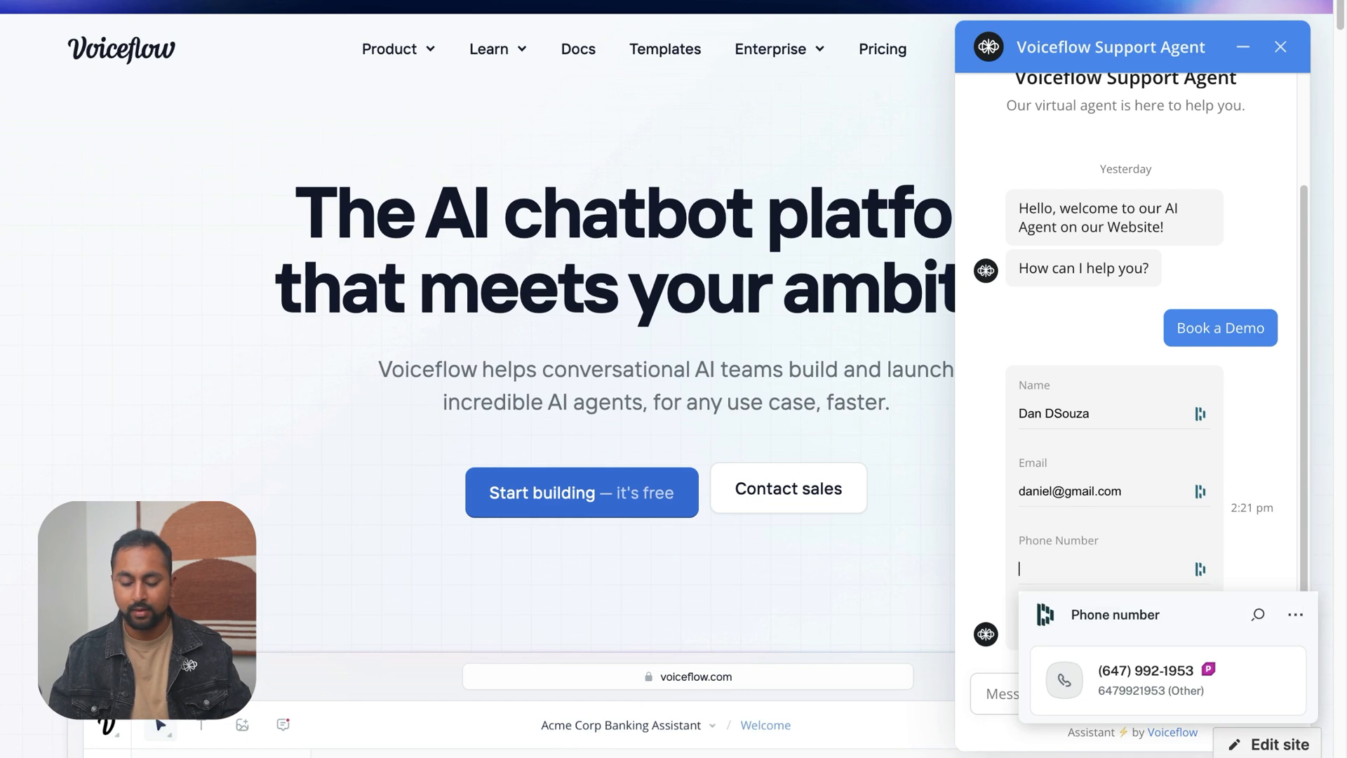
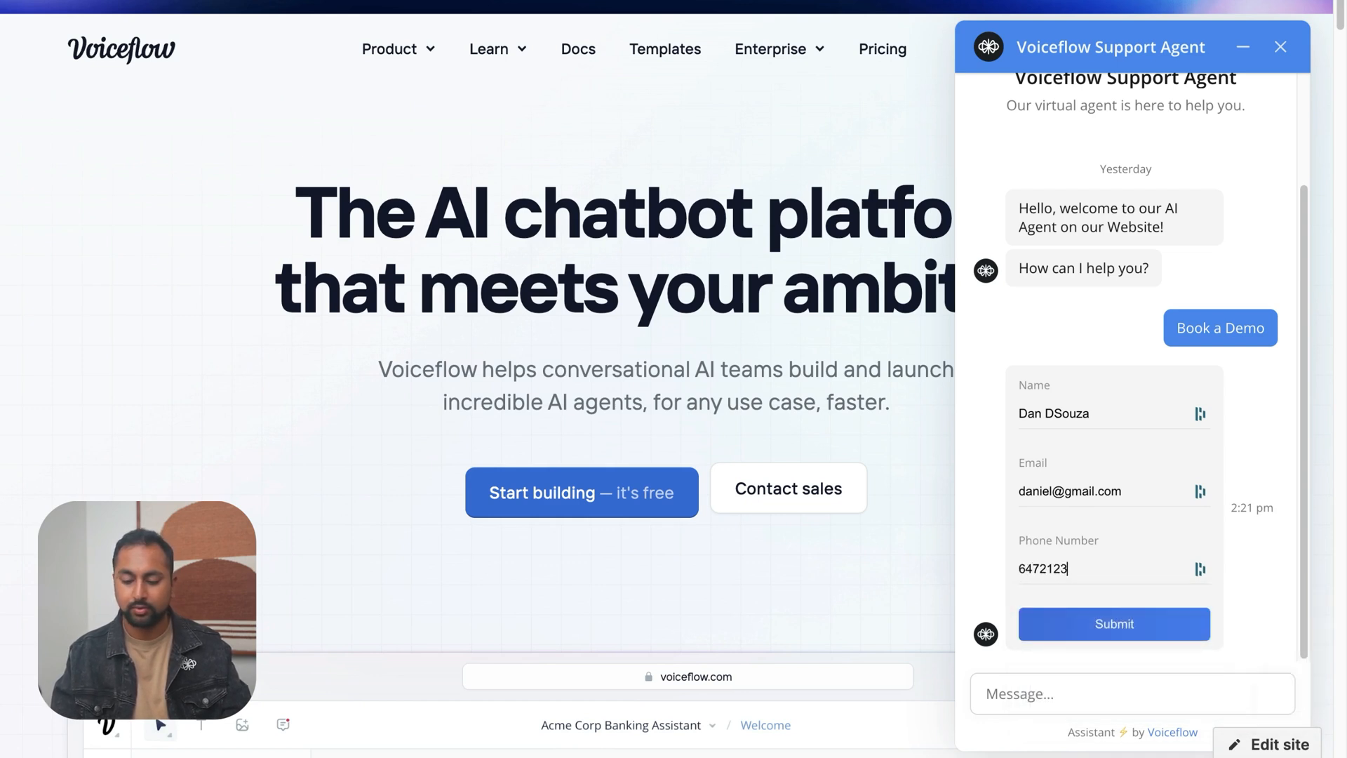
{"action": "left_click", "coordinate": [1126, 630]}
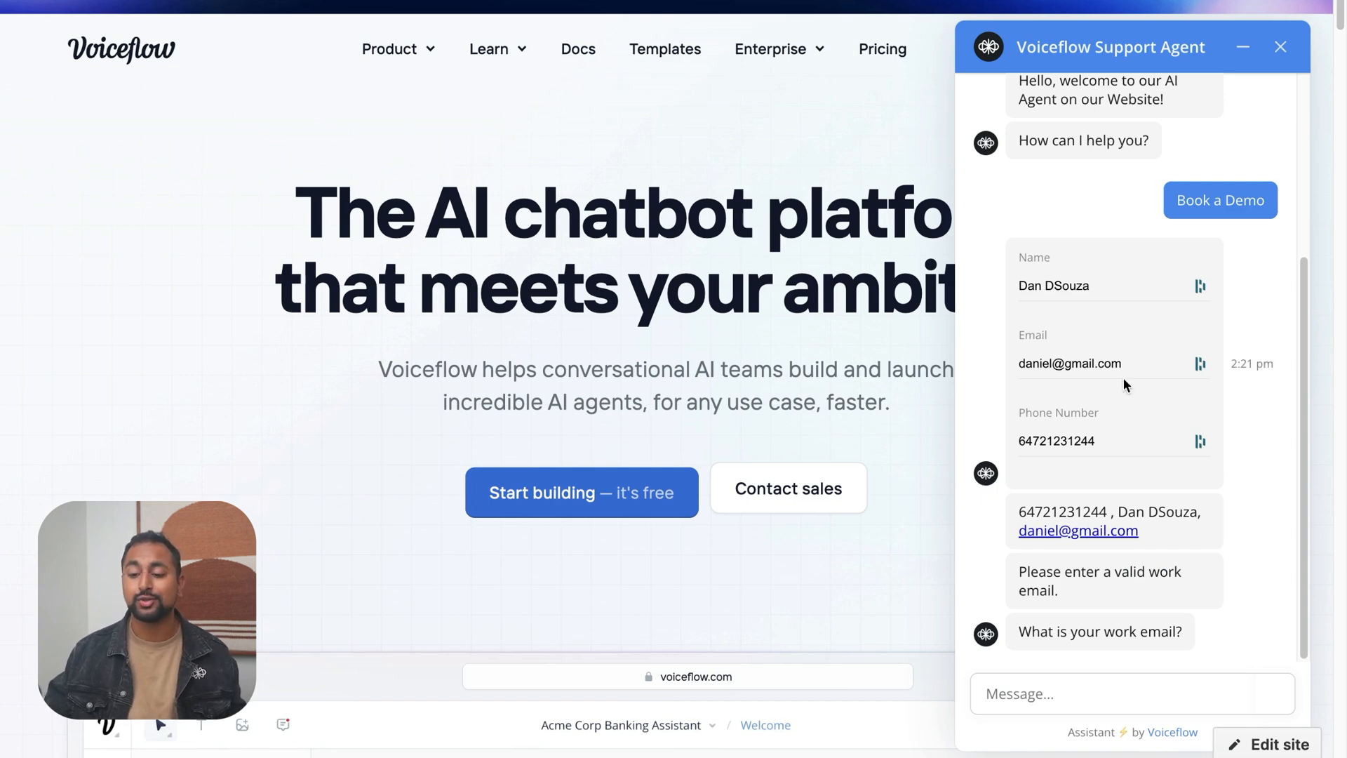
{"action": "mouse_move", "coordinate": [1125, 370]}
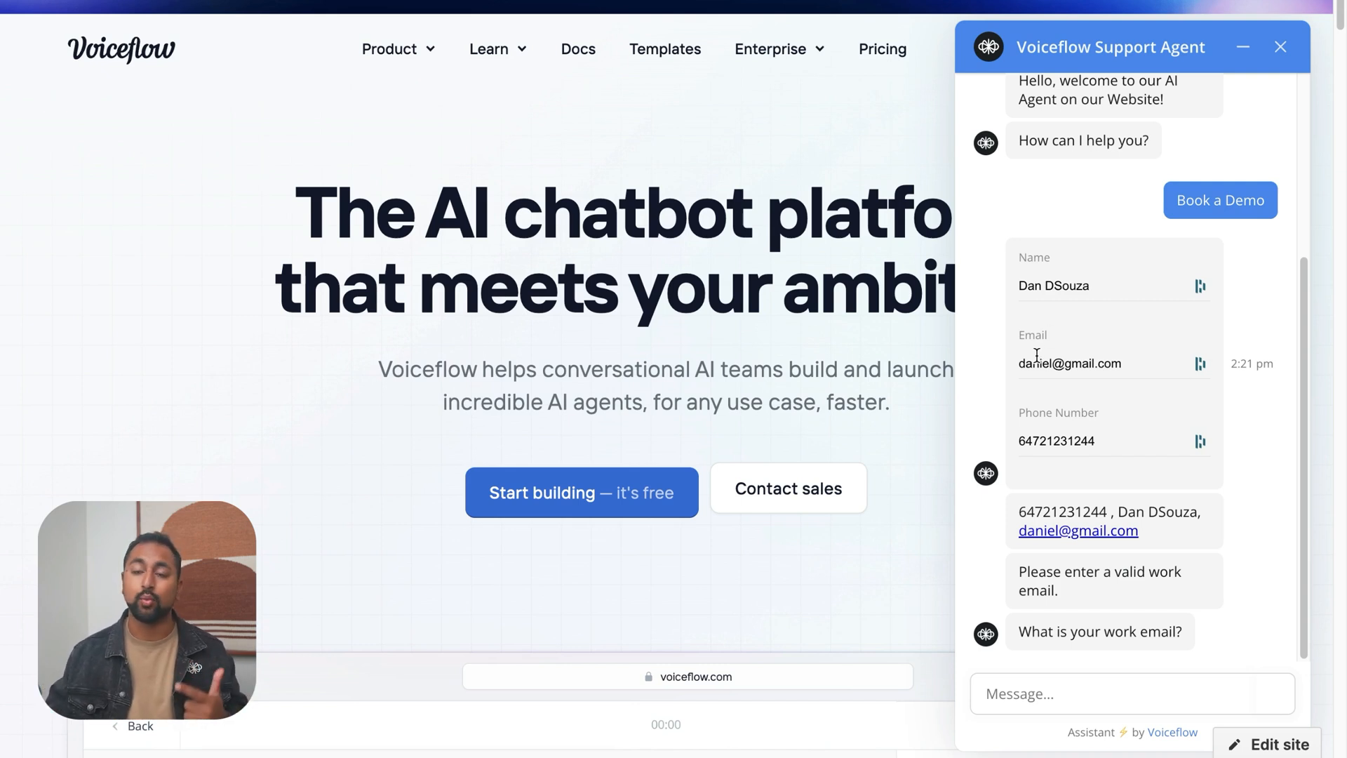
{"action": "mouse_move", "coordinate": [1037, 355]}
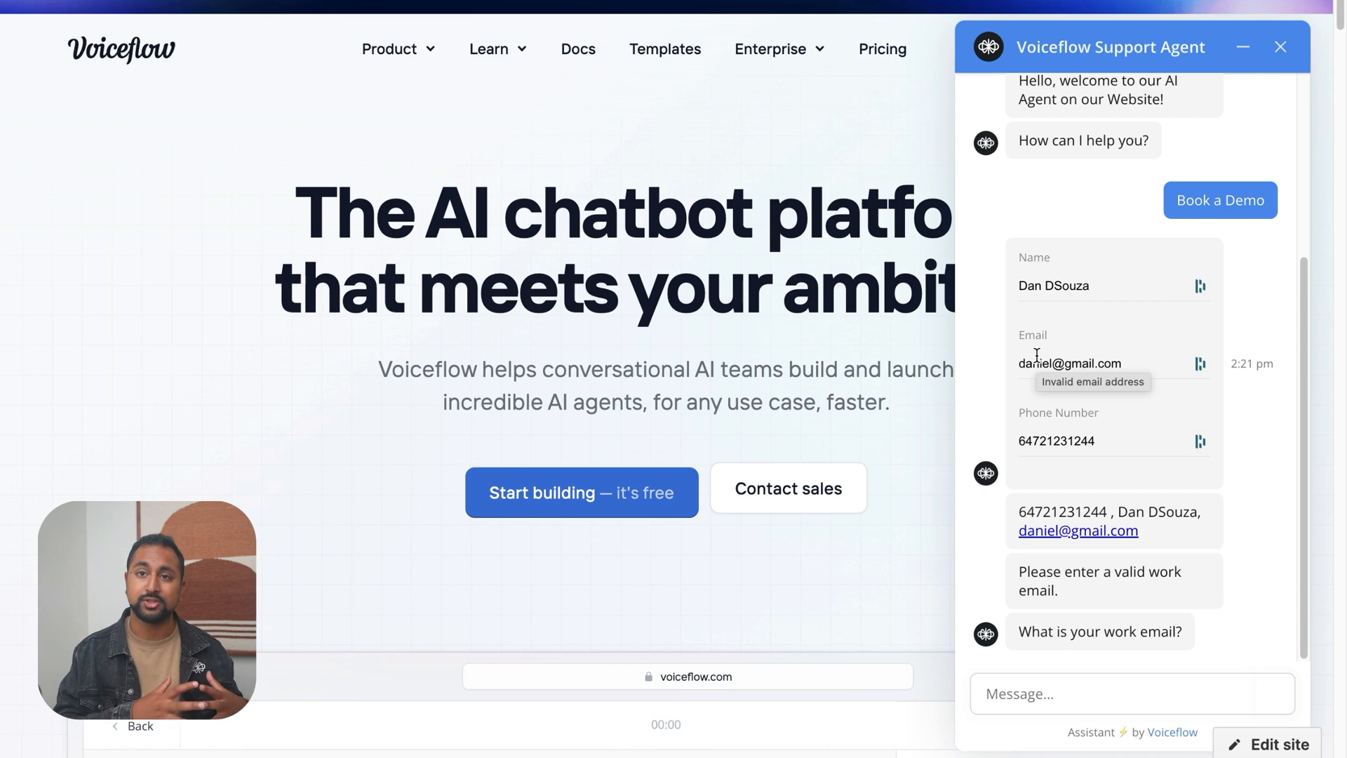
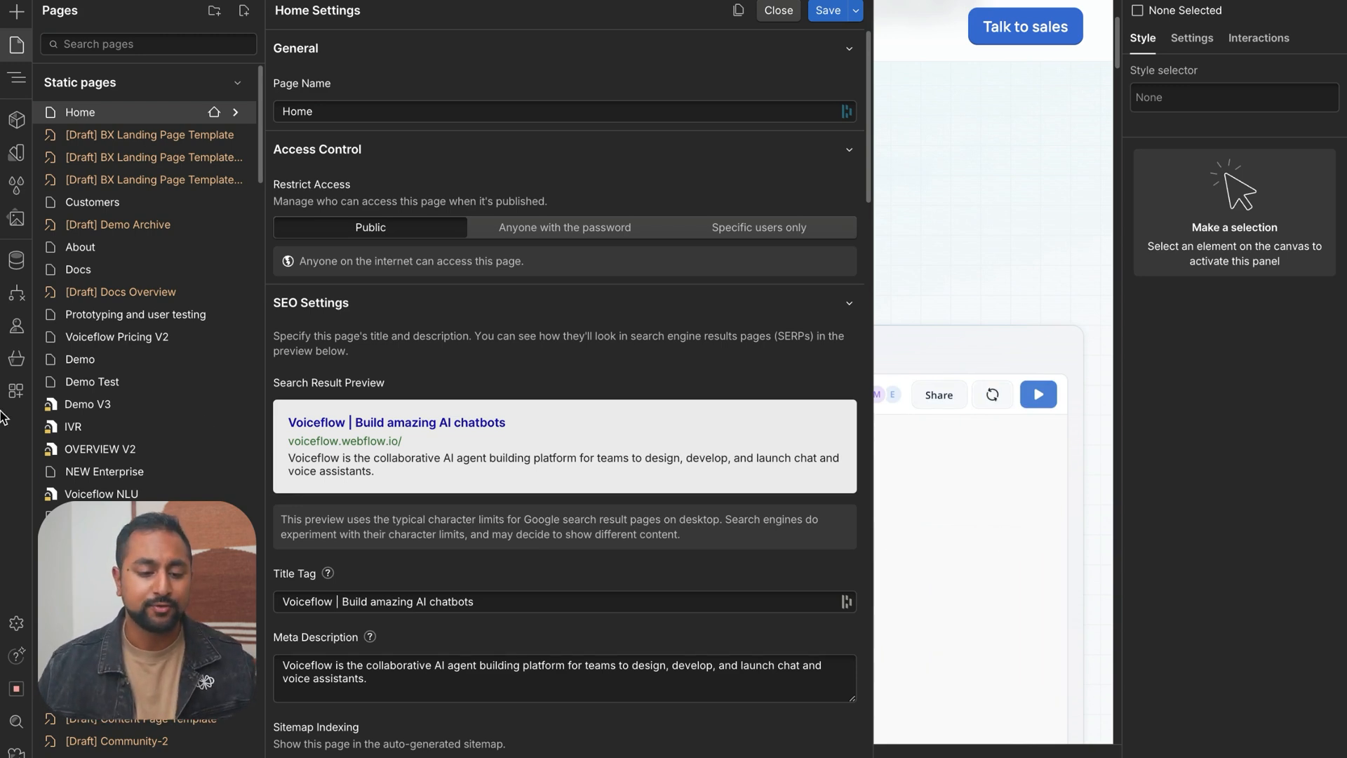
Switch to the Voiceflow docs tab, open Embed and customize styling, and review how to embed the web chat in a page section
{"action": "mouse_move", "coordinate": [2, 423]}
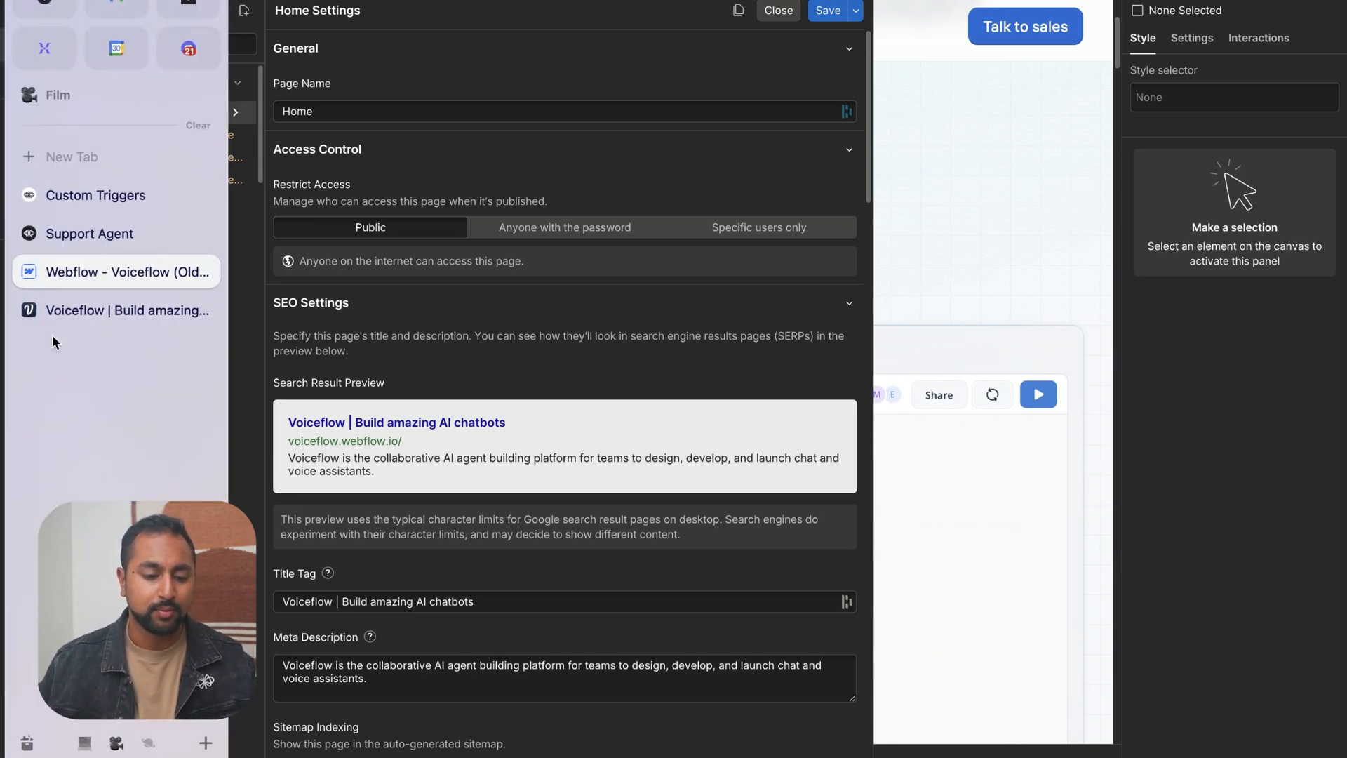
{"action": "left_click", "coordinate": [130, 198]}
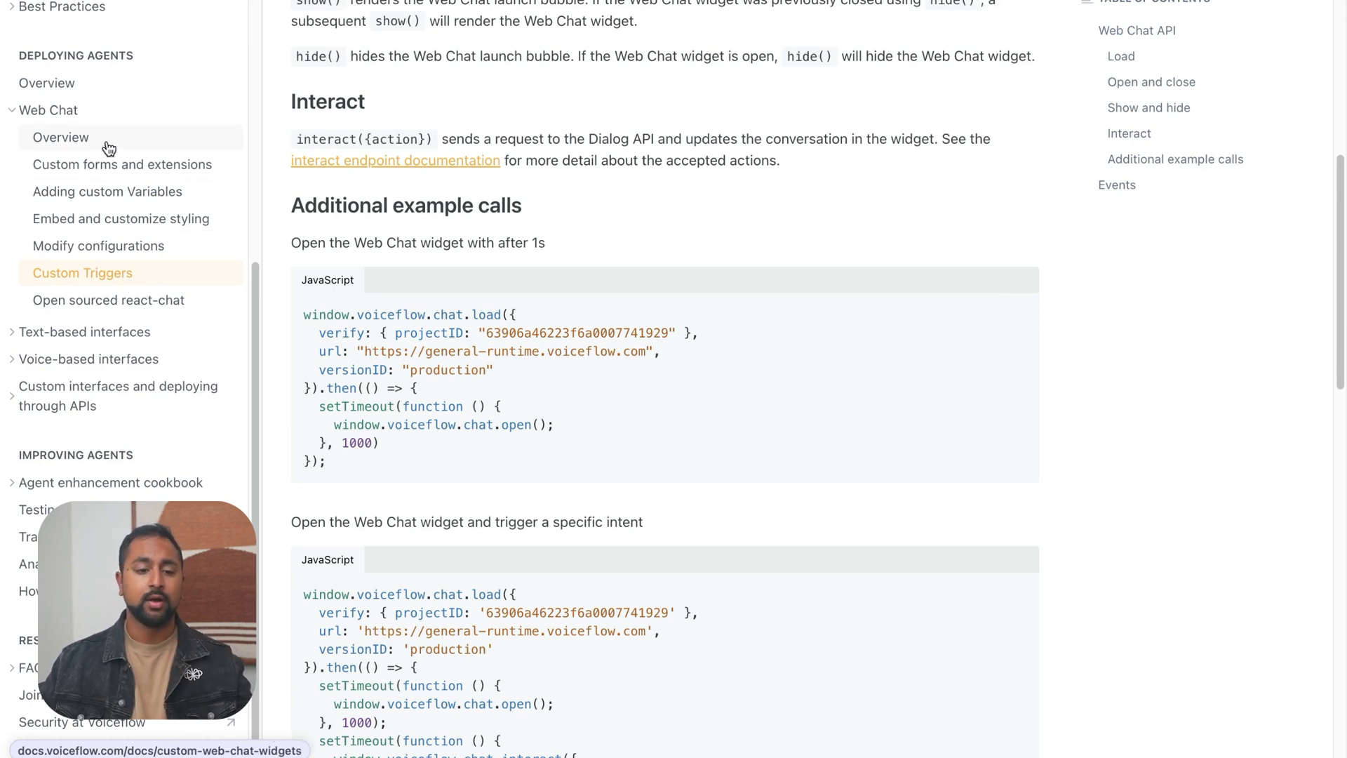
{"action": "left_click", "coordinate": [126, 219]}
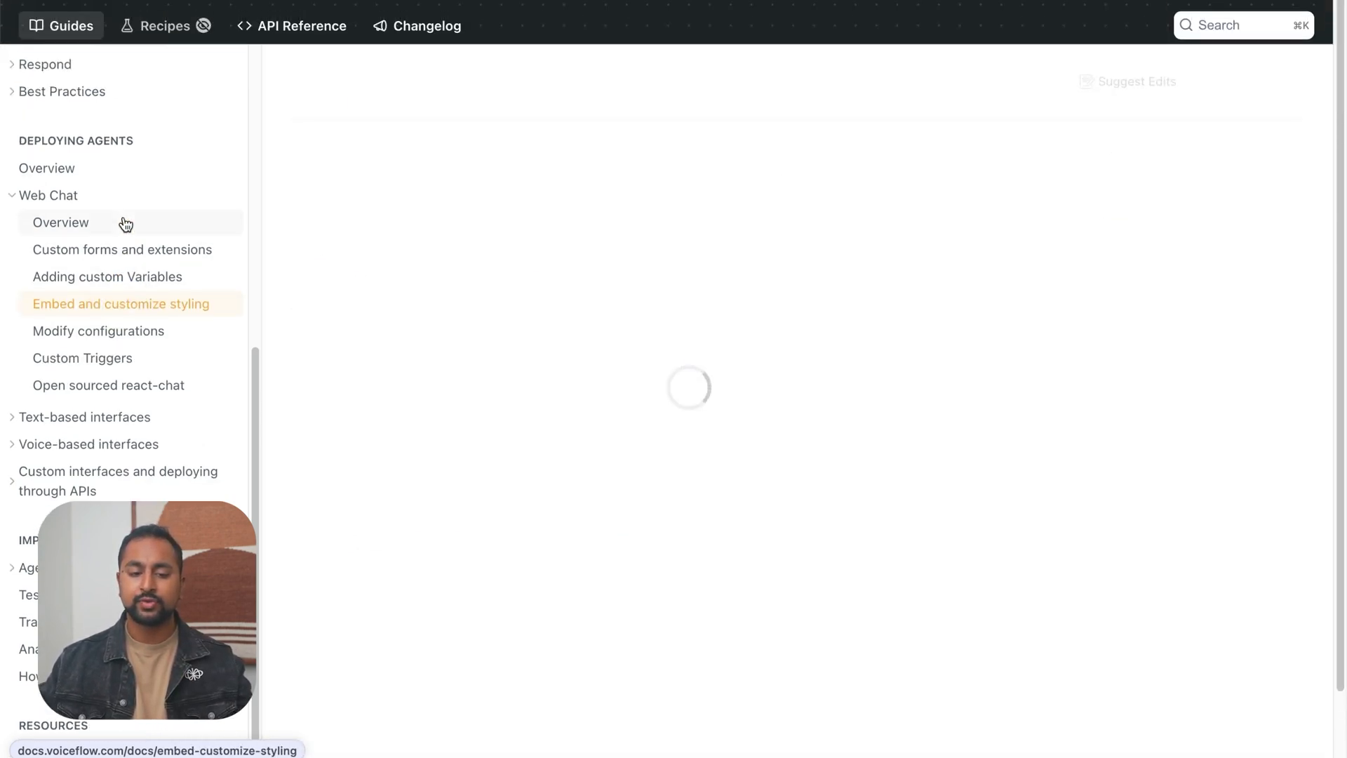
{"action": "scroll", "coordinate": [582, 454], "scroll_direction": "down", "scroll_amount": 9}
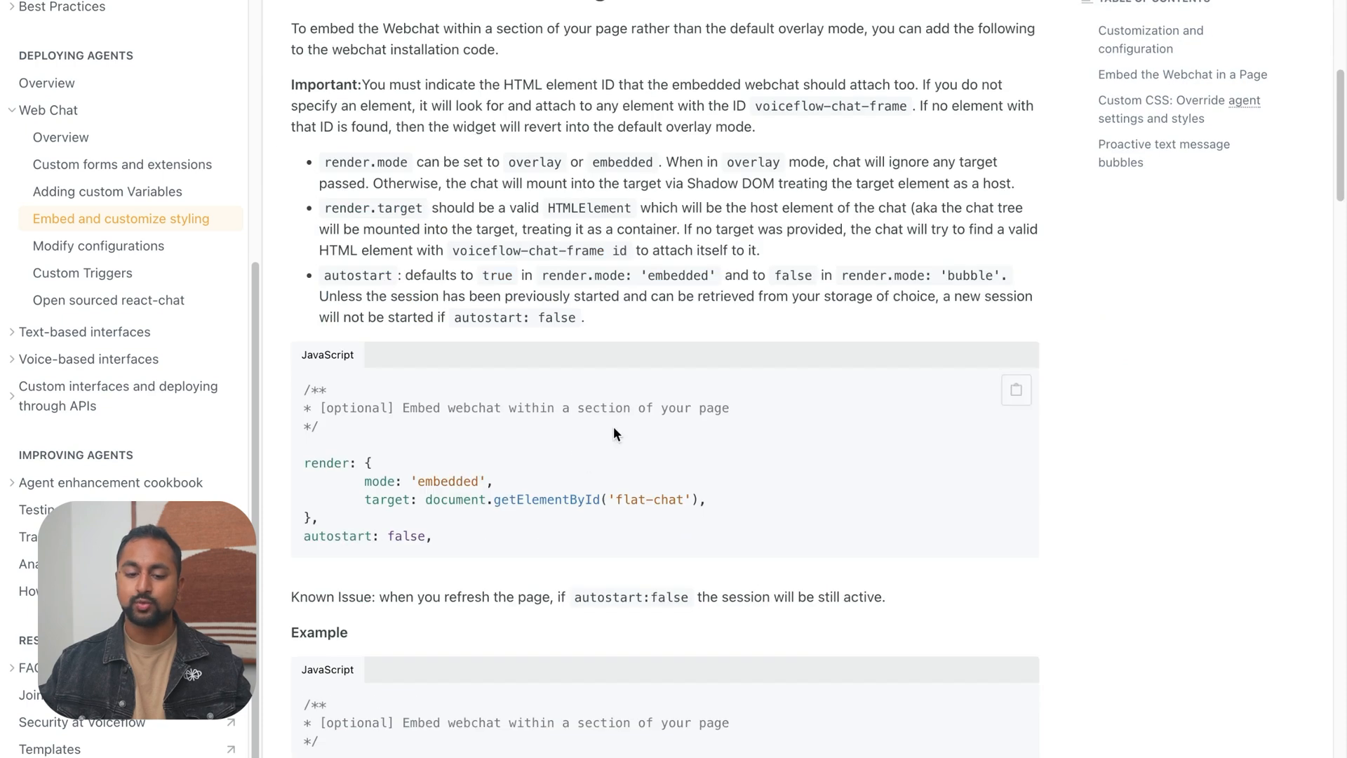
{"action": "scroll", "coordinate": [510, 412], "scroll_direction": "down", "scroll_amount": 1}
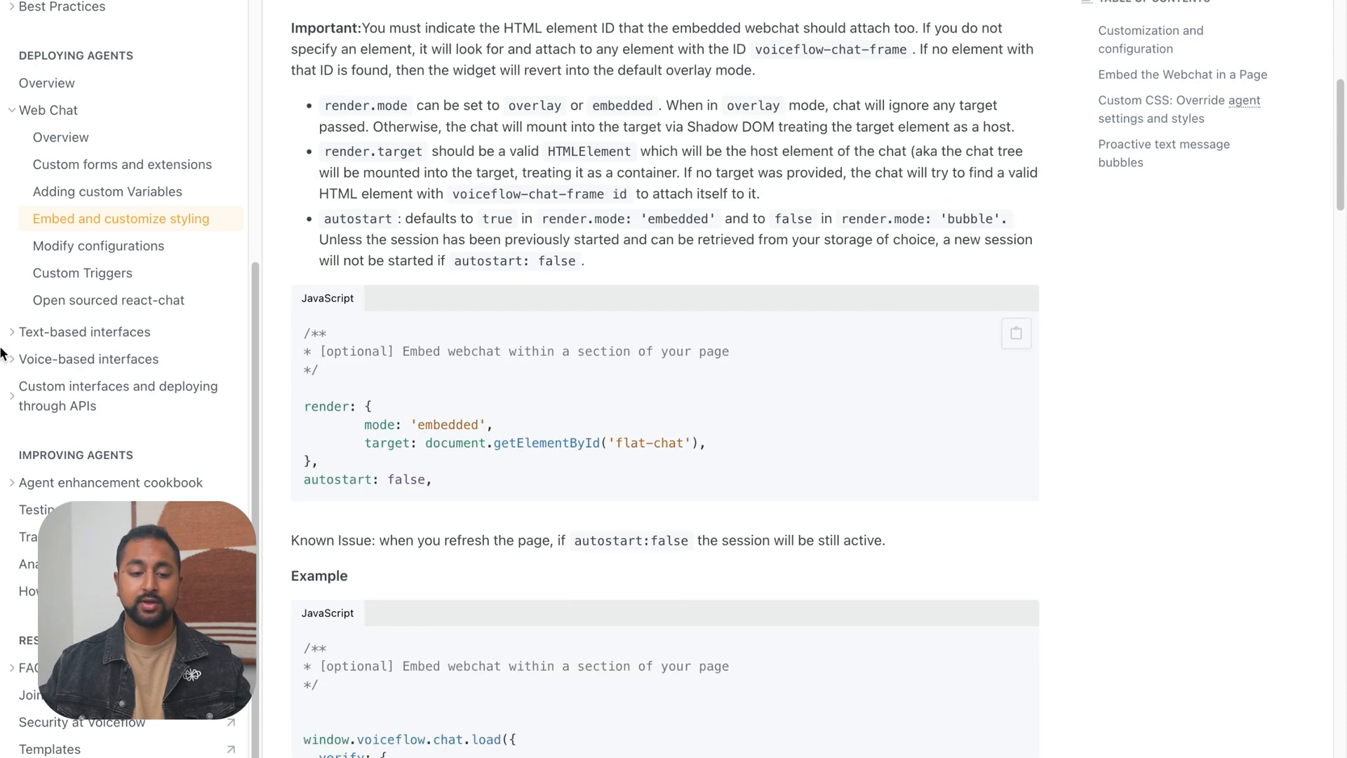
Open the Modify configurations docs page and read the sections on passing a version ID and a URL
{"action": "left_click", "coordinate": [129, 246]}
{"action": "scroll", "coordinate": [718, 370], "scroll_direction": "down", "scroll_amount": 9}
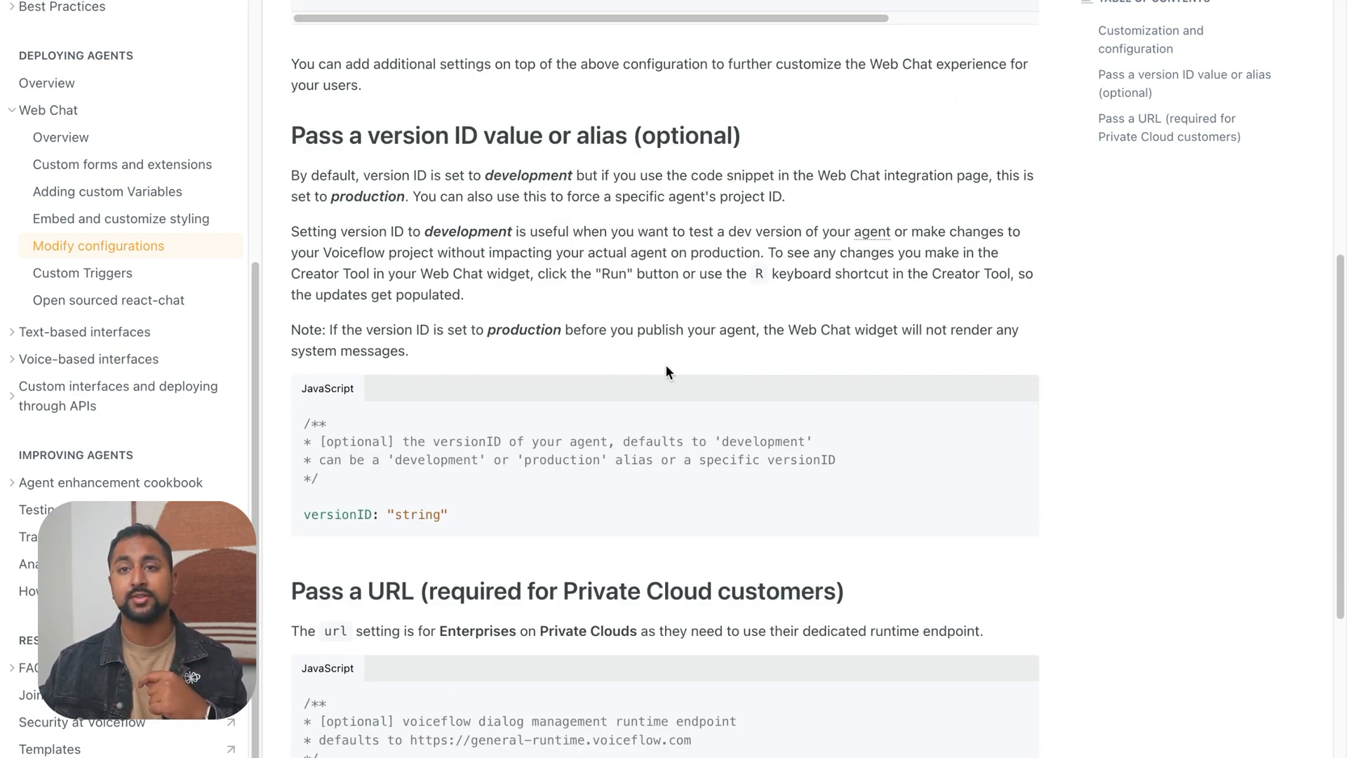
{"action": "scroll", "coordinate": [665, 365], "scroll_direction": "down", "scroll_amount": 5}
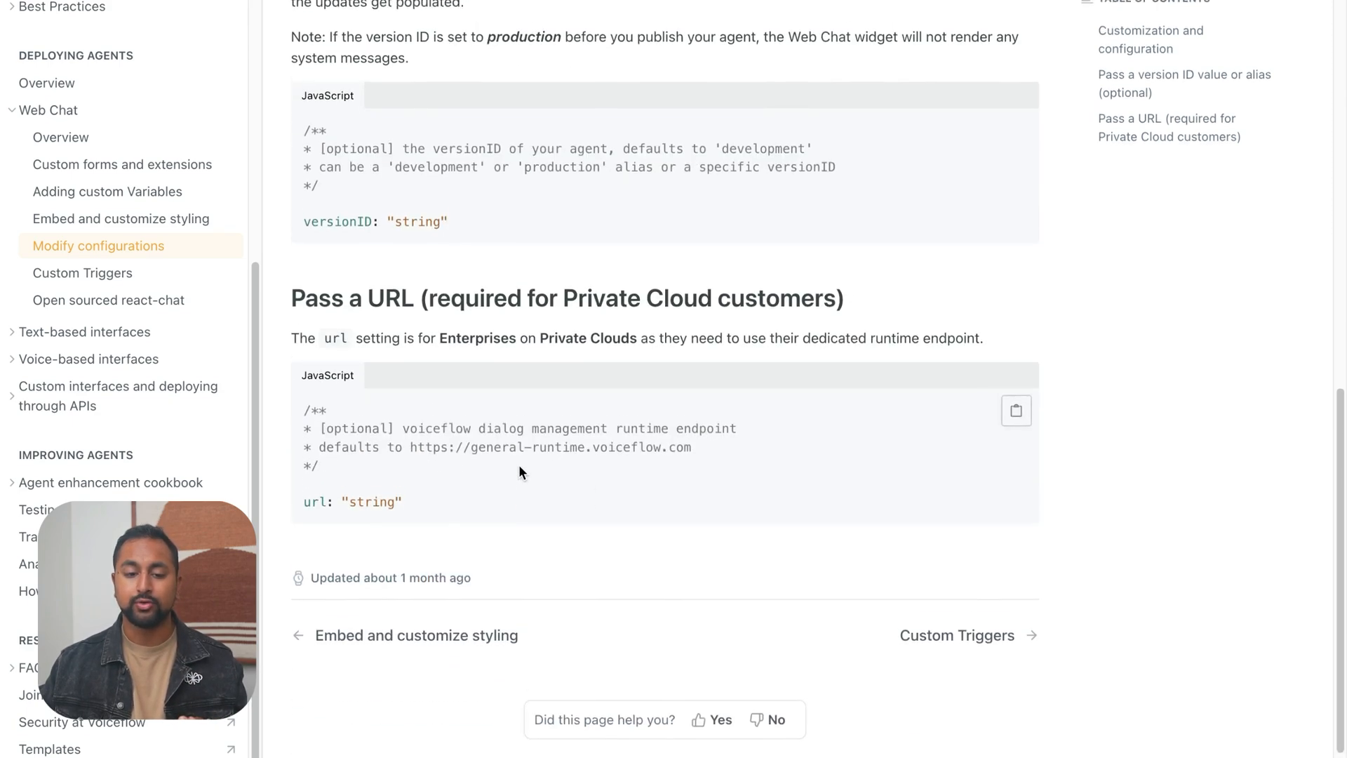
{"action": "scroll", "coordinate": [519, 470], "scroll_direction": "up", "scroll_amount": 15}
Open the Adding custom Variables docs page and examine the launch event payload example that passes a user name and e-mail
{"action": "left_click", "coordinate": [107, 276]}
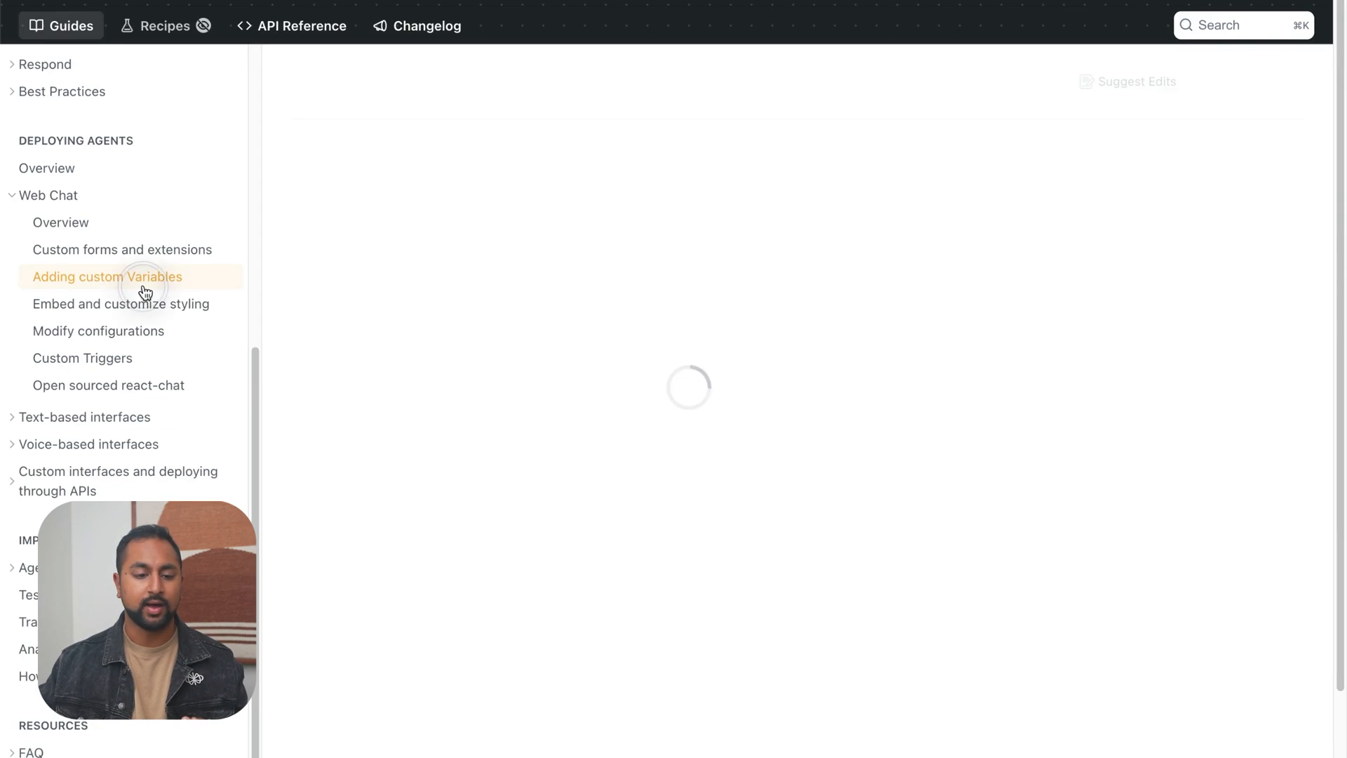
{"action": "scroll", "coordinate": [620, 341], "scroll_direction": "down", "scroll_amount": 12}
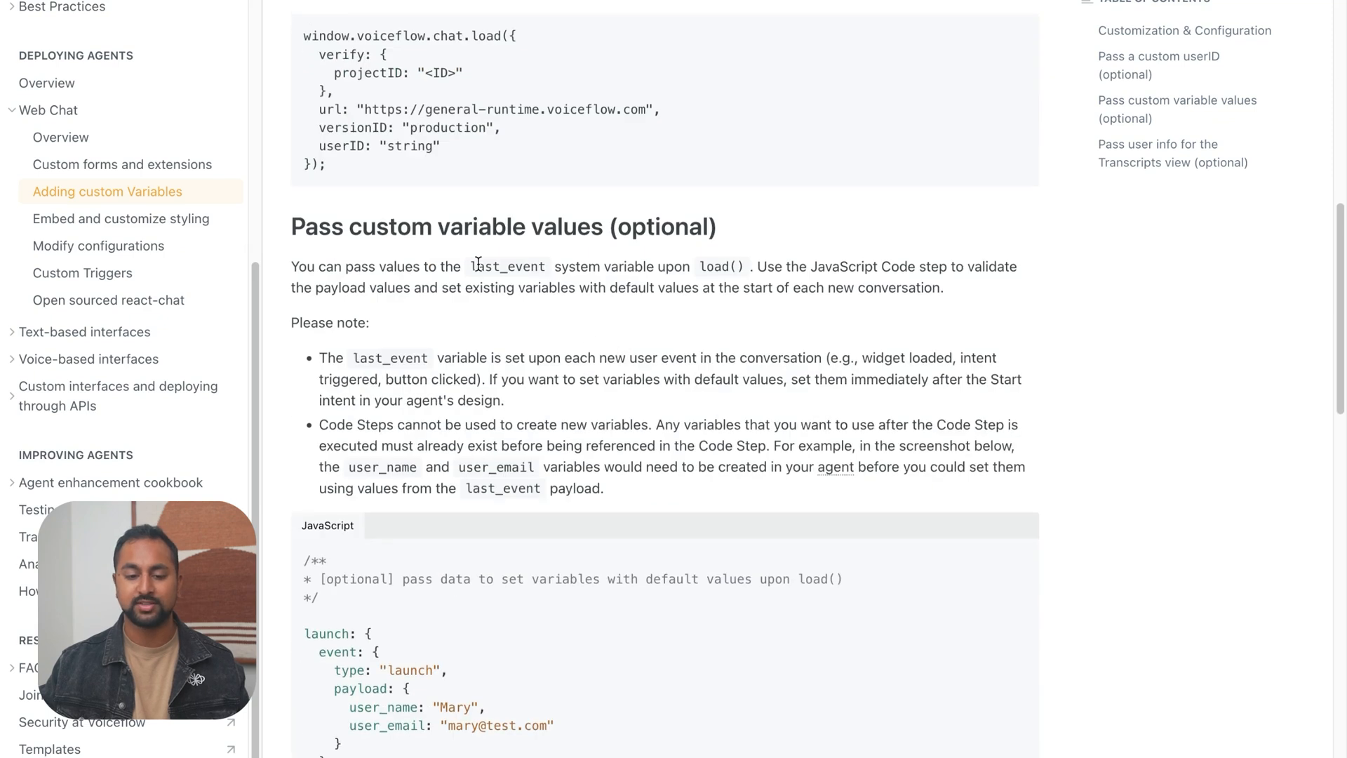
{"action": "scroll", "coordinate": [507, 150], "scroll_direction": "down", "scroll_amount": 4}
{"action": "left_click_drag", "start_coordinate": [313, 470], "coordinate": [264, 278]}
{"action": "left_click", "coordinate": [355, 305]}
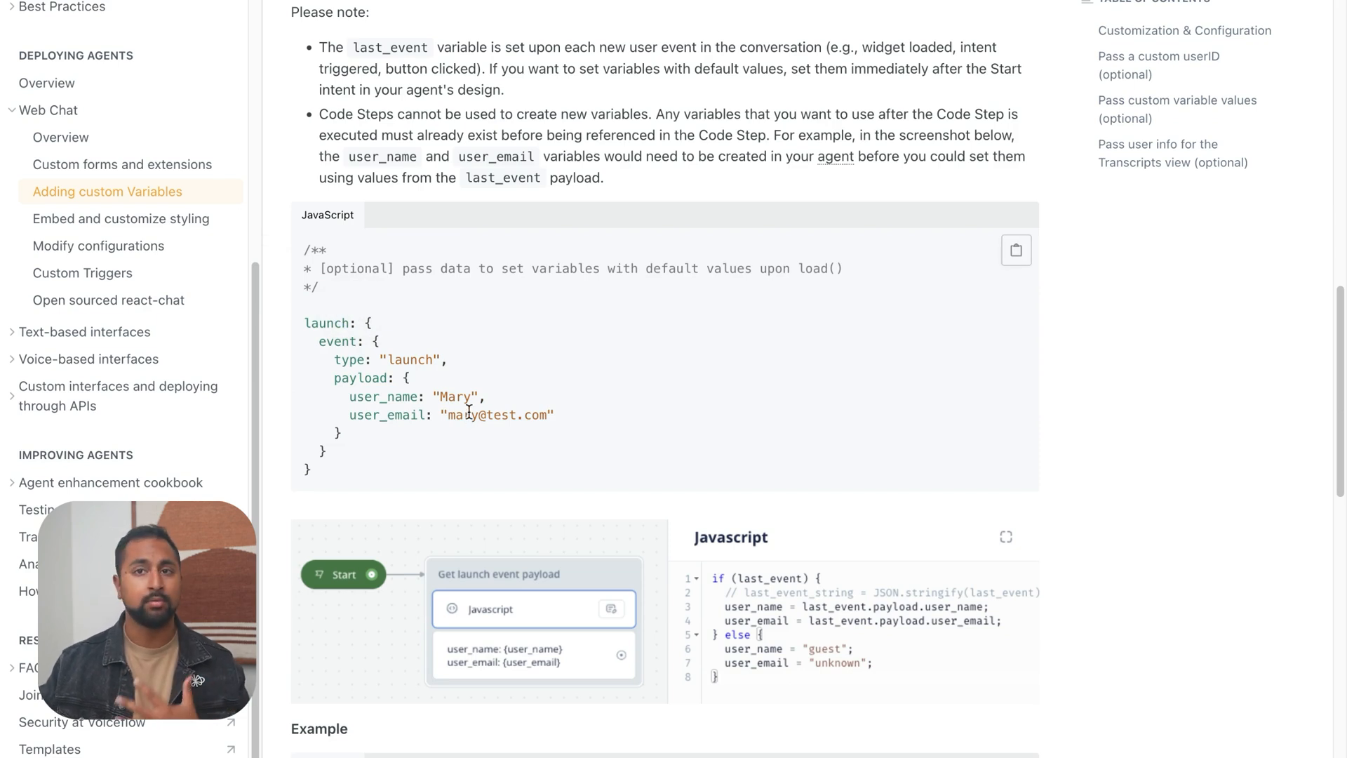
{"action": "left_click", "coordinate": [500, 465]}
{"action": "left_click_drag", "start_coordinate": [499, 465], "coordinate": [304, 320]}
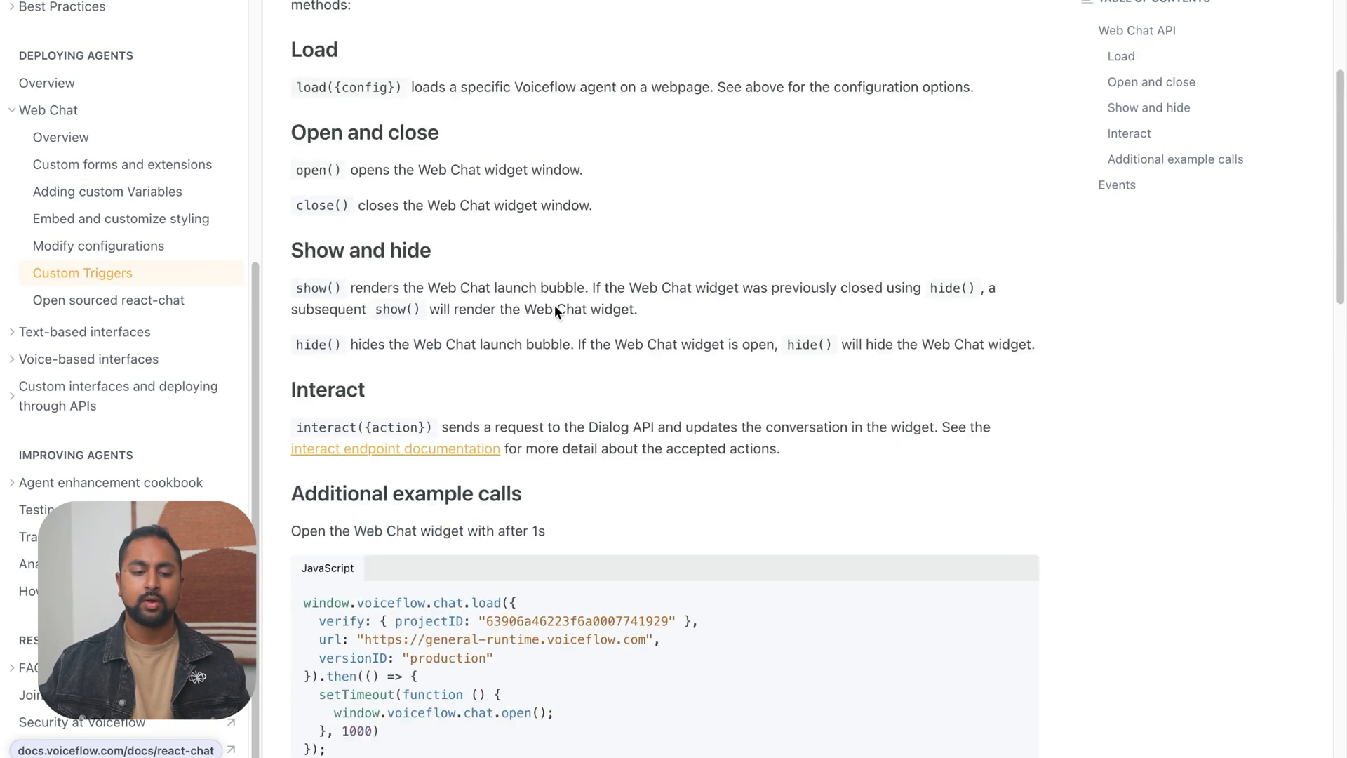
Open the Custom Triggers docs page and read the Load, Open and close, Show and hide, and Interact methods
{"action": "scroll", "coordinate": [555, 305], "scroll_direction": "up", "scroll_amount": 10}
{"action": "scroll", "coordinate": [554, 305], "scroll_direction": "down", "scroll_amount": 10}
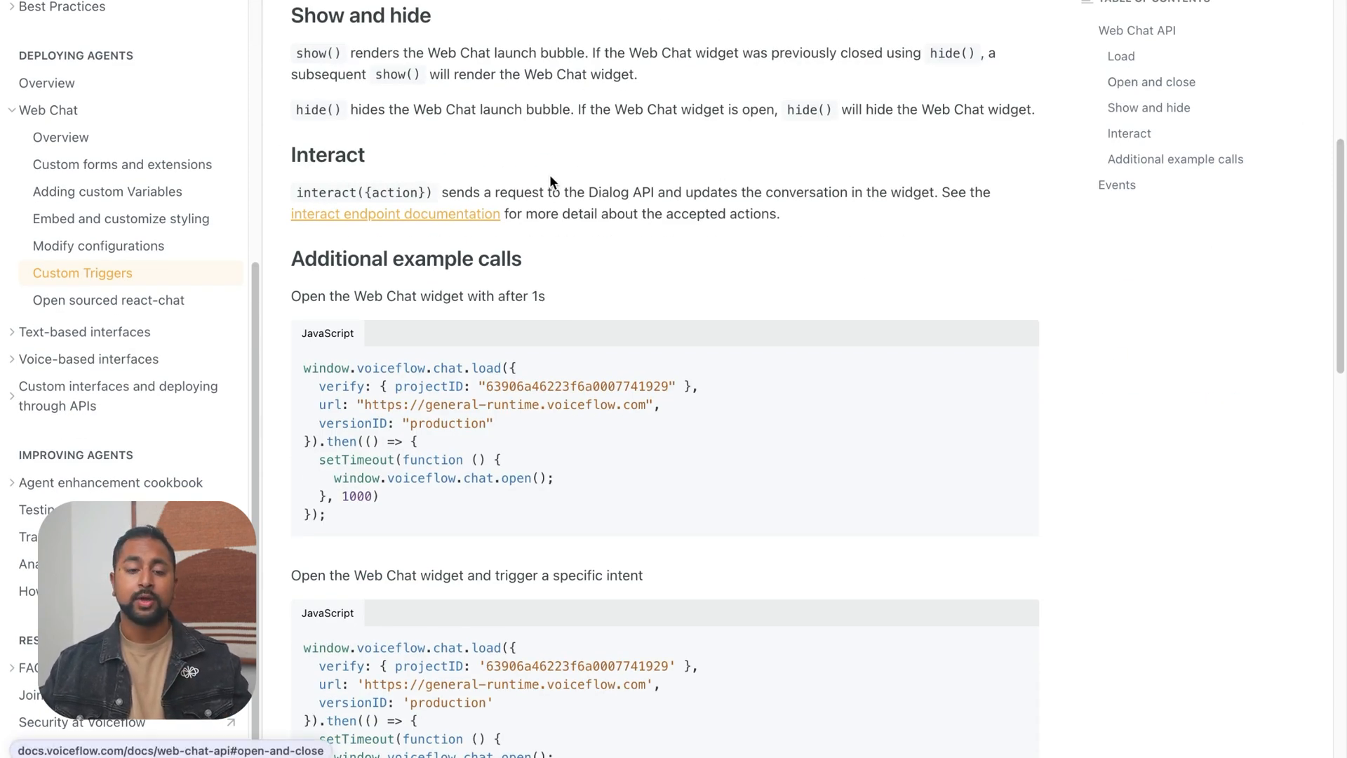
{"action": "scroll", "coordinate": [553, 174], "scroll_direction": "up", "scroll_amount": 10}
{"action": "scroll", "coordinate": [481, 252], "scroll_direction": "down", "scroll_amount": 5}
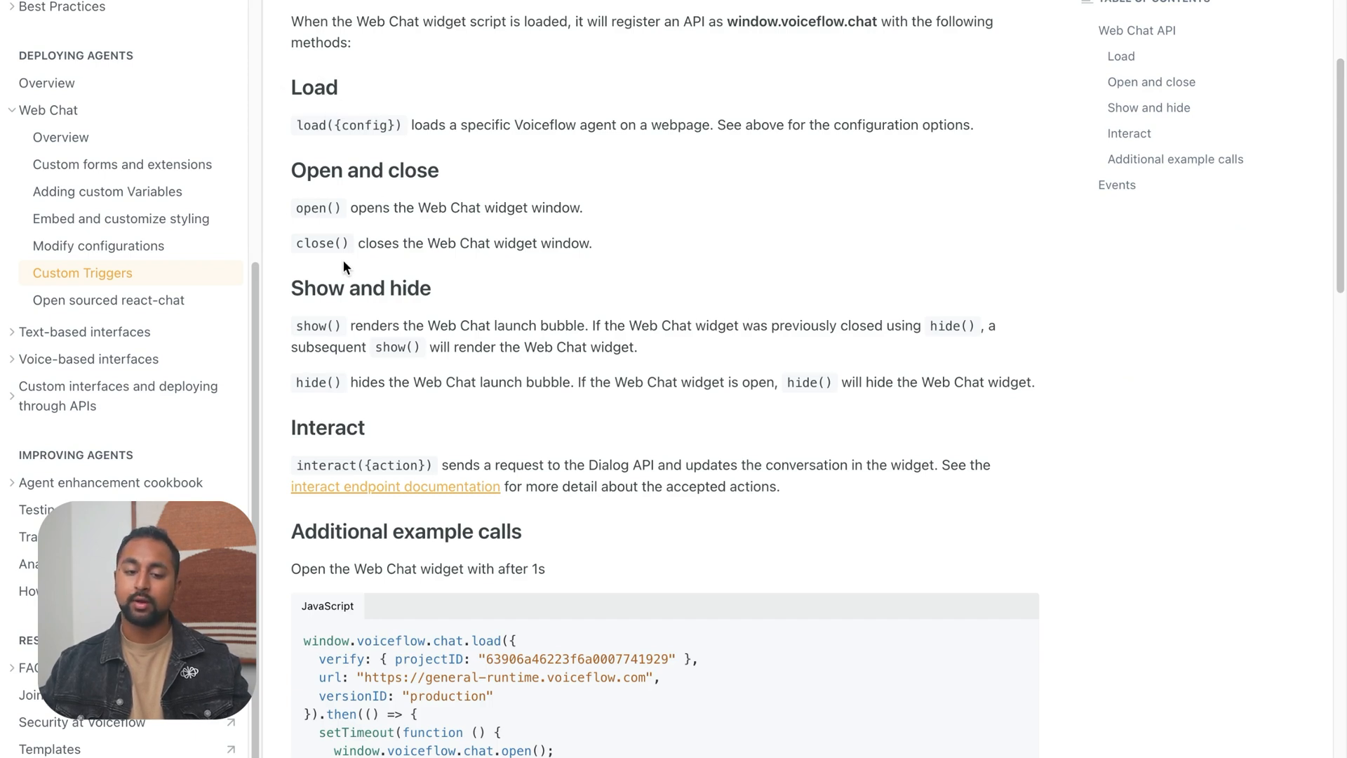
{"action": "scroll", "coordinate": [358, 269], "scroll_direction": "down", "scroll_amount": 1}
{"action": "scroll", "coordinate": [368, 267], "scroll_direction": "down", "scroll_amount": 4}
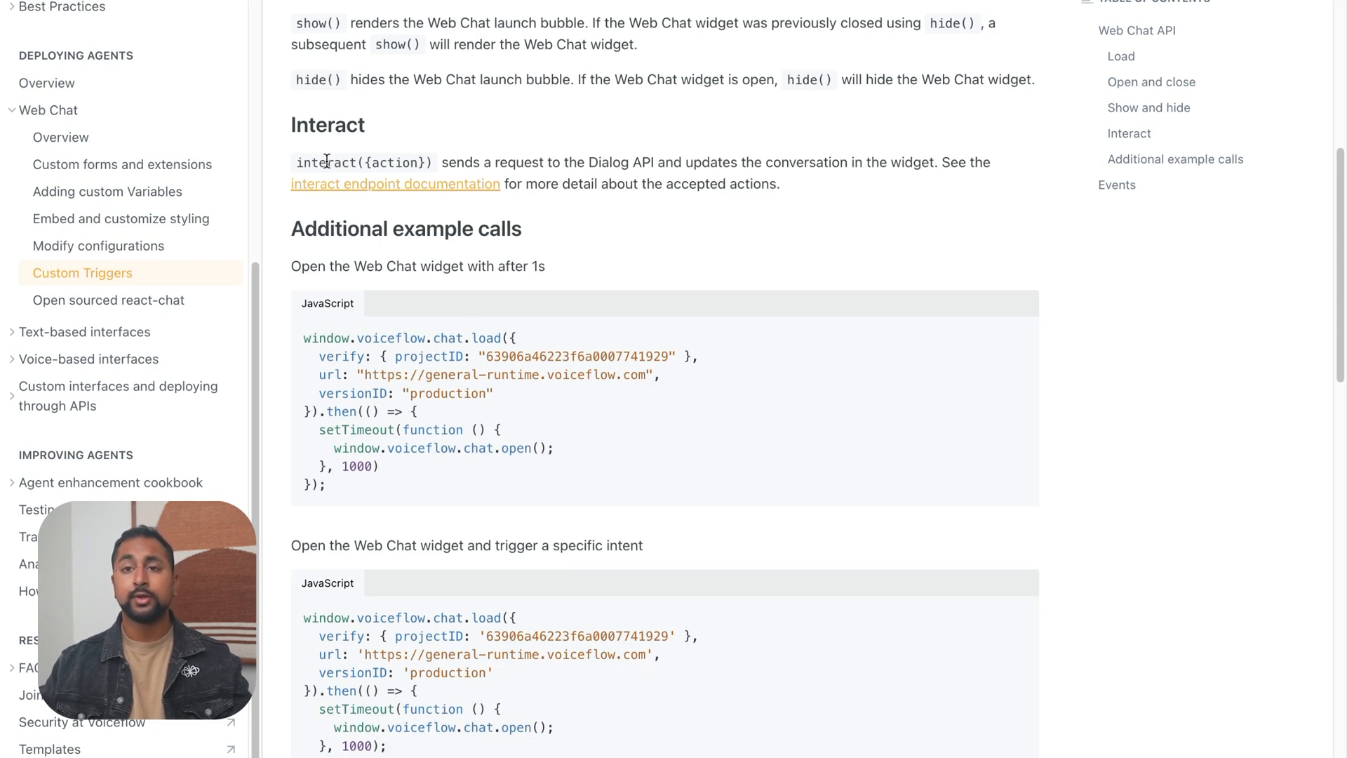
{"action": "scroll", "coordinate": [372, 229], "scroll_direction": "down", "scroll_amount": 8}
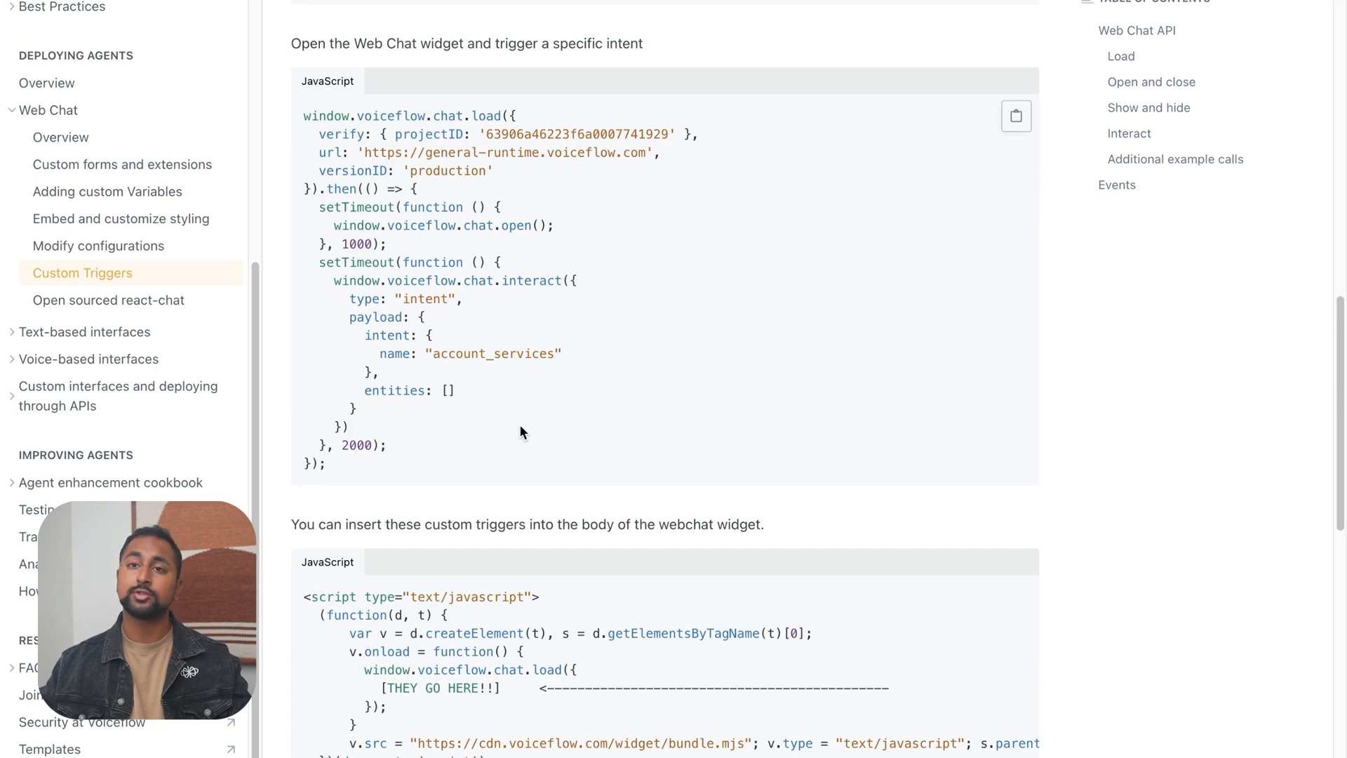
Examine the example that opens the Web Chat widget and triggers a specific intent, and where custom triggers go in the widget script
{"action": "left_click_drag", "start_coordinate": [488, 465], "coordinate": [309, 278]}
{"action": "left_click", "coordinate": [440, 346]}
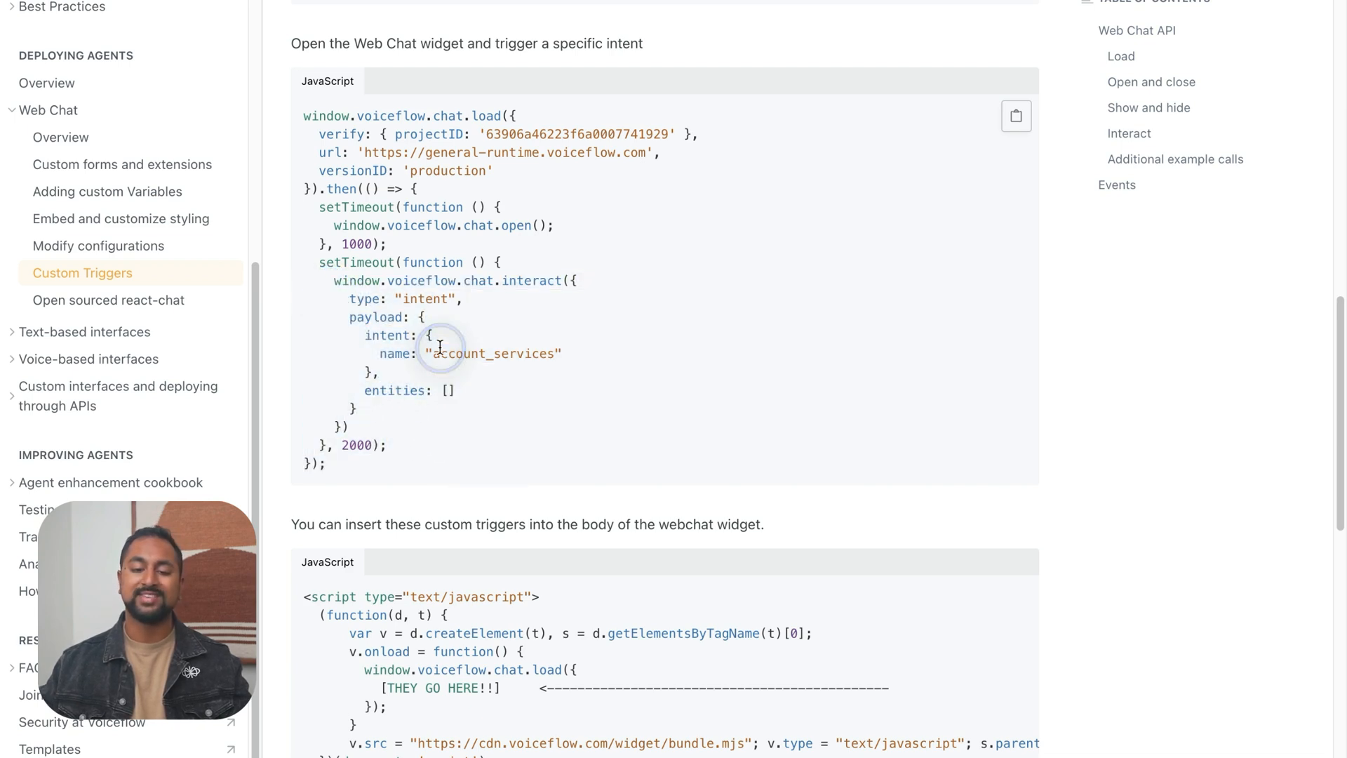
{"action": "left_click", "coordinate": [553, 353]}
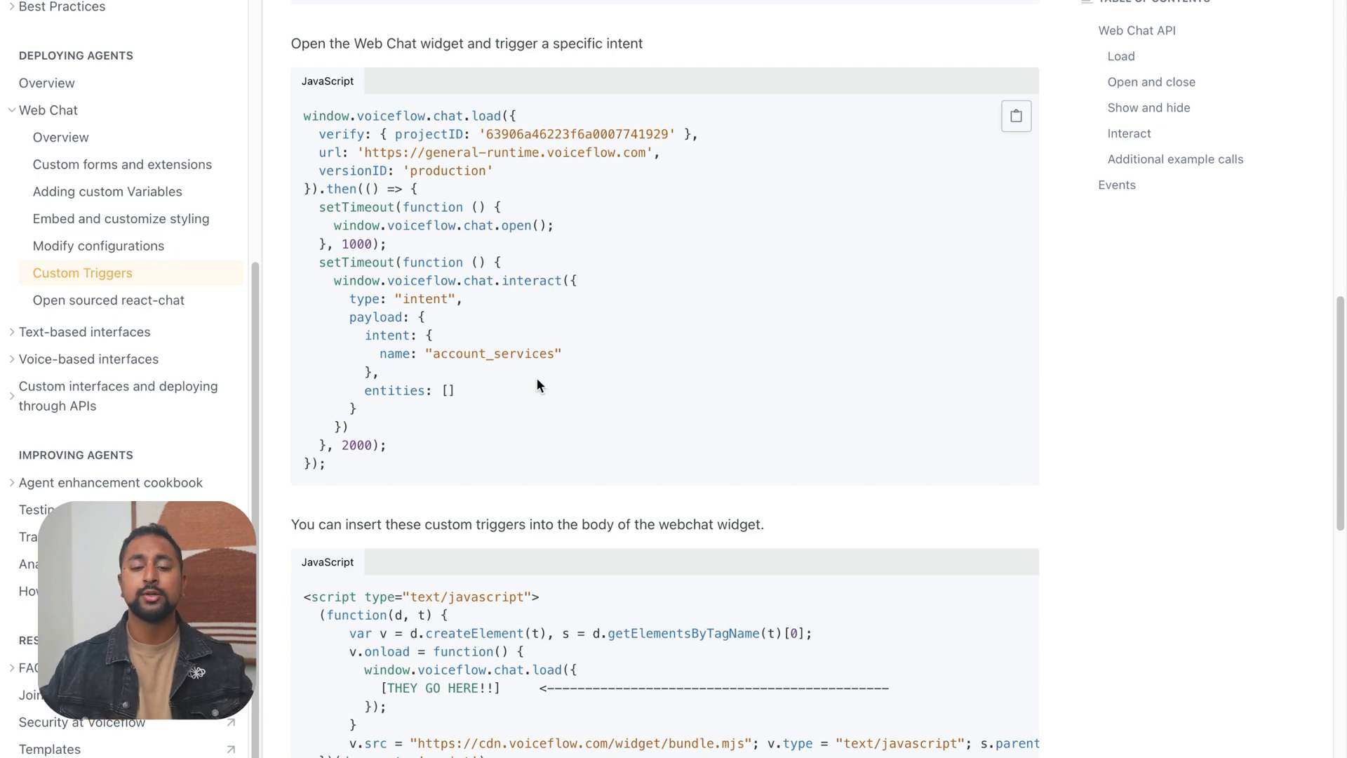
{"action": "scroll", "coordinate": [529, 398], "scroll_direction": "down", "scroll_amount": 3}
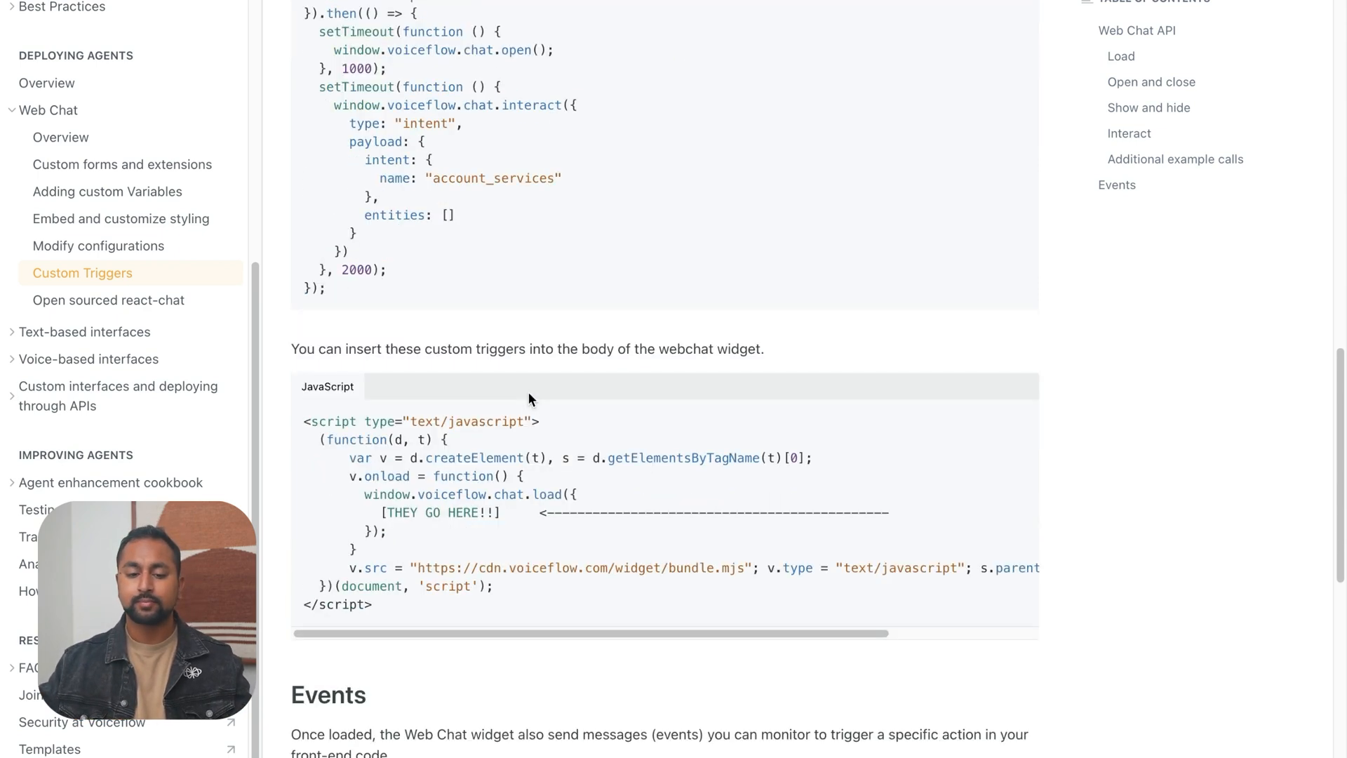
{"action": "scroll", "coordinate": [528, 399], "scroll_direction": "up", "scroll_amount": 3}
{"action": "scroll", "coordinate": [529, 397], "scroll_direction": "up", "scroll_amount": 4}
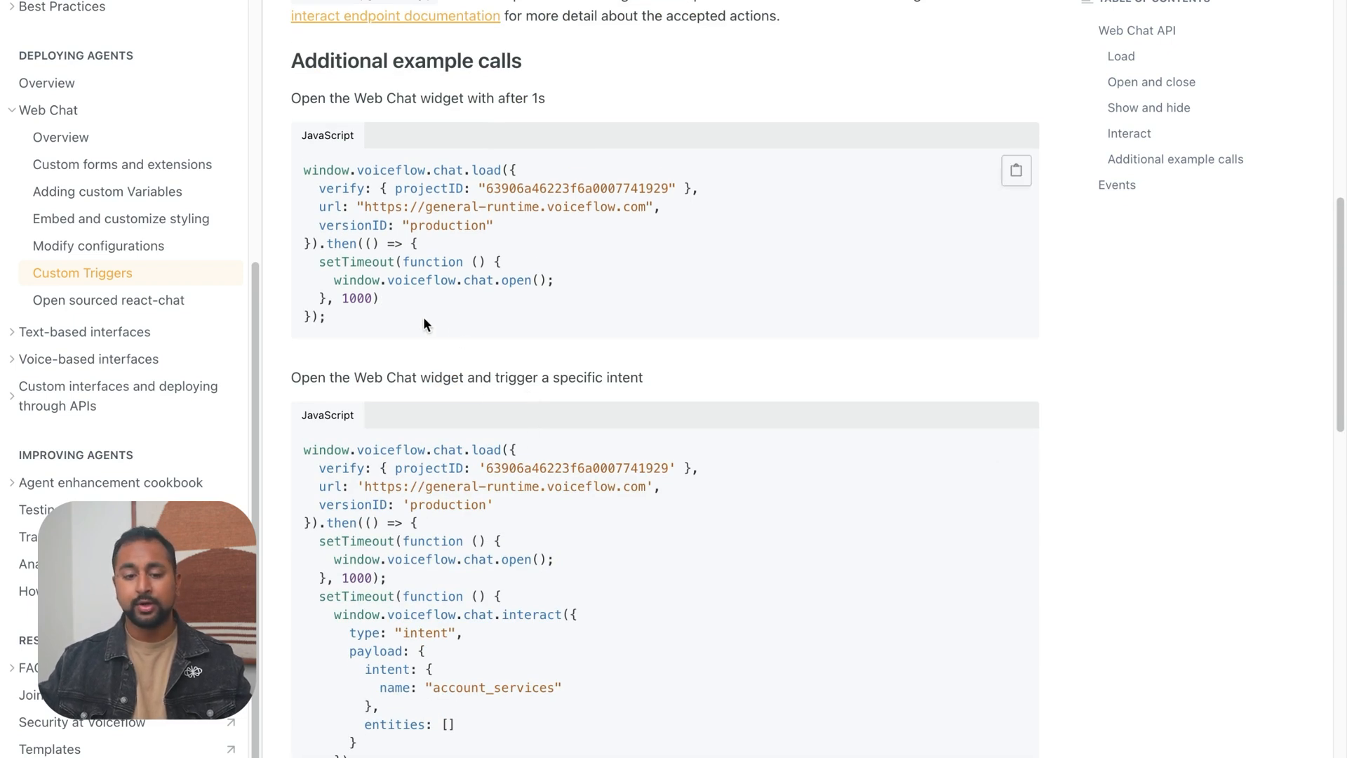
Study the example call that opens the Web Chat widget after 1s, including its load block, then callback, setTimeout and chat.open call
{"action": "left_click_drag", "start_coordinate": [301, 170], "coordinate": [514, 242]}
{"action": "left_click", "coordinate": [320, 262]}
{"action": "left_click_drag", "start_coordinate": [327, 244], "coordinate": [392, 245]}
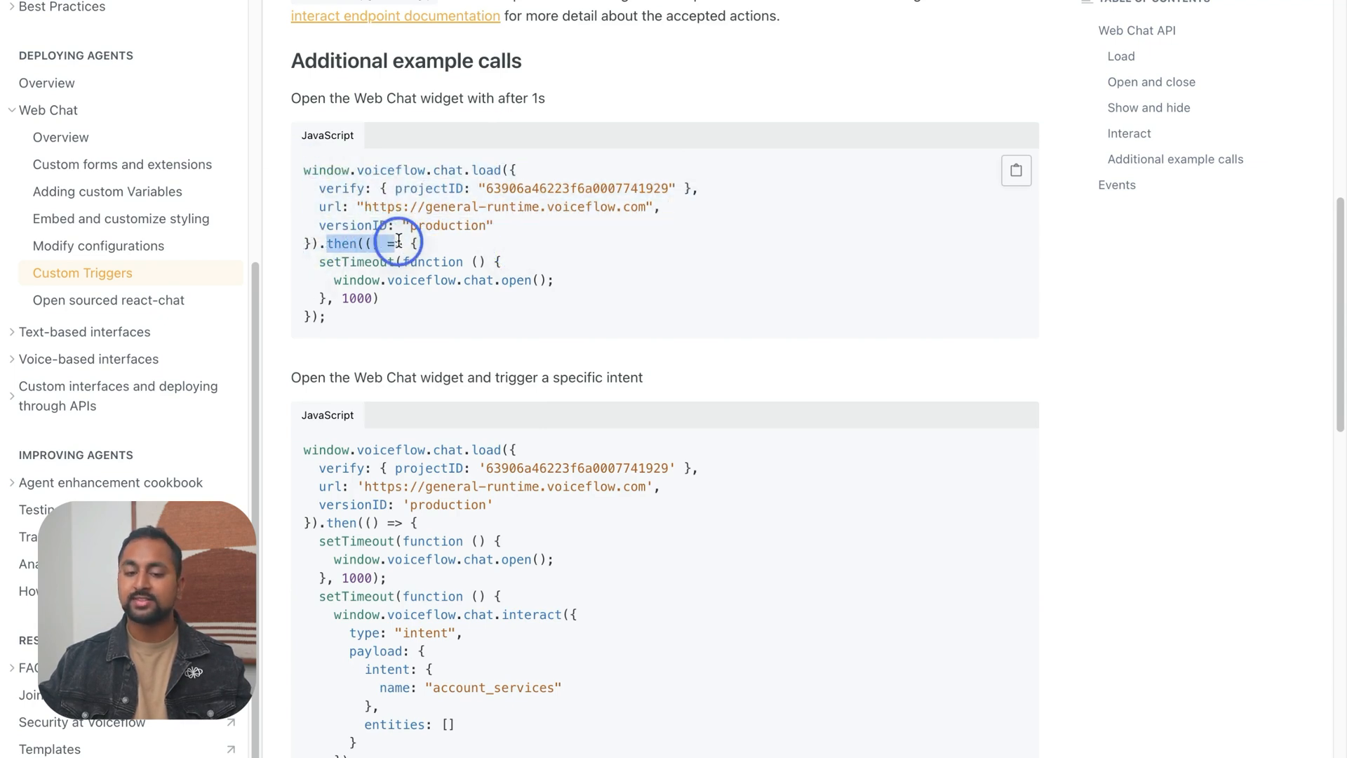
{"action": "left_click_drag", "start_coordinate": [327, 170], "coordinate": [495, 223]}
{"action": "left_click", "coordinate": [350, 258]}
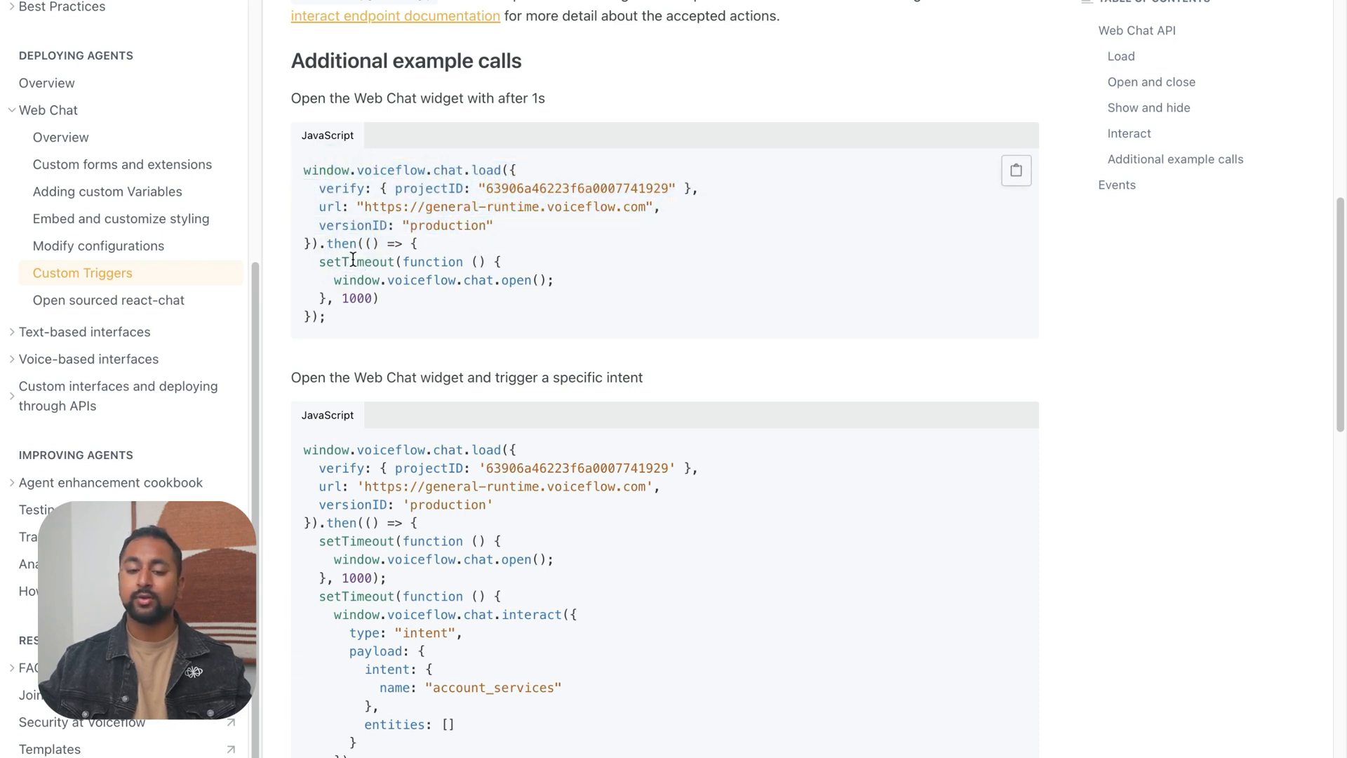
{"action": "left_click_drag", "start_coordinate": [341, 299], "coordinate": [371, 298]}
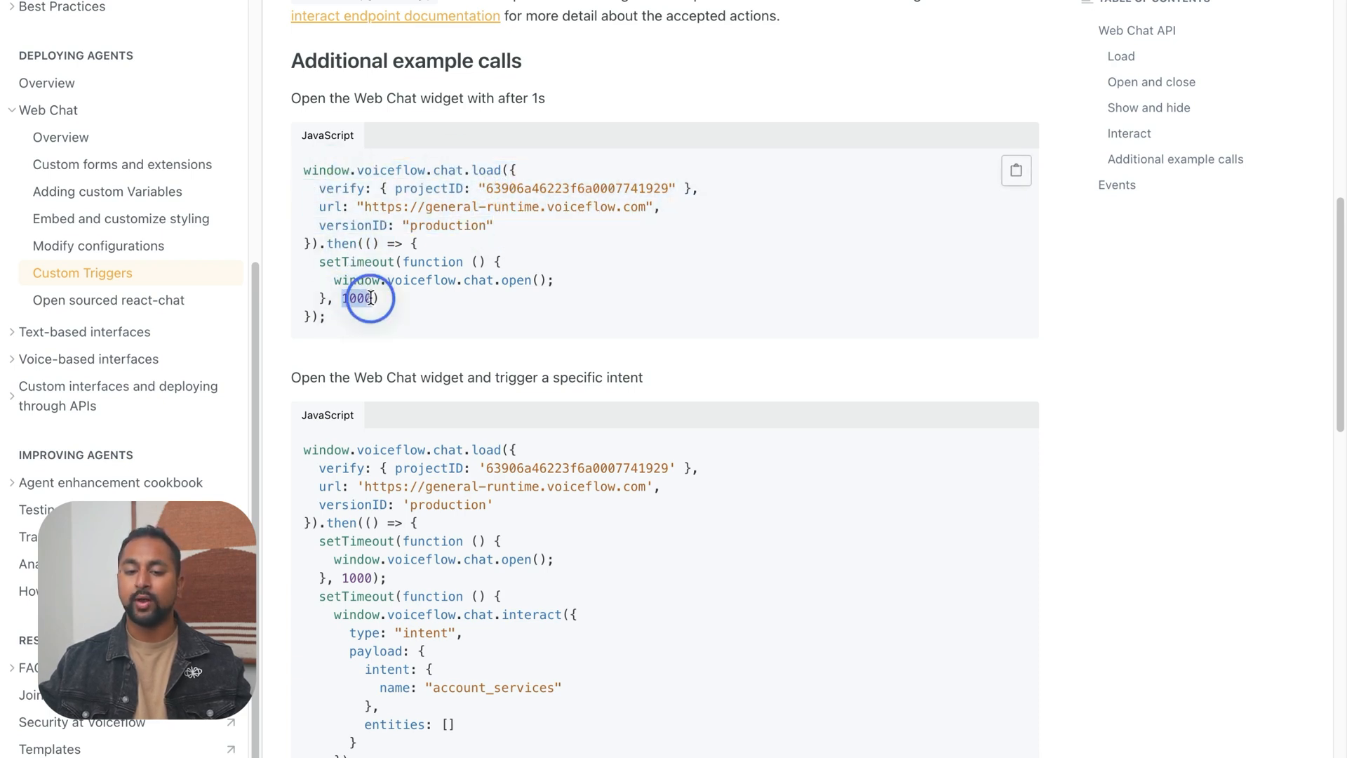
{"action": "left_click", "coordinate": [406, 285]}
{"action": "left_click_drag", "start_coordinate": [406, 285], "coordinate": [558, 283]}
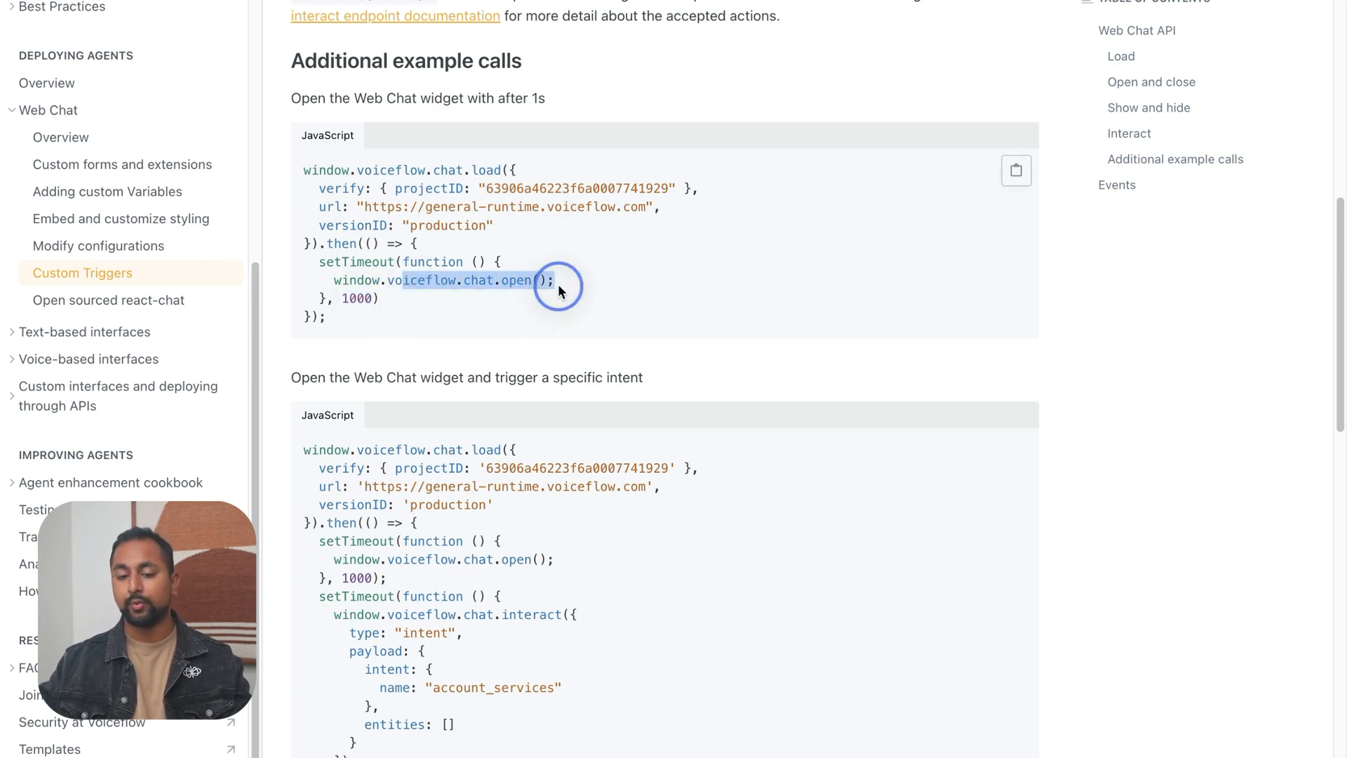
{"action": "left_click", "coordinate": [492, 305]}
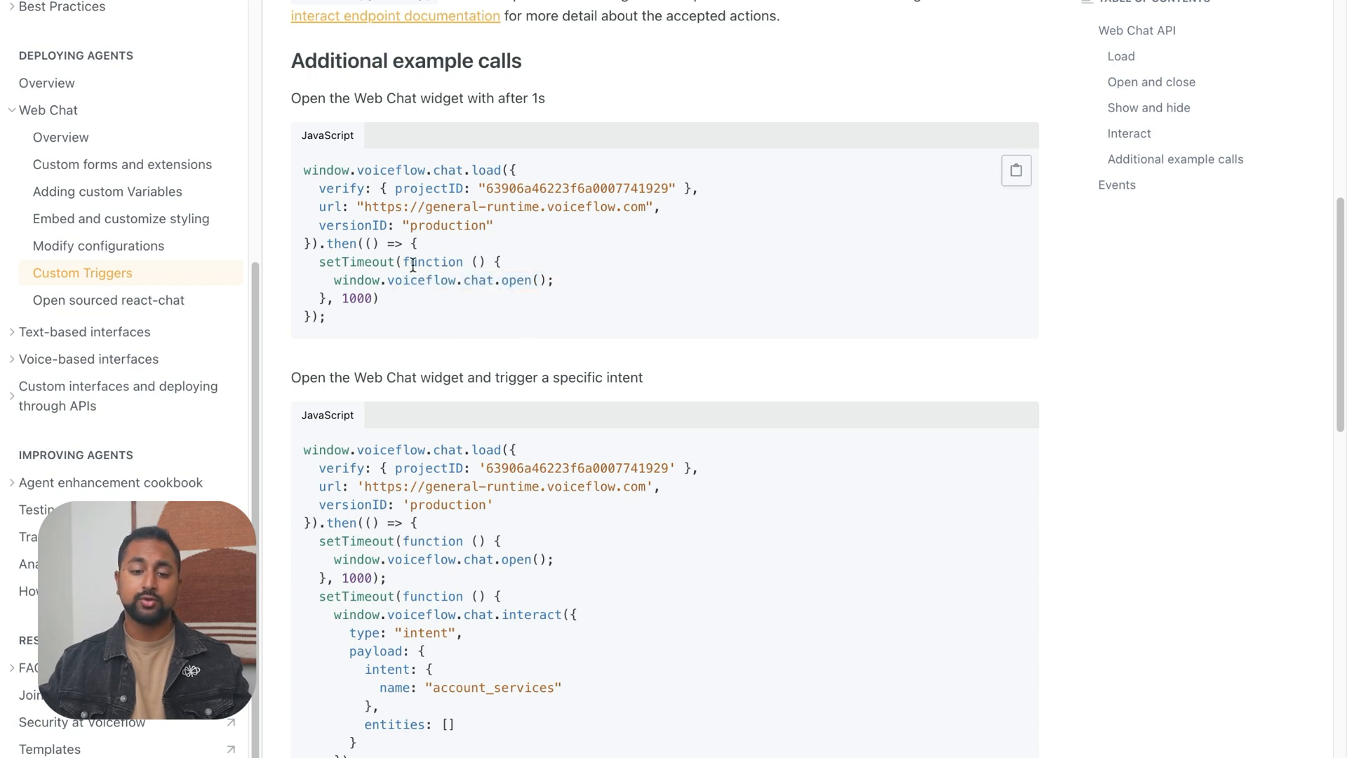
{"action": "left_click_drag", "start_coordinate": [357, 298], "coordinate": [306, 224]}
{"action": "left_click", "coordinate": [372, 320]}
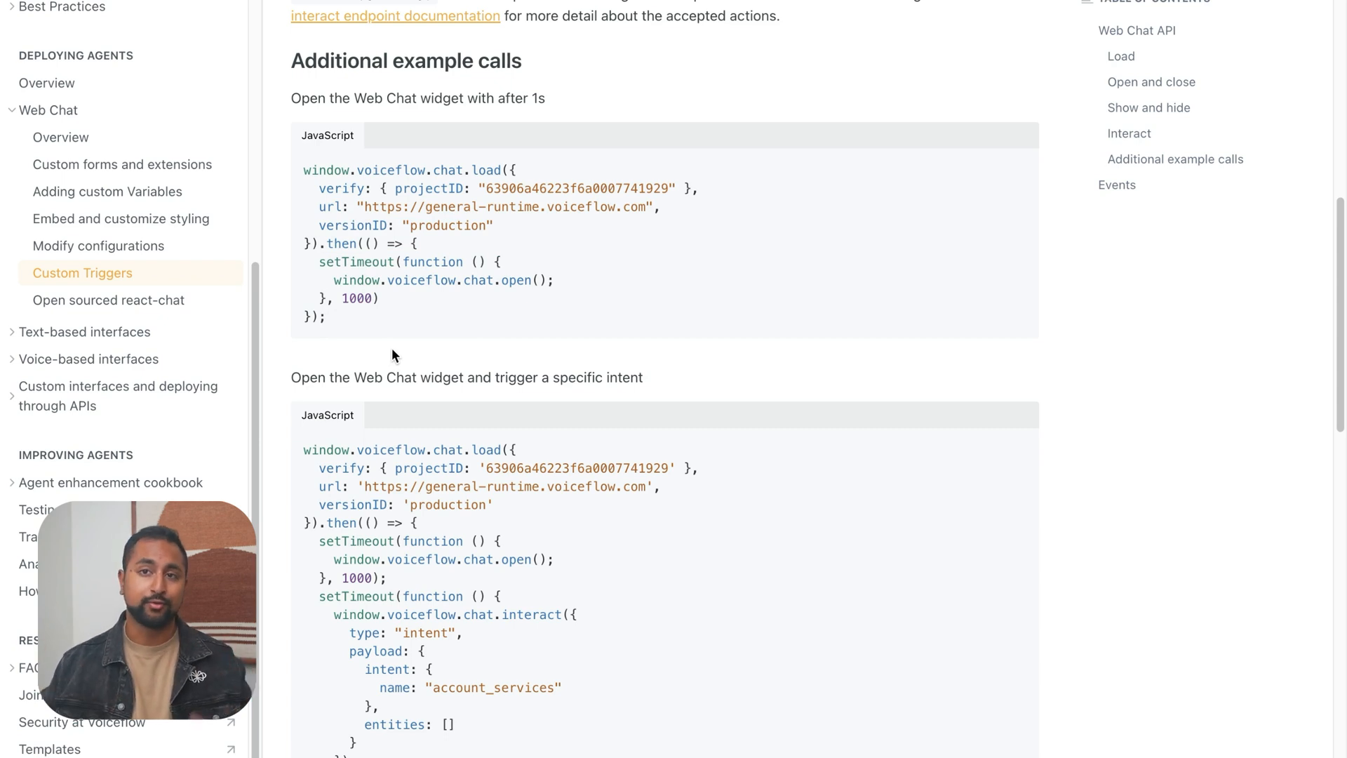
Switch to the Webflow tab and copy the whole Voiceflow web chat loader script from the Home page's Before </body> tag code
{"action": "mouse_move", "coordinate": [982, 726]}
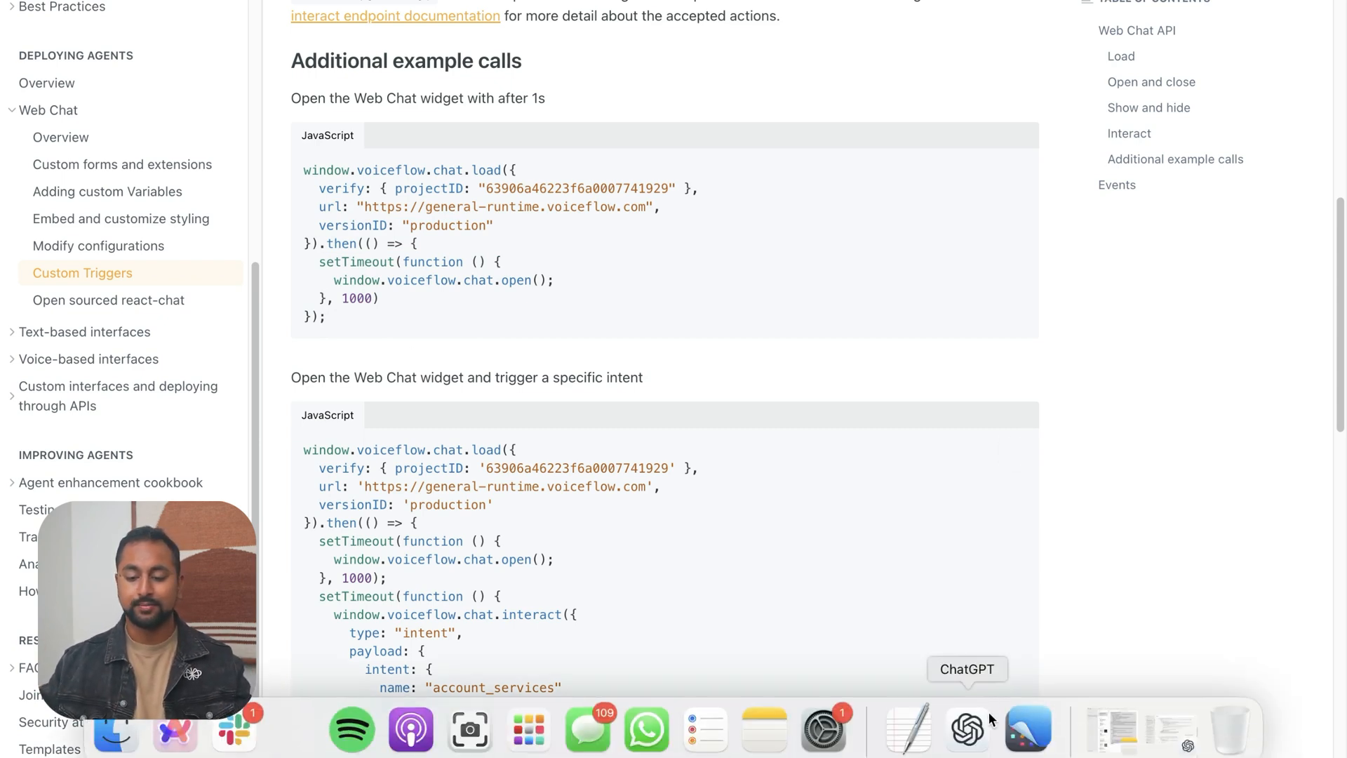
{"action": "mouse_move", "coordinate": [6, 295]}
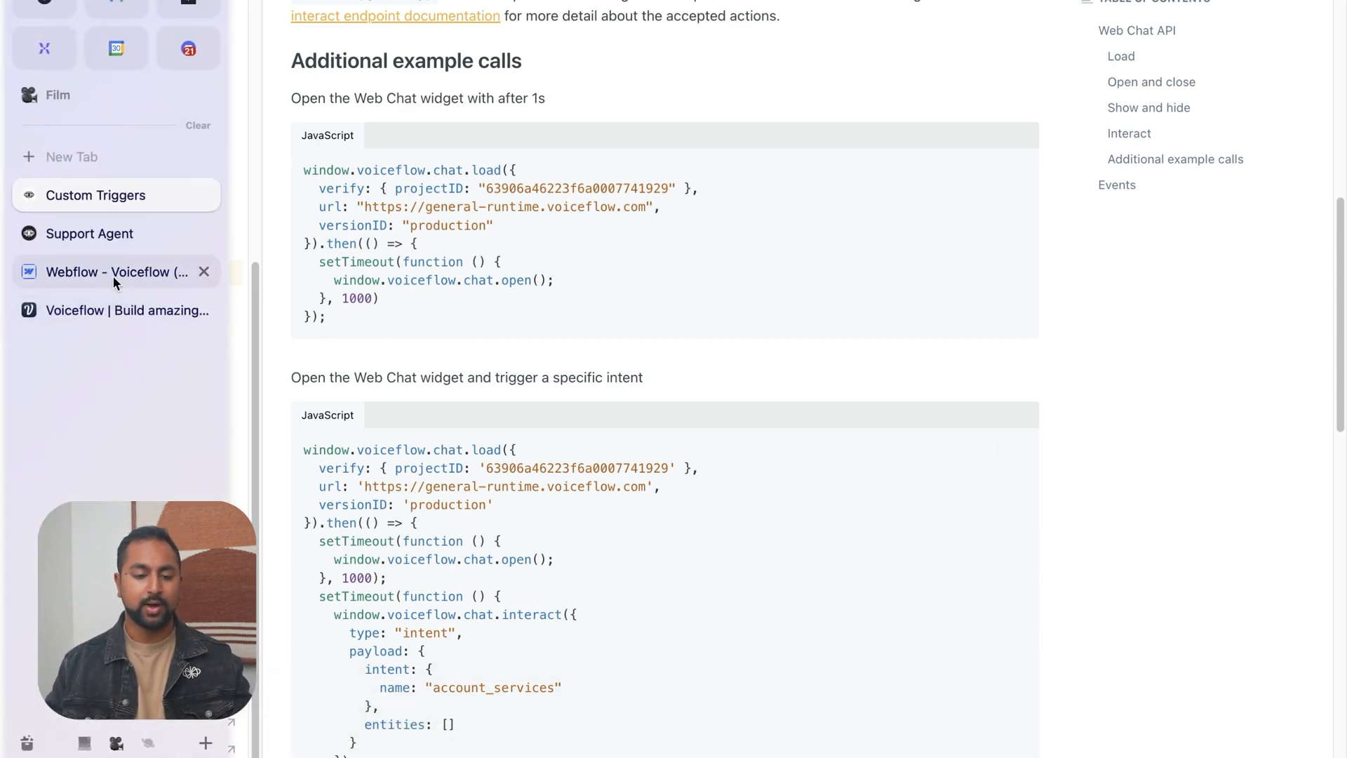
{"action": "left_click", "coordinate": [112, 275]}
{"action": "scroll", "coordinate": [643, 459], "scroll_direction": "down", "scroll_amount": 6}
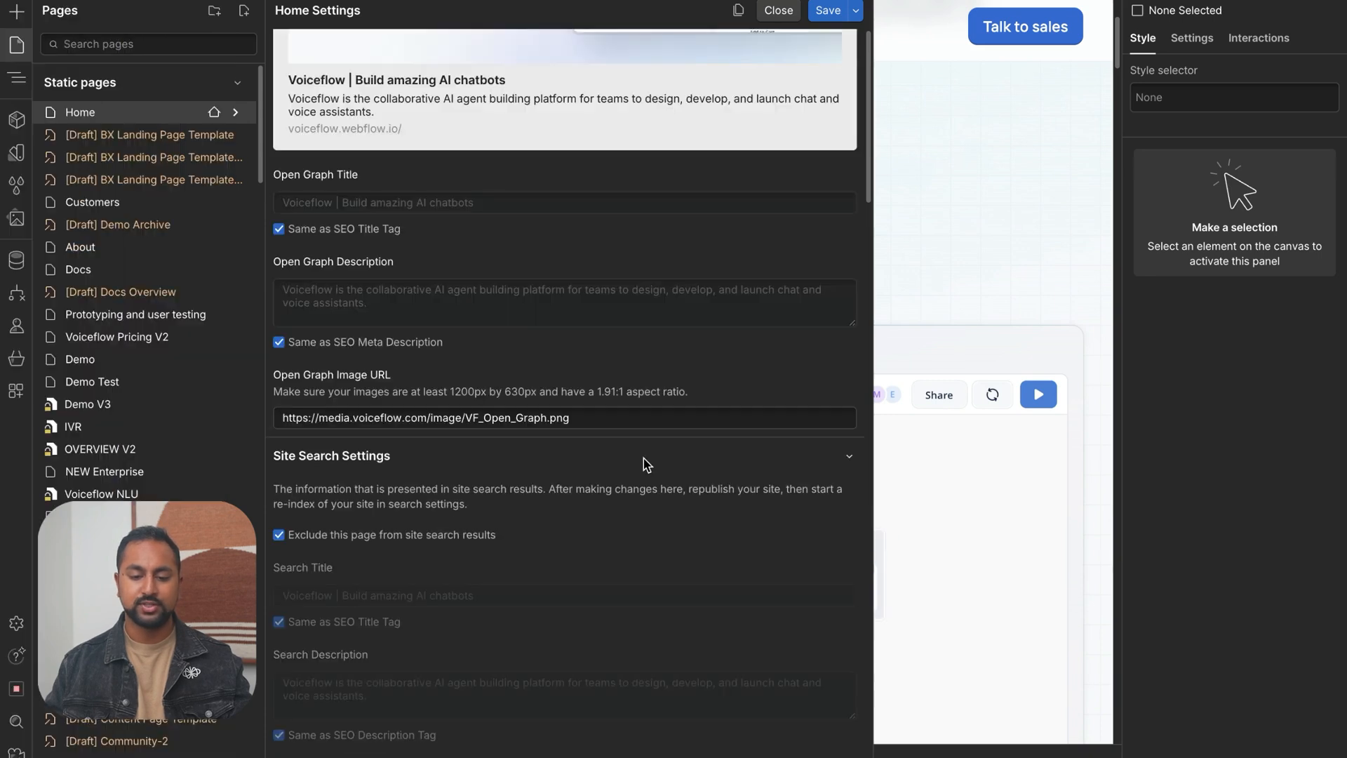
{"action": "scroll", "coordinate": [645, 461], "scroll_direction": "down", "scroll_amount": 15}
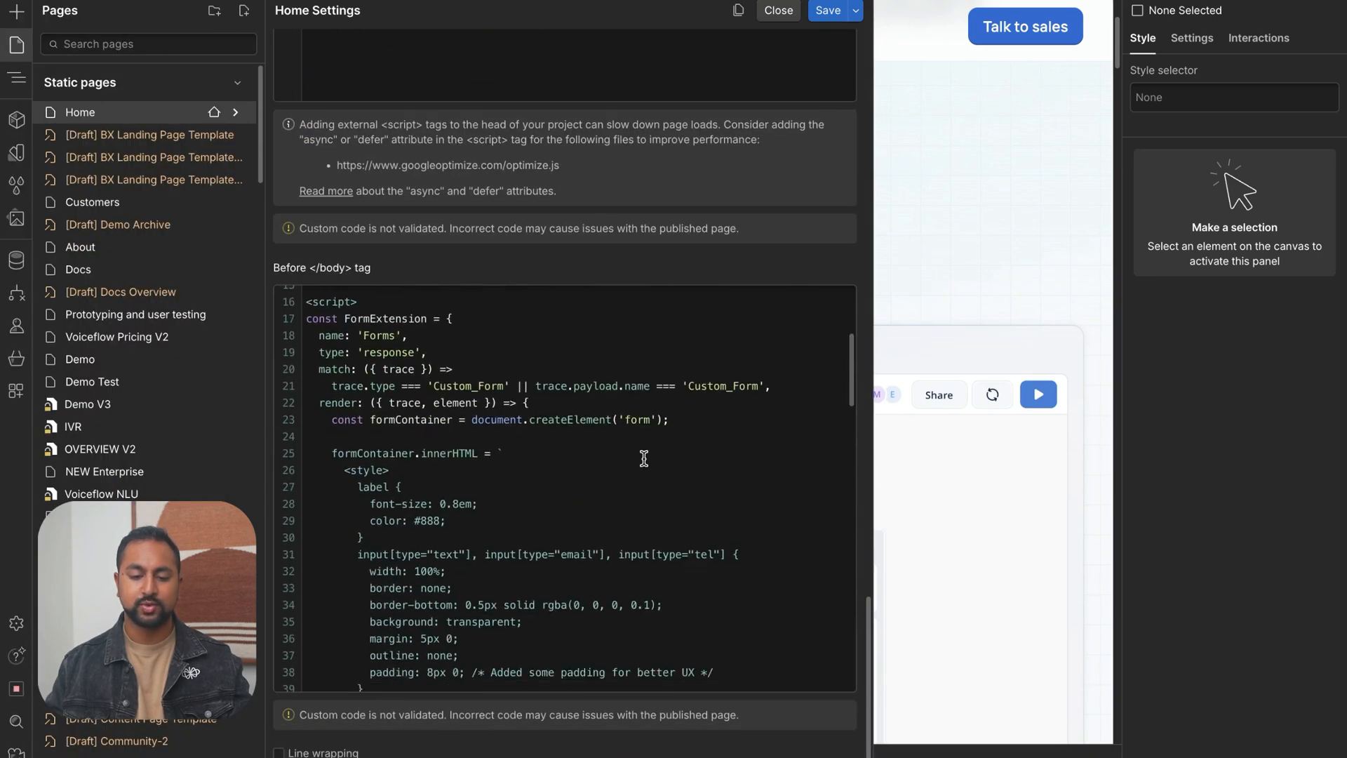
{"action": "scroll", "coordinate": [644, 459], "scroll_direction": "down", "scroll_amount": 18}
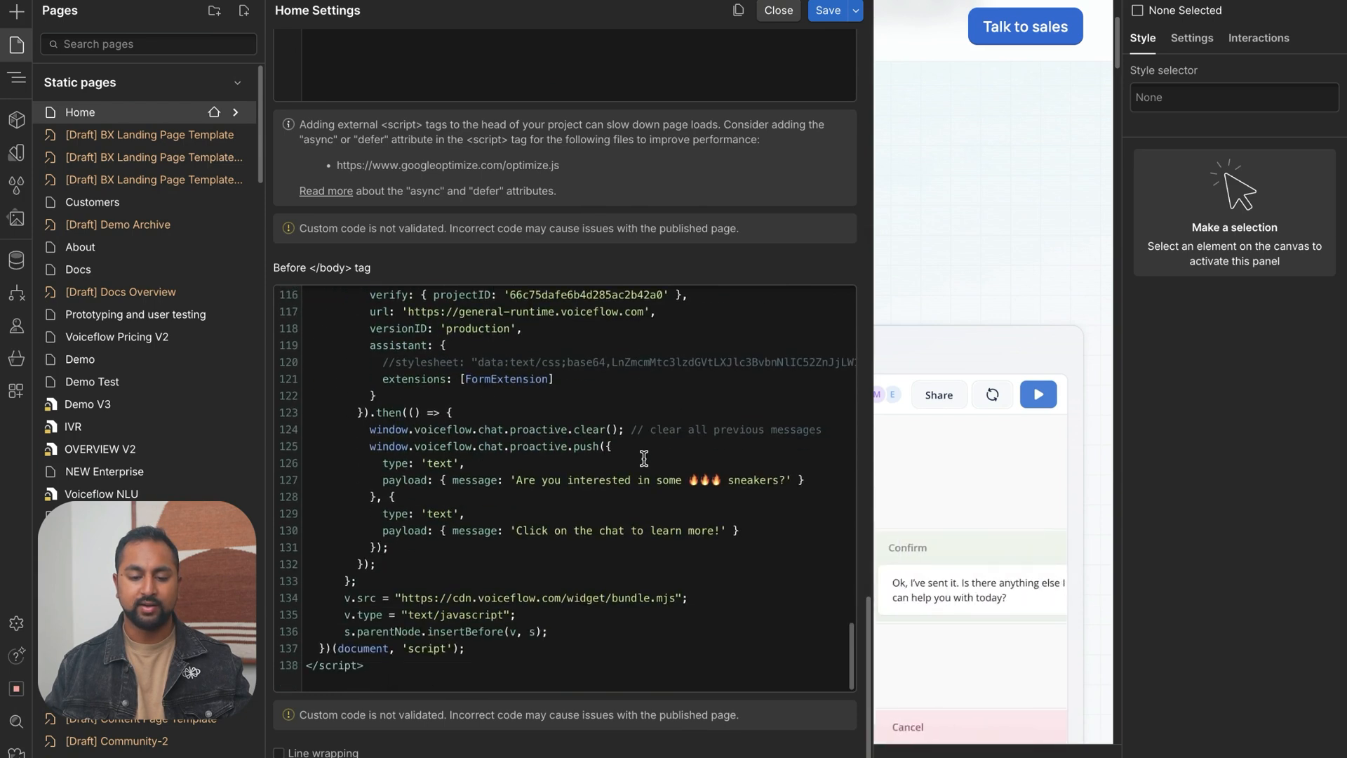
{"action": "scroll", "coordinate": [644, 458], "scroll_direction": "up", "scroll_amount": 3}
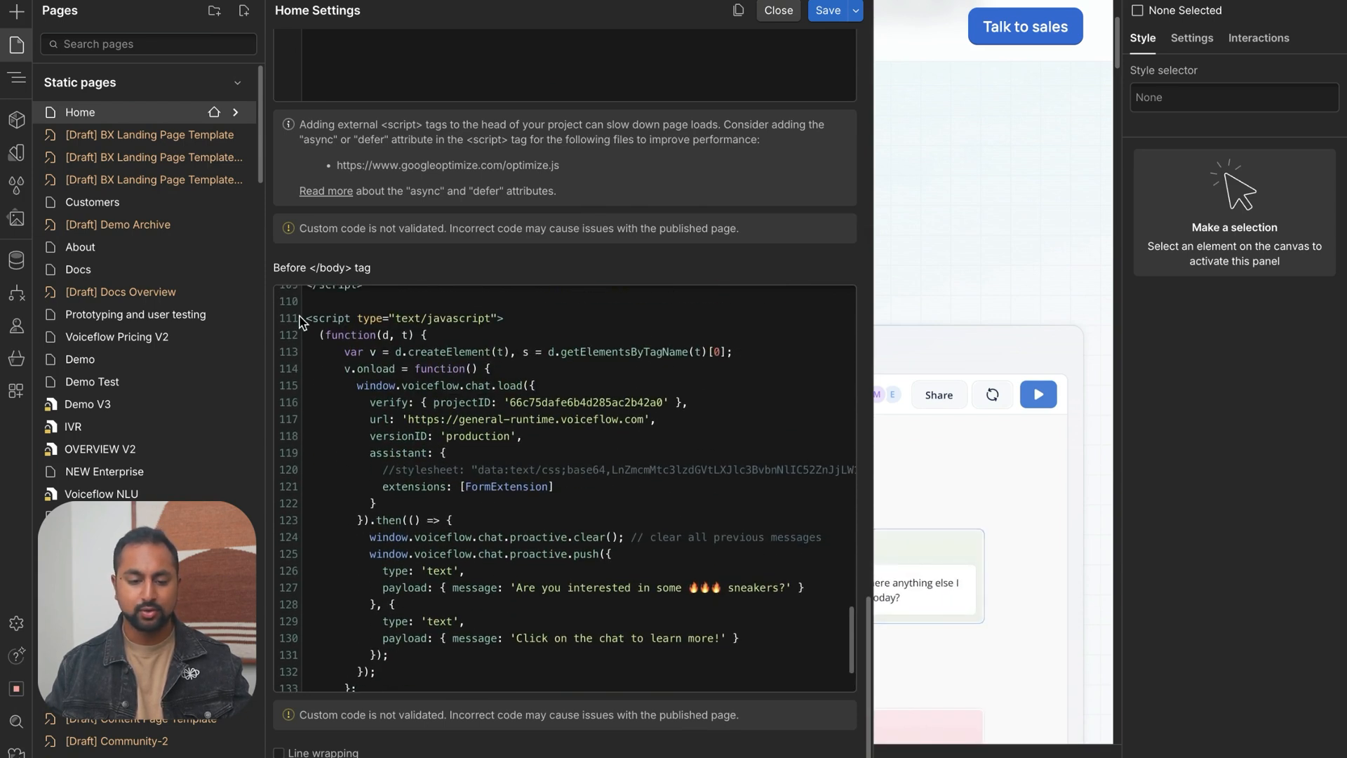
{"action": "left_click_drag", "start_coordinate": [303, 317], "coordinate": [421, 698]}
Switch to ChatGPT and draft a message containing the copied web chat widget script and the request "Add in this function to open it after 1s"
{"action": "key", "text": "ctrl+Left"}
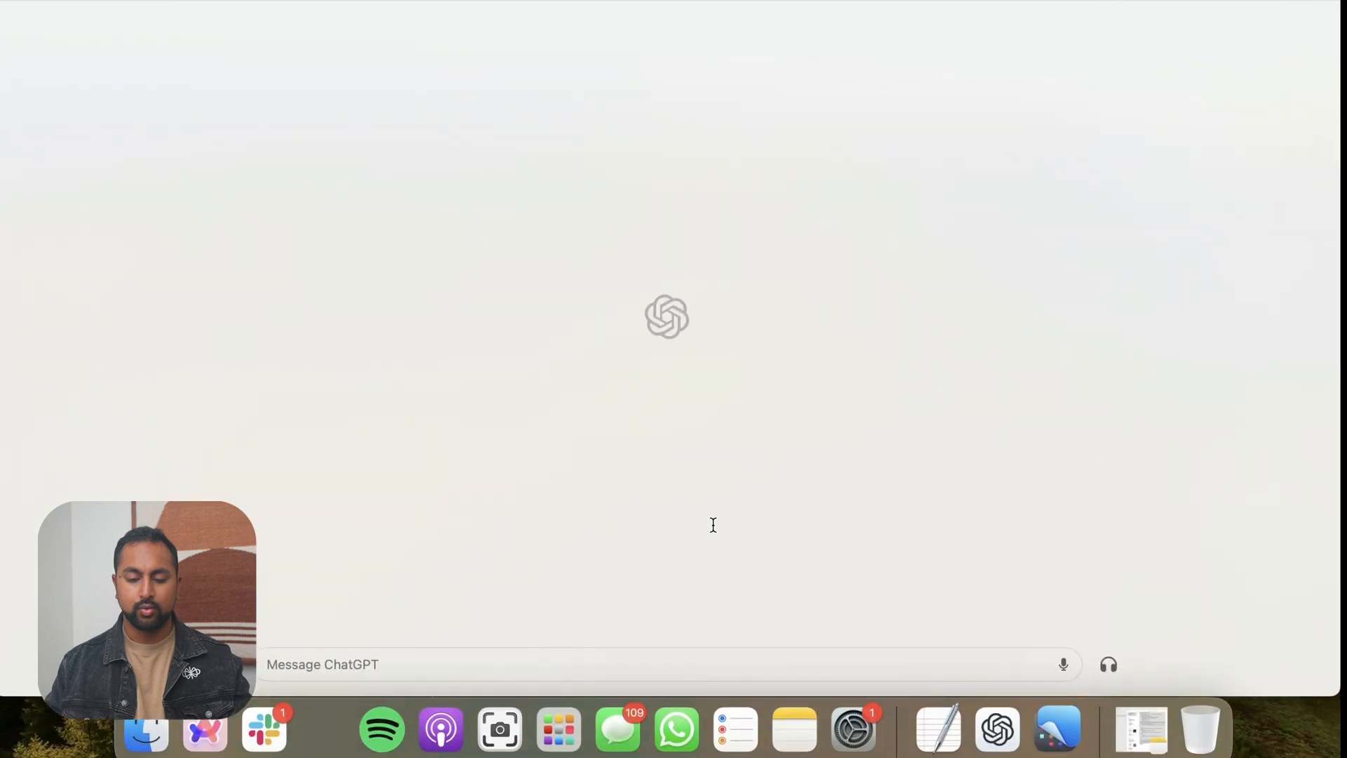
{"action": "left_click", "coordinate": [506, 668]}
{"action": "type", "text": "Here is the code for webchat widg"}
{"action": "key", "text": "super+v"}
{"action": "type", "text": "Ad"}
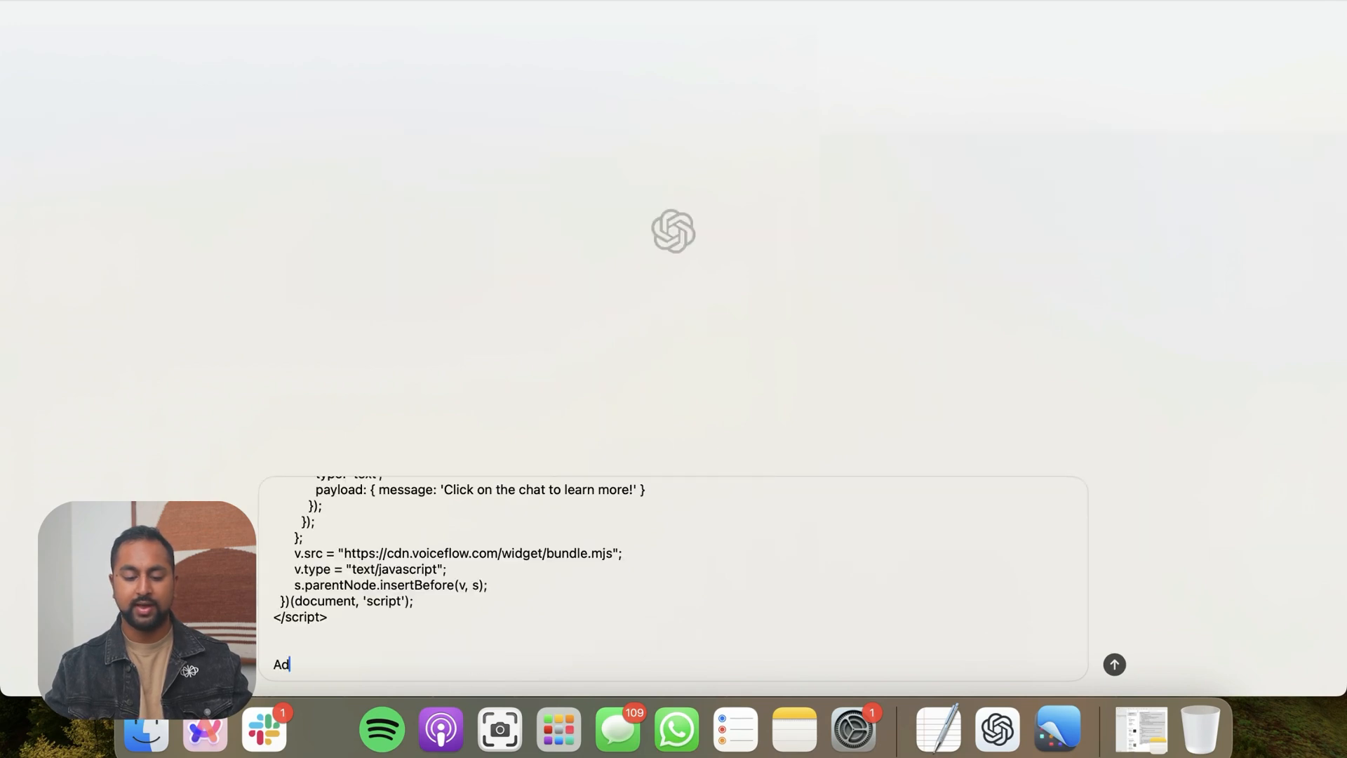
{"action": "type", "text": "d in this "}
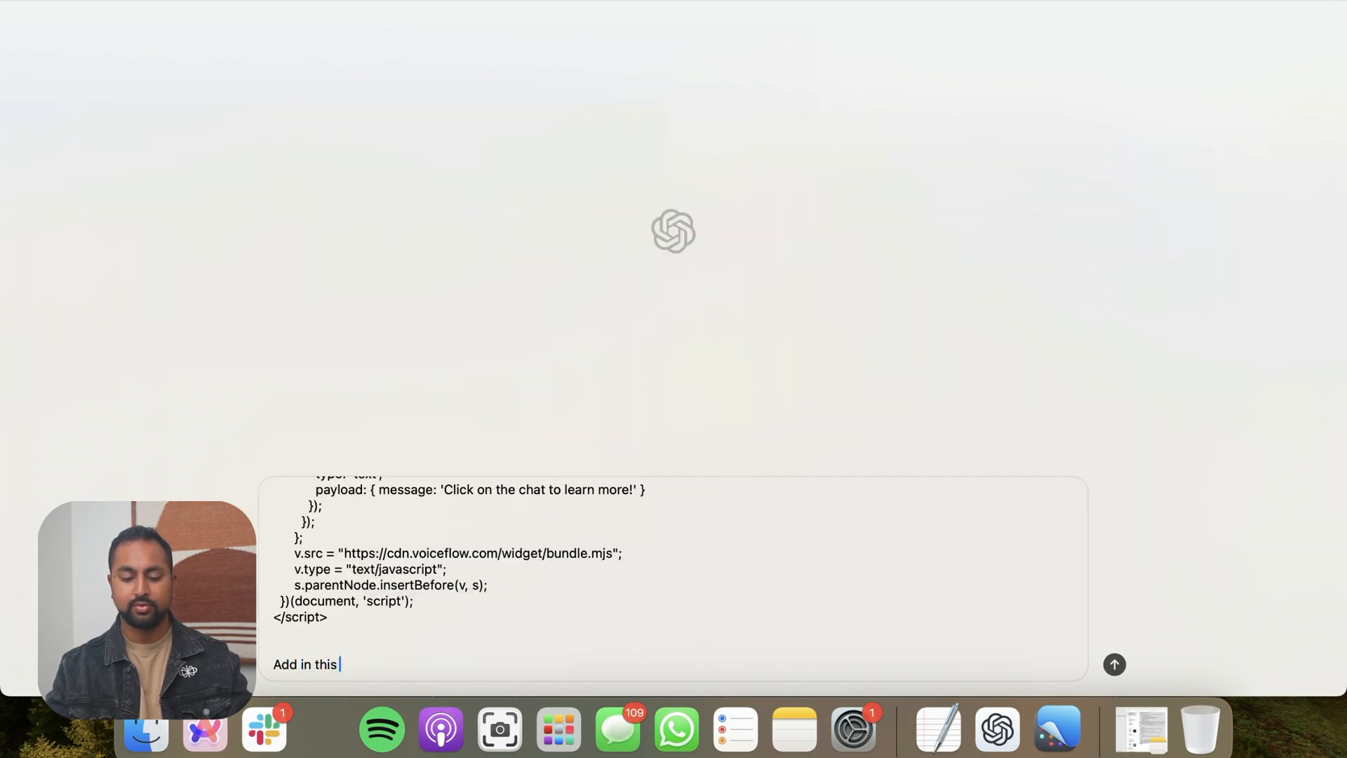
{"action": "type", "text": "function to ope"}
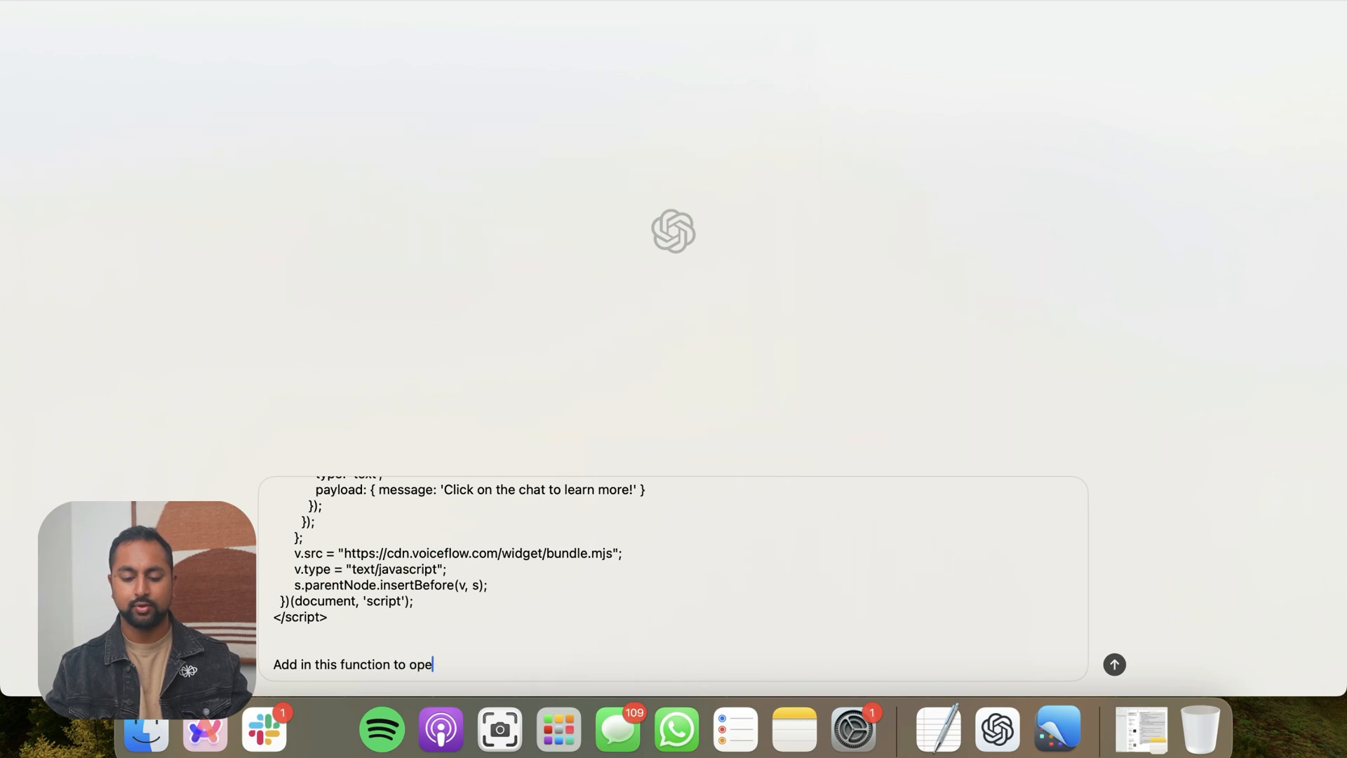
{"action": "type", "text": "n it after 1s"}
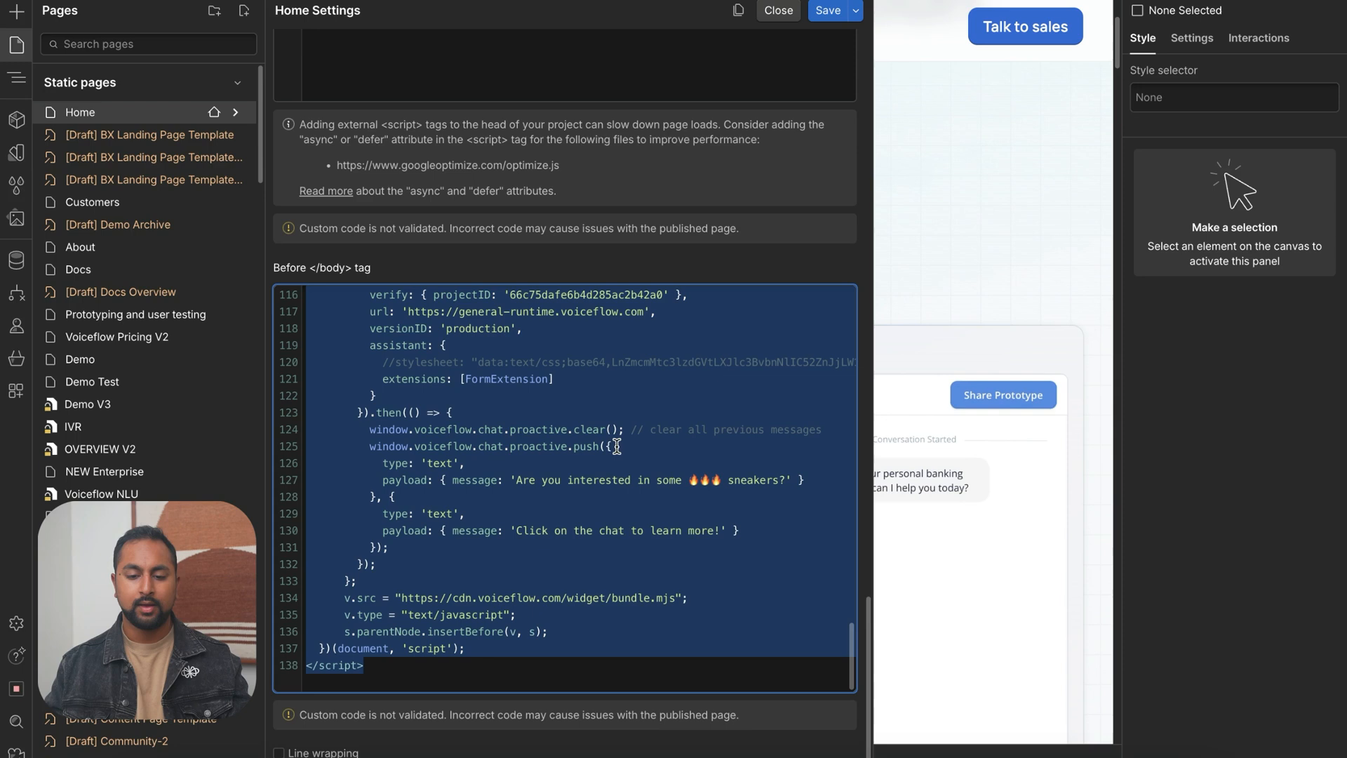
Copy the Custom Triggers docs example that opens the Web Chat widget after 1s into the ChatGPT message and send it
{"action": "mouse_move", "coordinate": [89, 236]}
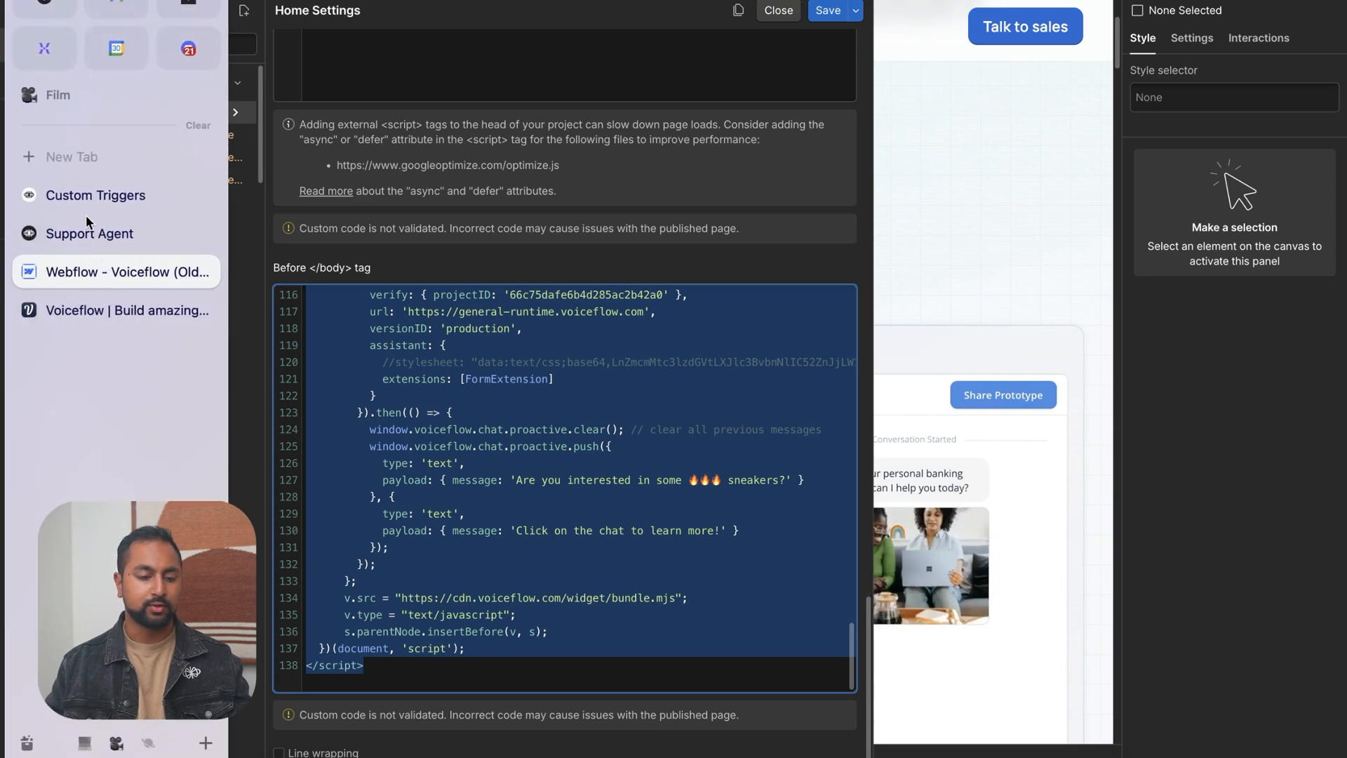
{"action": "left_click", "coordinate": [95, 195]}
{"action": "mouse_move", "coordinate": [400, 305]}
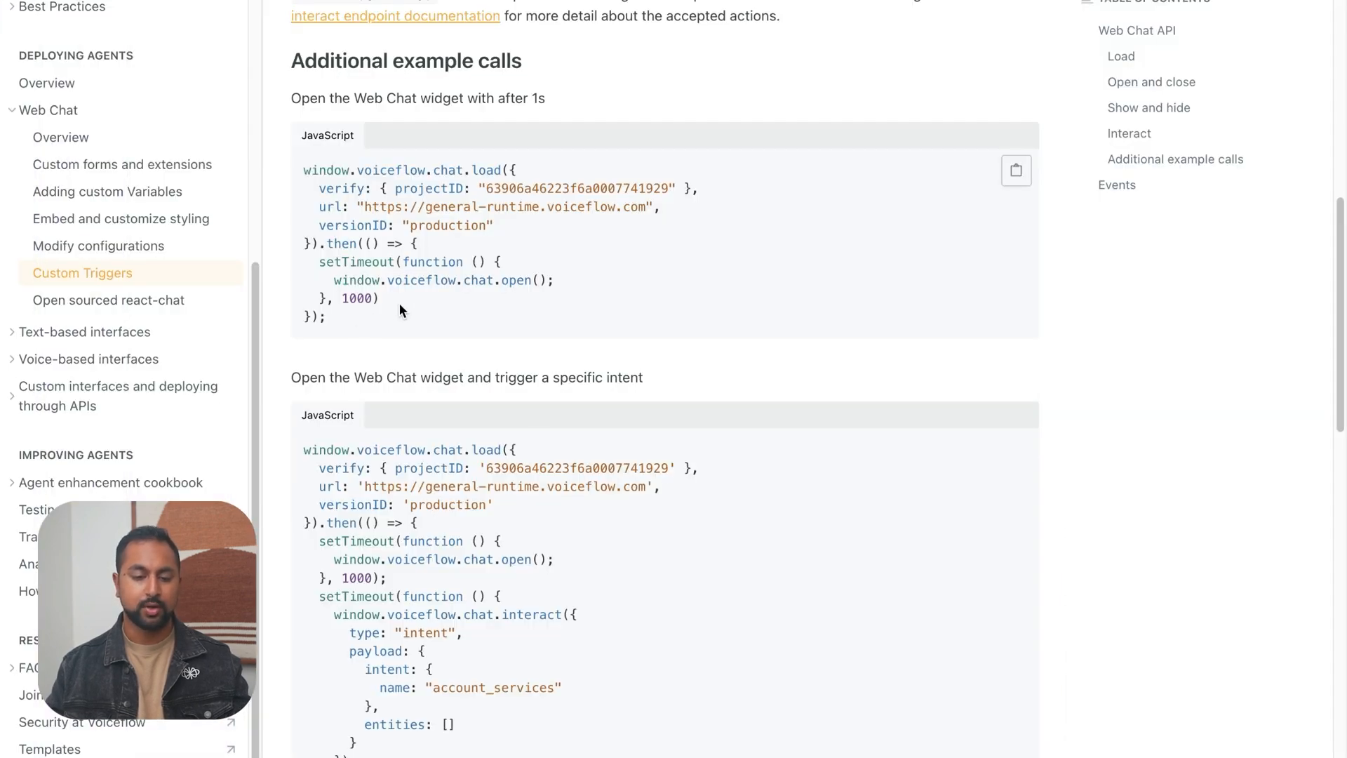
{"action": "left_click_drag", "start_coordinate": [401, 322], "coordinate": [309, 172]}
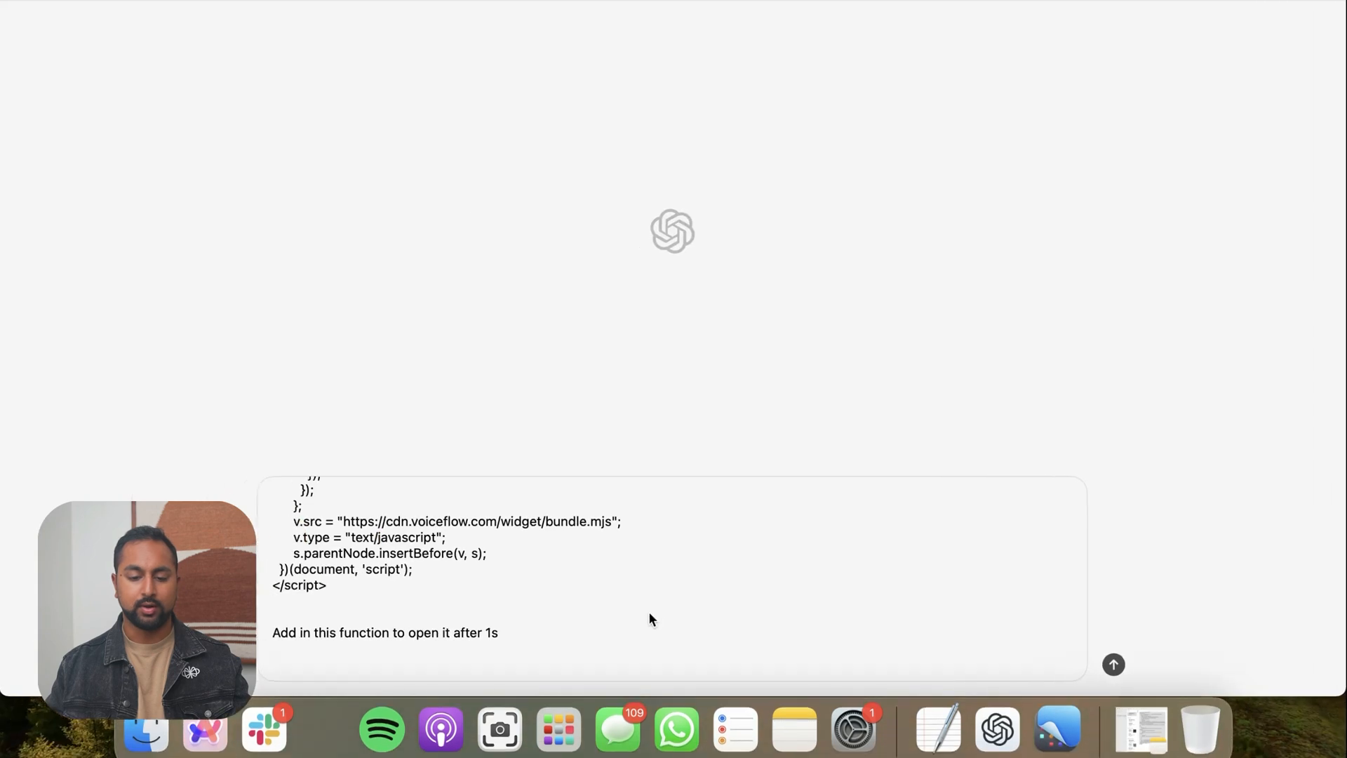
{"action": "left_click", "coordinate": [589, 665]}
{"action": "key", "text": "Return"}
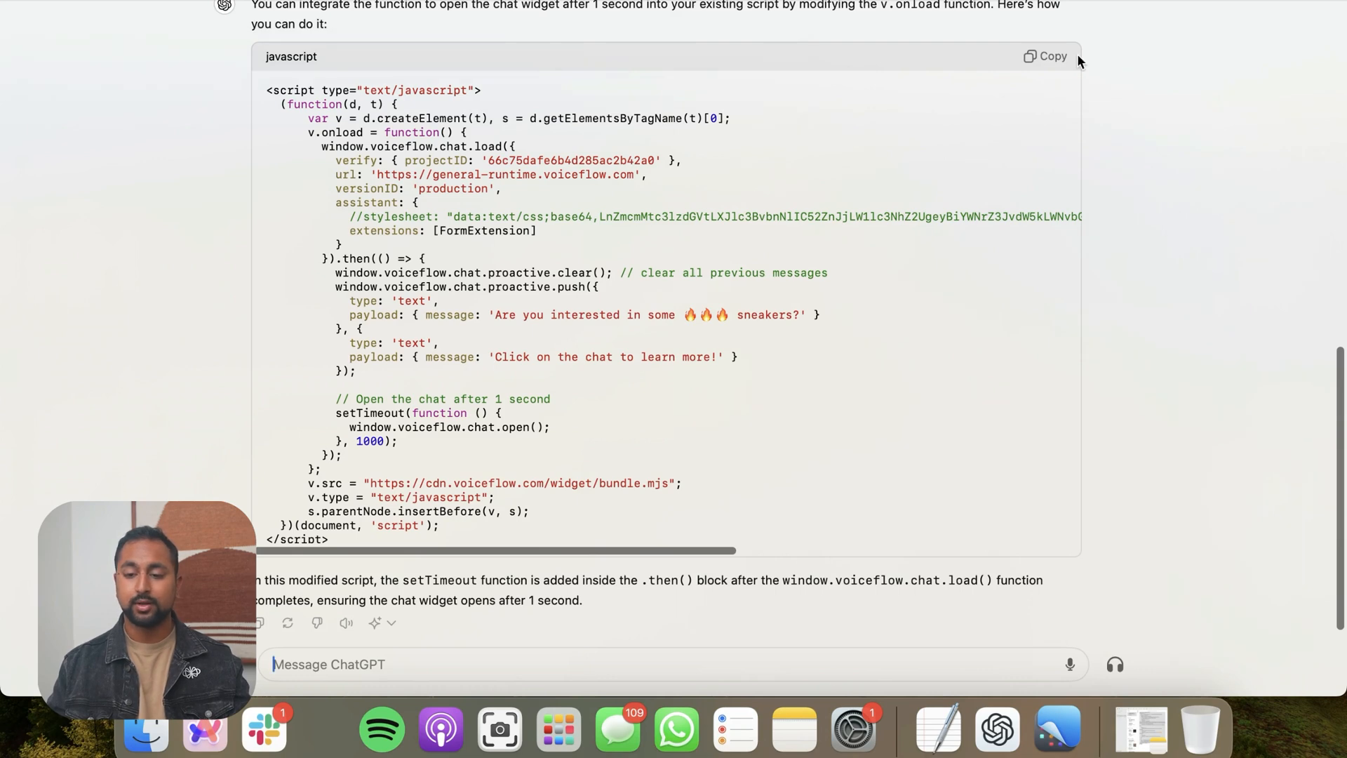
Copy ChatGPT's modified script and replace the web chat loader script in Webflow's Before </body> tag code with it
{"action": "left_click", "coordinate": [1046, 56]}
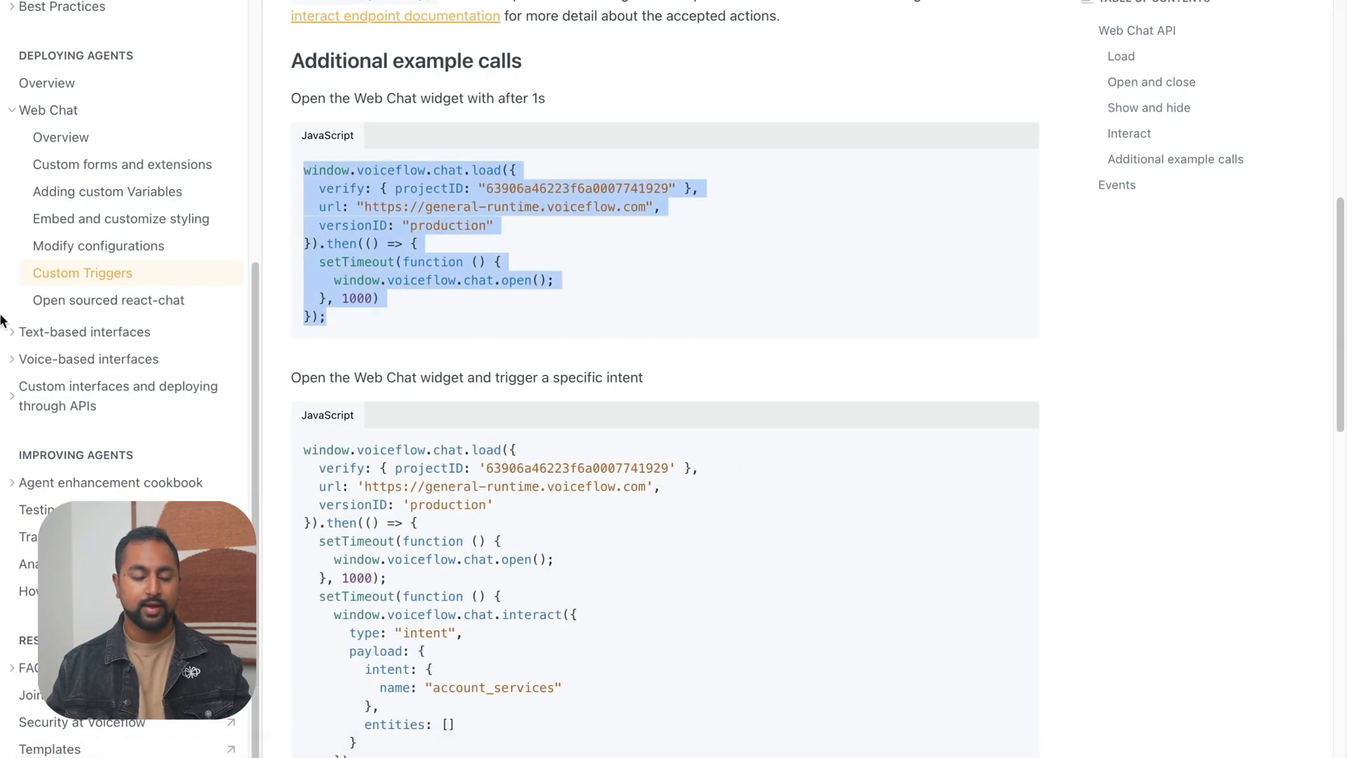
{"action": "left_click", "coordinate": [90, 309]}
{"action": "left_click", "coordinate": [105, 233]}
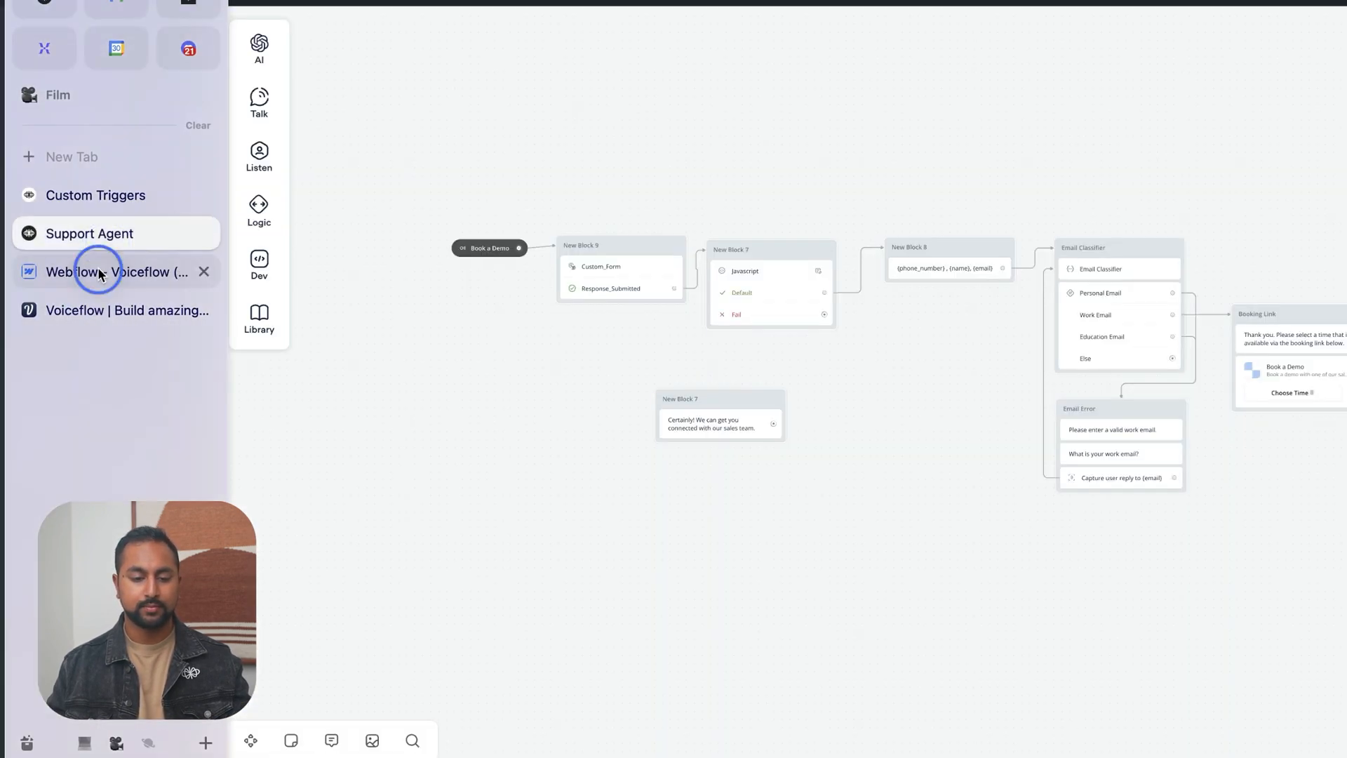
{"action": "left_click", "coordinate": [90, 269]}
{"action": "left_click", "coordinate": [397, 531]}
{"action": "left_click_drag", "start_coordinate": [397, 531], "coordinate": [309, 310]}
{"action": "key", "text": "ctrl+v"}
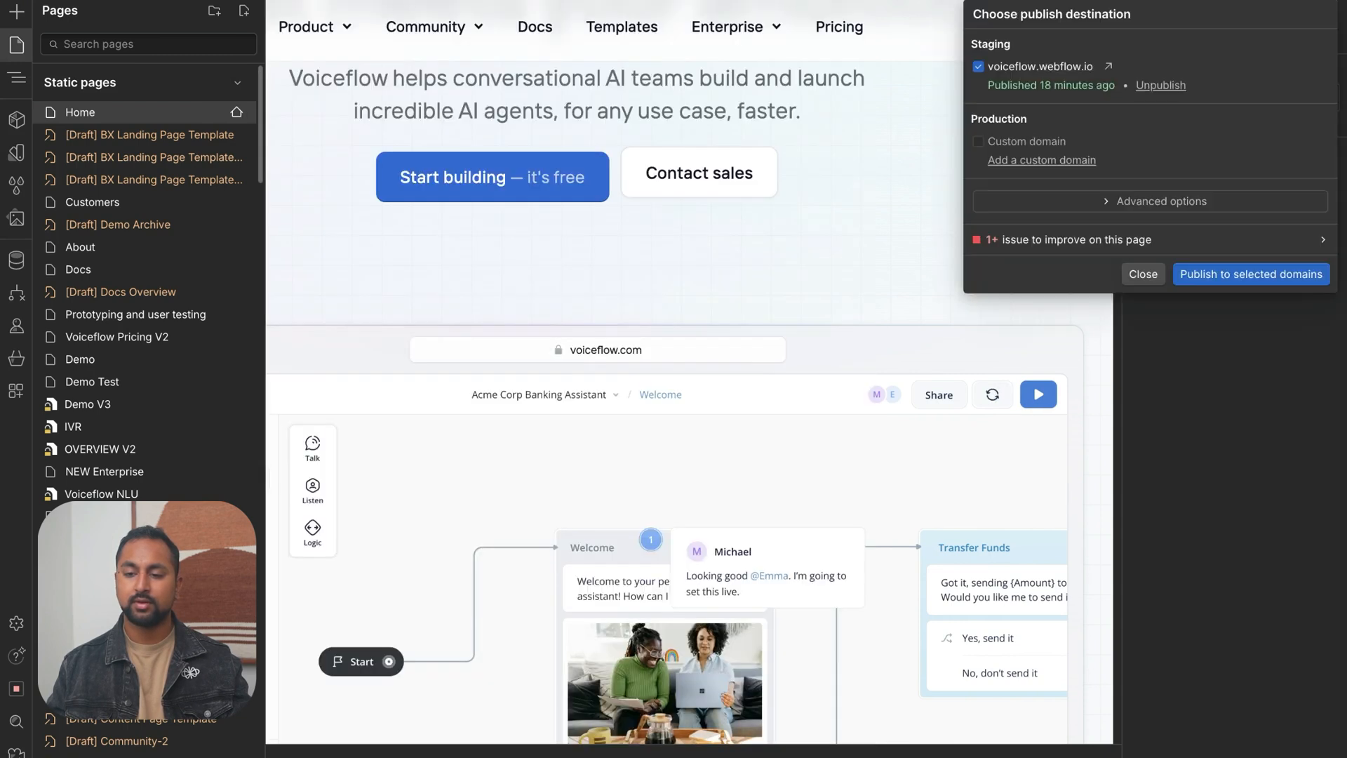
Publish the site to the voiceflow.webflow.io staging domain and open the published page
{"action": "left_click", "coordinate": [1344, 14]}
{"action": "left_click", "coordinate": [1200, 275]}
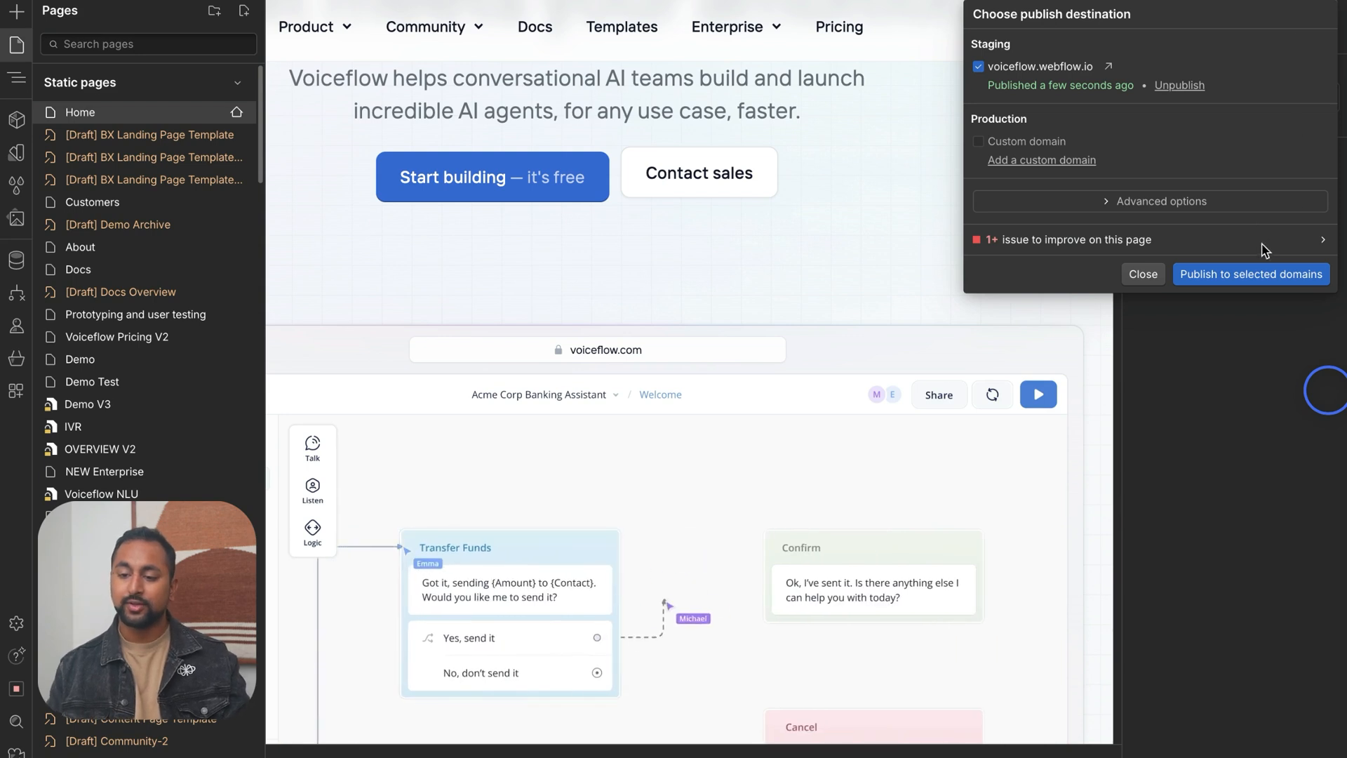
{"action": "left_click", "coordinate": [1112, 70]}
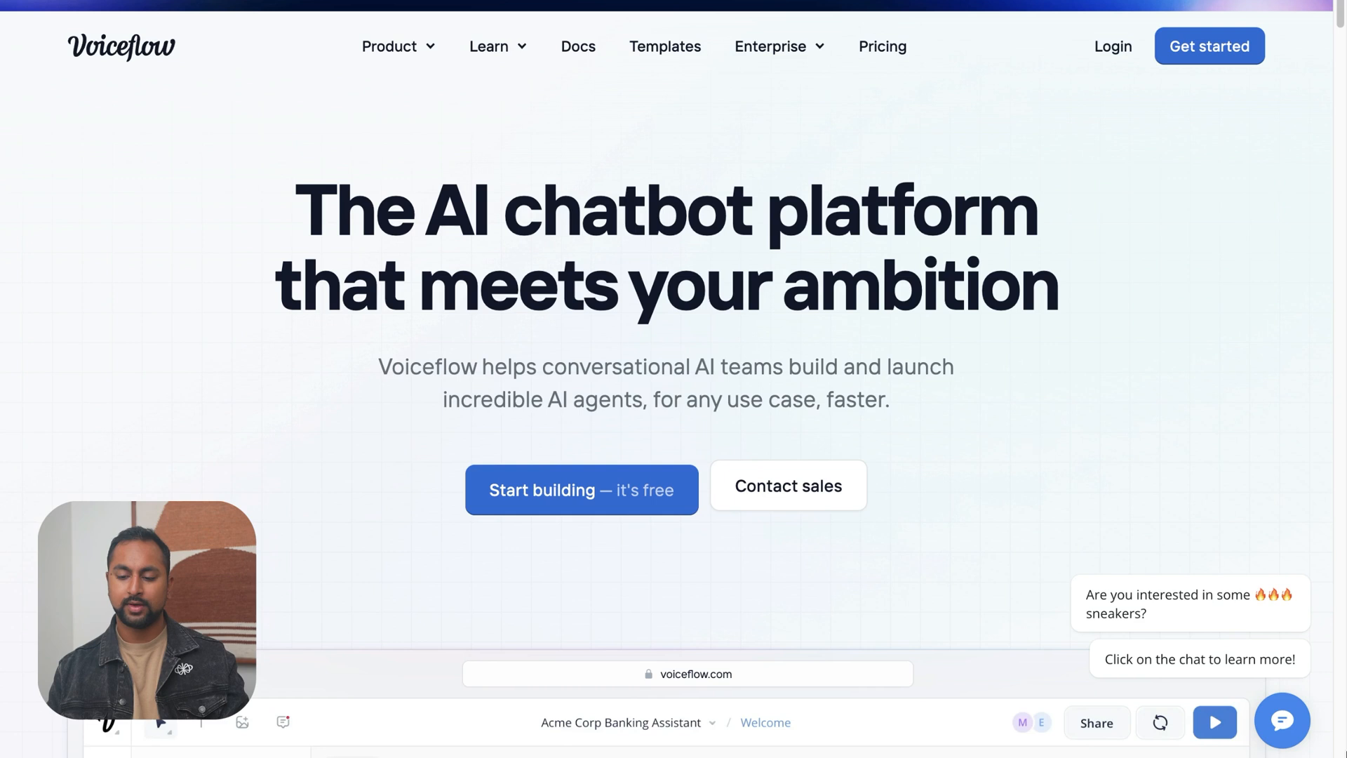
End the previous conversation in the published page's chat widget and start a new chat
{"action": "left_click", "coordinate": [1282, 737]}
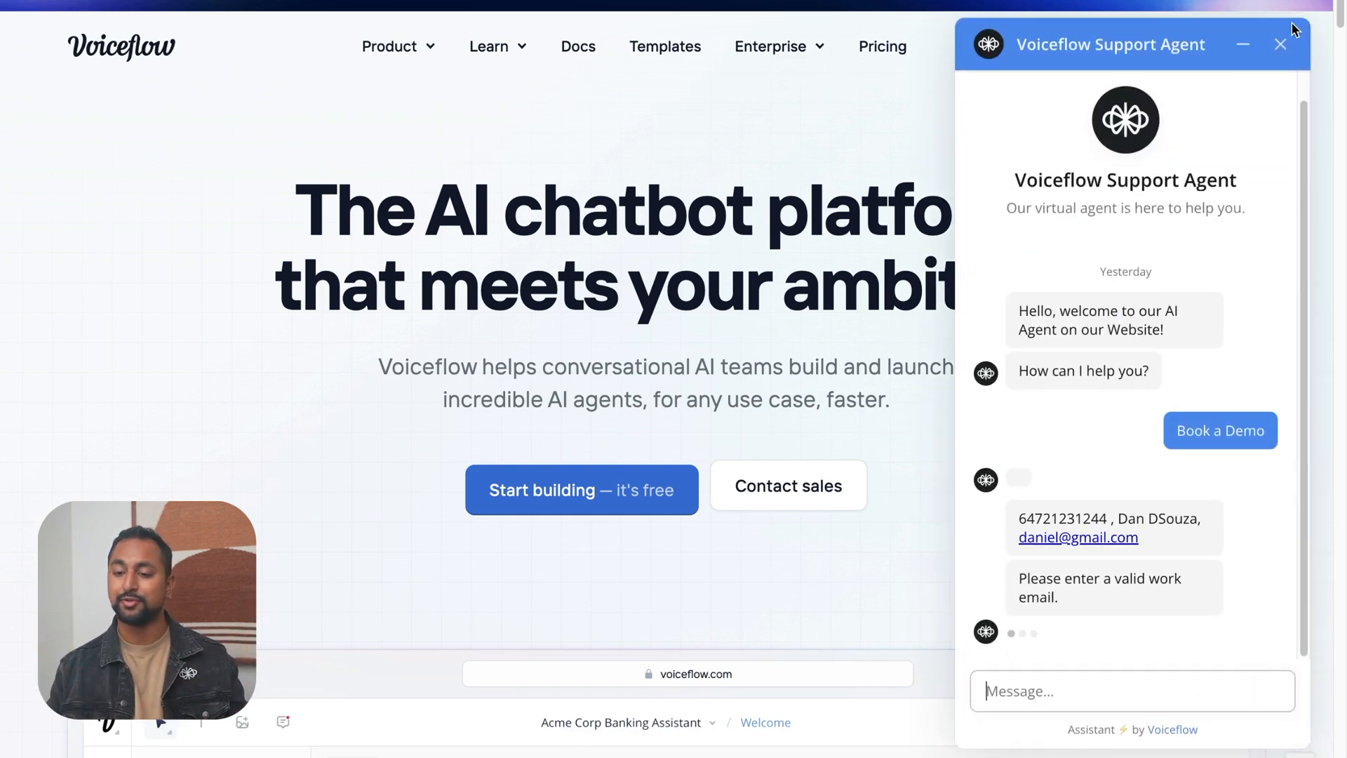
{"action": "left_click", "coordinate": [1283, 44]}
{"action": "left_click", "coordinate": [1130, 677]}
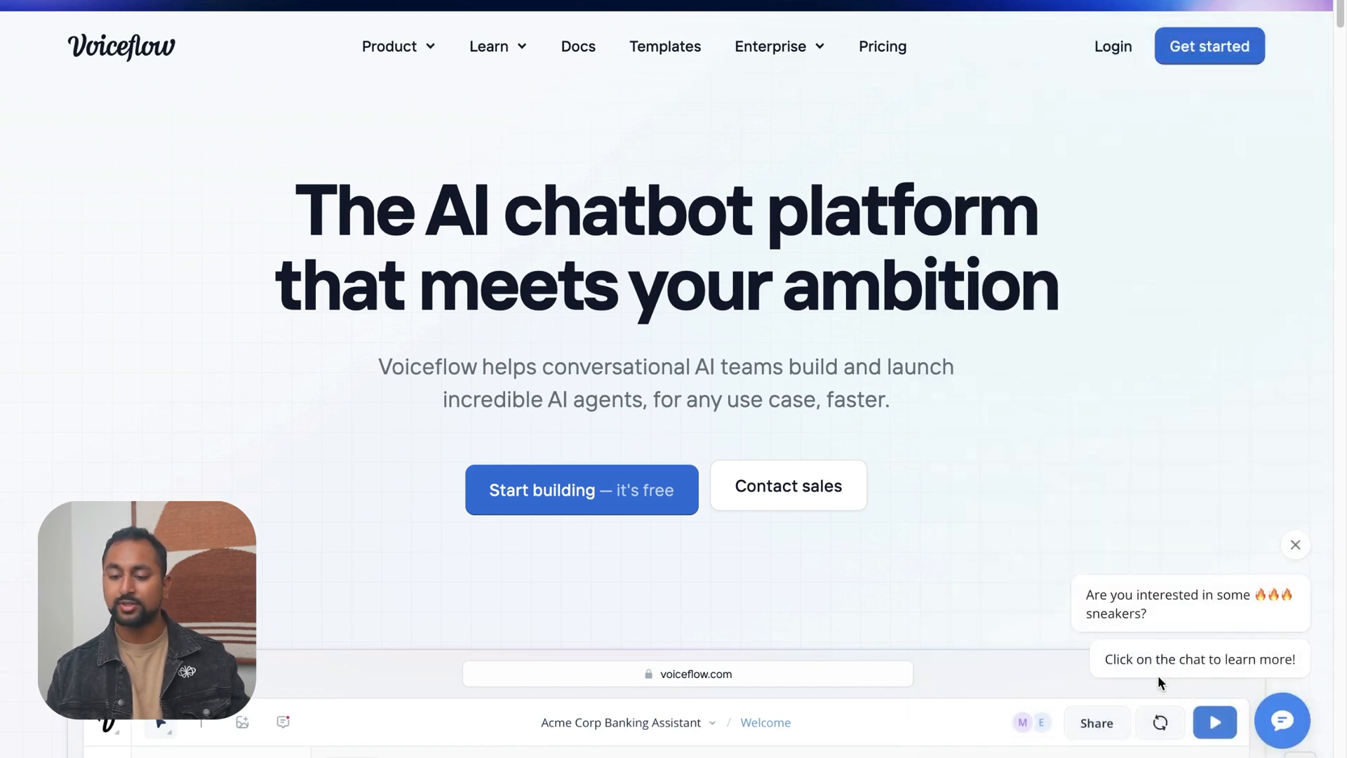
{"action": "left_click", "coordinate": [1274, 714]}
{"action": "left_click", "coordinate": [1166, 691]}
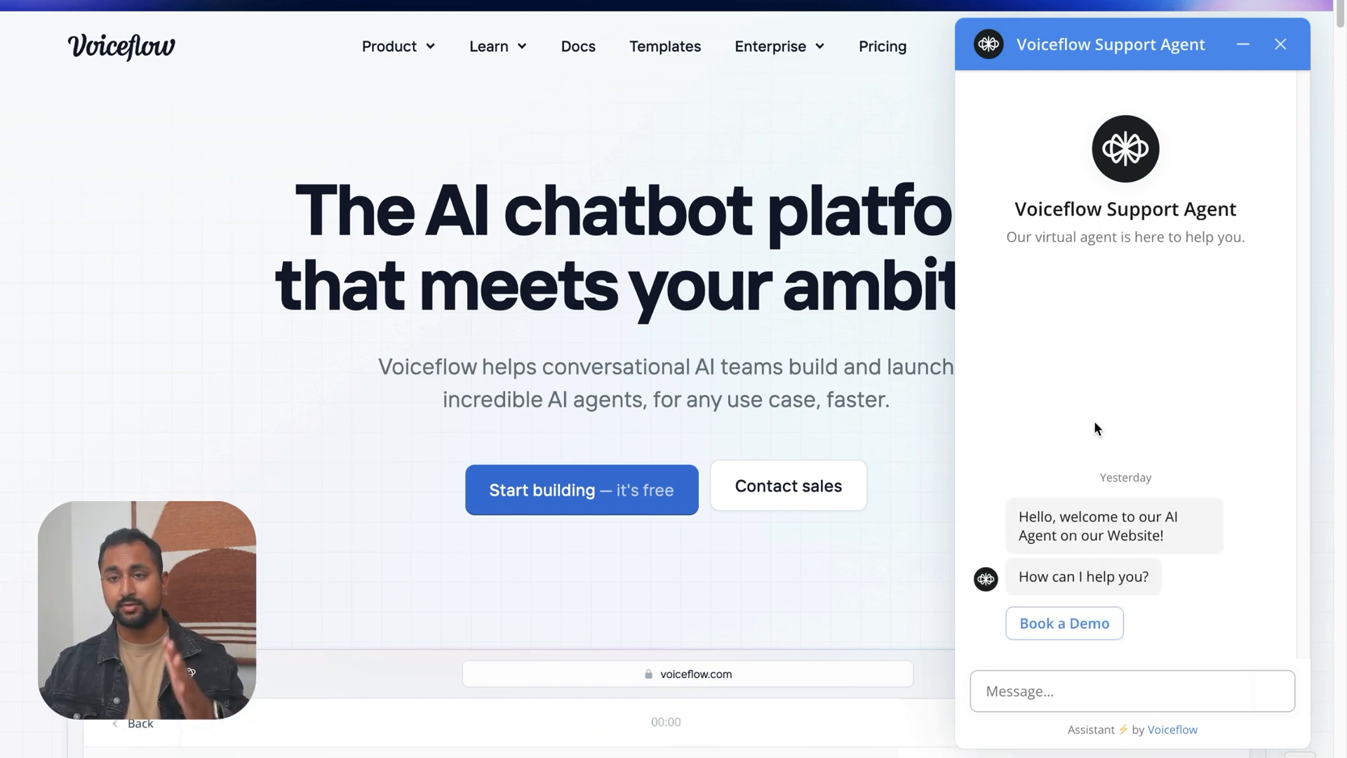
Choose Book a Demo in the chat and check the Name, Email and Phone Number fields of the custom form
{"action": "left_click", "coordinate": [1090, 618]}
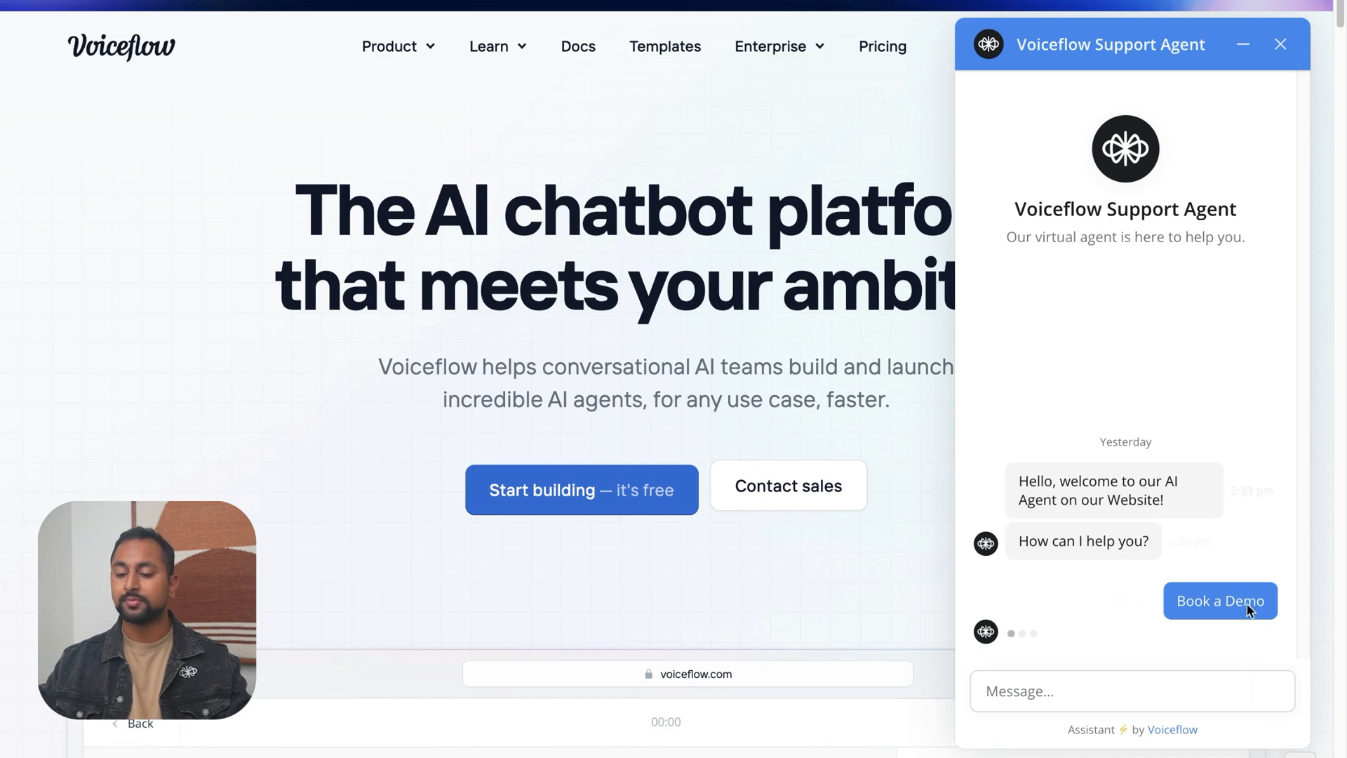
{"action": "left_click", "coordinate": [1105, 416]}
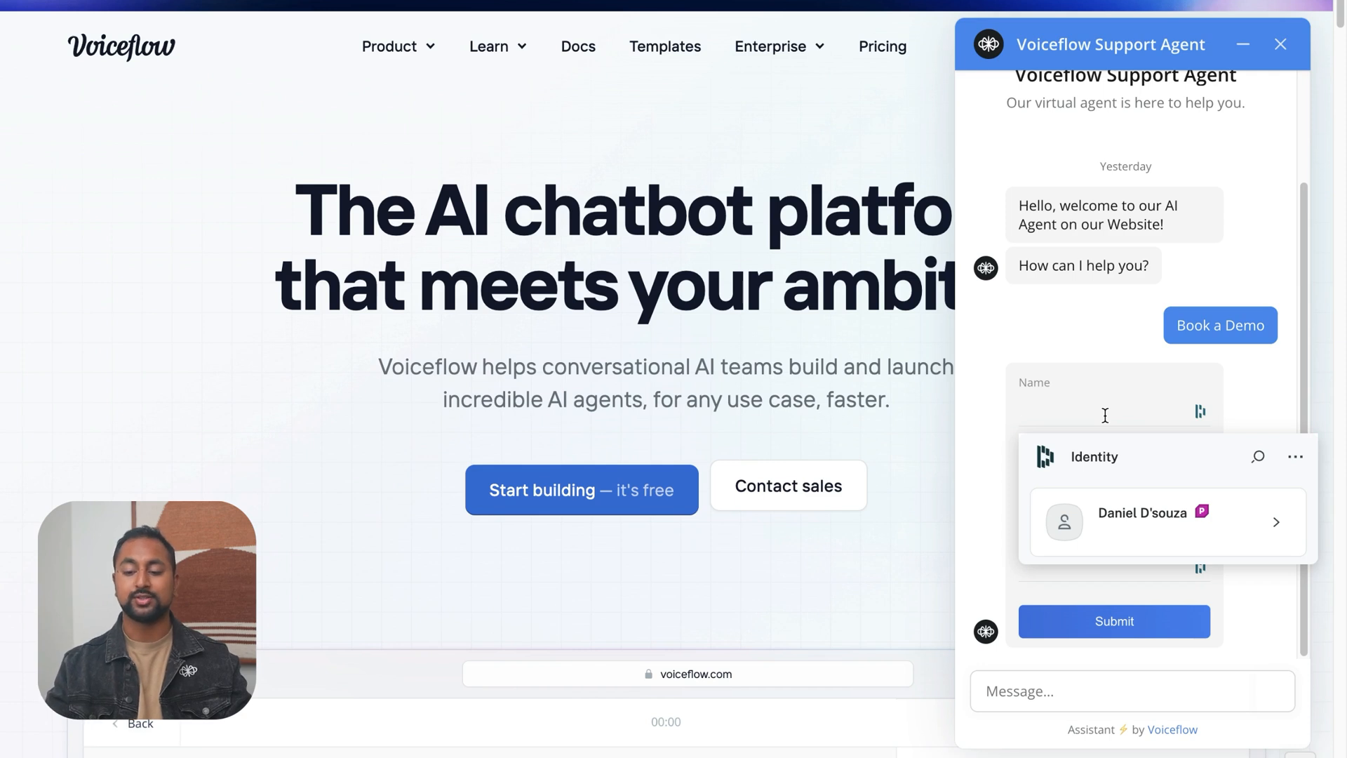
{"action": "left_click", "coordinate": [1092, 331]}
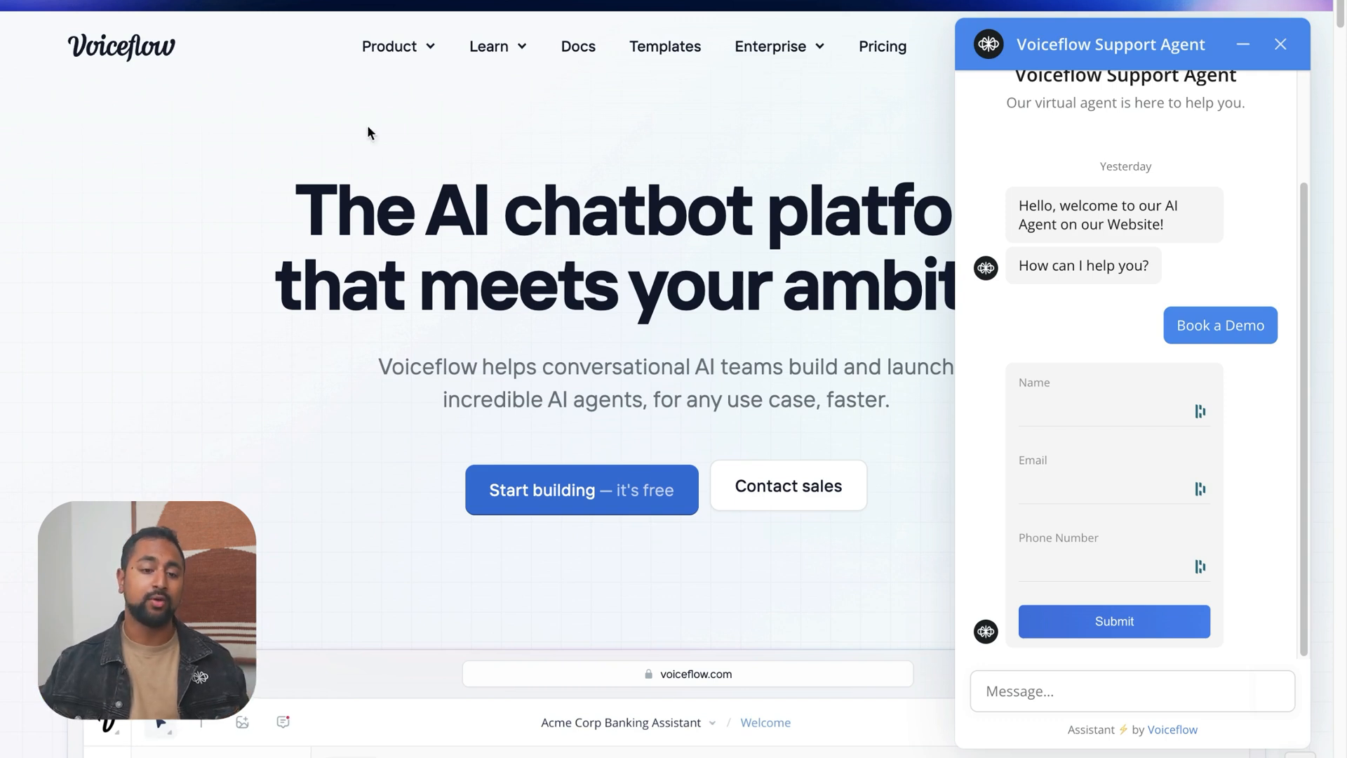
Leave the published page and return to the Webflow Designer tab
{"action": "mouse_move", "coordinate": [3, 211]}
{"action": "left_click", "coordinate": [128, 306]}
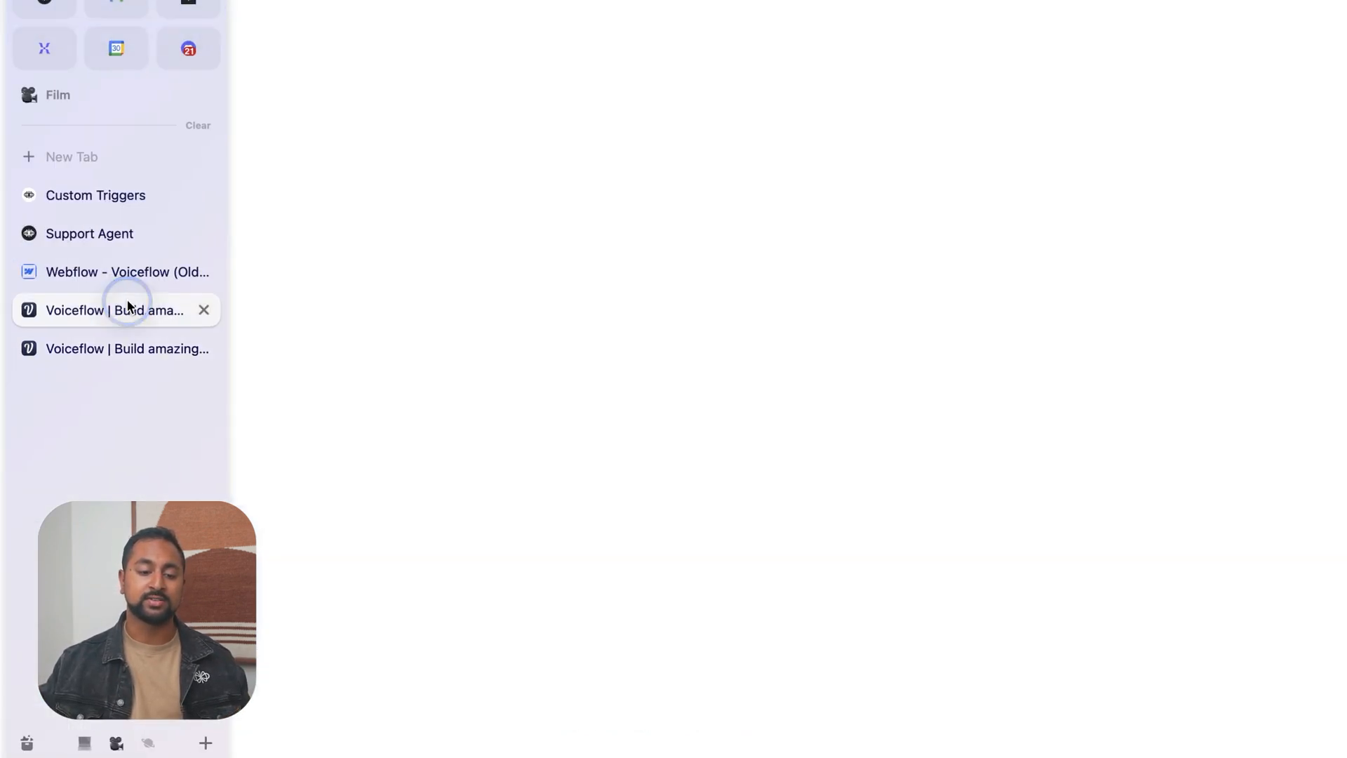
{"action": "mouse_move", "coordinate": [3, 281]}
{"action": "left_click", "coordinate": [105, 272]}
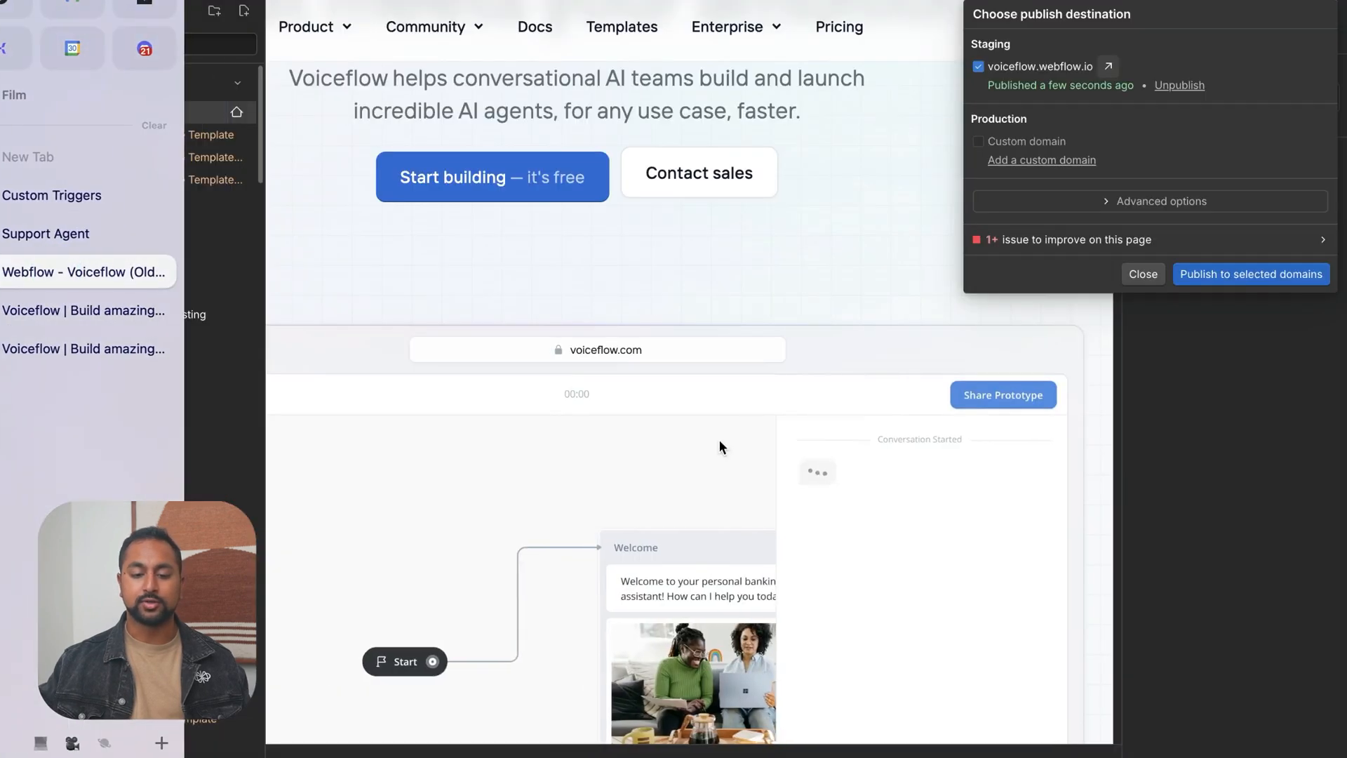